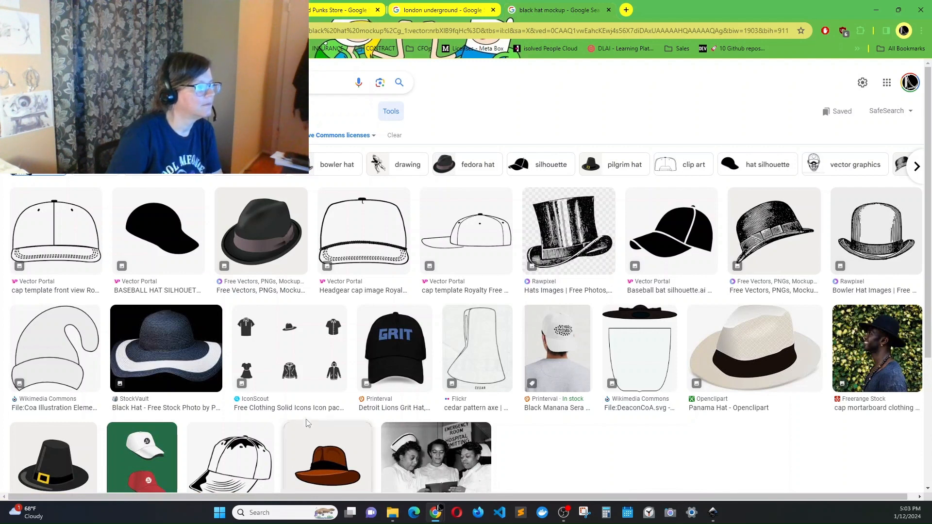
Open the black GRIT baseball cap search result, capture its preview image with Snipping Tool, and minimise the capture window.
{"action": "left_click", "coordinate": [388, 380]}
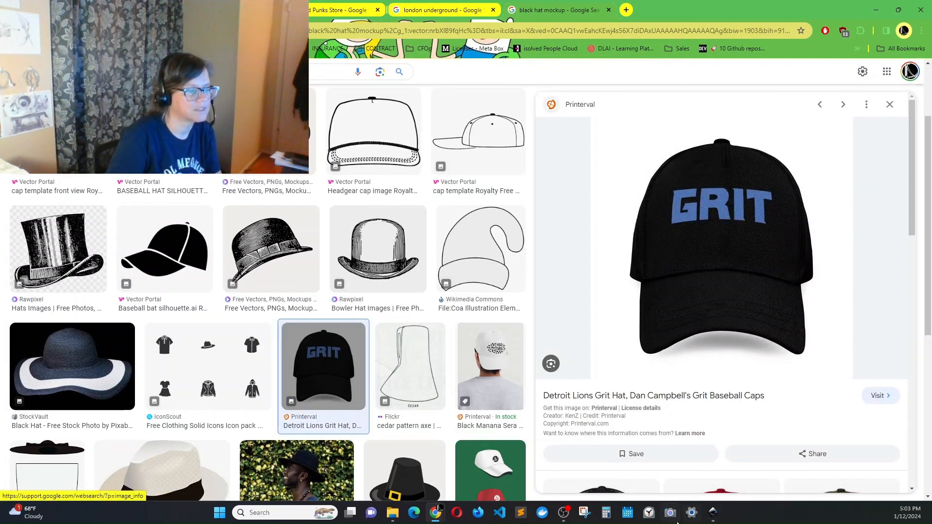
{"action": "left_click", "coordinate": [584, 514]}
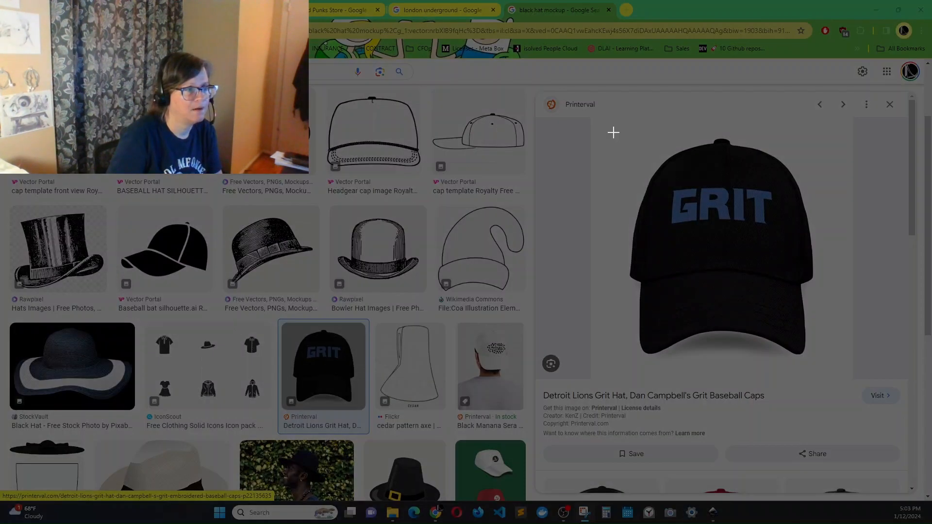
{"action": "left_click_drag", "start_coordinate": [605, 128], "coordinate": [832, 369]}
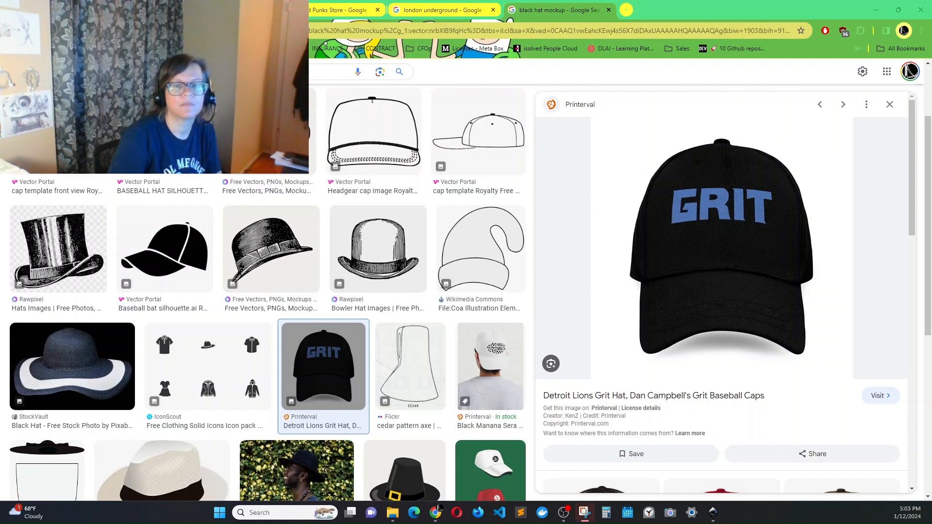
{"action": "left_click_drag", "start_coordinate": [931, 219], "coordinate": [312, 79]}
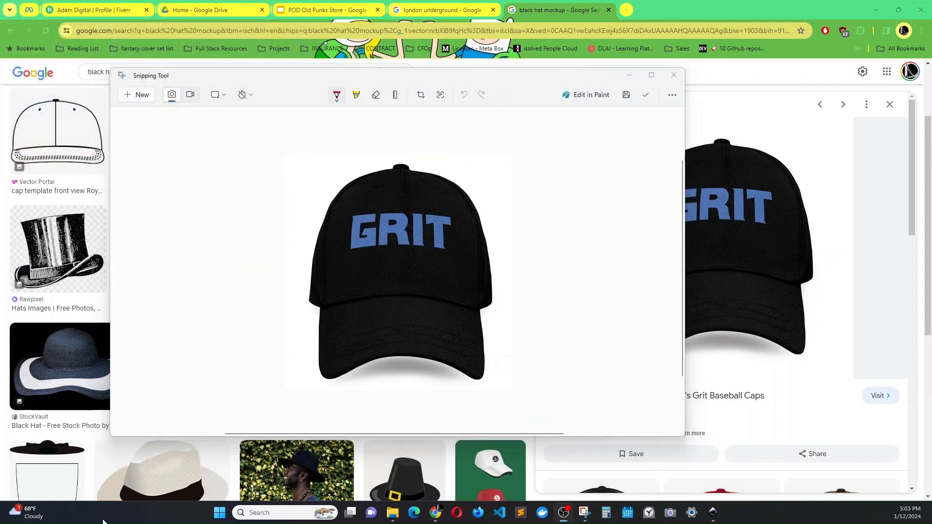
{"action": "left_click", "coordinate": [630, 76]}
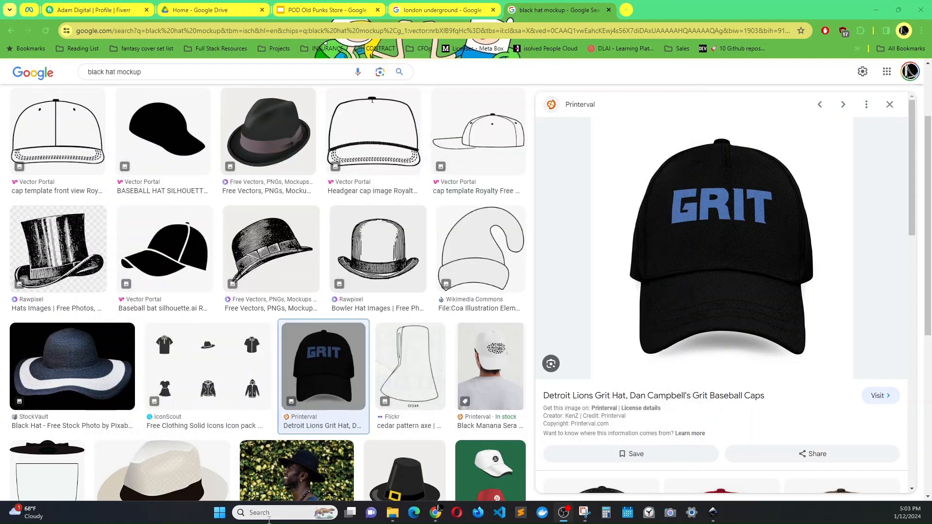
Launch GIMP 2.10.34 and close the browser page with the black hat mockup search.
{"action": "left_click", "coordinate": [219, 514]}
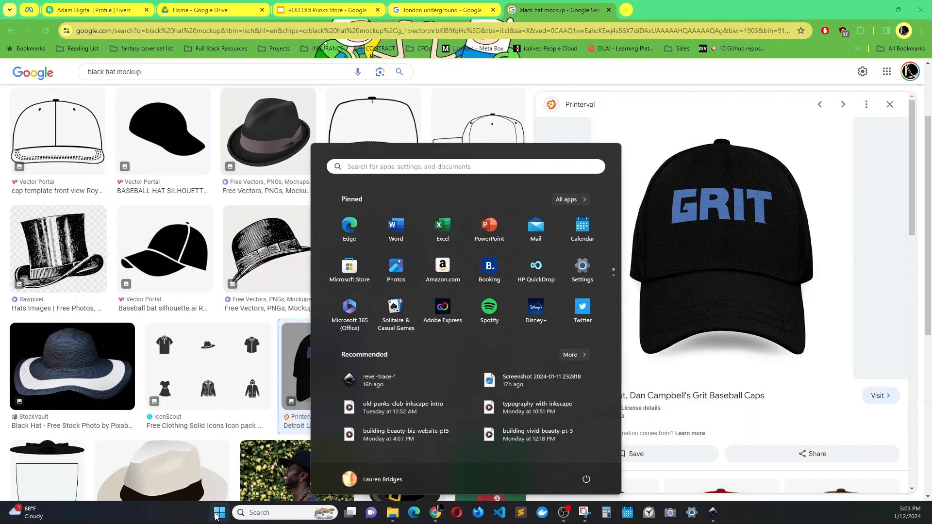
{"action": "left_click", "coordinate": [436, 168]}
{"action": "type", "text": "gimp"}
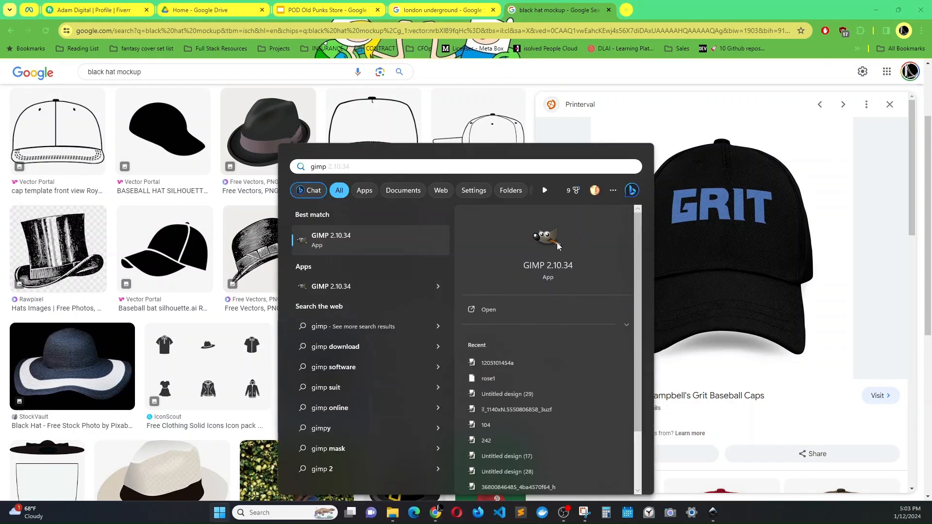
{"action": "left_click", "coordinate": [545, 247]}
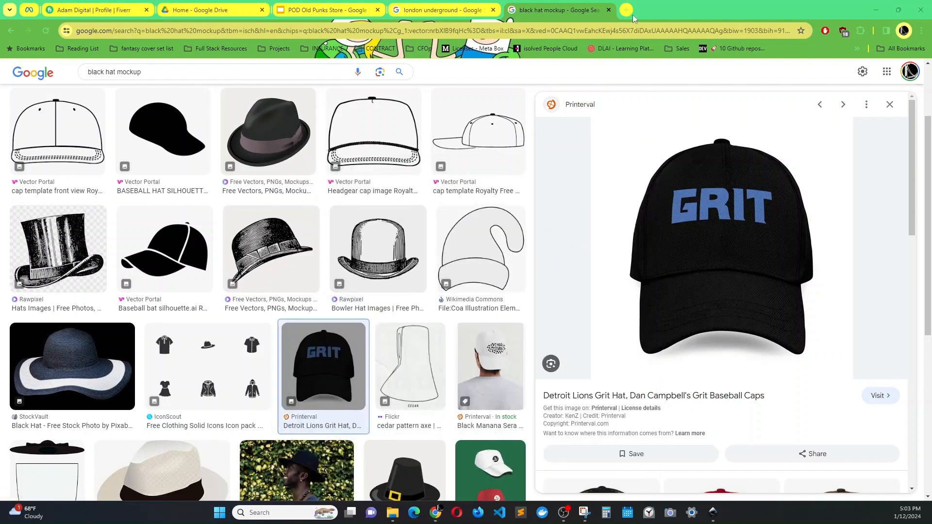
{"action": "left_click", "coordinate": [608, 10]}
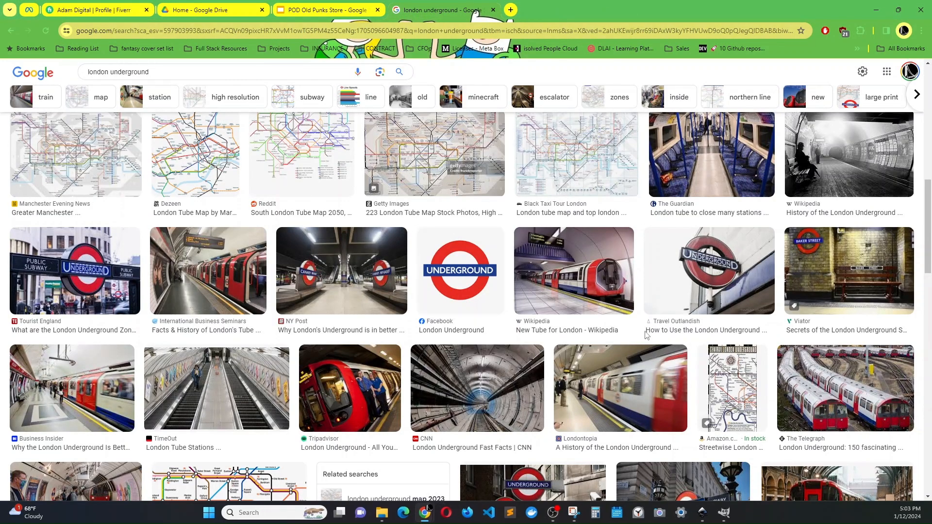
Switch to Inkscape, create a new document from the default template, and minimise both Inkscape windows.
{"action": "left_click", "coordinate": [704, 511]}
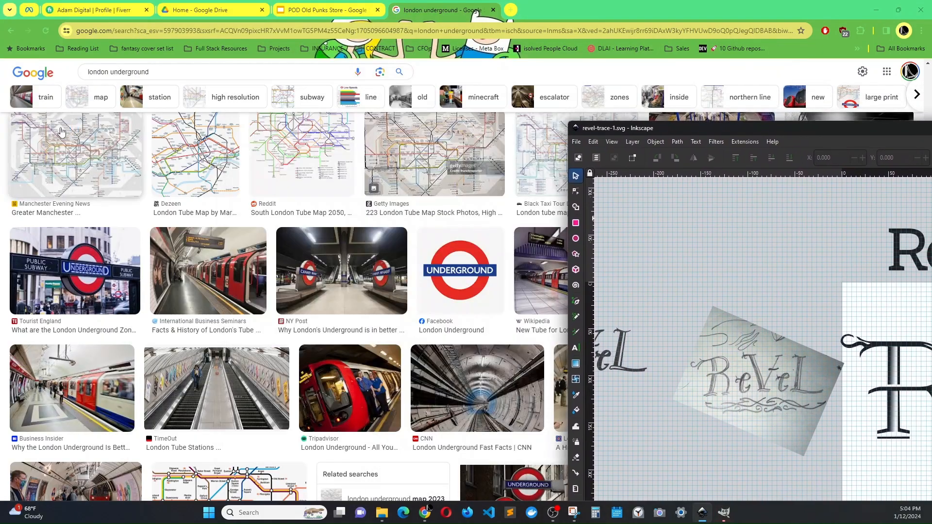
{"action": "left_click_drag", "start_coordinate": [762, 130], "coordinate": [312, 53]}
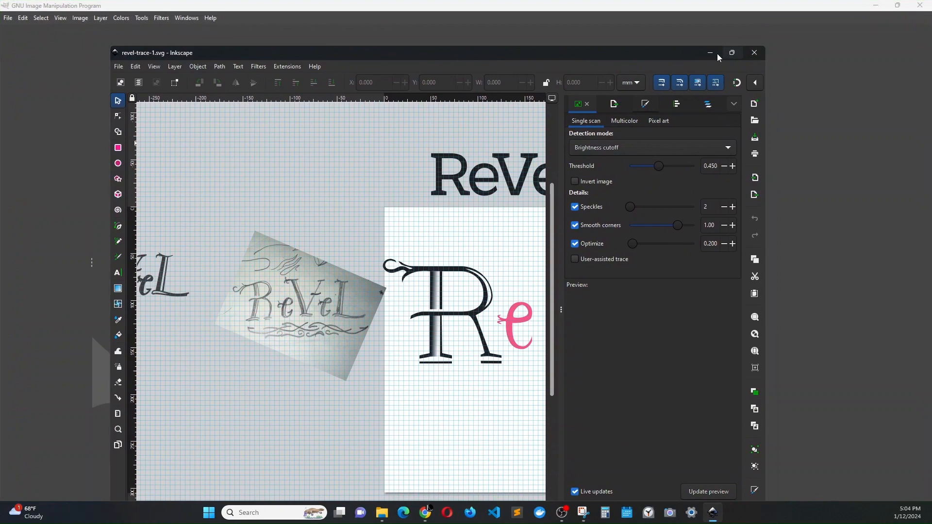
{"action": "left_click", "coordinate": [732, 53]}
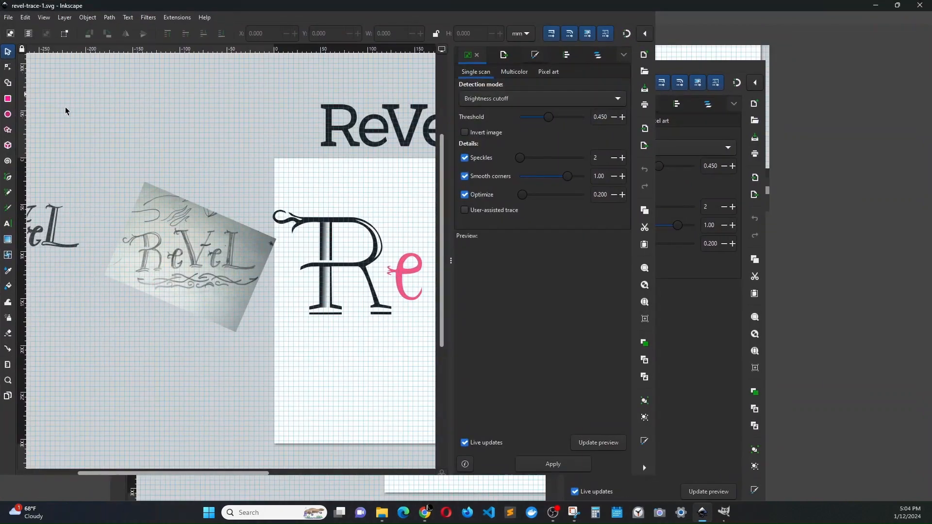
{"action": "left_click", "coordinate": [9, 18]}
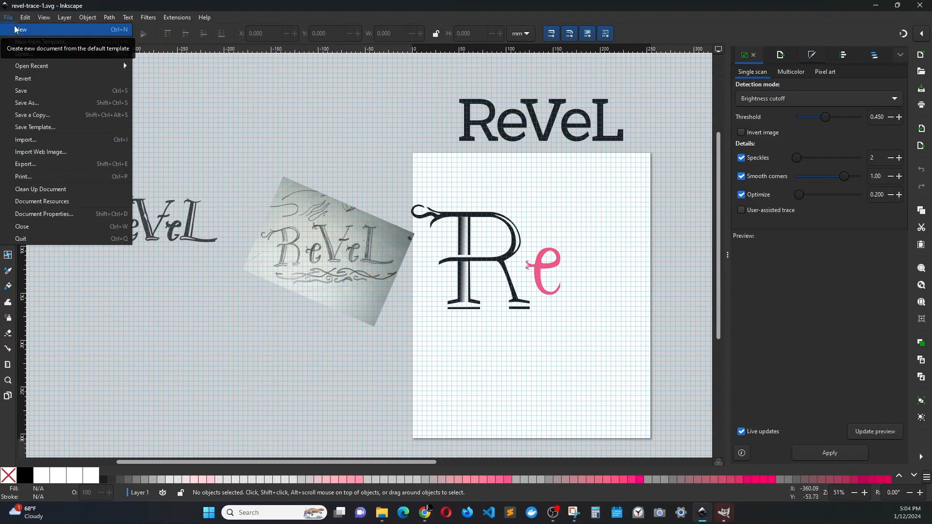
{"action": "left_click", "coordinate": [15, 30]}
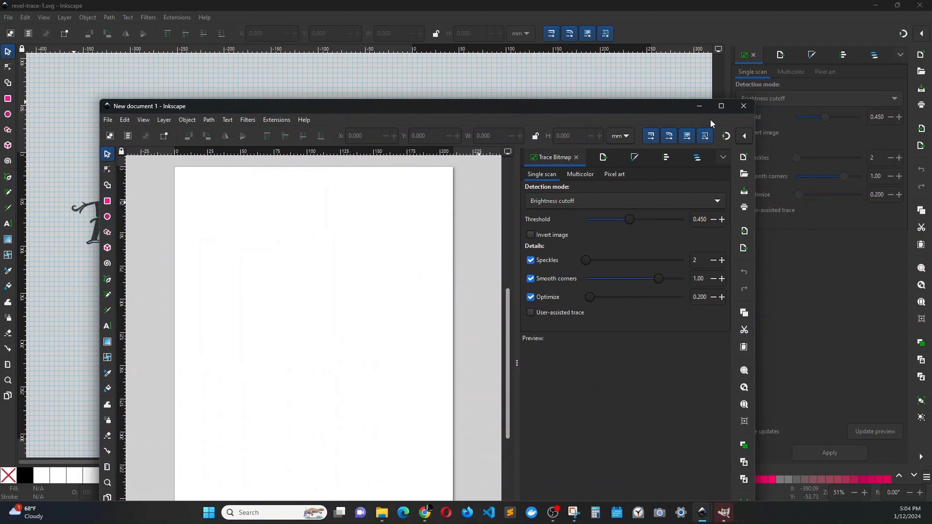
{"action": "left_click", "coordinate": [720, 107]}
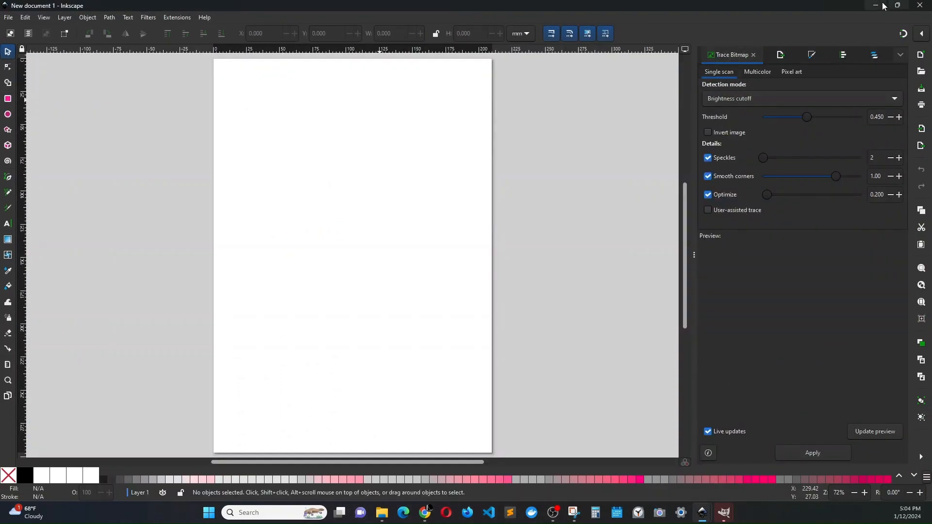
{"action": "left_click", "coordinate": [878, 6]}
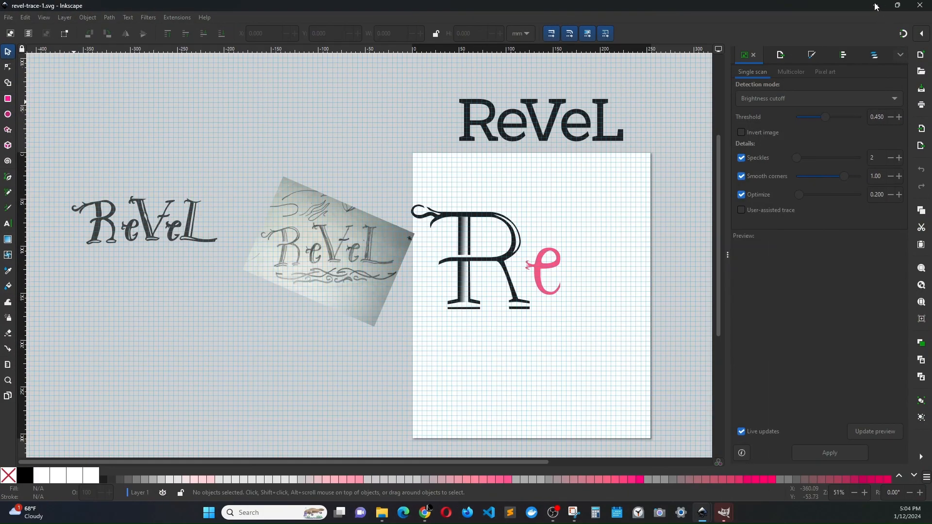
{"action": "left_click", "coordinate": [877, 7]}
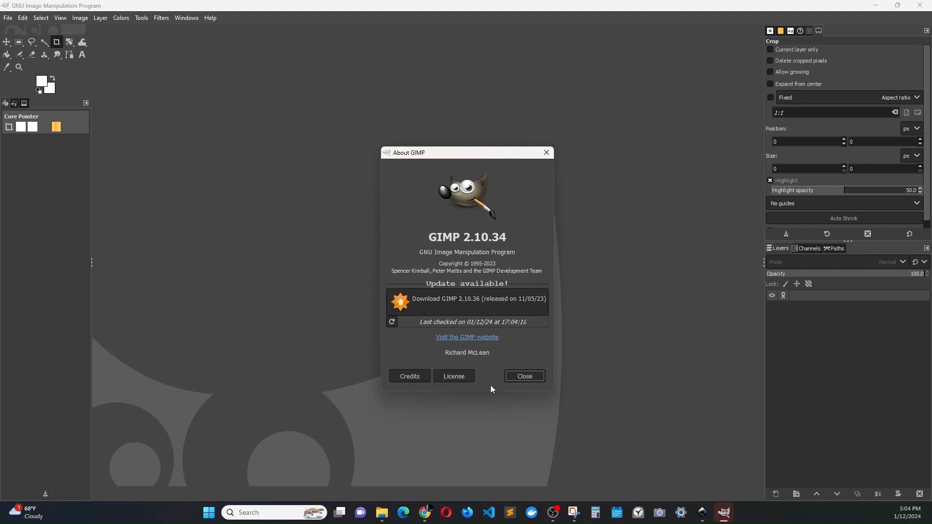
{"action": "left_click", "coordinate": [523, 377]}
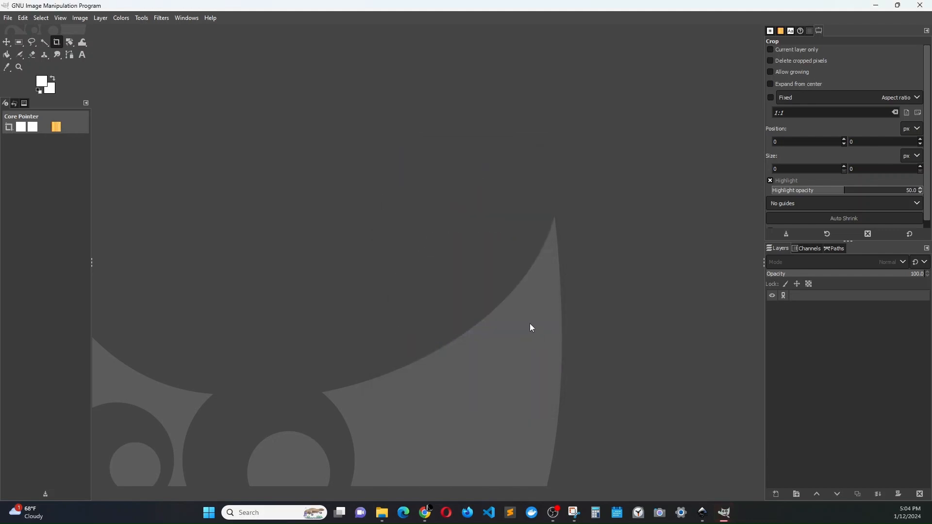
{"action": "left_click", "coordinate": [378, 516]}
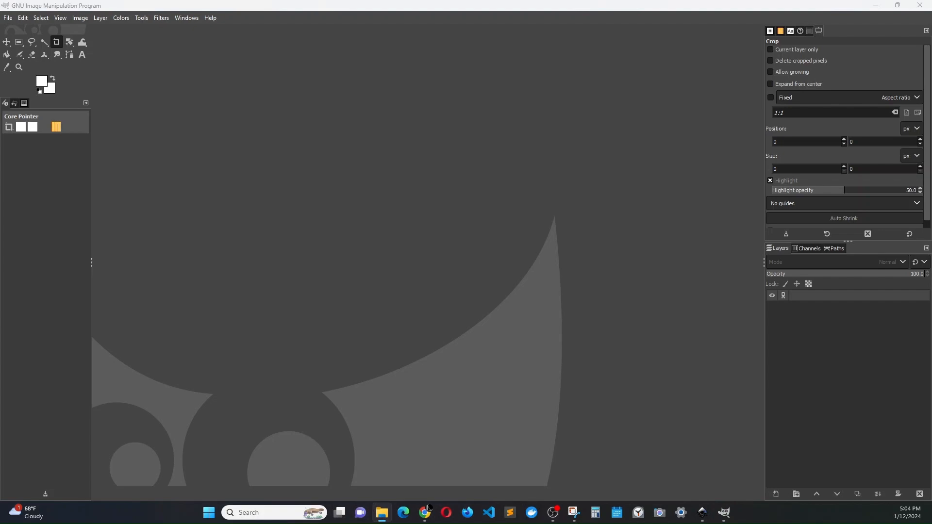
{"action": "left_click_drag", "start_coordinate": [712, 240], "coordinate": [701, 140]}
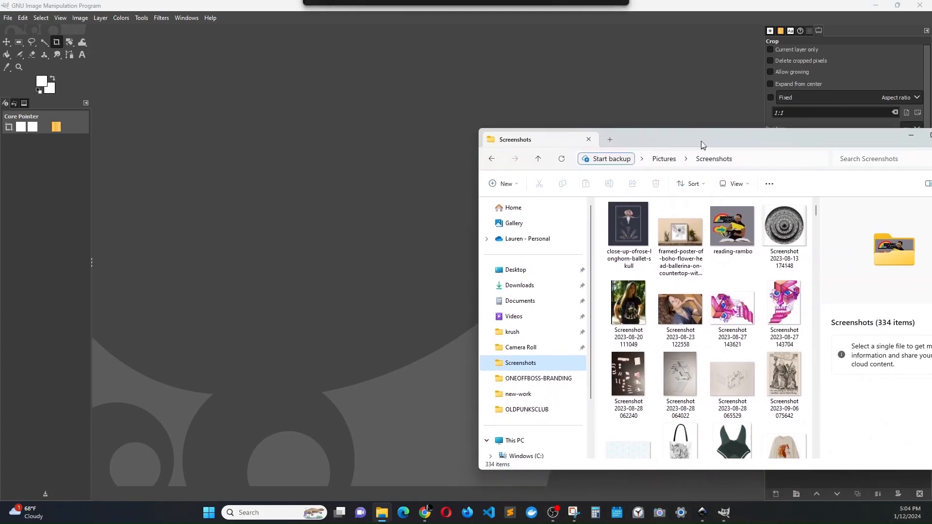
{"action": "scroll", "coordinate": [661, 401], "scroll_direction": "down", "scroll_amount": 15}
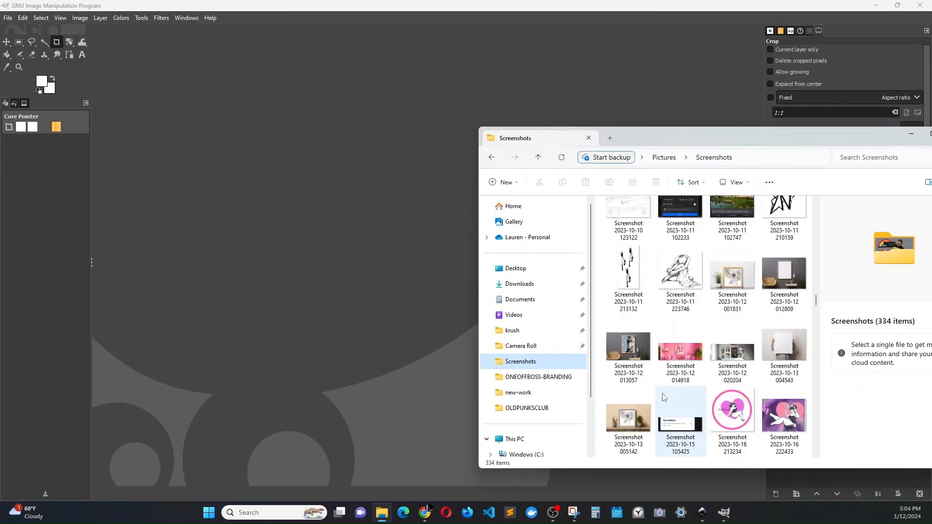
{"action": "scroll", "coordinate": [663, 396], "scroll_direction": "down", "scroll_amount": 10}
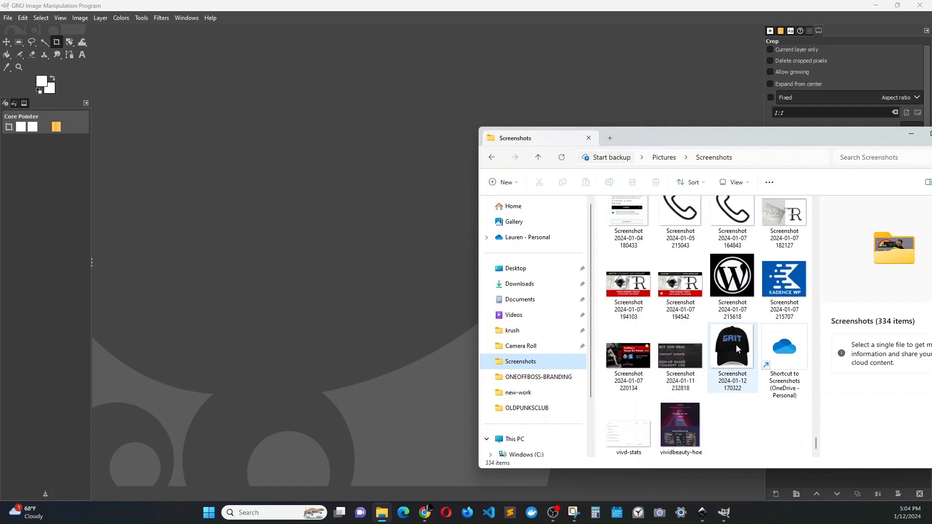
{"action": "left_click_drag", "start_coordinate": [736, 345], "coordinate": [383, 254]}
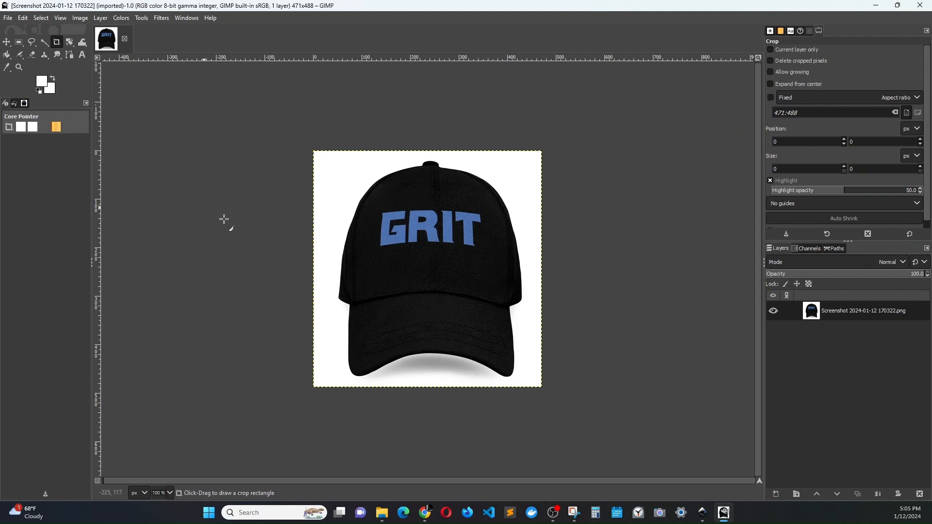
Duplicate the cap screenshot layer and hide the original layer.
{"action": "scroll", "coordinate": [433, 294], "scroll_direction": "up", "scroll_amount": 3}
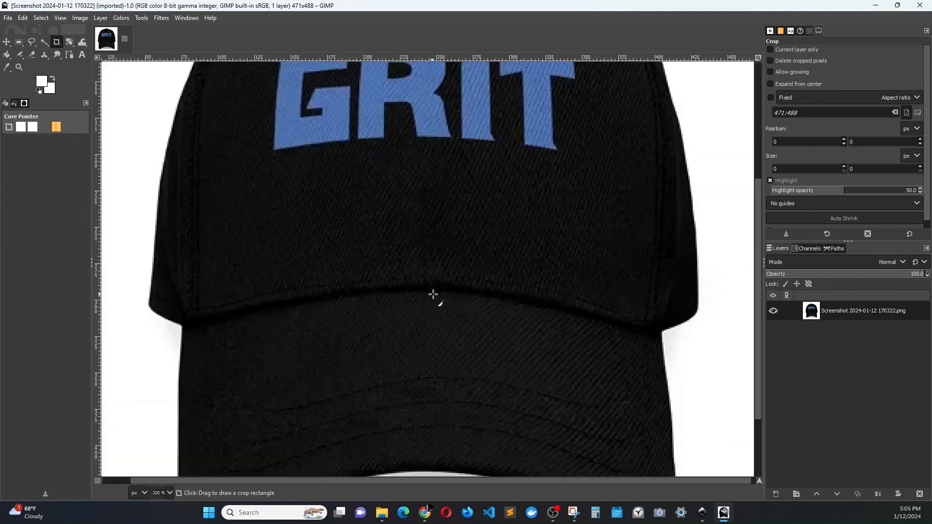
{"action": "scroll", "coordinate": [432, 298], "scroll_direction": "up", "scroll_amount": 4}
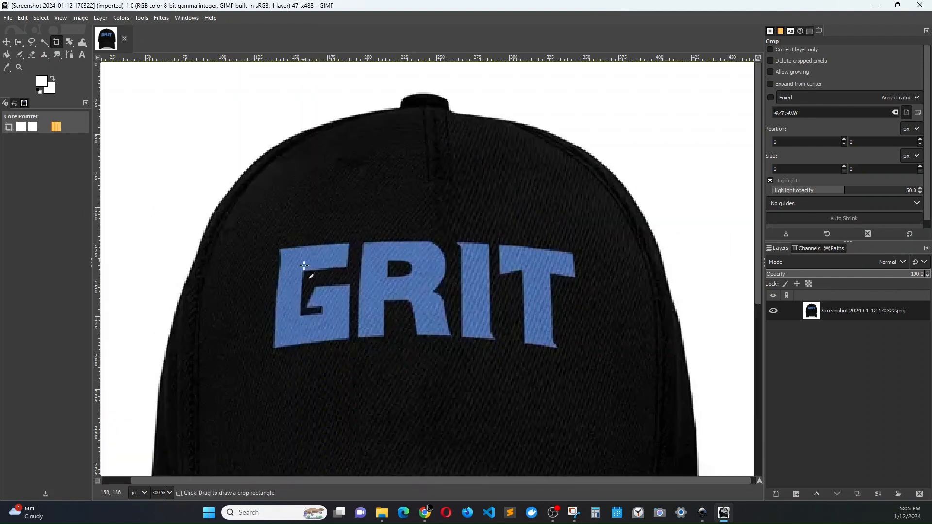
{"action": "scroll", "coordinate": [447, 316], "scroll_direction": "down", "scroll_amount": 3}
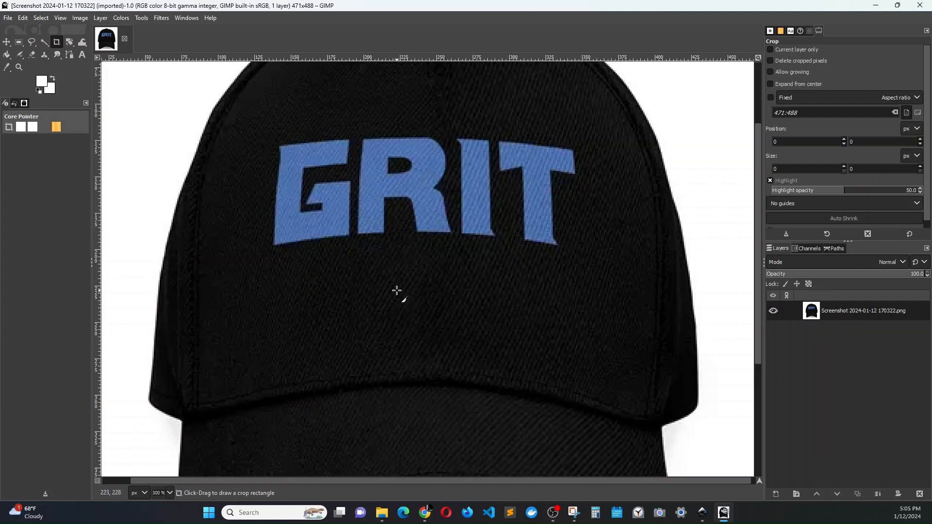
{"action": "left_click", "coordinate": [837, 314]}
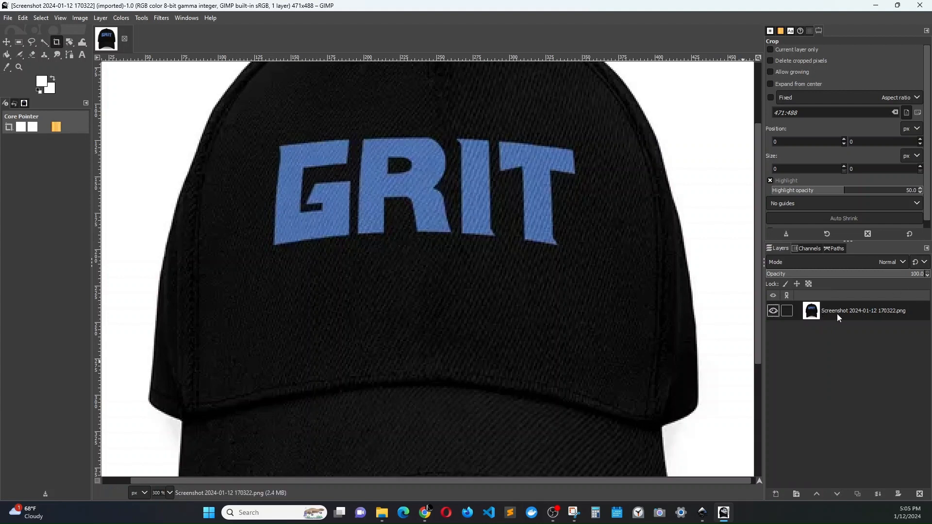
{"action": "right_click", "coordinate": [837, 314]}
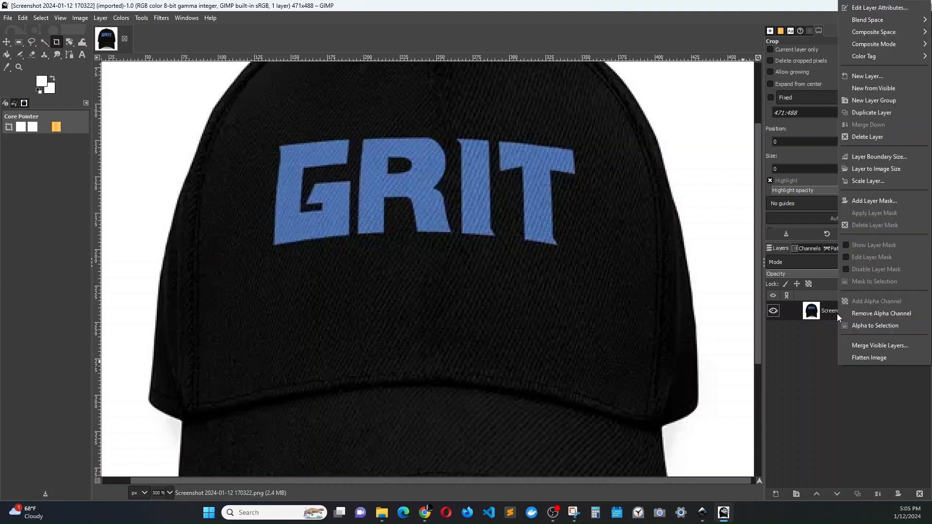
{"action": "left_click", "coordinate": [864, 113]}
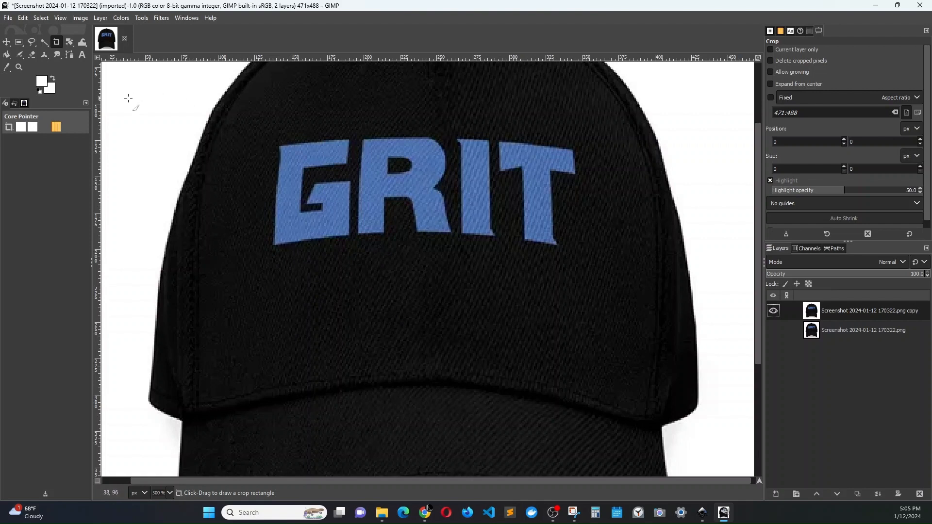
Draw a rectangular selection of about 216 × 80 px around the GRIT lettering on the cap.
{"action": "left_click", "coordinate": [20, 43]}
{"action": "left_click_drag", "start_coordinate": [268, 138], "coordinate": [582, 255]}
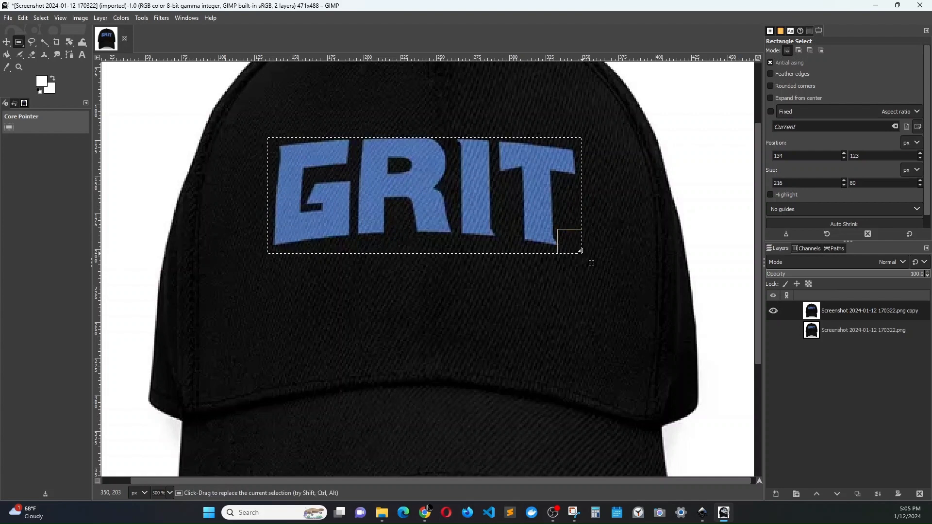
{"action": "left_click", "coordinate": [545, 142]}
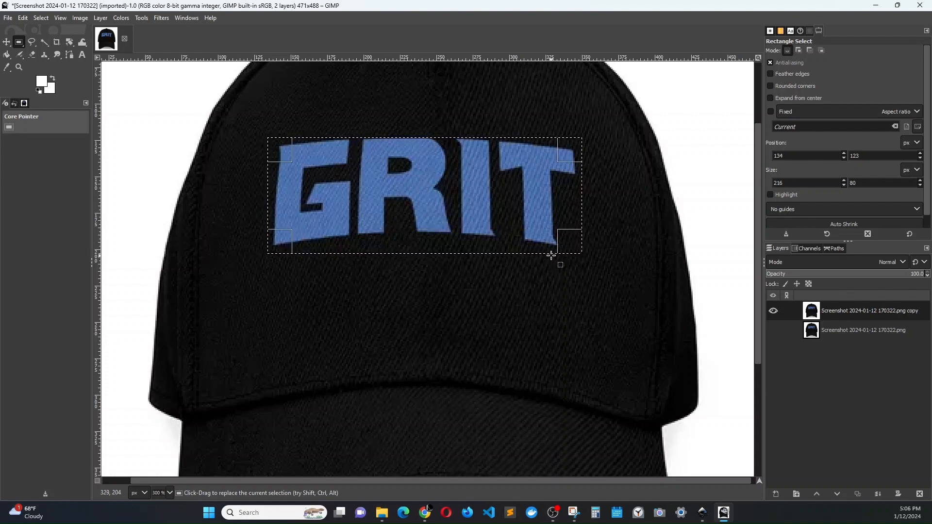
{"action": "left_click_drag", "start_coordinate": [551, 255], "coordinate": [552, 271]}
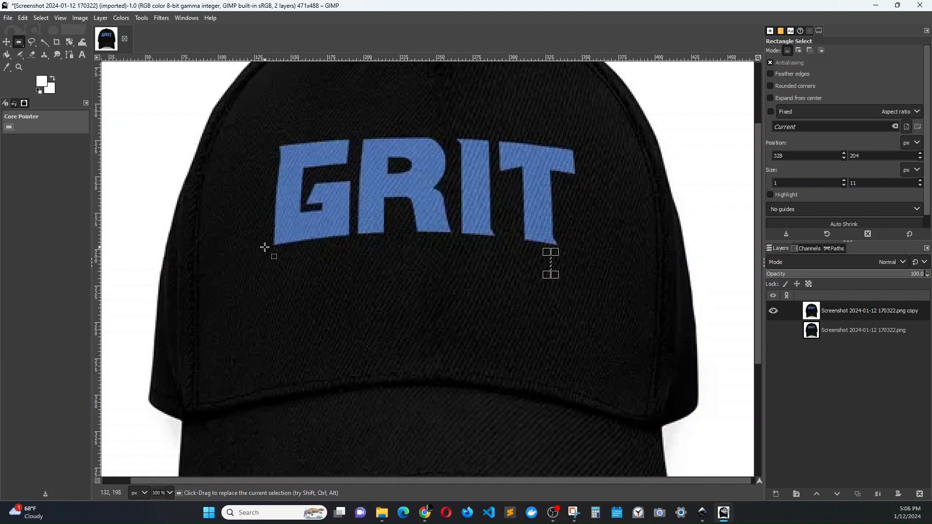
Select a rectangle of plain black fabric about 219 × 77 px directly below the GRIT lettering.
{"action": "left_click_drag", "start_coordinate": [264, 248], "coordinate": [561, 353]}
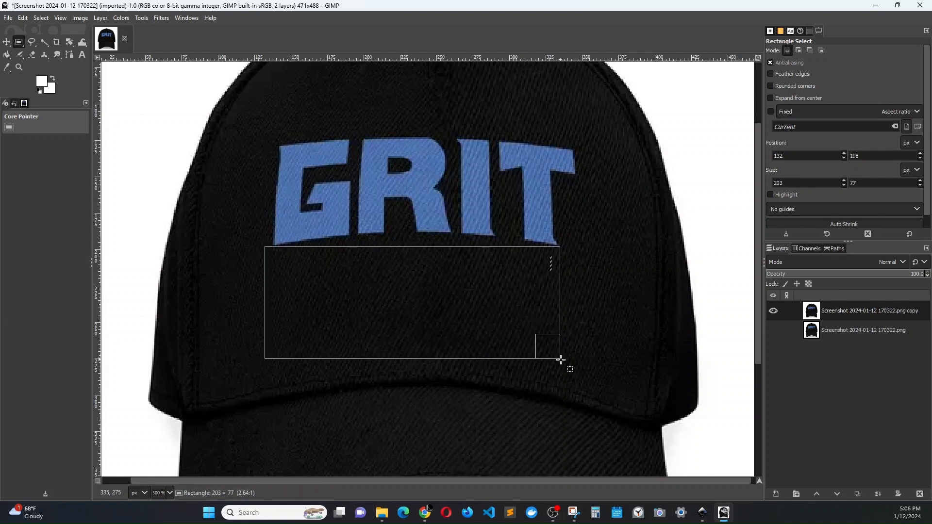
{"action": "left_click_drag", "start_coordinate": [577, 365], "coordinate": [576, 366]}
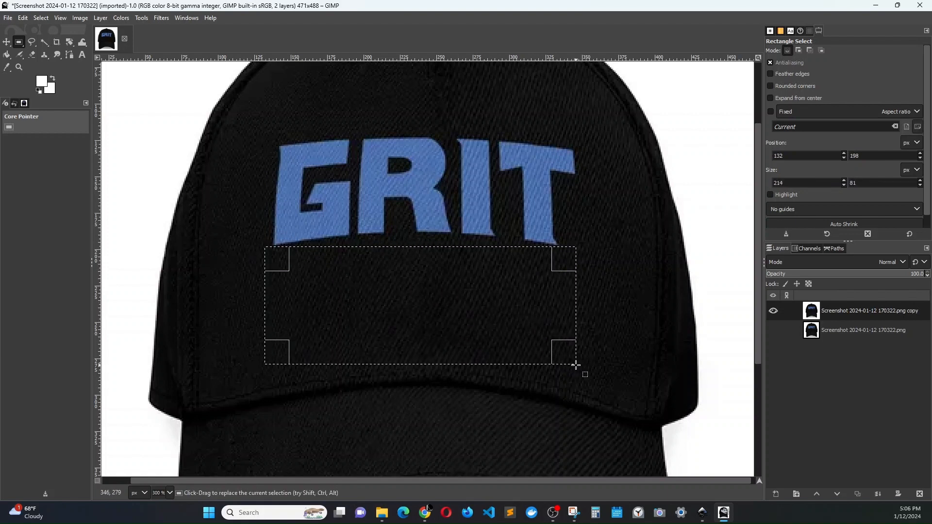
{"action": "left_click_drag", "start_coordinate": [278, 350], "coordinate": [271, 344]}
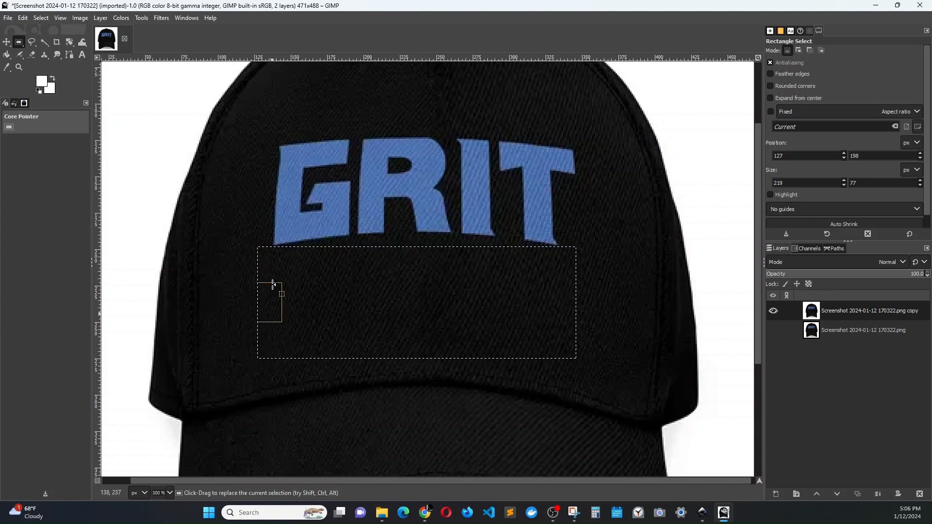
Trim the plain fabric selection below the lettering to 218 × 76 px and copy it.
{"action": "left_click_drag", "start_coordinate": [264, 252], "coordinate": [265, 253]}
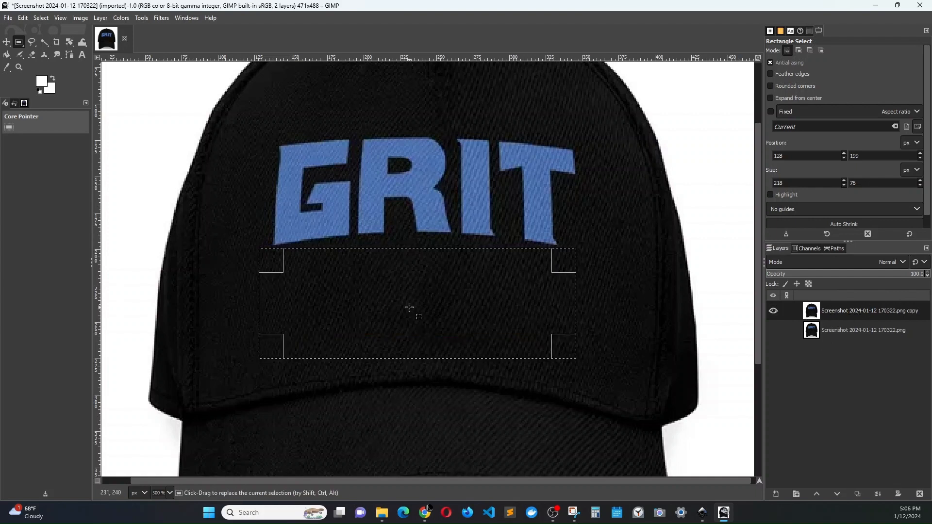
{"action": "key", "text": "ctrl+c"}
{"action": "key", "text": "ctrl+v"}
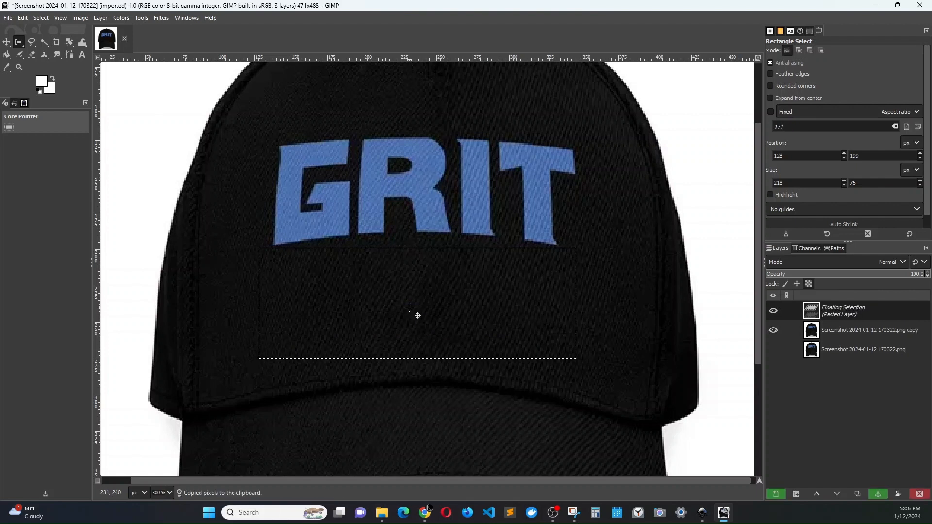
{"action": "right_click", "coordinate": [831, 311]}
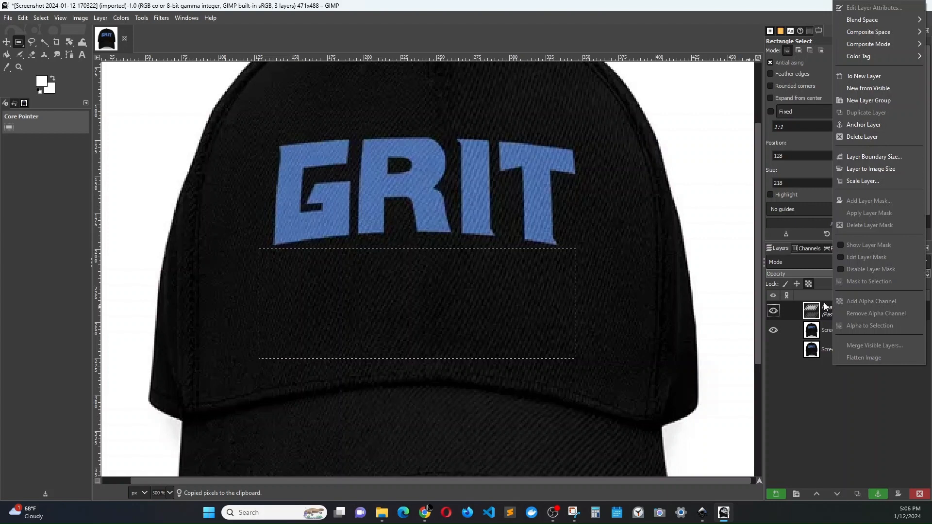
{"action": "left_click", "coordinate": [847, 124]}
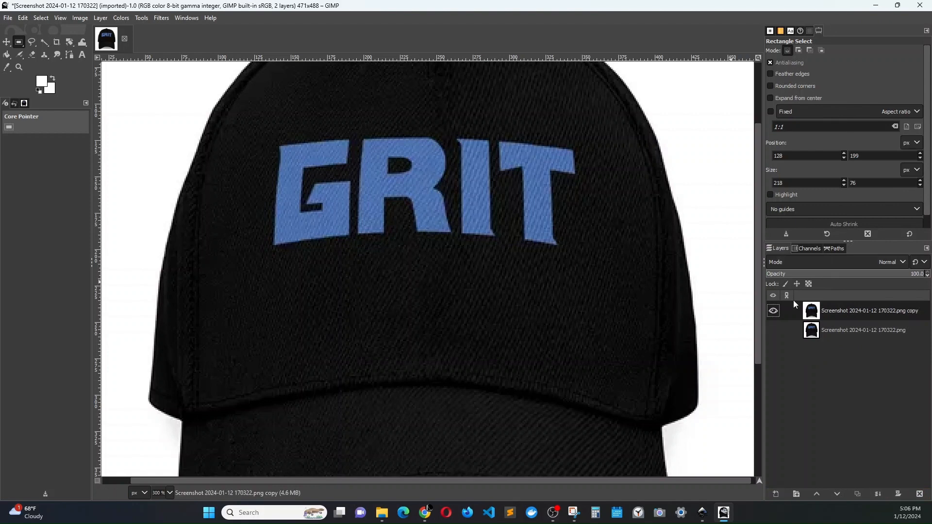
Paste the copied fabric as a new layer and move it straight up to cover the GRIT lettering.
{"action": "key", "text": "ctrl+v"}
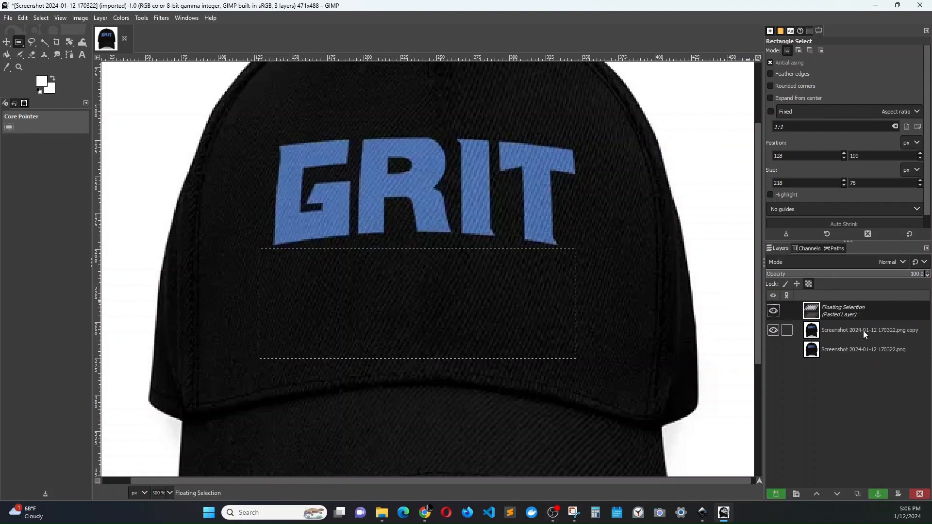
{"action": "right_click", "coordinate": [820, 309]}
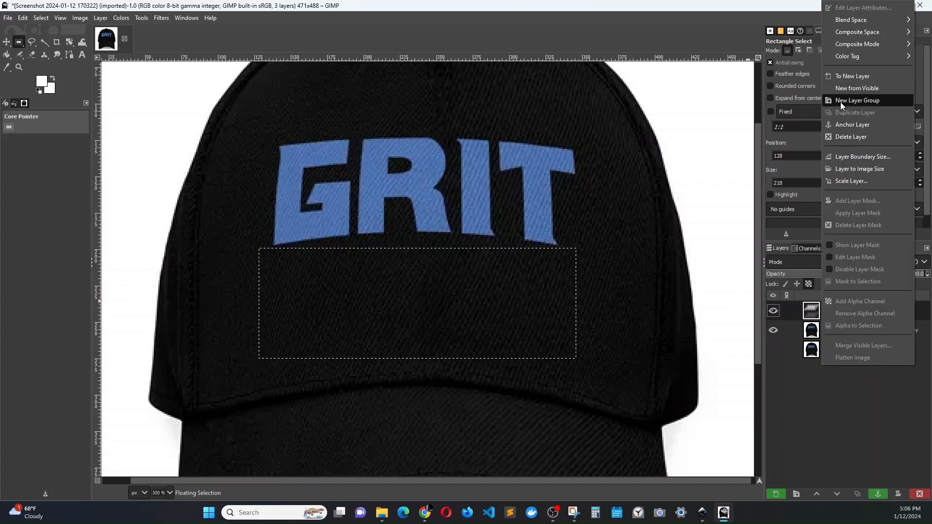
{"action": "left_click", "coordinate": [844, 77]}
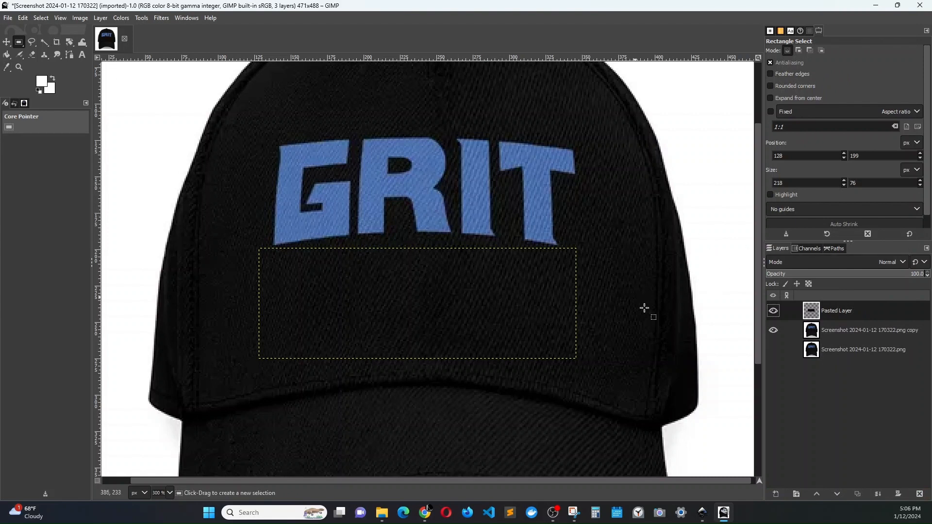
{"action": "key", "text": "m"}
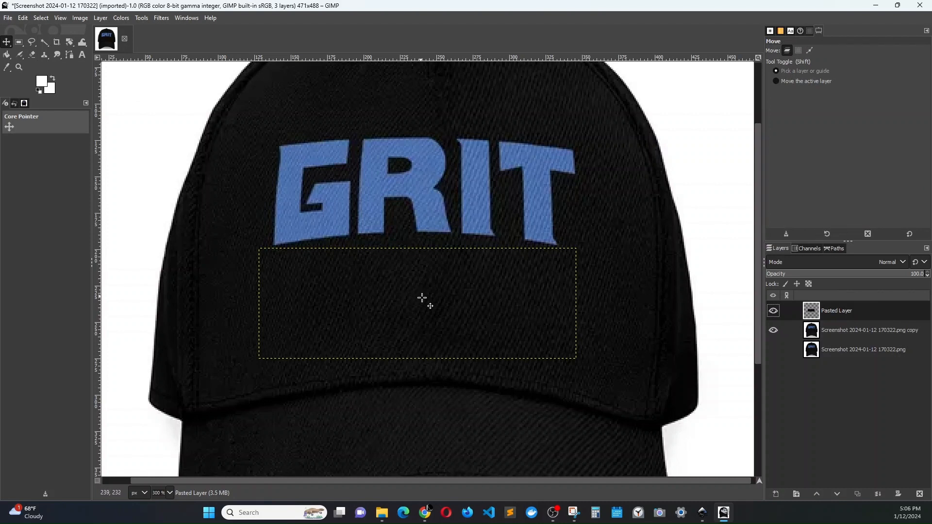
{"action": "left_click_drag", "start_coordinate": [414, 297], "coordinate": [414, 187]}
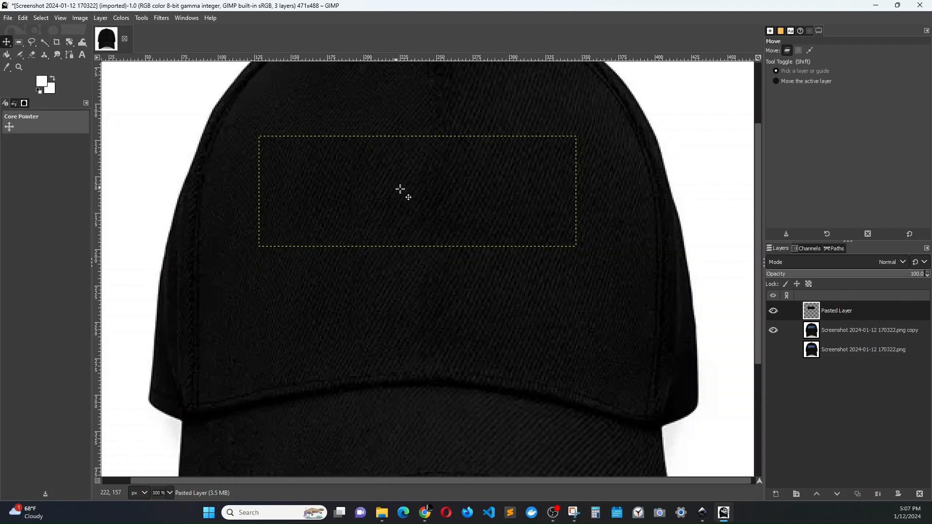
Inspect the fabric patch and the brim of the cap up close and in full view.
{"action": "scroll", "coordinate": [531, 287], "scroll_direction": "down", "scroll_amount": 2, "text": "ctrl"}
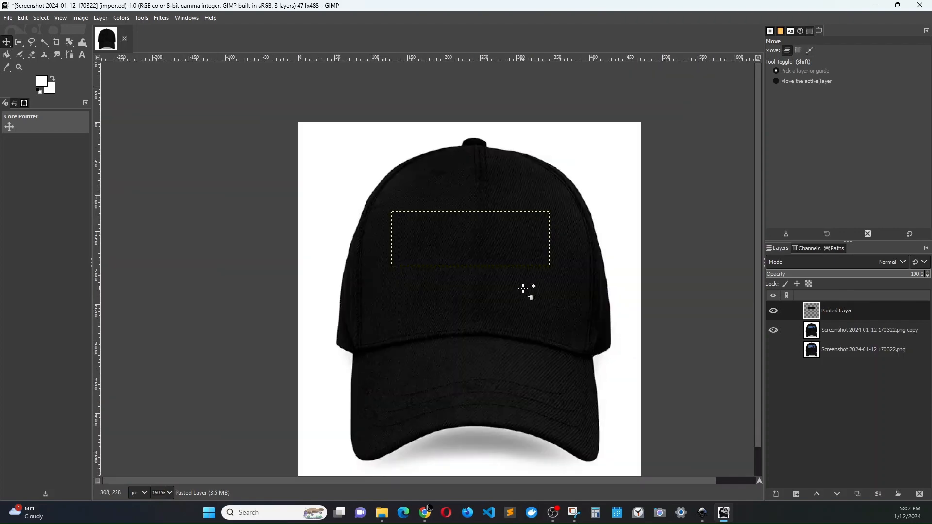
{"action": "scroll", "coordinate": [516, 387], "scroll_direction": "up", "scroll_amount": 2, "text": "ctrl"}
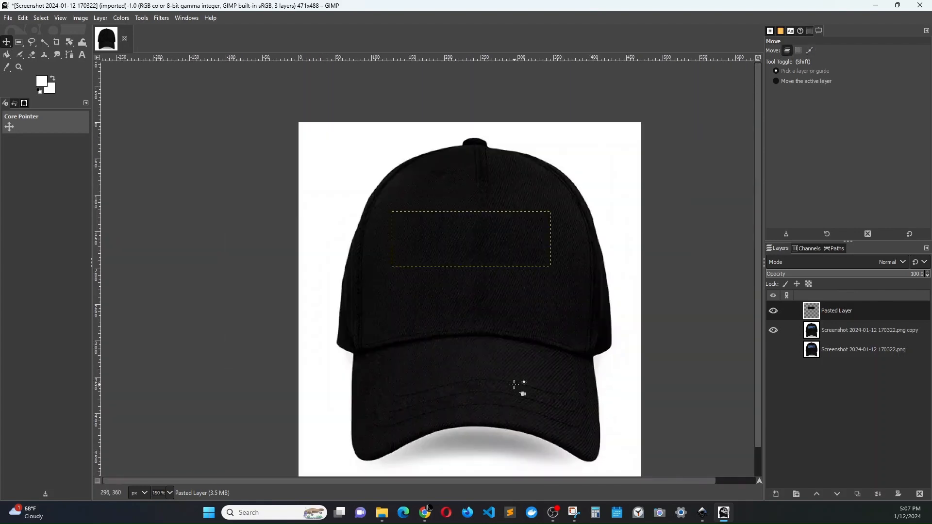
{"action": "scroll", "coordinate": [517, 388], "scroll_direction": "down", "scroll_amount": 2, "text": "ctrl"}
{"action": "scroll", "coordinate": [528, 387], "scroll_direction": "right", "scroll_amount": 2, "text": "shift"}
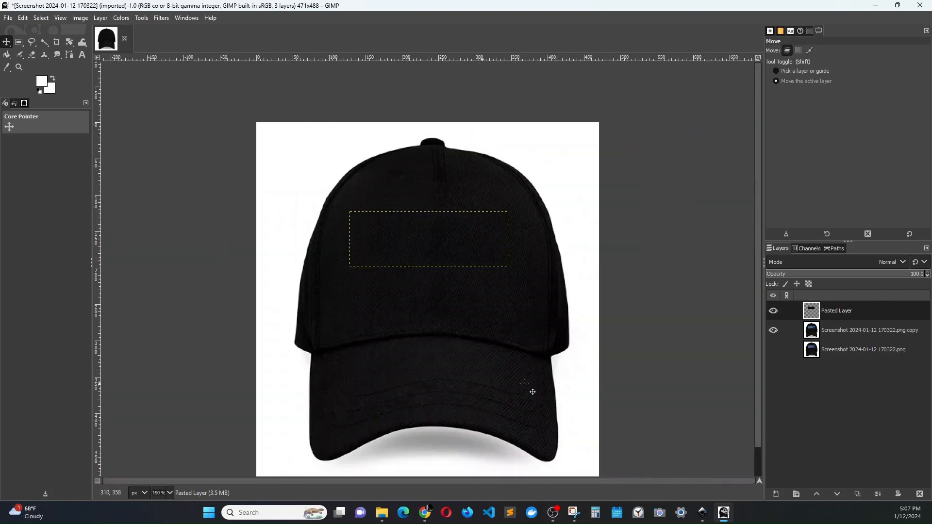
{"action": "scroll", "coordinate": [483, 377], "scroll_direction": "up", "scroll_amount": 2, "text": "ctrl"}
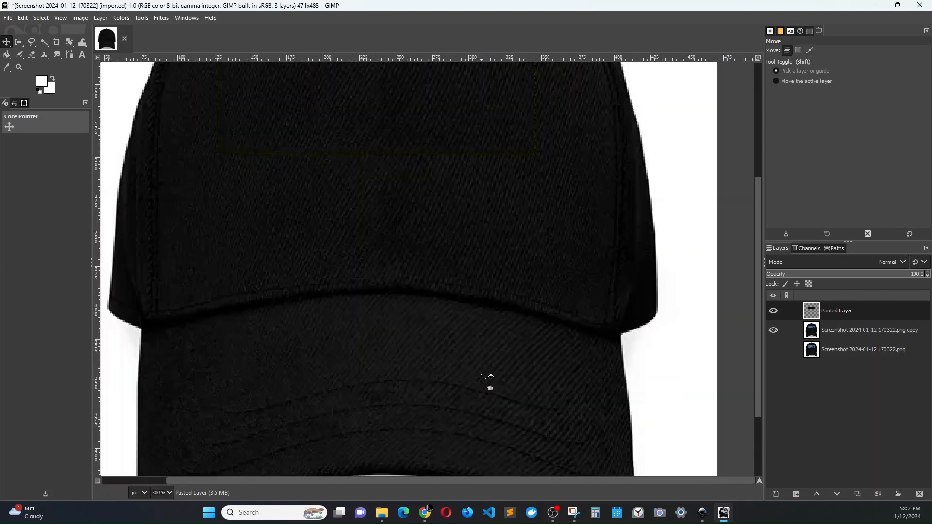
{"action": "scroll", "coordinate": [482, 378], "scroll_direction": "left", "scroll_amount": 2, "text": "shift"}
{"action": "scroll", "coordinate": [481, 379], "scroll_direction": "up", "scroll_amount": 5}
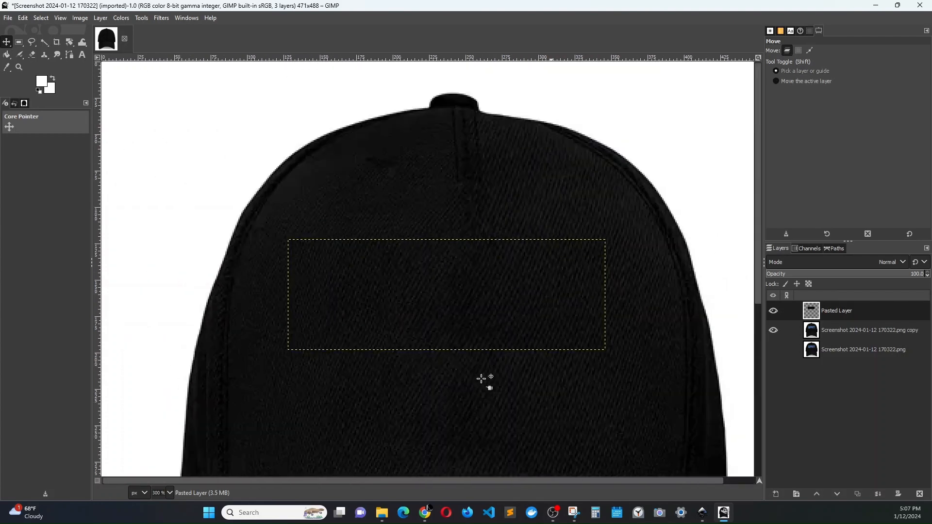
{"action": "scroll", "coordinate": [482, 380], "scroll_direction": "down", "scroll_amount": 2, "text": "ctrl"}
{"action": "scroll", "coordinate": [483, 379], "scroll_direction": "down", "scroll_amount": 4}
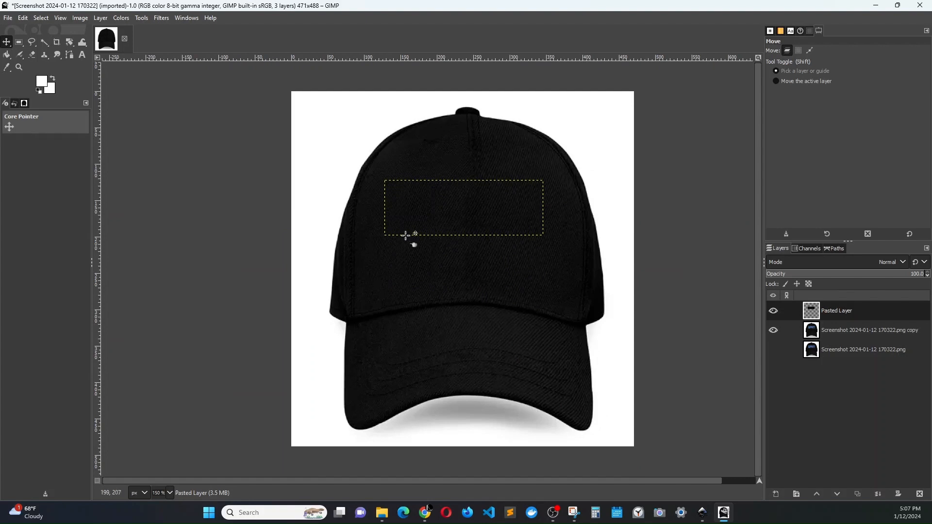
Merge the pasted fabric layer down into the cap copy layer.
{"action": "right_click", "coordinate": [864, 313]}
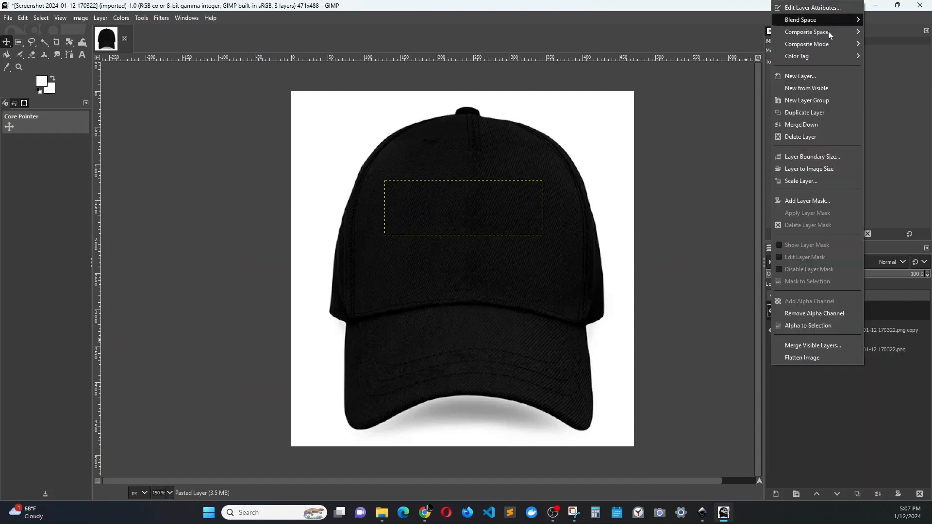
{"action": "left_click", "coordinate": [783, 126]}
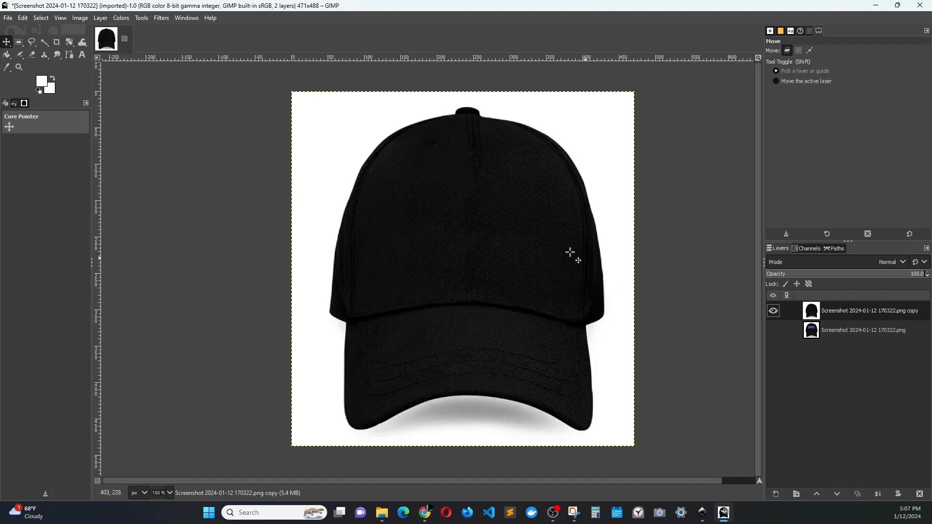
Put away the image editor and Screenshots folder windows and switch to the blank Inkscape document.
{"action": "left_click", "coordinate": [875, 7]}
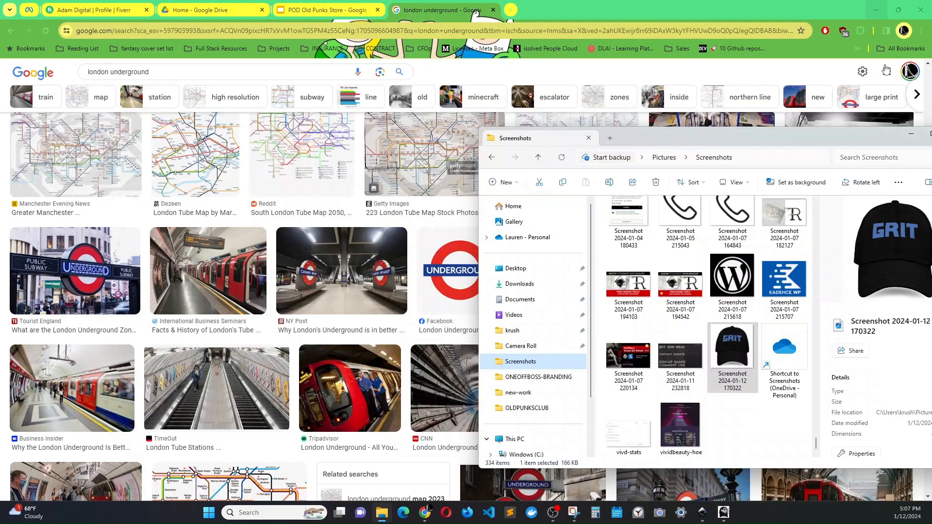
{"action": "left_click_drag", "start_coordinate": [832, 135], "coordinate": [619, 165]}
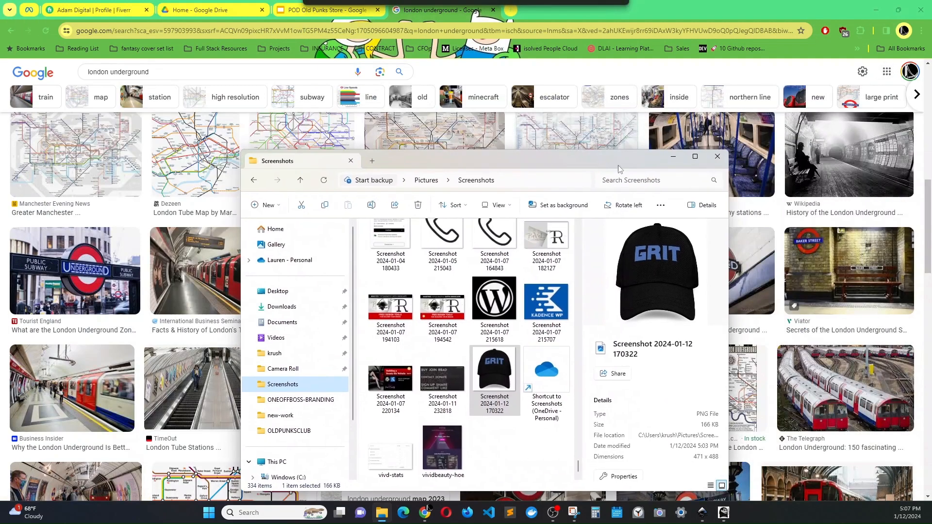
{"action": "left_click", "coordinate": [675, 158]}
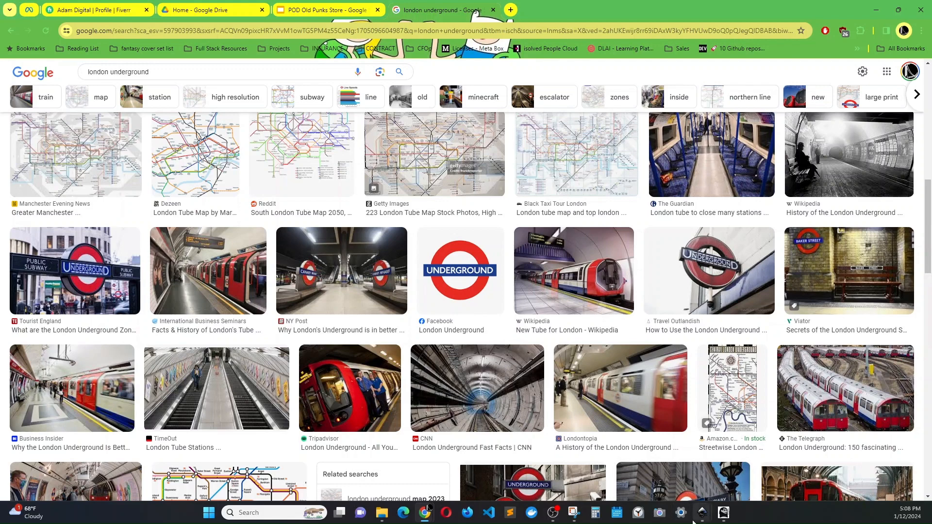
{"action": "mouse_move", "coordinate": [702, 518]}
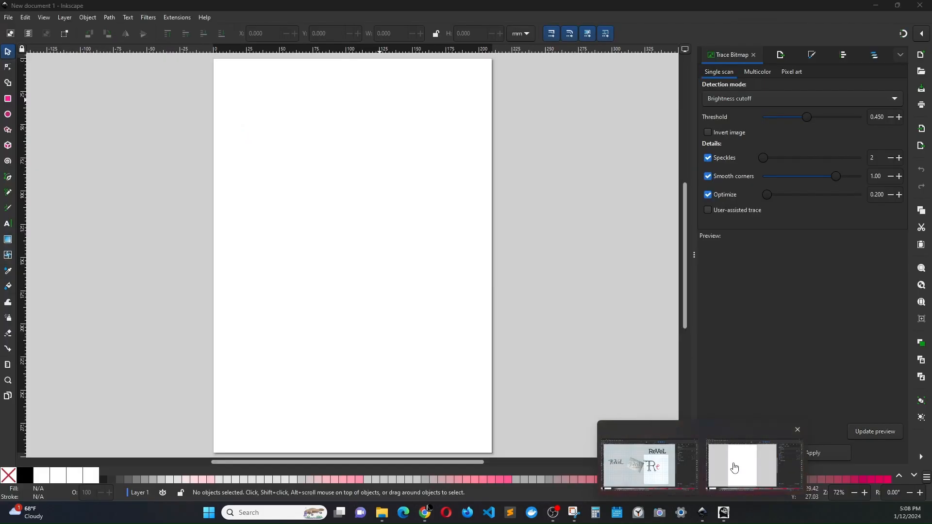
{"action": "left_click", "coordinate": [733, 466]}
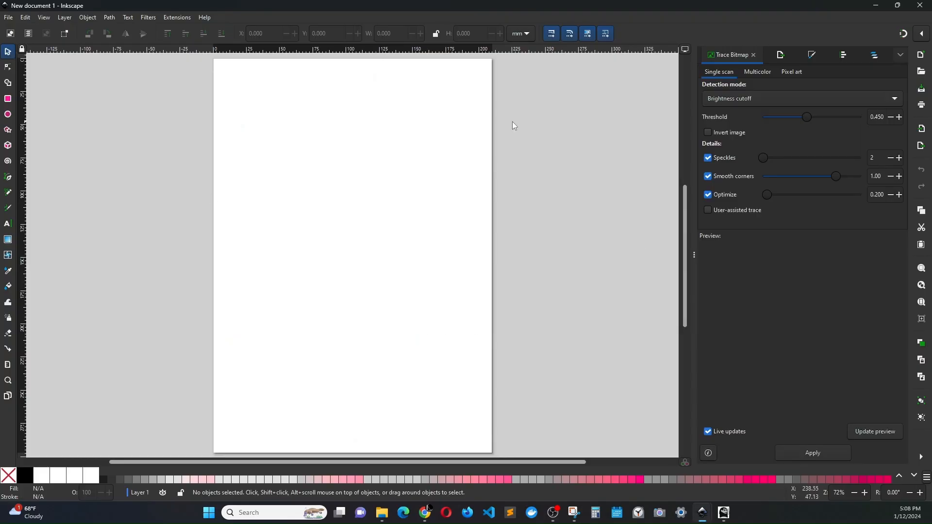
Draw a circle about 89 mm in diameter in the page's upper half and fill it with near-black grey.
{"action": "left_click", "coordinate": [8, 115]}
{"action": "left_click_drag", "start_coordinate": [273, 169], "coordinate": [389, 290]}
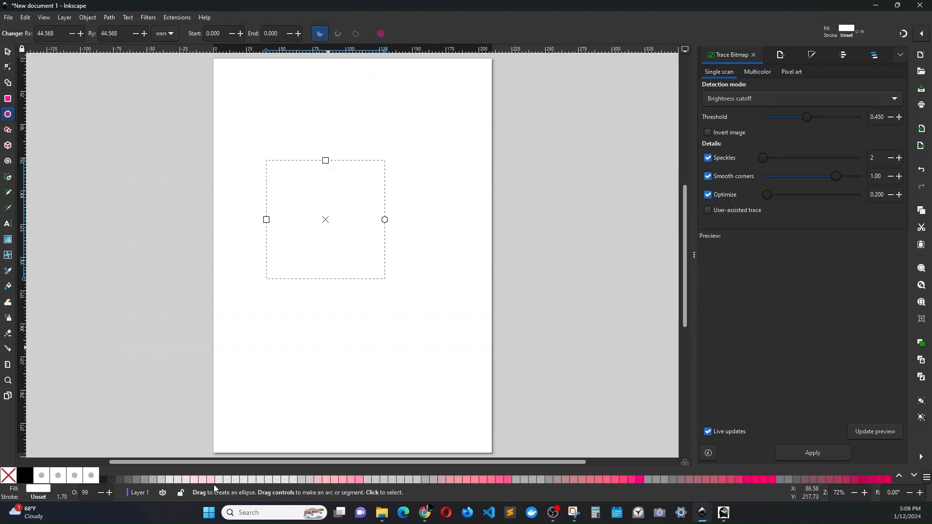
{"action": "left_click", "coordinate": [104, 482]}
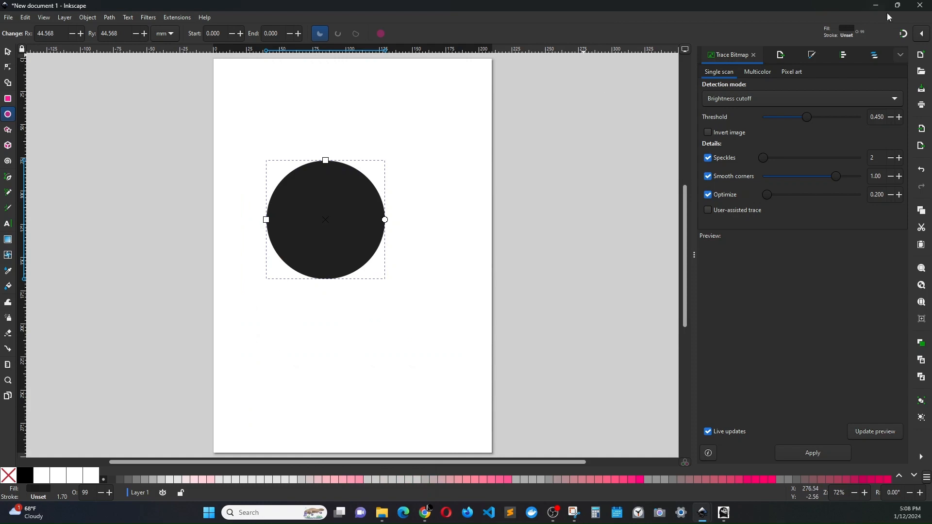
{"action": "left_click", "coordinate": [875, 6]}
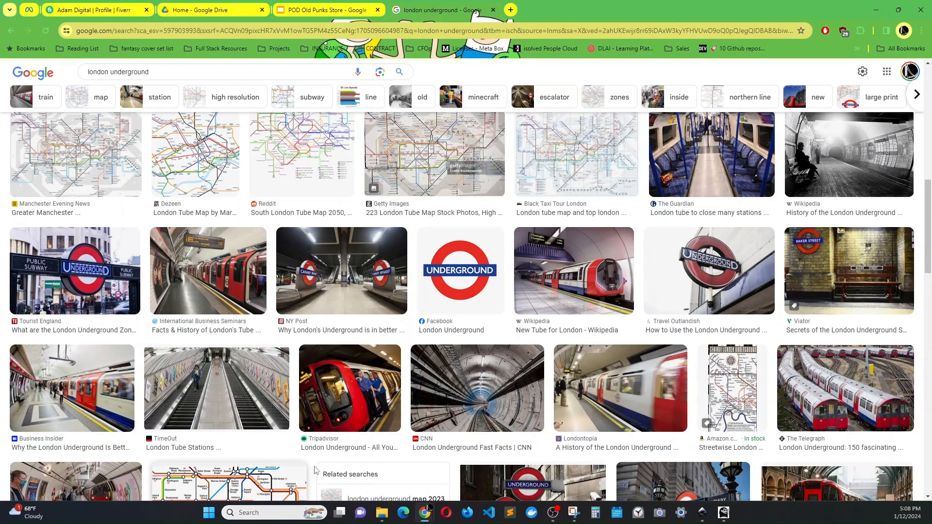
{"action": "left_click", "coordinate": [704, 514]}
{"action": "left_click", "coordinate": [748, 475]}
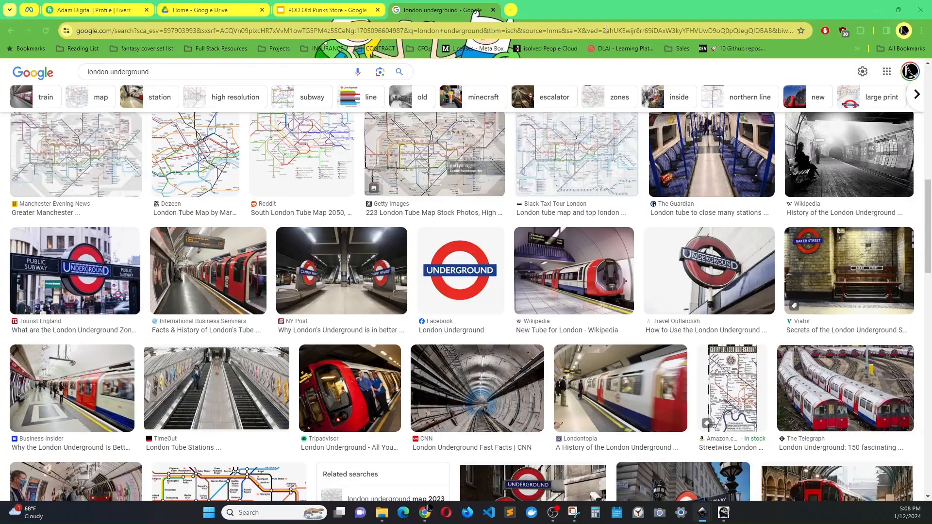
{"action": "left_click", "coordinate": [8, 53]}
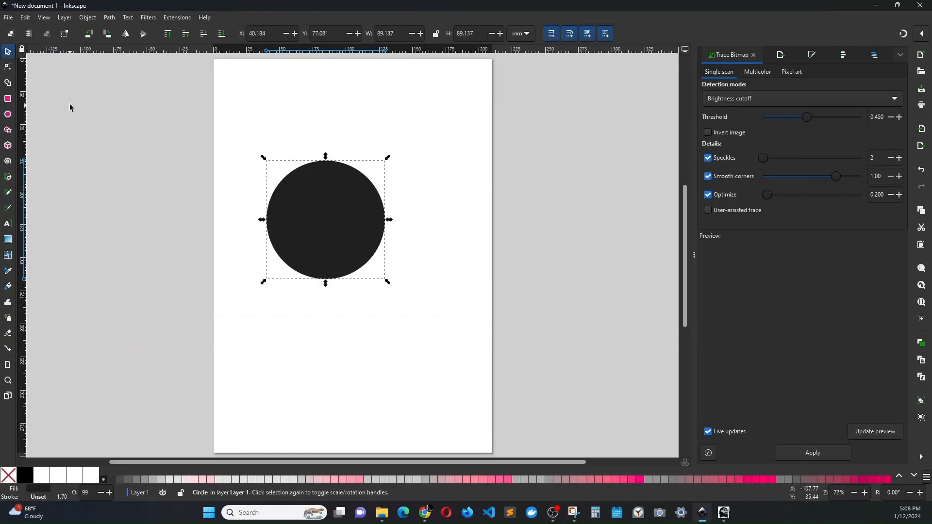
Switch to Chrome and open the Coolors palette generator in a new browser tab.
{"action": "left_click", "coordinate": [875, 6]}
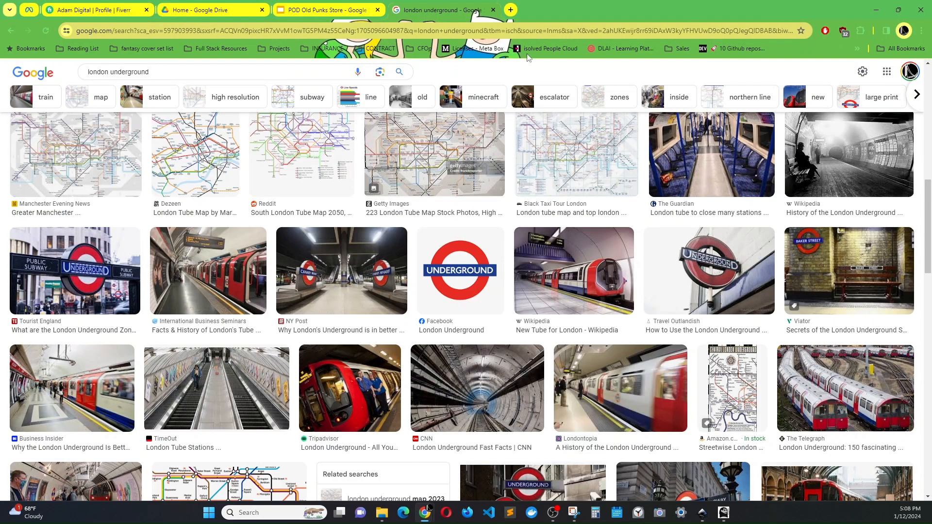
{"action": "left_click", "coordinate": [510, 10]}
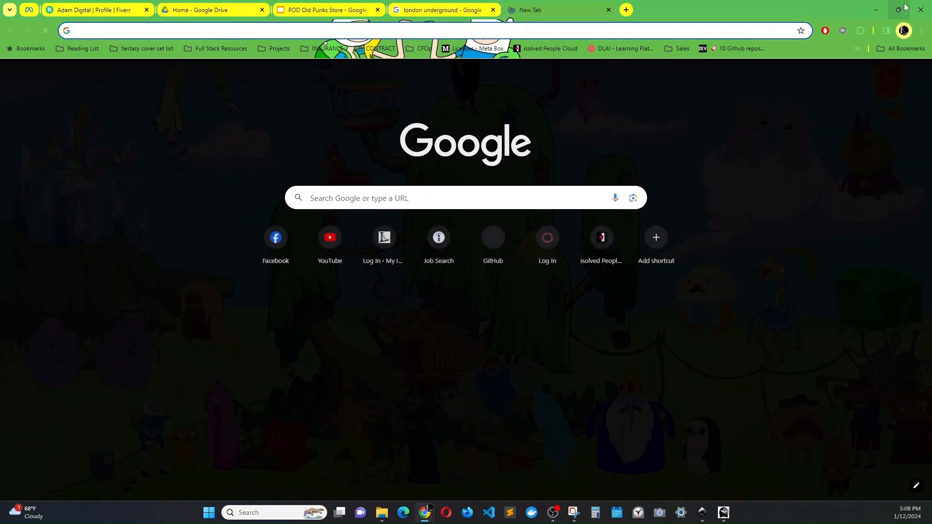
{"action": "mouse_move", "coordinate": [892, 7]}
{"action": "type", "text": "coolors"}
{"action": "key", "text": "Return"}
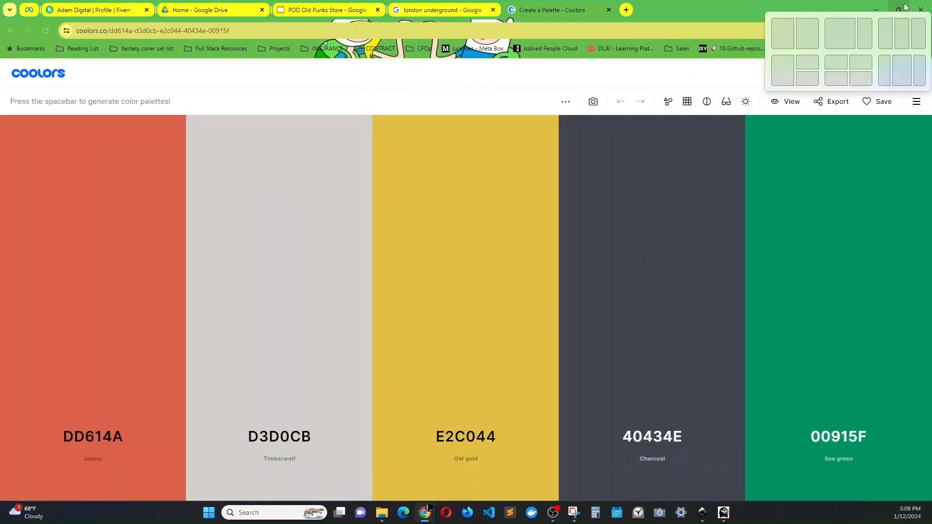
Generate random colour palettes until one with a bright red swatch comes up.
{"action": "key", "text": "space"}
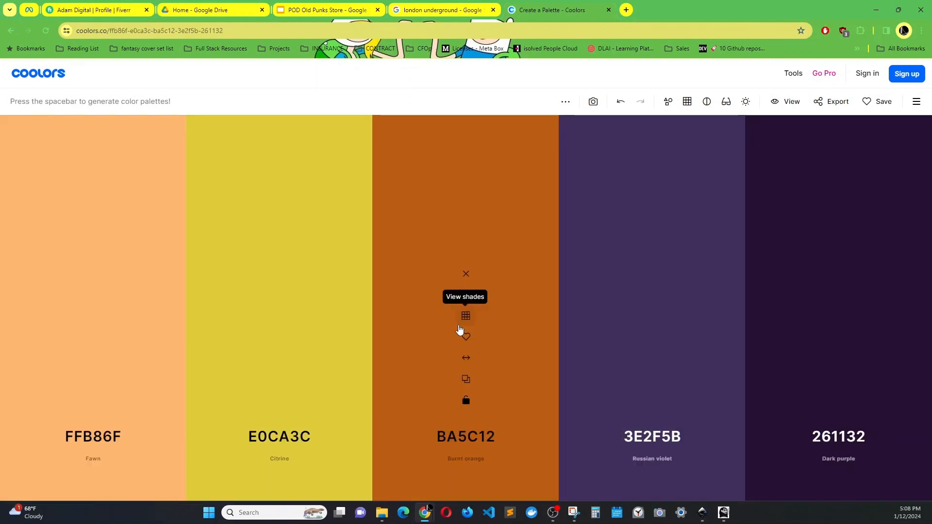
{"action": "key", "text": "space"}
{"action": "key", "text": "space"}
{"action": "key", "text": "space"}
{"action": "key", "text": "space"}
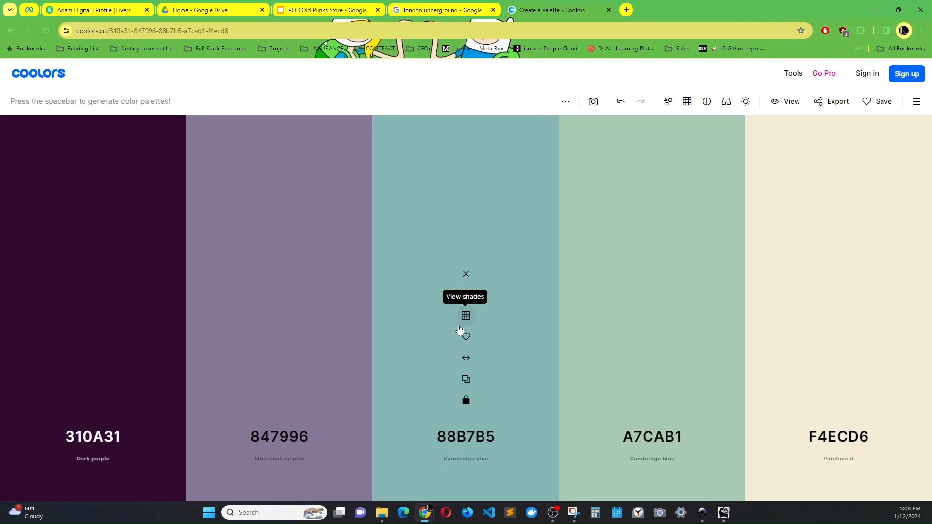
{"action": "key", "text": "space"}
{"action": "key", "text": "space"}
{"action": "key", "text": "space"}
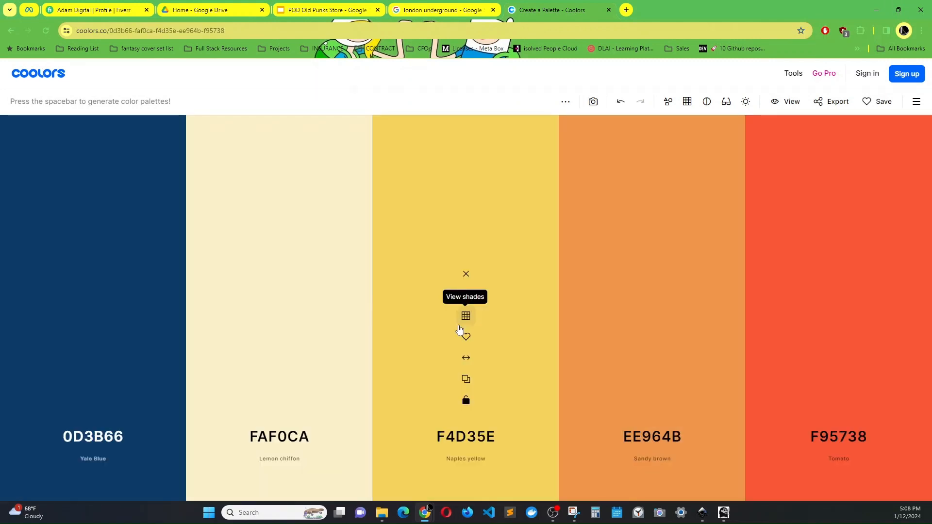
{"action": "key", "text": "space"}
{"action": "key", "text": "space"}
{"action": "key", "text": "space"}
{"action": "key", "text": "space"}
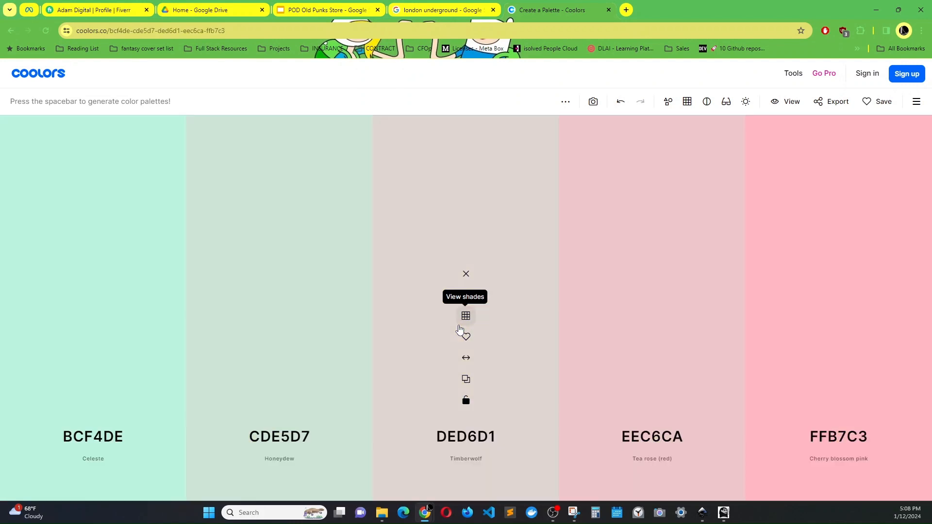
{"action": "key", "text": "space"}
{"action": "key", "text": "space"}
{"action": "key", "text": "space"}
{"action": "key", "text": "space"}
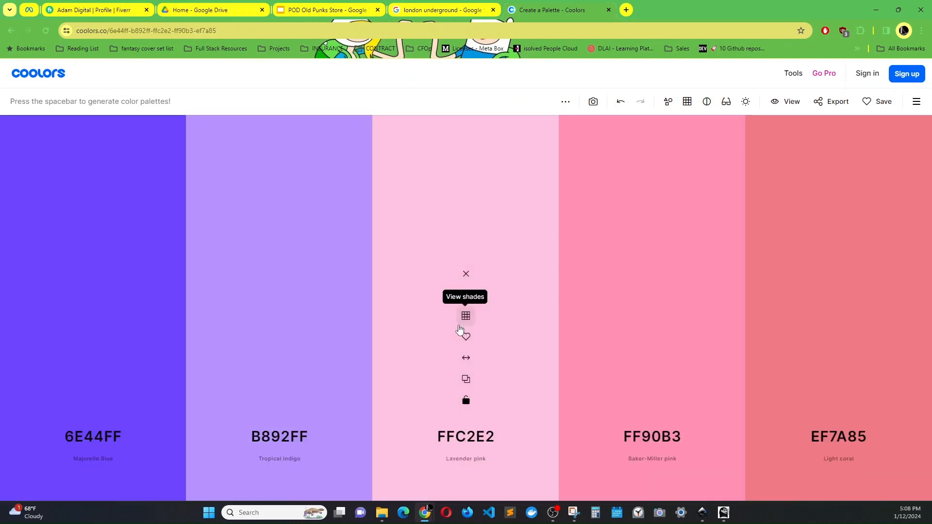
{"action": "key", "text": "space"}
{"action": "key", "text": "space"}
{"action": "key", "text": "space"}
{"action": "key", "text": "space"}
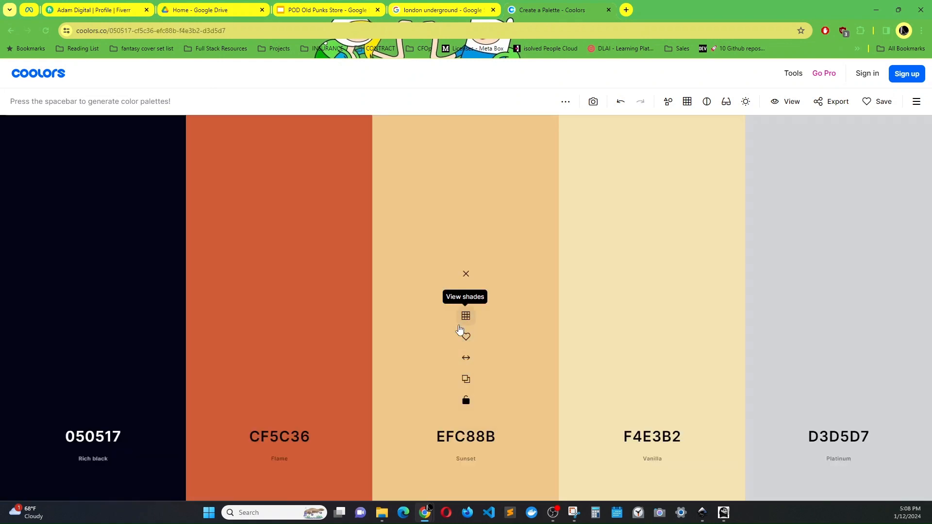
{"action": "key", "text": "space"}
{"action": "key", "text": "space"}
{"action": "key", "text": "space"}
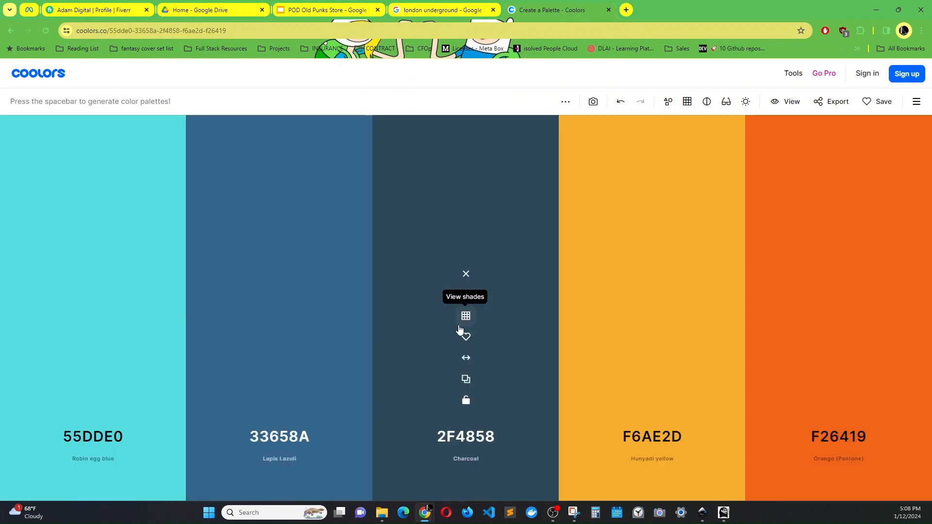
{"action": "key", "text": "space"}
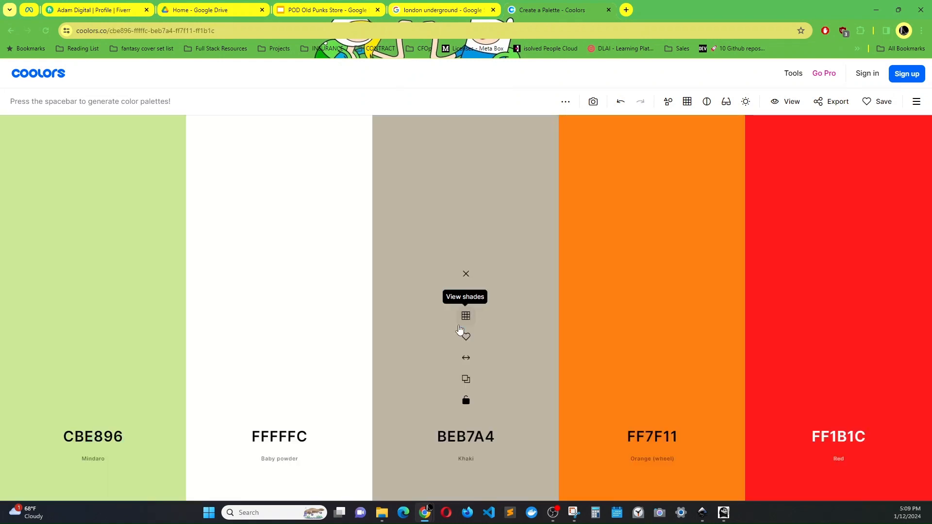
Change the palette's red to its darker shade A30000 and switch back to the new Inkscape document.
{"action": "left_click", "coordinate": [839, 317]}
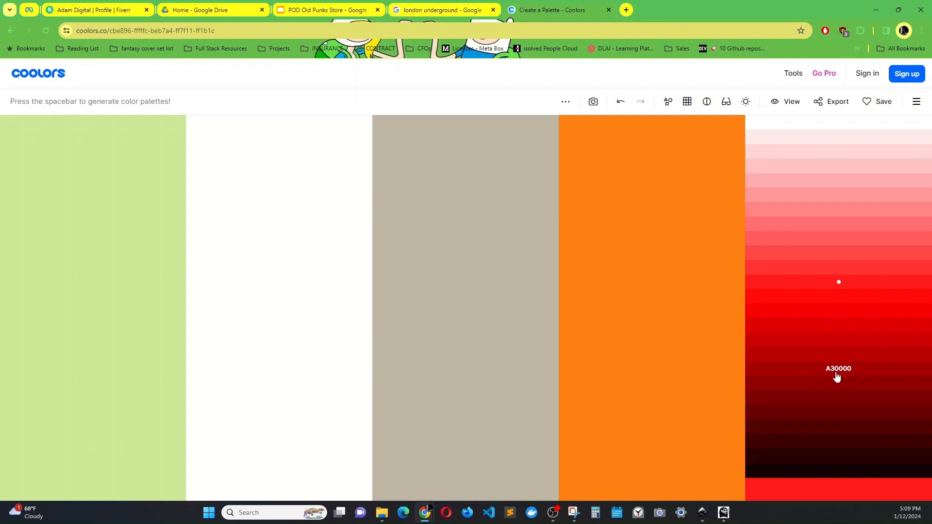
{"action": "left_click", "coordinate": [837, 377]}
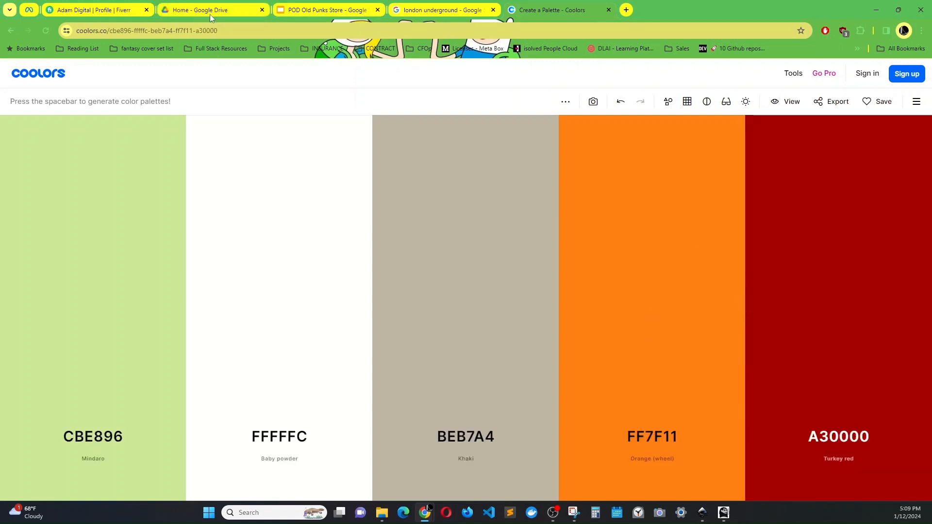
{"action": "left_click", "coordinate": [702, 512]}
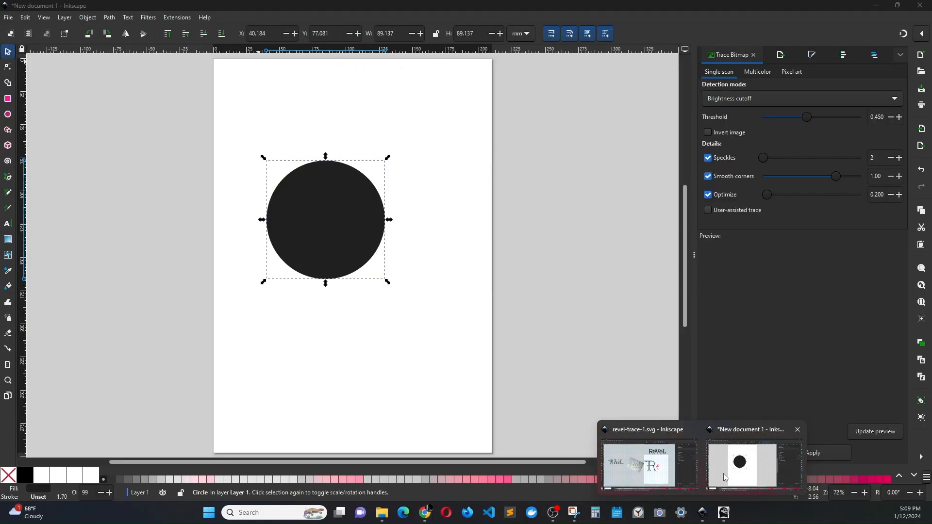
{"action": "left_click", "coordinate": [724, 473]}
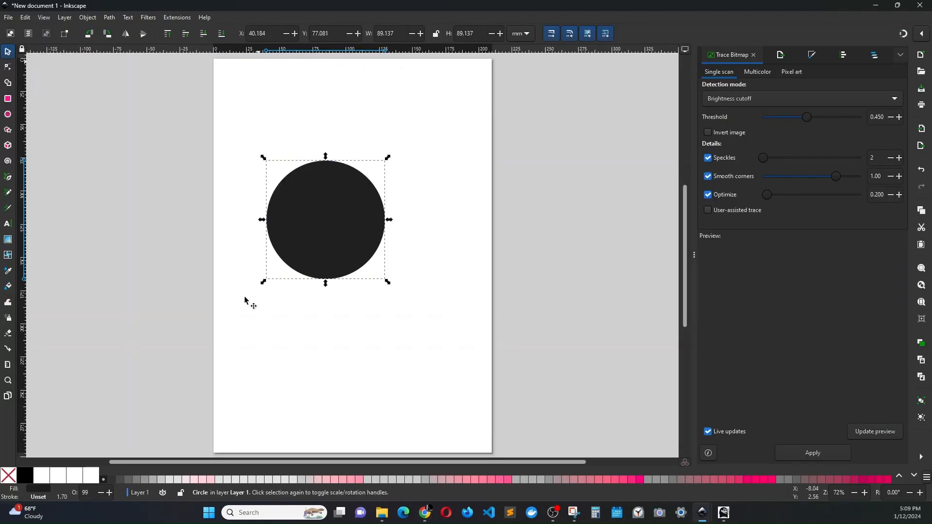
Place two copies of the dark circle, each about 60 mm in diameter, one above the other outside the page's left edge.
{"action": "left_click", "coordinate": [294, 238]}
{"action": "key", "text": "ctrl+c"}
{"action": "key", "text": "ctrl+v"}
{"action": "left_click", "coordinate": [98, 164]}
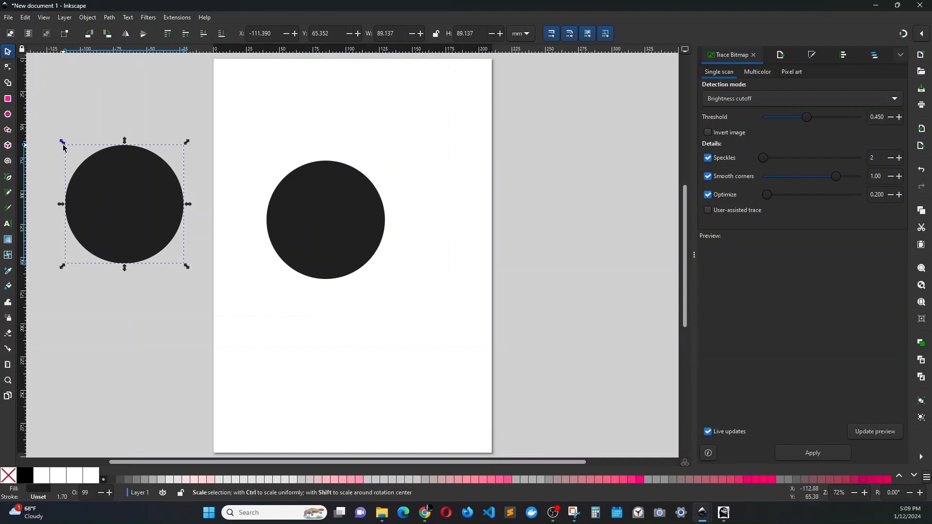
{"action": "left_click_drag", "start_coordinate": [62, 141], "coordinate": [100, 181]}
{"action": "left_click_drag", "start_coordinate": [117, 216], "coordinate": [118, 241]}
{"action": "key", "text": "ctrl+d"}
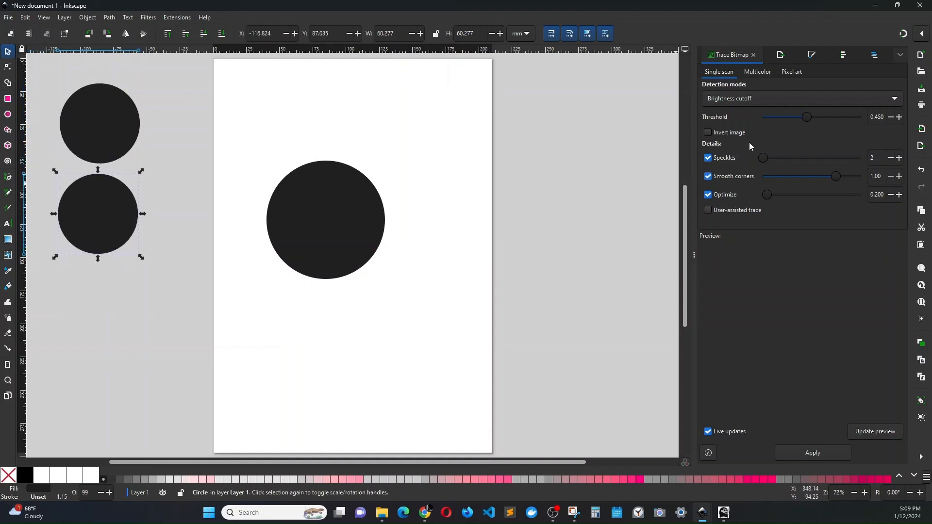
Fill the lower small circle with the dark red a30000ff.
{"action": "left_click", "coordinate": [810, 55]}
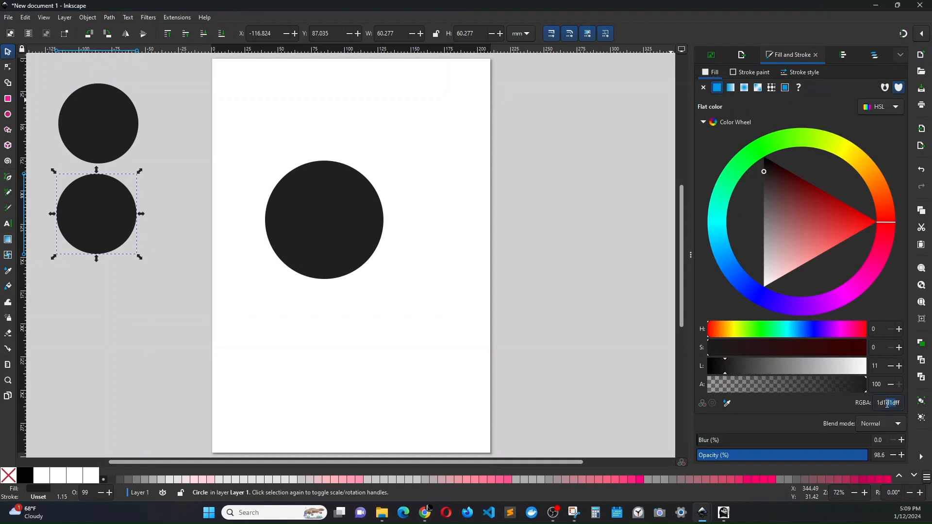
{"action": "left_click_drag", "start_coordinate": [896, 403], "coordinate": [878, 404]}
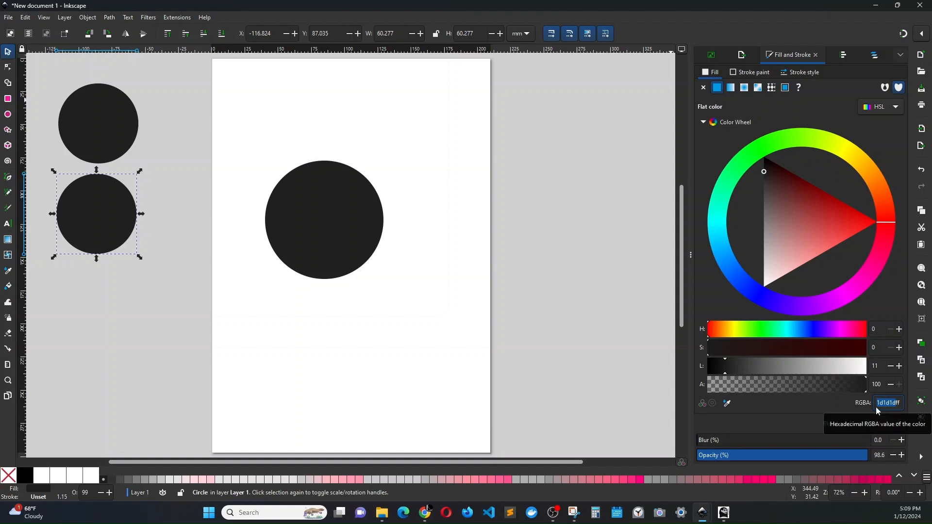
{"action": "type", "text": "a30000ff"}
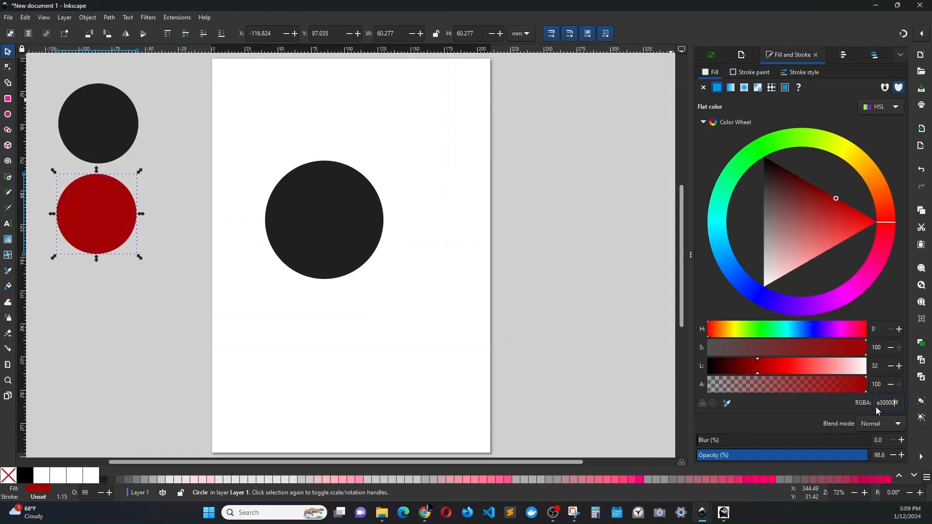
Fill the upper small circle with dark grey, trying 333333 and settling on 222222, and deselect it.
{"action": "left_click", "coordinate": [114, 137]}
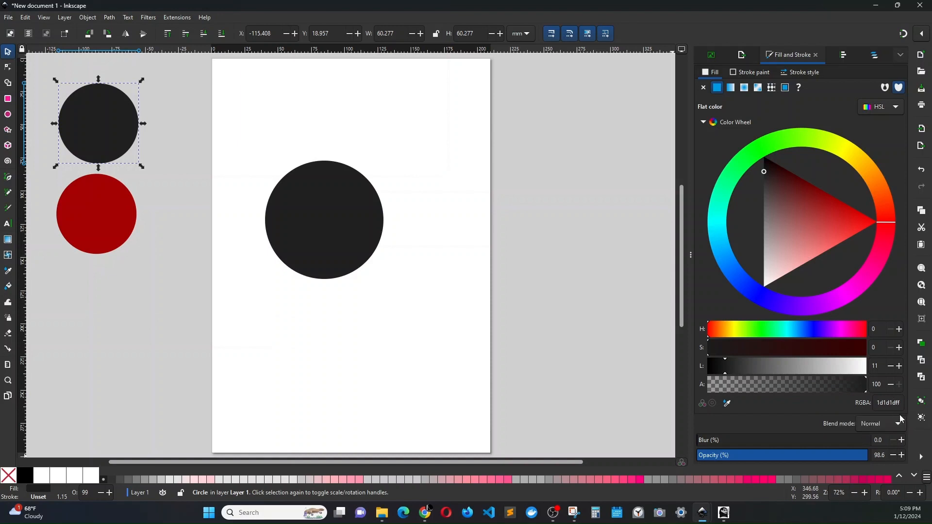
{"action": "left_click_drag", "start_coordinate": [897, 403], "coordinate": [880, 405]}
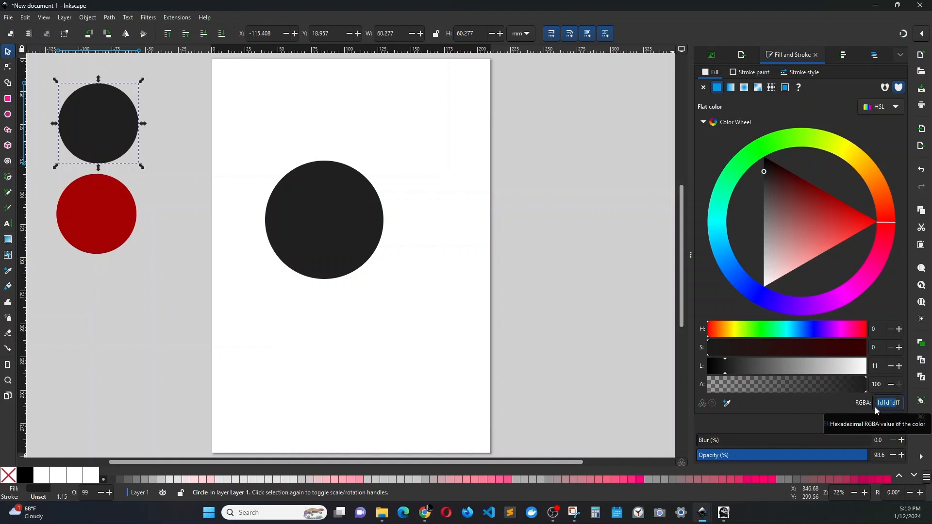
{"action": "type", "text": "333333"}
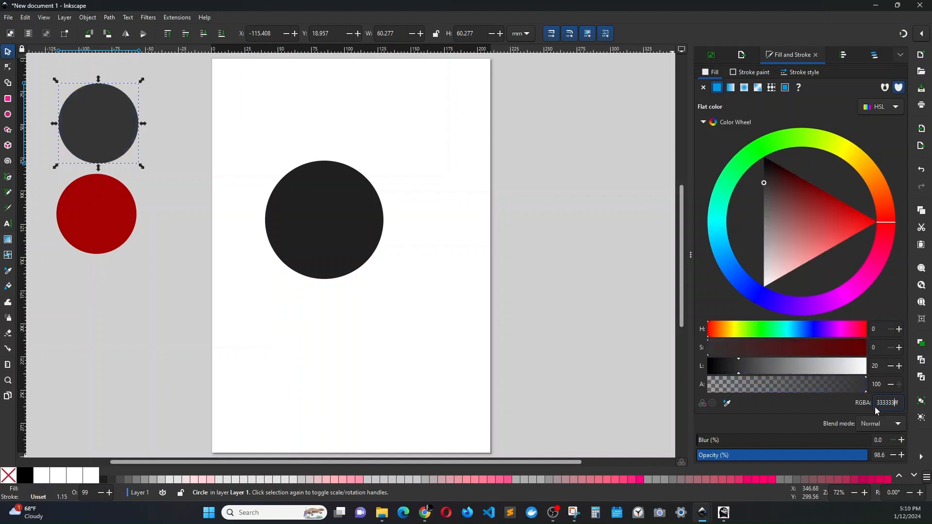
{"action": "key", "text": "Return"}
{"action": "type", "text": "222222"}
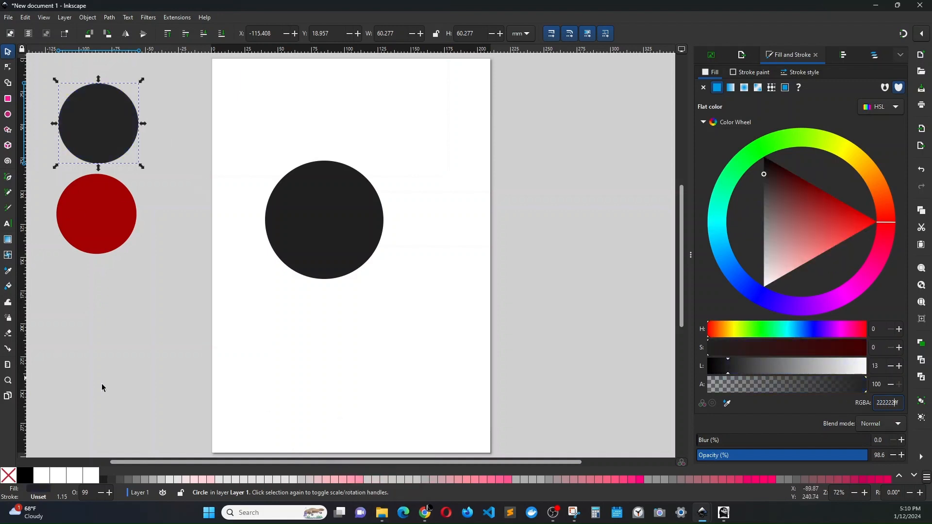
{"action": "left_click", "coordinate": [211, 233]}
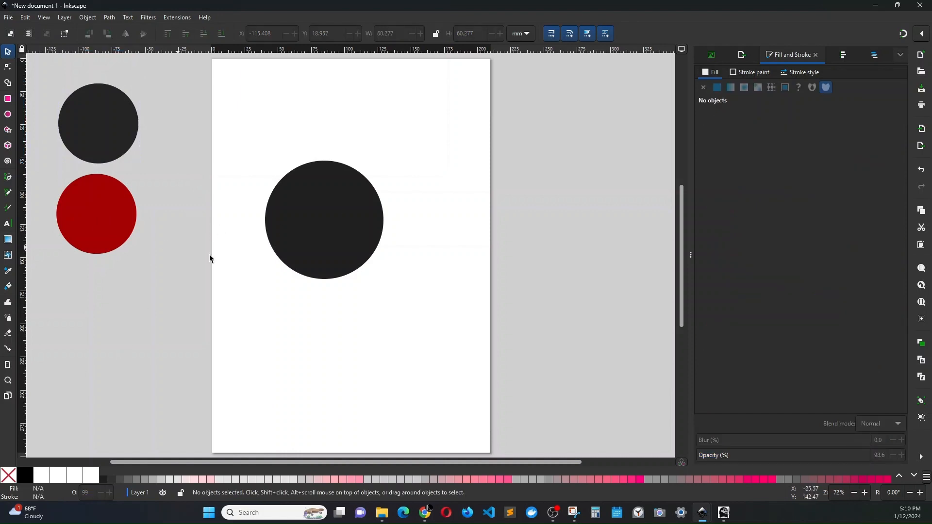
Fill the large circle on the page with the dark red sampled from the lower small circle.
{"action": "left_click", "coordinate": [334, 198]}
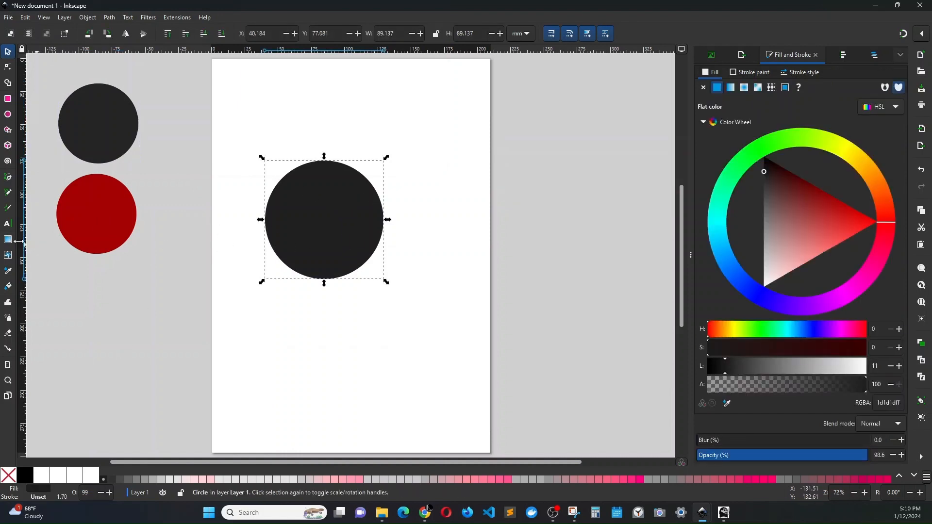
{"action": "left_click", "coordinate": [8, 272]}
{"action": "left_click", "coordinate": [96, 232]}
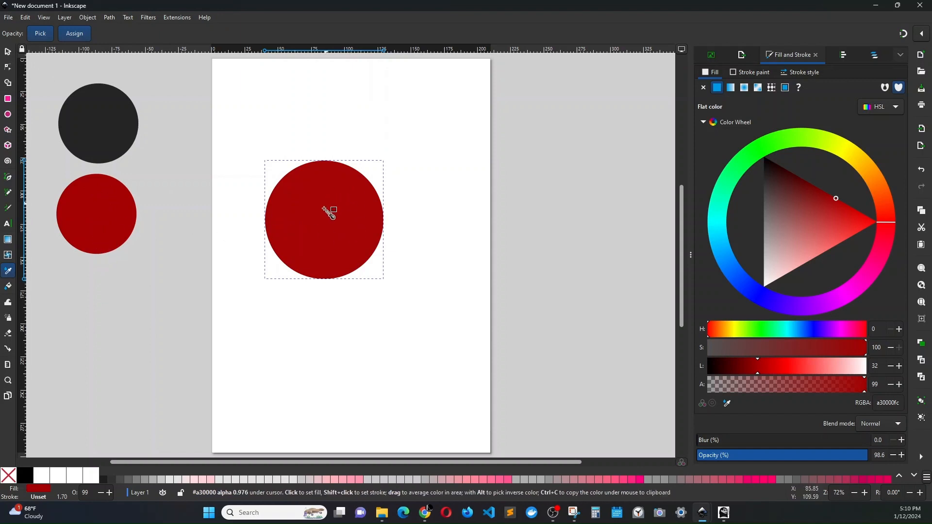
{"action": "left_click", "coordinate": [8, 52]}
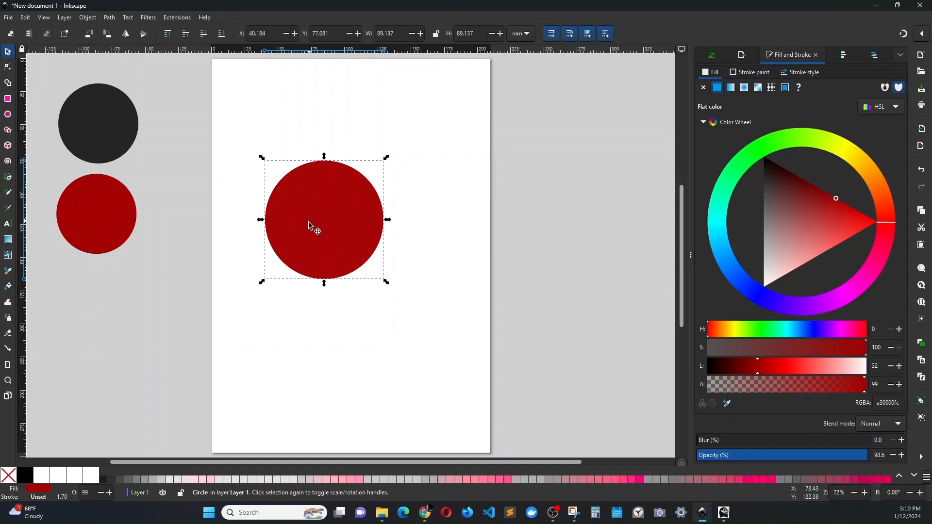
Duplicate the large red circle and place the copy to its right, overlapping the page's right edge.
{"action": "left_click", "coordinate": [323, 224]}
{"action": "left_click_drag", "start_coordinate": [316, 221], "coordinate": [480, 243]}
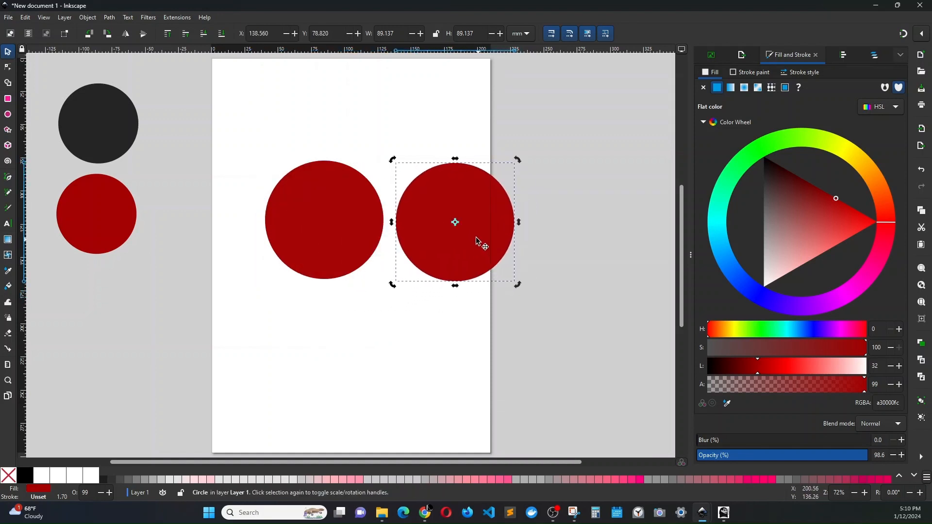
{"action": "left_click", "coordinate": [272, 165]}
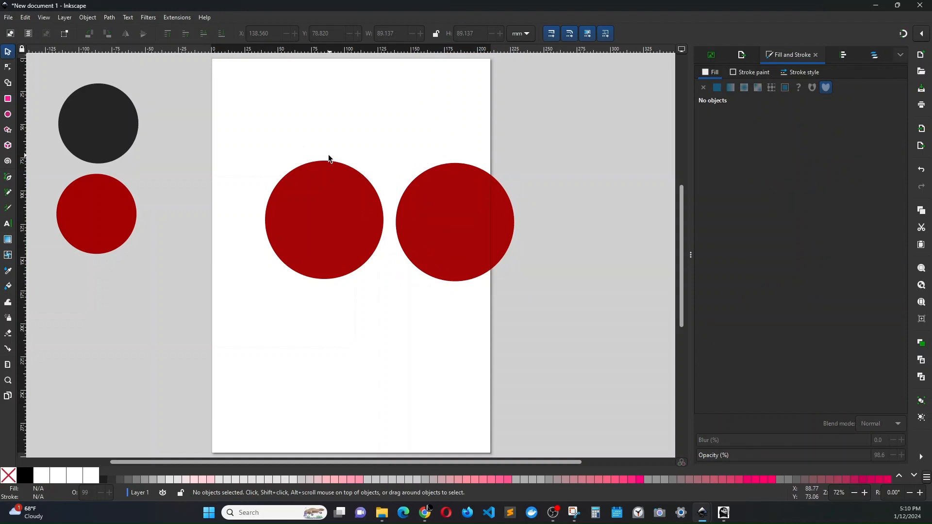
{"action": "left_click_drag", "start_coordinate": [256, 140], "coordinate": [363, 181]}
Convert both large red circles from shapes to paths.
{"action": "left_click", "coordinate": [327, 234]}
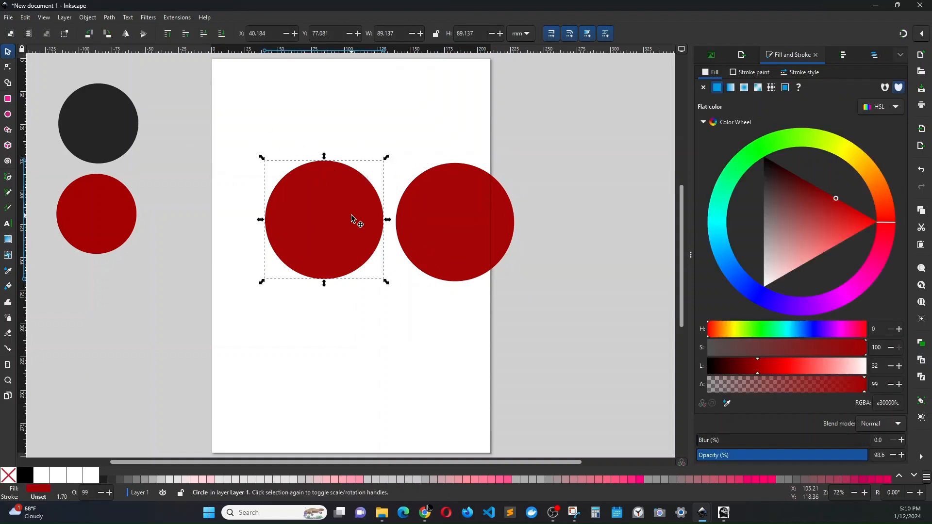
{"action": "left_click", "coordinate": [109, 18]}
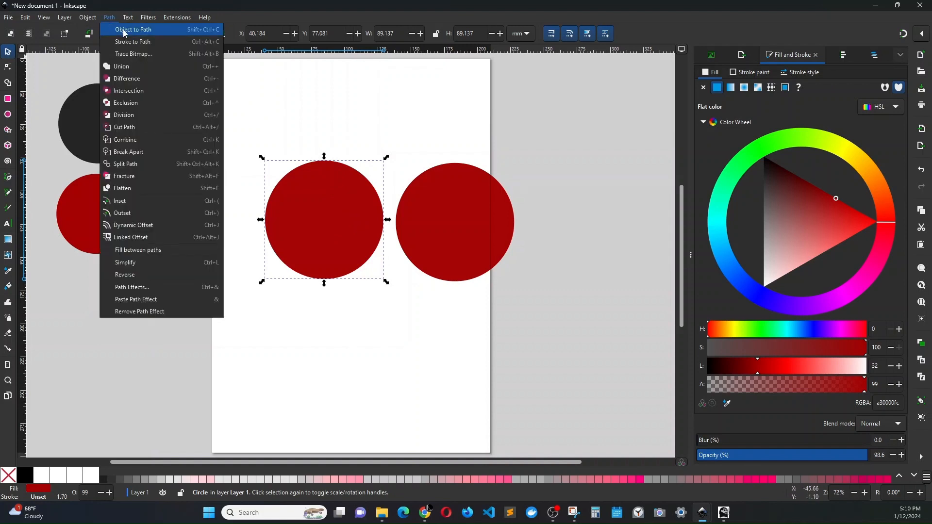
{"action": "left_click", "coordinate": [124, 30]}
{"action": "left_click", "coordinate": [430, 210]}
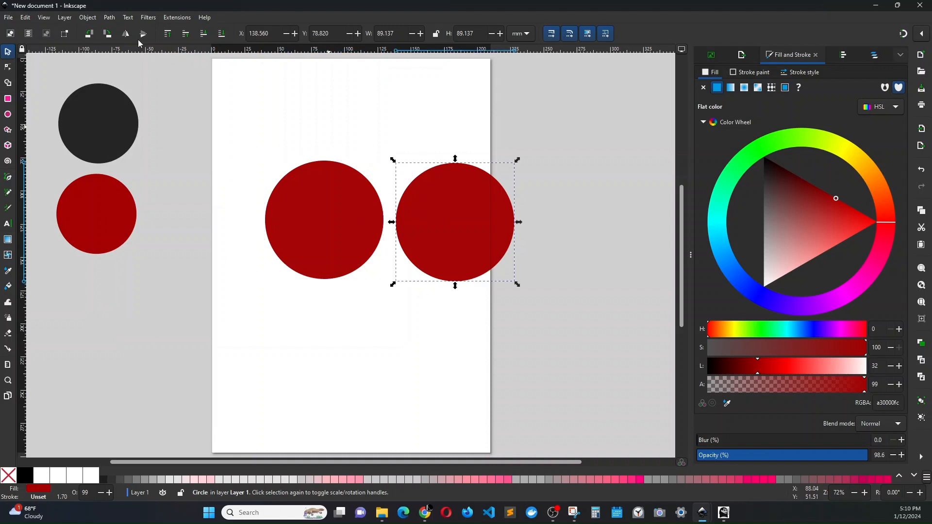
{"action": "left_click", "coordinate": [109, 18]}
{"action": "left_click", "coordinate": [125, 30]}
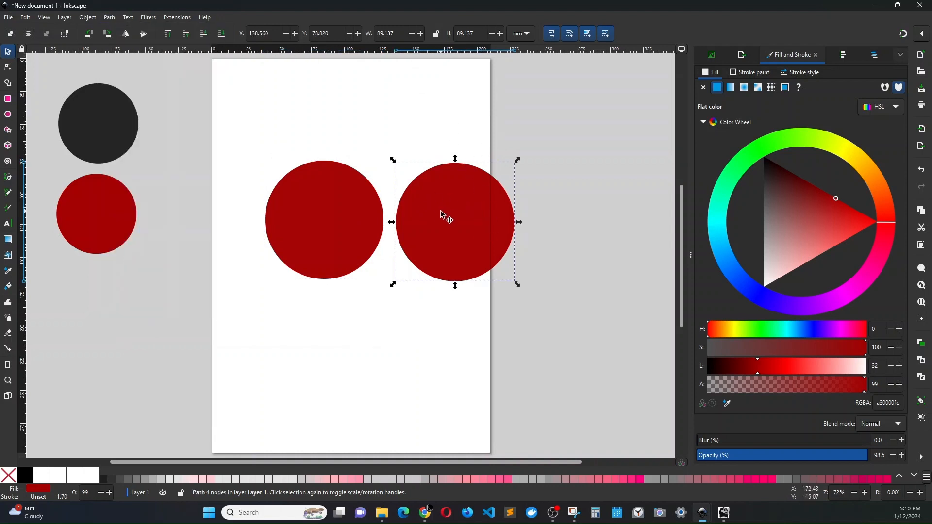
Scale the right-hand large circle down to about 76 mm in diameter and fill it with bright pink.
{"action": "left_click_drag", "start_coordinate": [393, 160], "coordinate": [411, 177]}
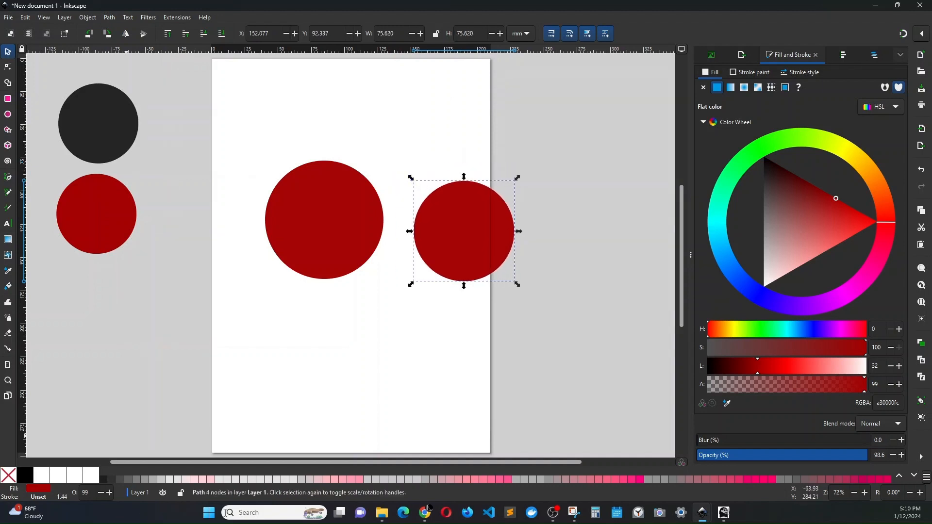
{"action": "left_click", "coordinate": [639, 480]}
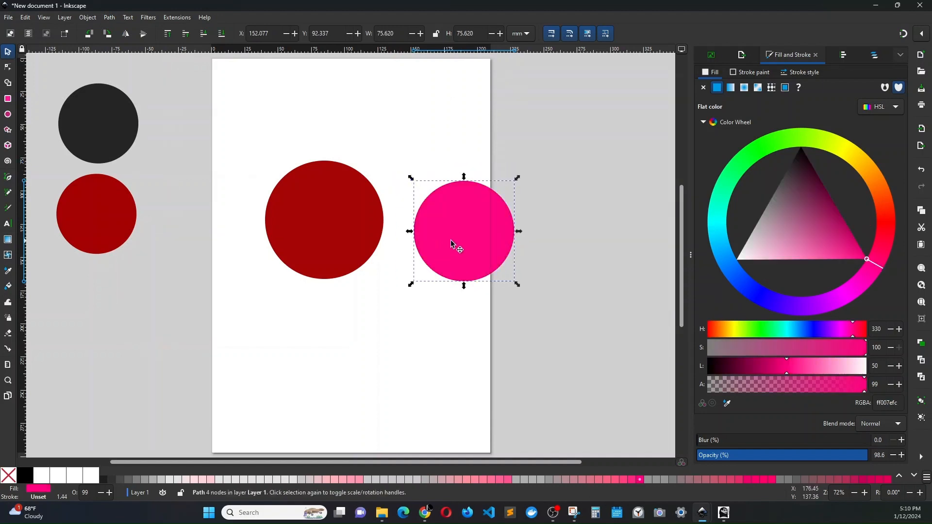
Centre the pink circle over the large red circle and shrink it to about 68 mm in diameter.
{"action": "left_click_drag", "start_coordinate": [451, 240], "coordinate": [313, 226]}
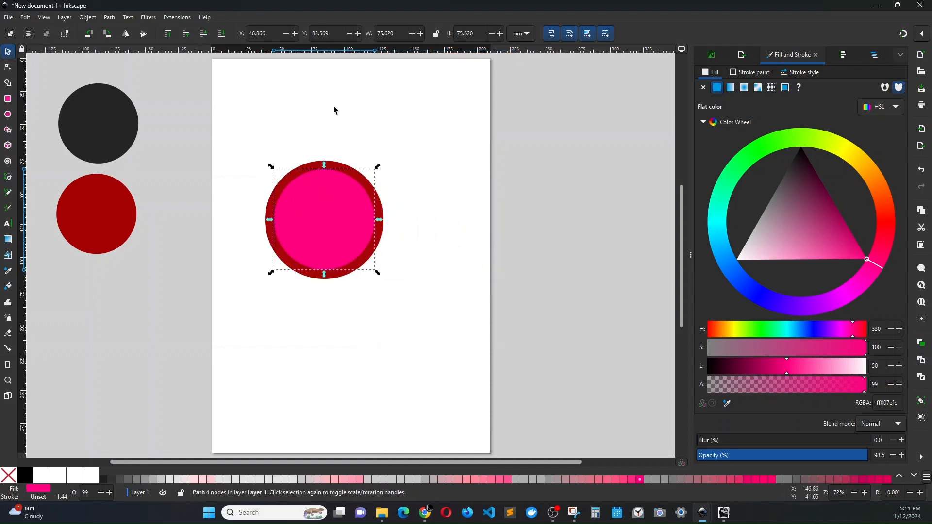
{"action": "left_click_drag", "start_coordinate": [274, 171], "coordinate": [282, 178]}
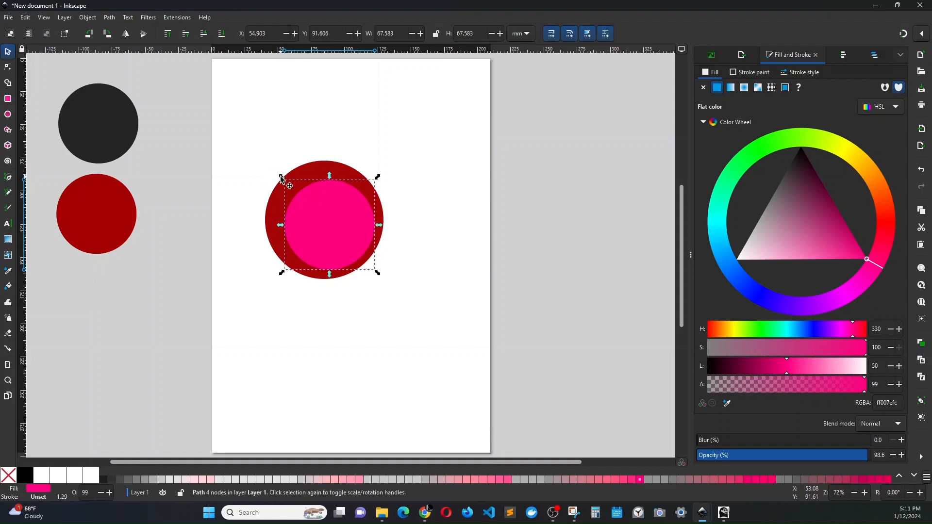
Move the pink circle over the middle of the large red circle and centre-align the two horizontally and vertically.
{"action": "left_click_drag", "start_coordinate": [310, 221], "coordinate": [303, 218]}
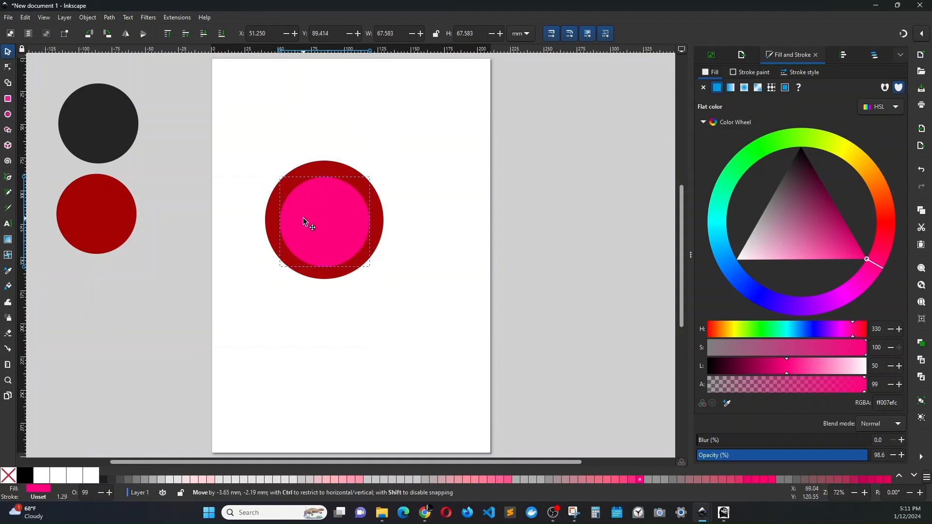
{"action": "left_click", "coordinate": [845, 56]}
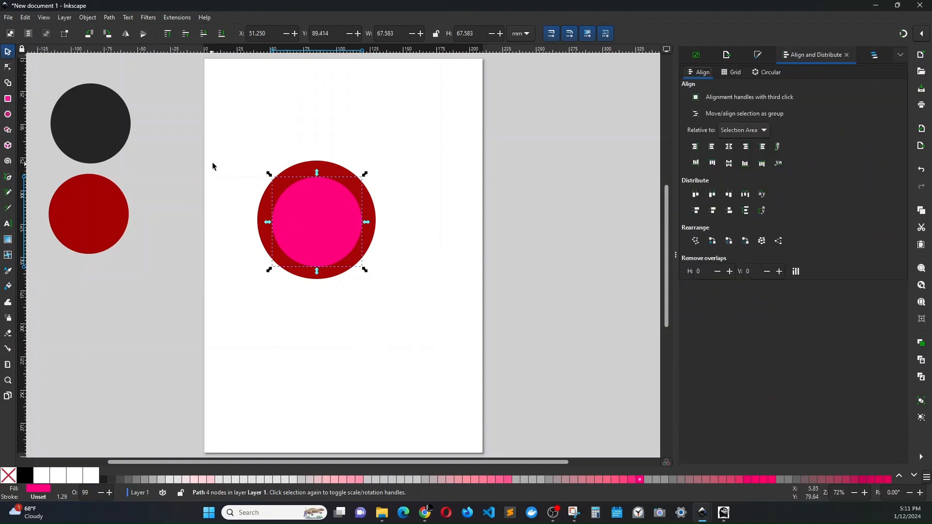
{"action": "left_click_drag", "start_coordinate": [226, 146], "coordinate": [418, 297]}
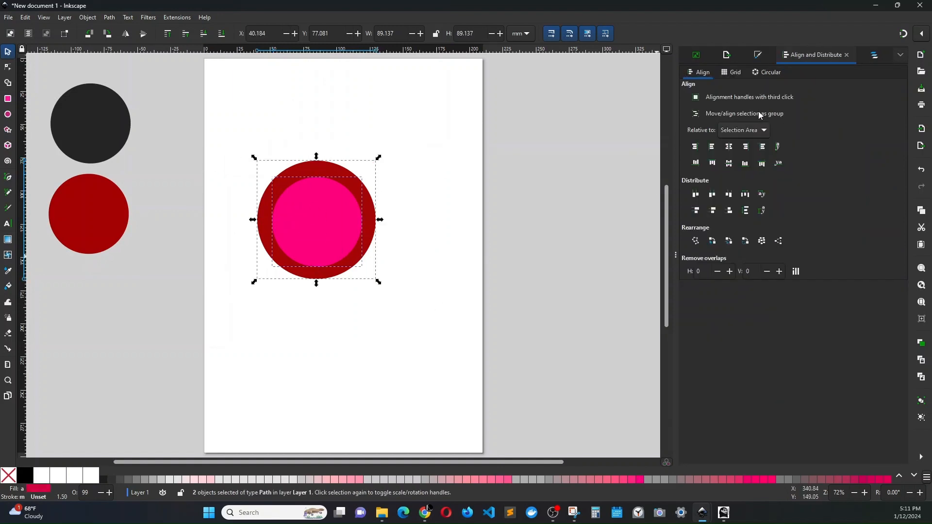
{"action": "left_click", "coordinate": [727, 148]}
{"action": "left_click", "coordinate": [730, 165]}
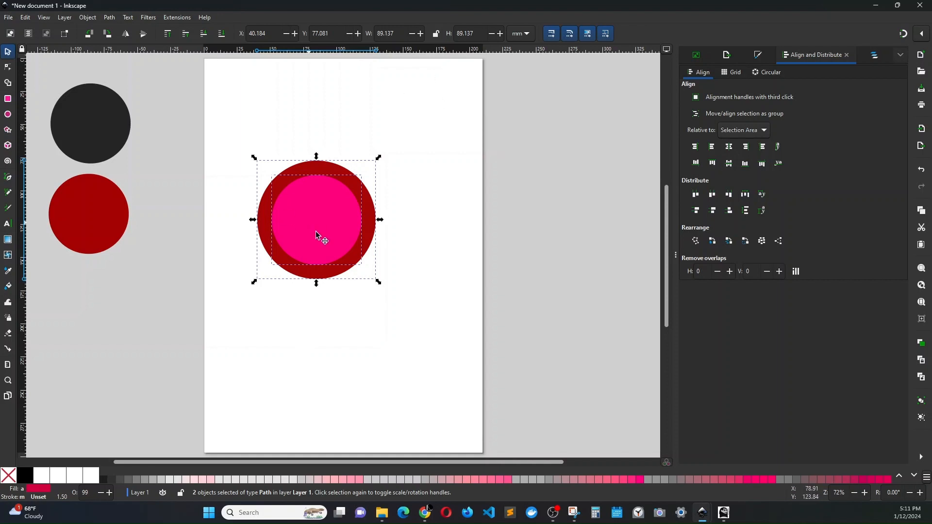
{"action": "left_click", "coordinate": [420, 189]}
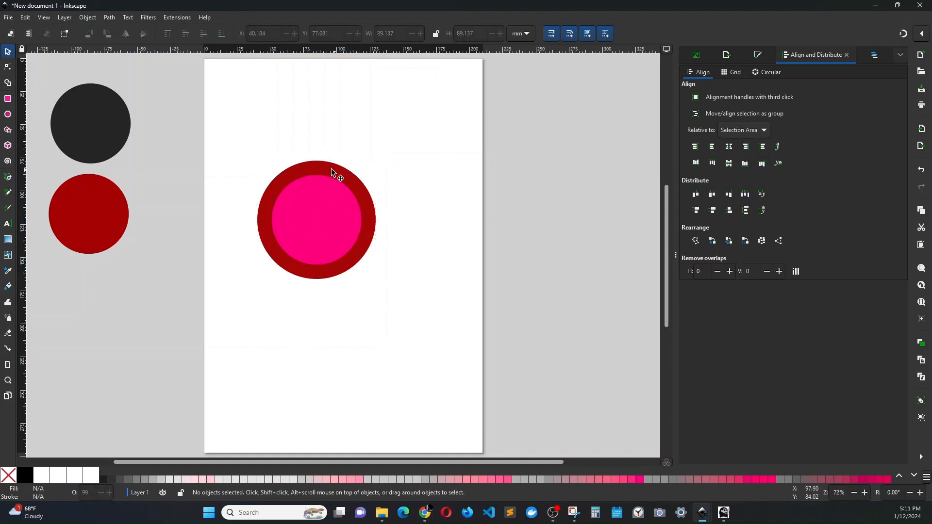
Shrink the pink circle to about 64 mm in diameter and centre it again with the large red circle on both axes.
{"action": "left_click", "coordinate": [286, 233]}
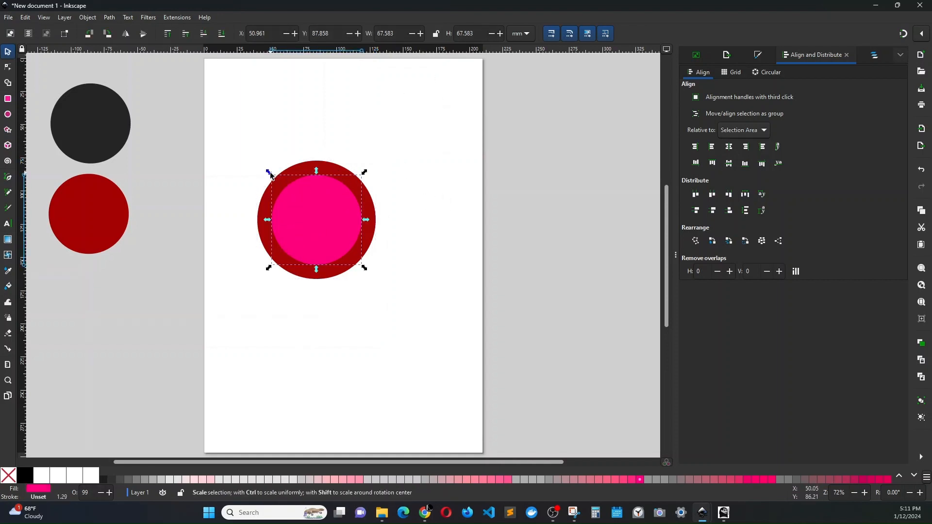
{"action": "left_click_drag", "start_coordinate": [271, 173], "coordinate": [280, 184]}
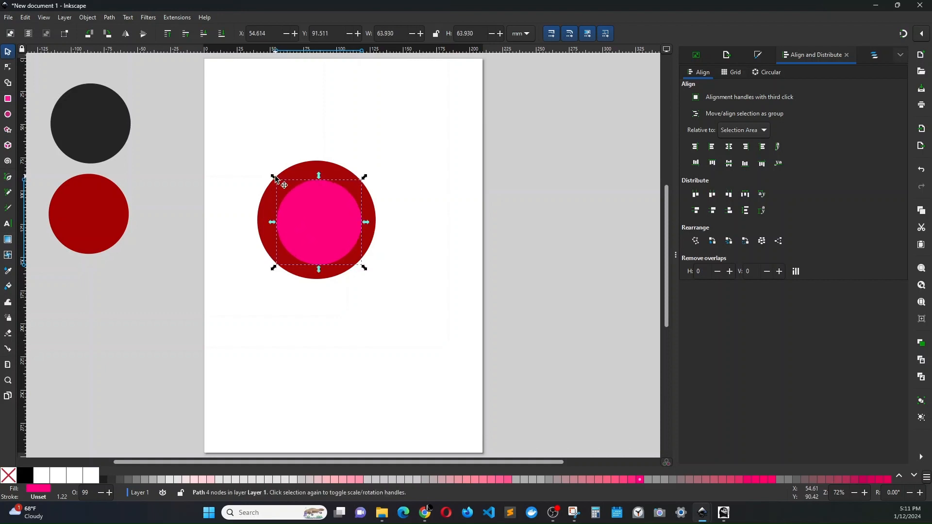
{"action": "left_click_drag", "start_coordinate": [253, 152], "coordinate": [402, 290]}
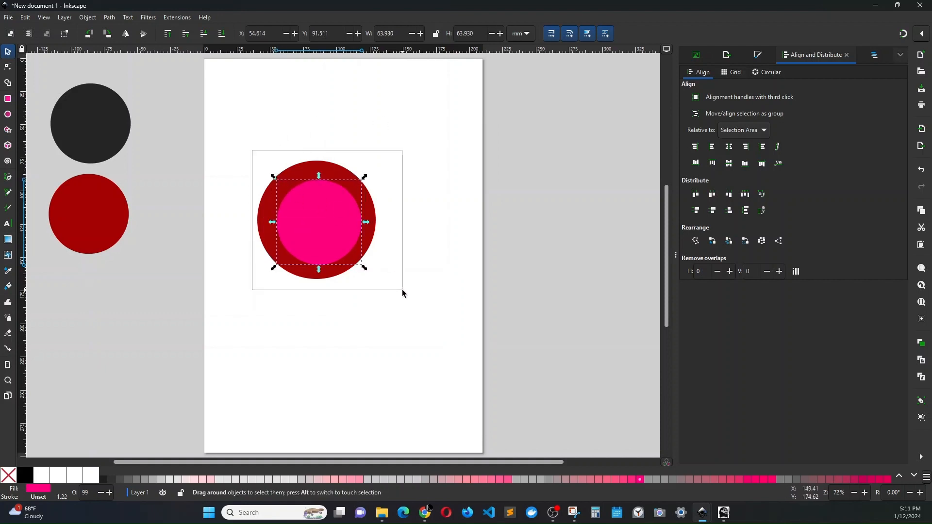
{"action": "left_click", "coordinate": [728, 146]}
{"action": "left_click", "coordinate": [728, 163]}
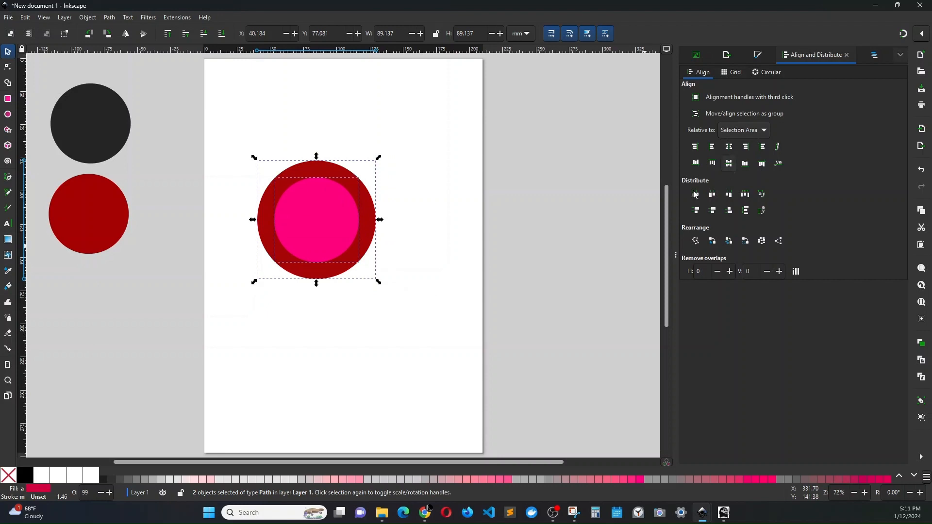
Cut the pink circle out of the large red circle with a path Difference, making a ring.
{"action": "left_click", "coordinate": [427, 256]}
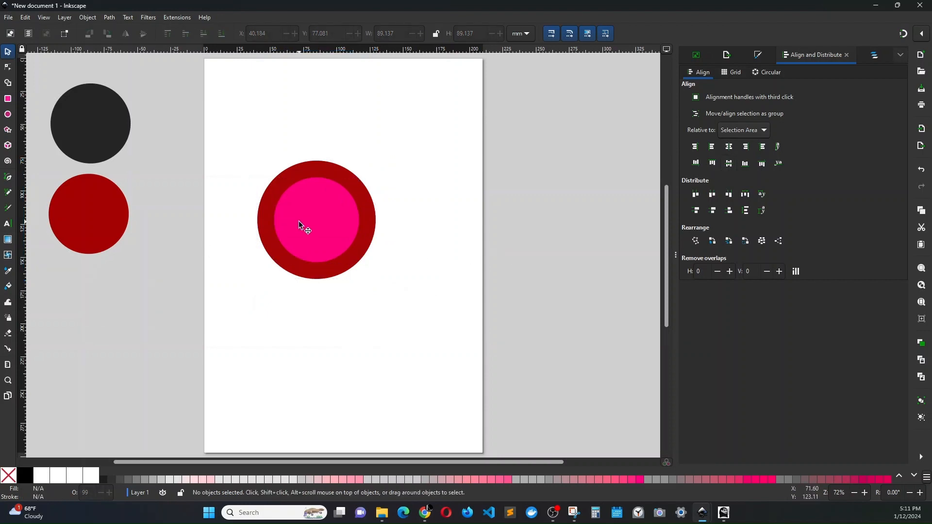
{"action": "left_click_drag", "start_coordinate": [223, 140], "coordinate": [397, 306]}
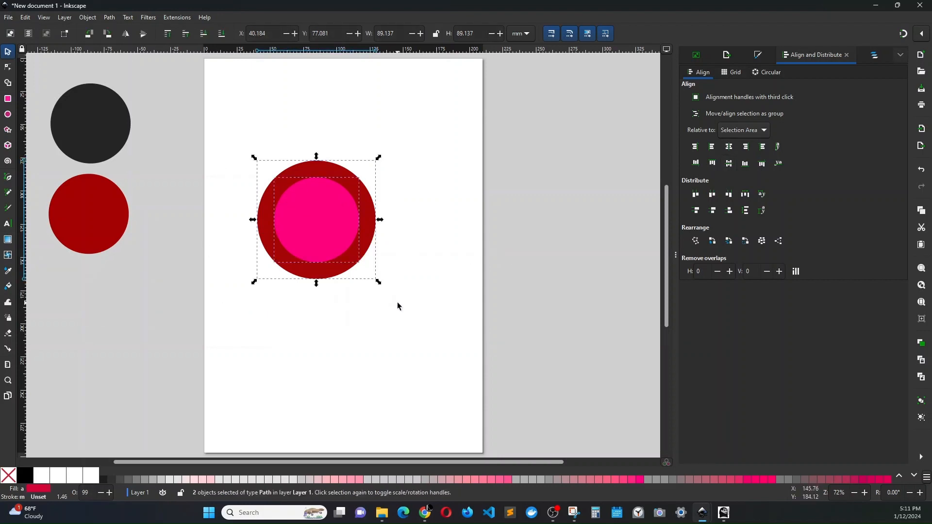
{"action": "key", "text": "ctrl+minus"}
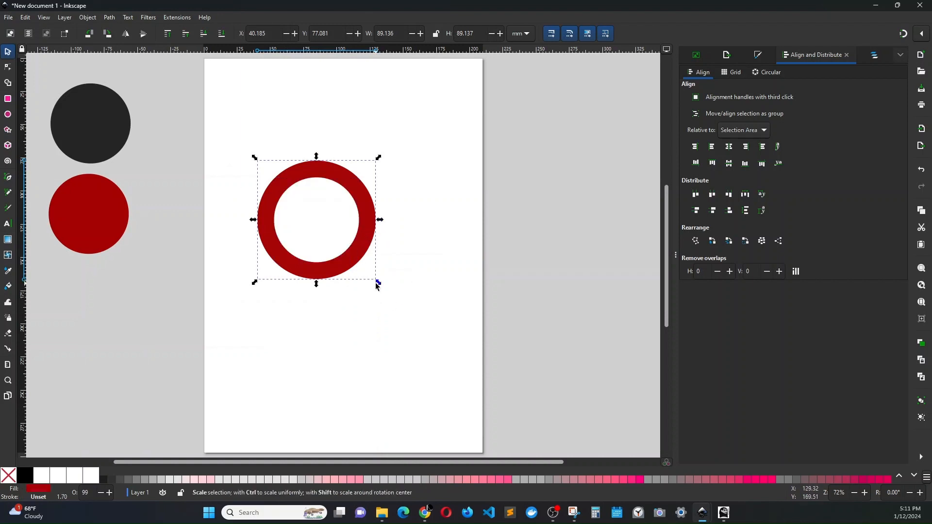
Enlarge the red ring to about 127 mm in diameter and place it in the upper middle of the page.
{"action": "left_click_drag", "start_coordinate": [380, 286], "coordinate": [390, 334]}
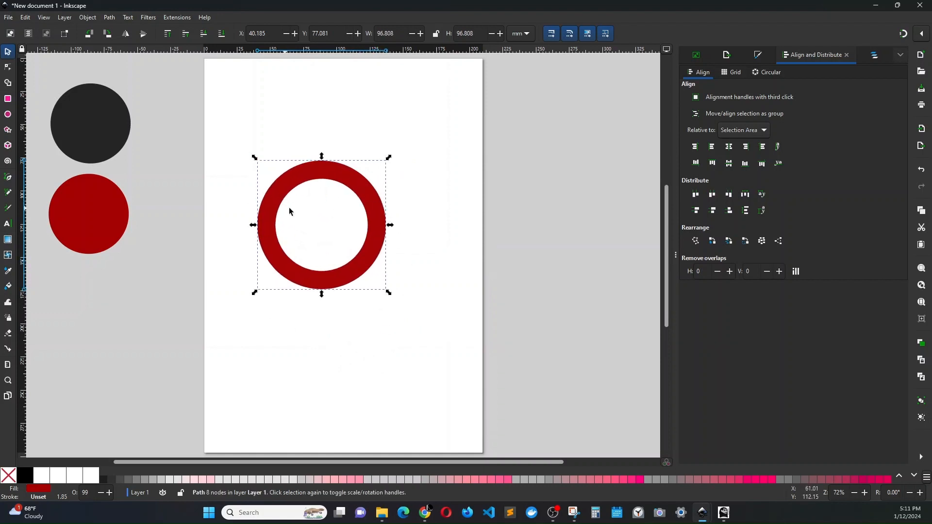
{"action": "left_click_drag", "start_coordinate": [321, 175], "coordinate": [376, 186]}
{"action": "left_click", "coordinate": [167, 33]}
{"action": "left_click_drag", "start_coordinate": [281, 160], "coordinate": [240, 120]}
{"action": "left_click_drag", "start_coordinate": [400, 213], "coordinate": [423, 228]}
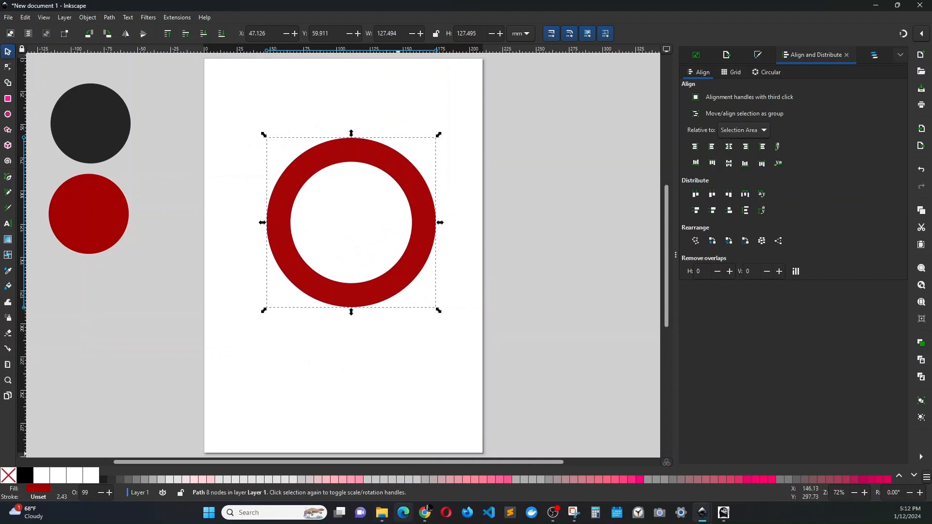
Check the London Underground image results in Chrome, and in Inkscape draw a pink bar about 174 by 26 mm across the ring.
{"action": "mouse_move", "coordinate": [426, 515]}
{"action": "left_click", "coordinate": [466, 466]}
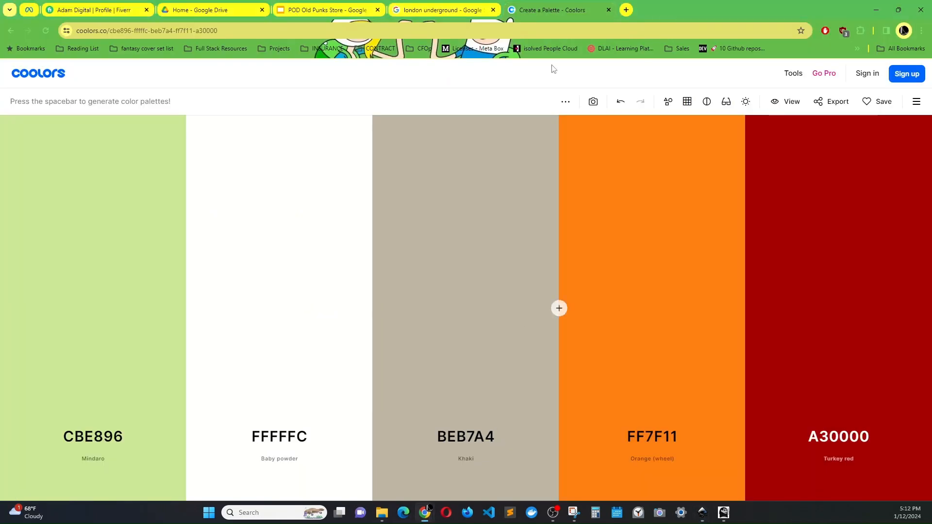
{"action": "left_click", "coordinate": [474, 9]}
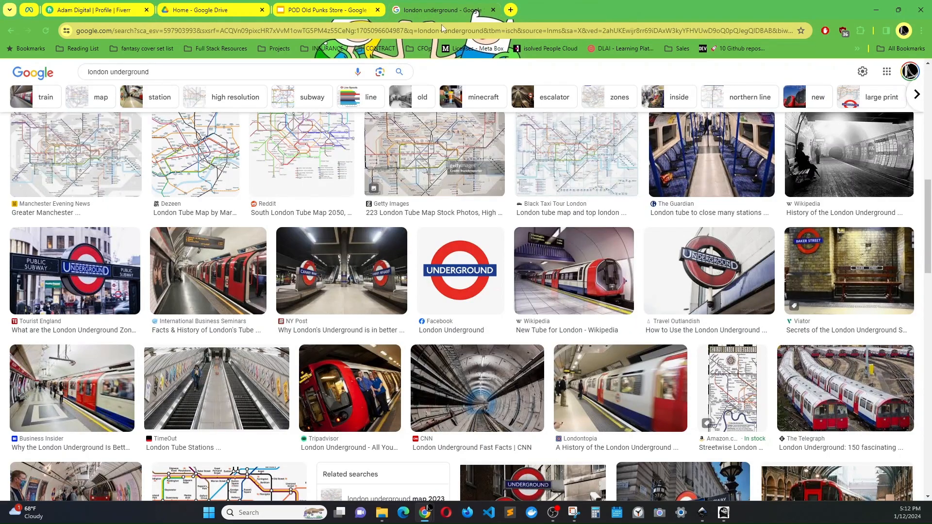
{"action": "left_click", "coordinate": [876, 10]}
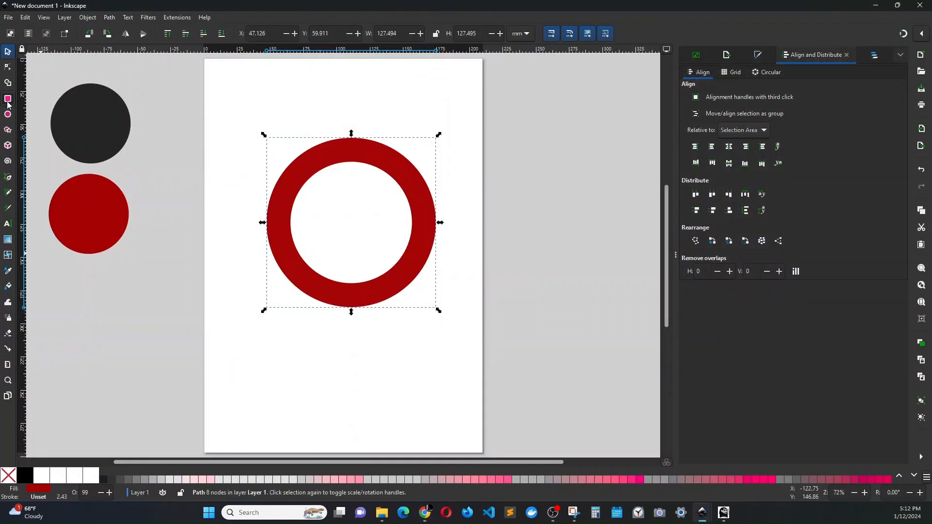
{"action": "left_click", "coordinate": [7, 98]}
{"action": "mouse_move", "coordinate": [230, 189]}
{"action": "left_mouse_down"}
{"action": "mouse_move", "coordinate": [470, 231]}
{"action": "mouse_move", "coordinate": [462, 223]}
{"action": "left_mouse_up"}
Reduce the pink bar's height to about 22 mm and convert it from a rectangle to a path.
{"action": "mouse_move", "coordinate": [425, 513]}
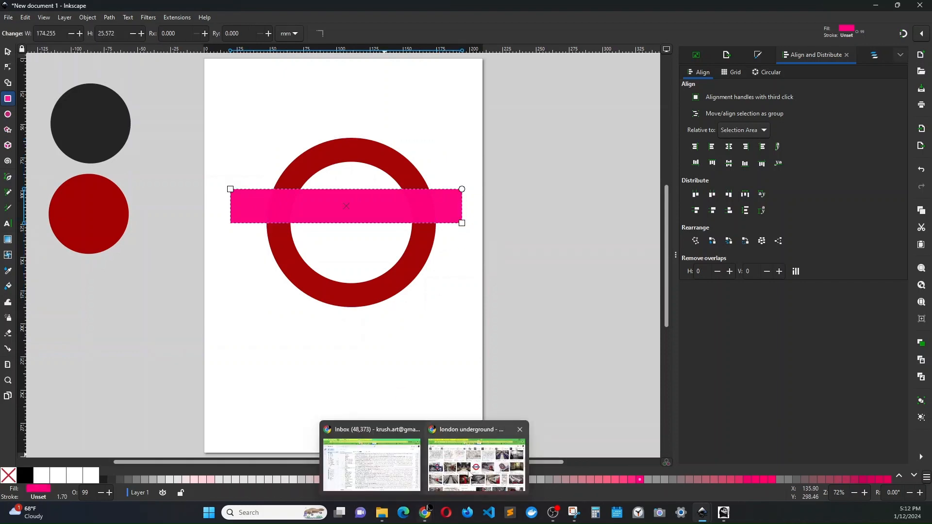
{"action": "mouse_move", "coordinate": [469, 473]}
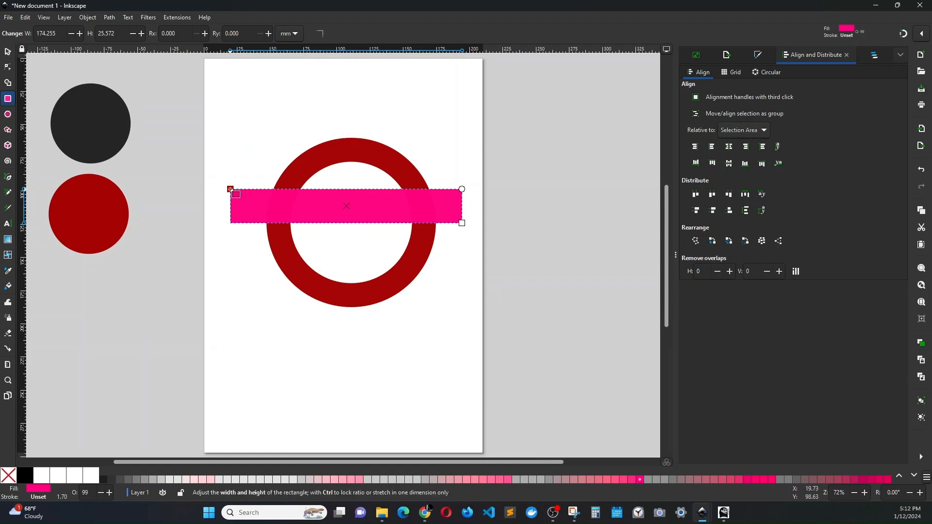
{"action": "left_click_drag", "start_coordinate": [230, 190], "coordinate": [230, 195]}
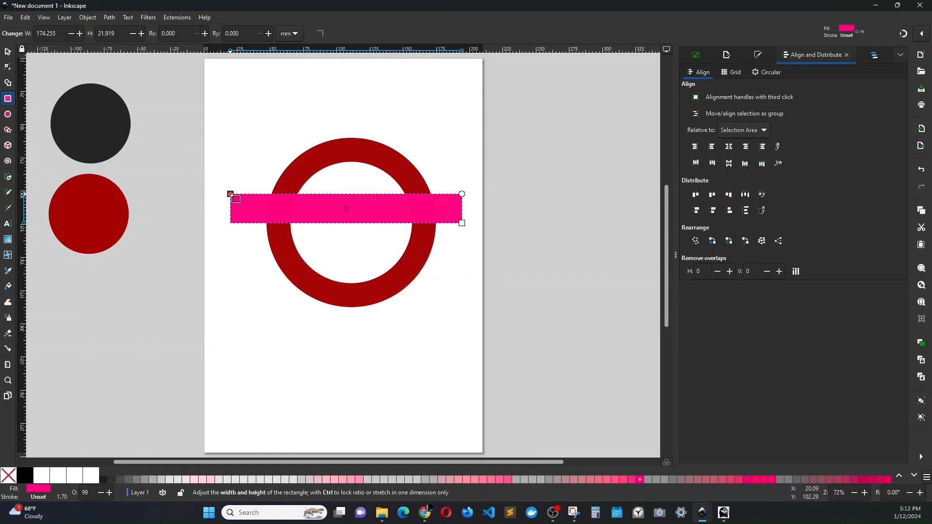
{"action": "left_click", "coordinate": [111, 18]}
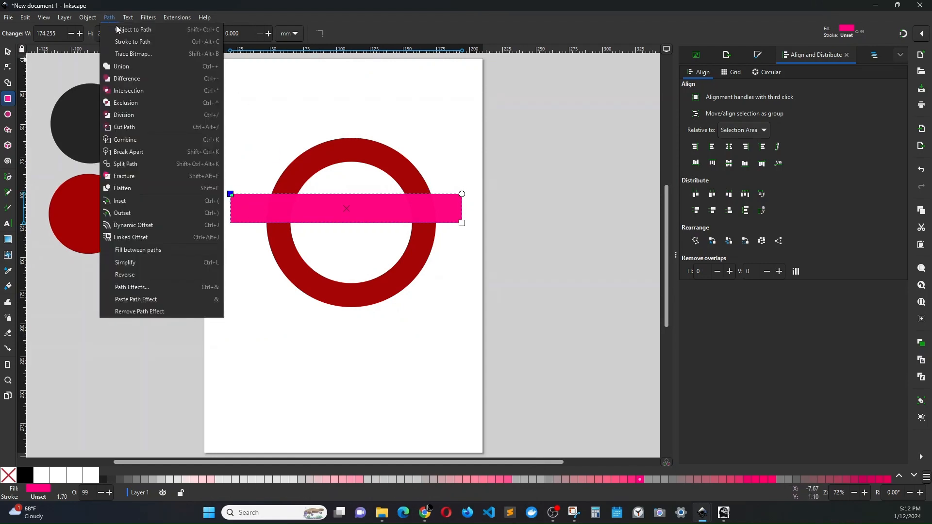
{"action": "left_click", "coordinate": [124, 31]}
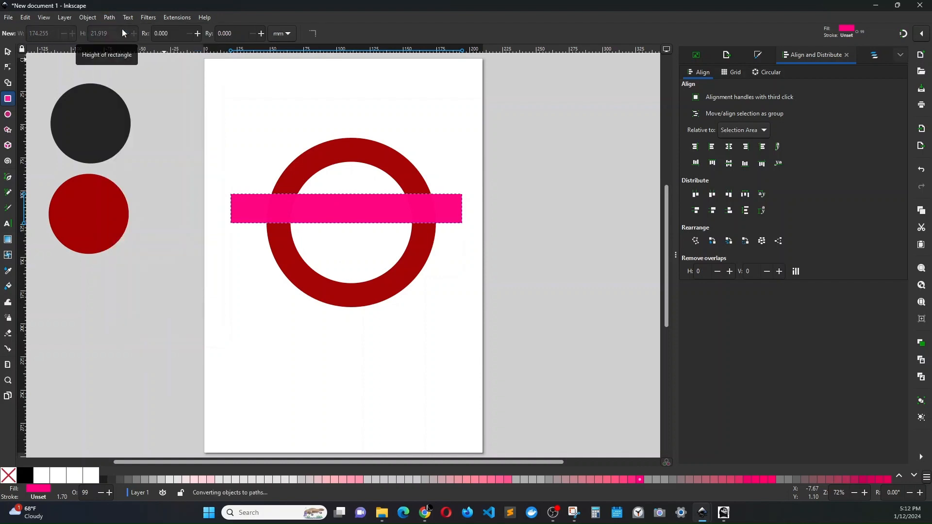
{"action": "left_click", "coordinate": [8, 66]}
{"action": "left_click", "coordinate": [8, 52]}
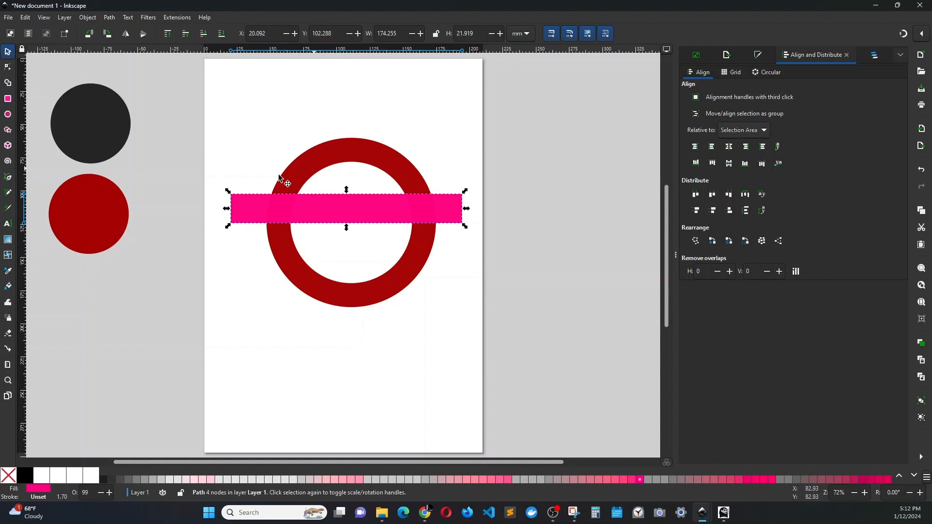
Move the pink bar over the ring's middle, checking the browser reference, and centre-align bar and ring horizontally and vertically.
{"action": "left_click_drag", "start_coordinate": [303, 210], "coordinate": [327, 222]}
{"action": "mouse_move", "coordinate": [423, 516]}
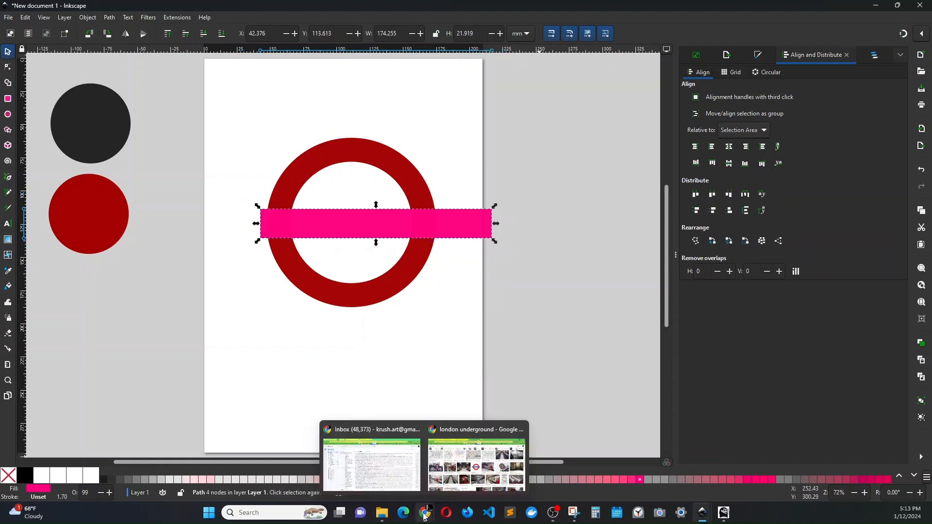
{"action": "left_click", "coordinate": [460, 483]}
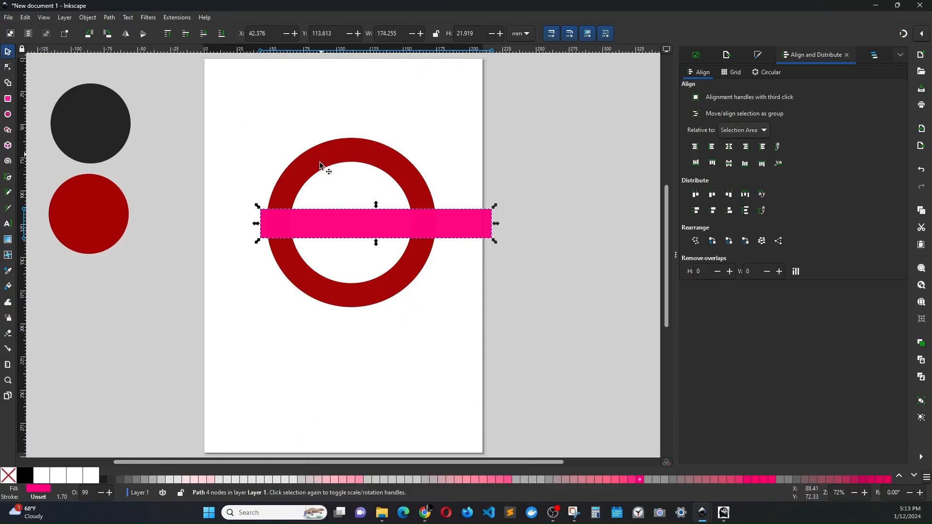
{"action": "left_click_drag", "start_coordinate": [374, 225], "coordinate": [350, 231]}
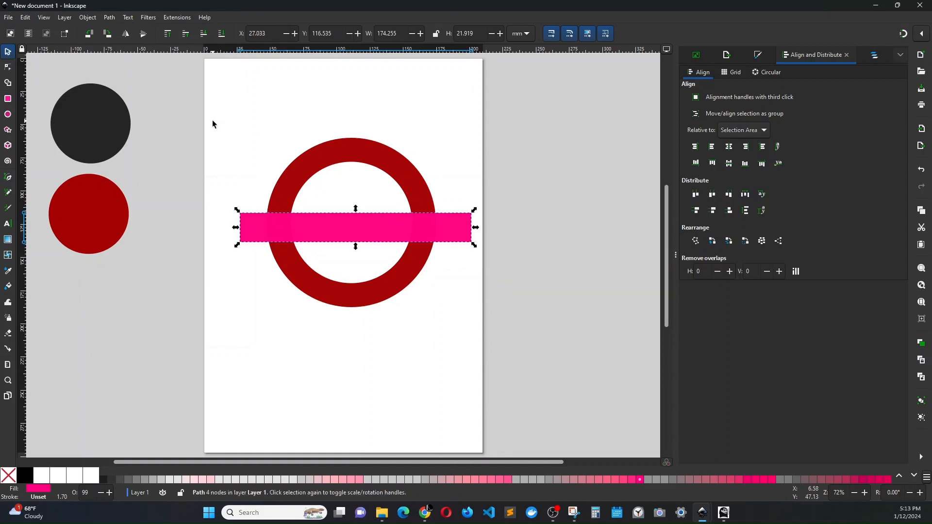
{"action": "left_click_drag", "start_coordinate": [212, 121], "coordinate": [498, 324]}
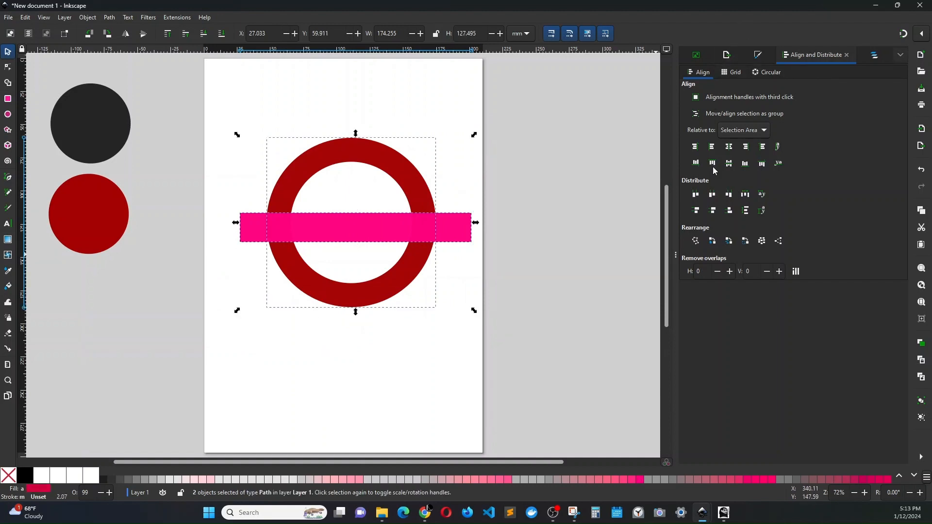
{"action": "left_click", "coordinate": [729, 146]}
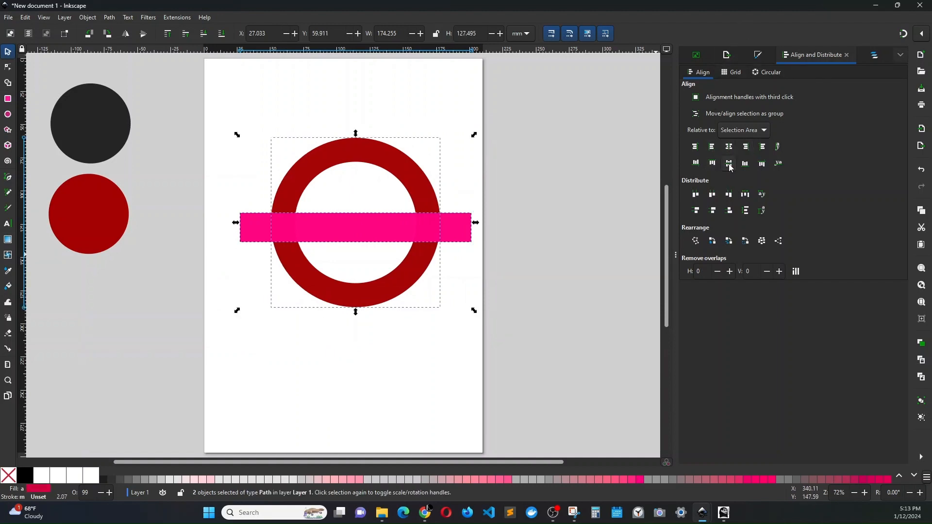
{"action": "left_click", "coordinate": [729, 163]}
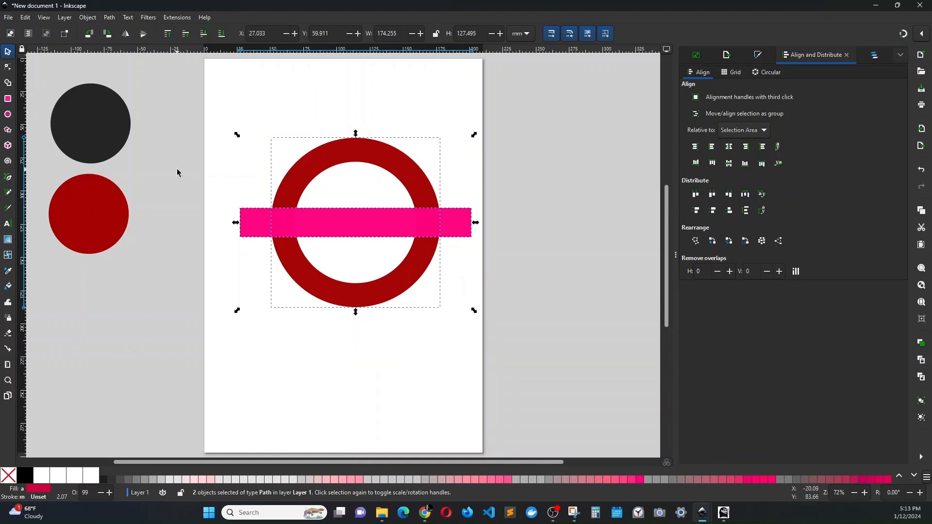
{"action": "left_click", "coordinate": [199, 178]}
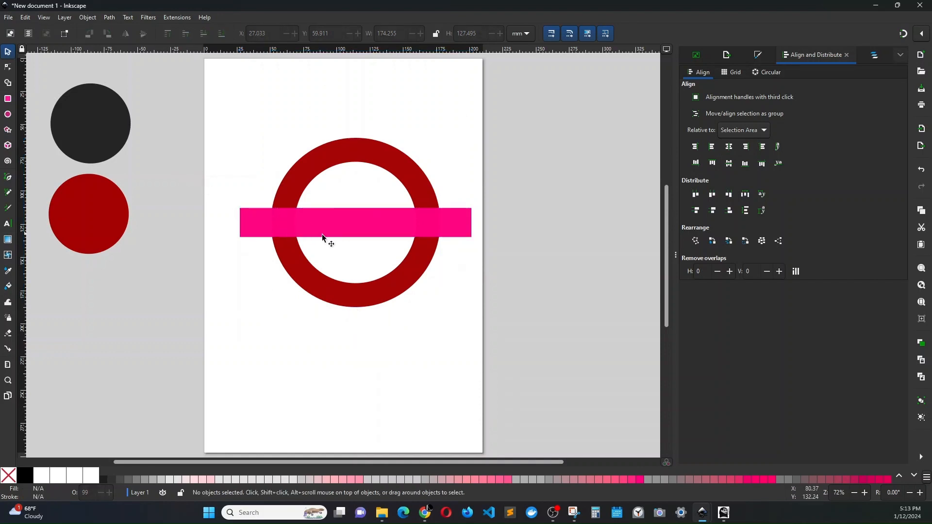
Shorten the pink bar from both ends to about 170 mm wide and centre the ring and bar on each other again.
{"action": "left_click", "coordinate": [396, 227]}
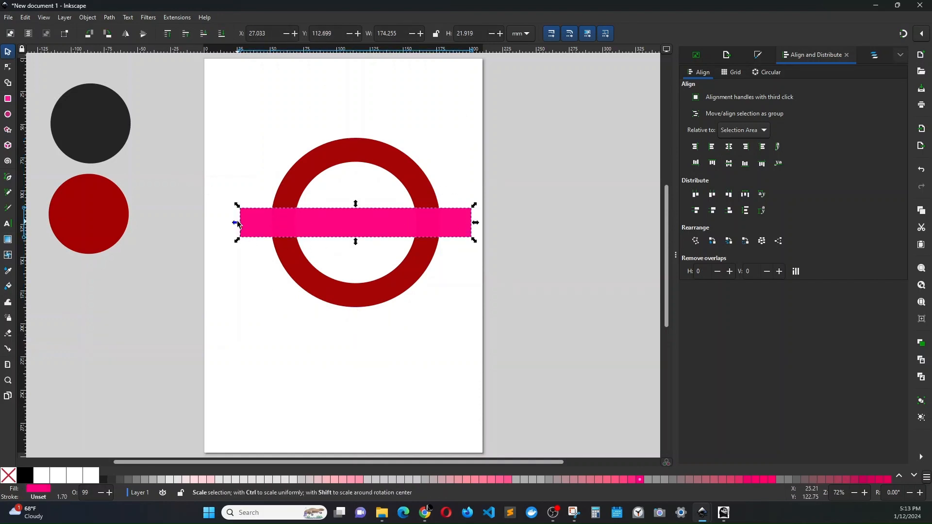
{"action": "left_click_drag", "start_coordinate": [237, 224], "coordinate": [244, 224]}
{"action": "left_click_drag", "start_coordinate": [477, 225], "coordinate": [472, 223]}
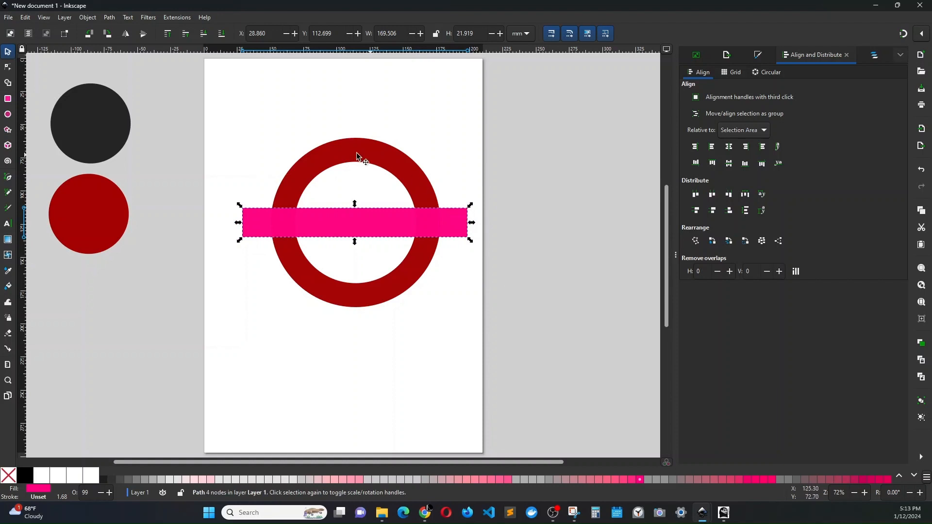
{"action": "left_click_drag", "start_coordinate": [209, 110], "coordinate": [529, 325]}
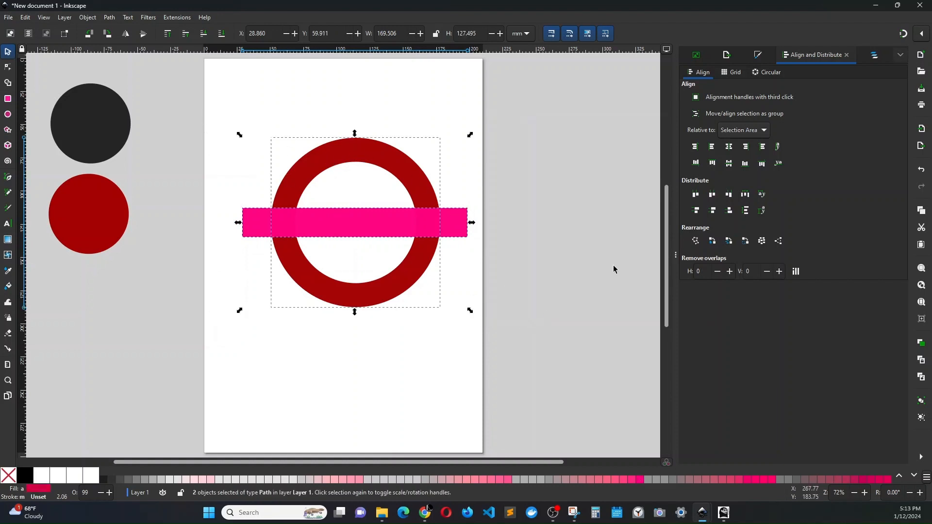
{"action": "left_click", "coordinate": [712, 147]}
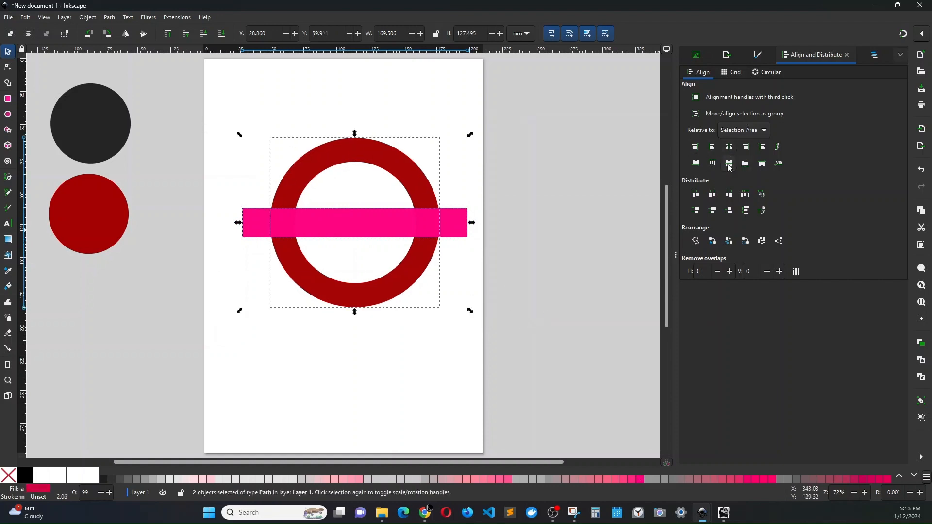
{"action": "left_click", "coordinate": [238, 220]}
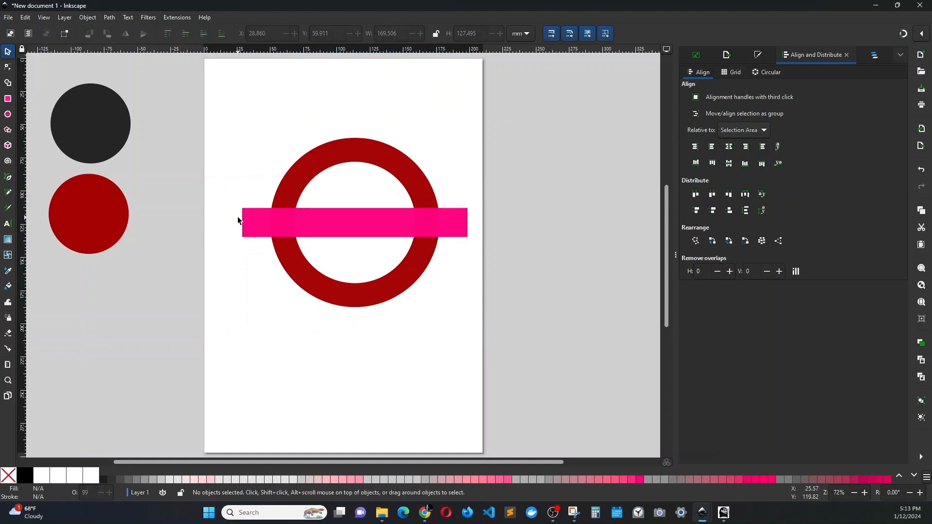
Recolour the pink bar with the dark grey picked from the sample circle.
{"action": "left_click", "coordinate": [250, 220]}
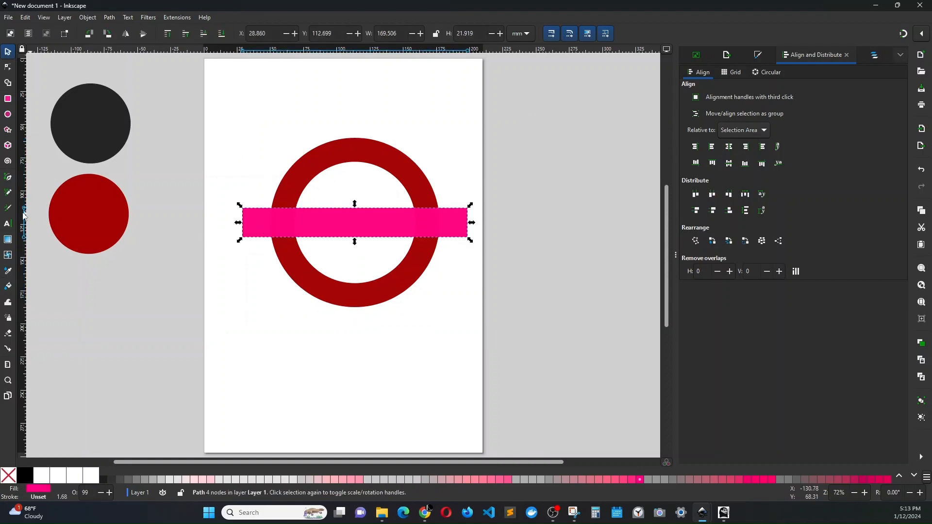
{"action": "left_click", "coordinate": [7, 270]}
{"action": "left_click", "coordinate": [476, 253]}
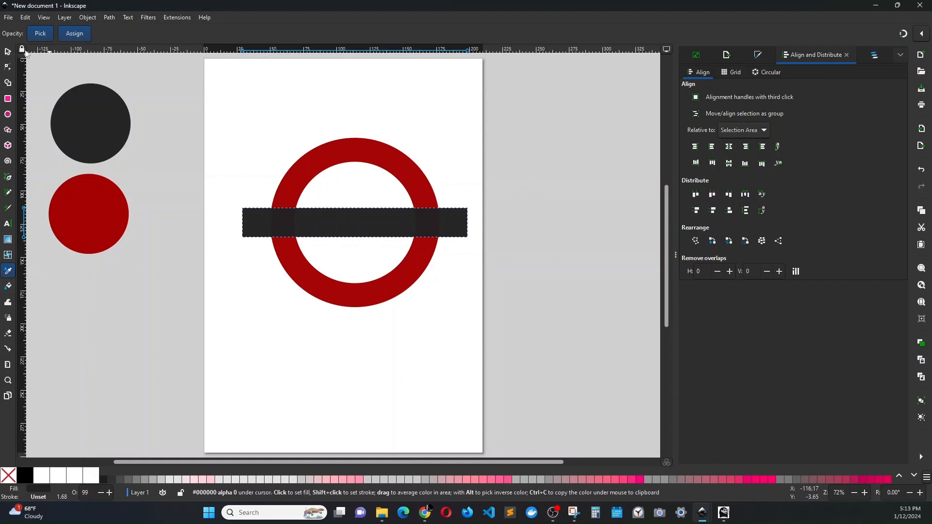
{"action": "left_click", "coordinate": [7, 51]}
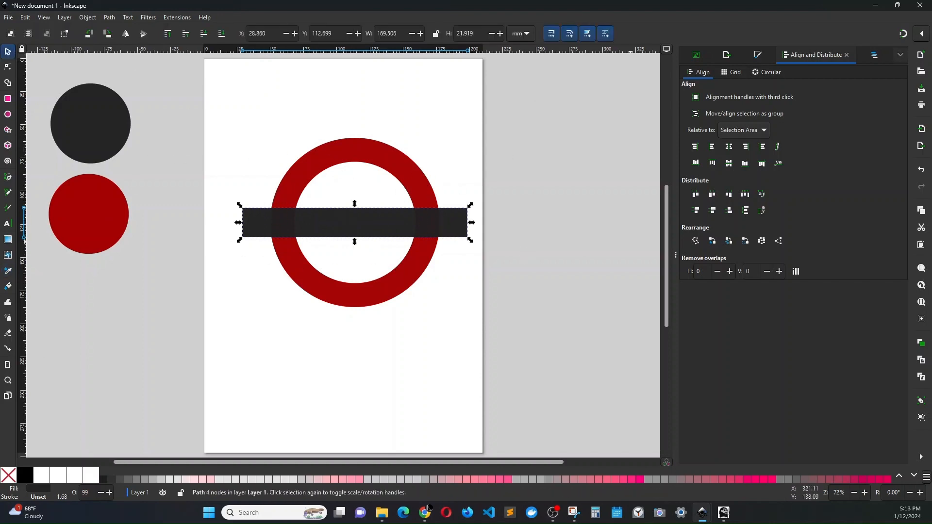
Make the bar's fill fully opaque and darken it to pure black, 000000ff.
{"action": "left_click", "coordinate": [759, 55]}
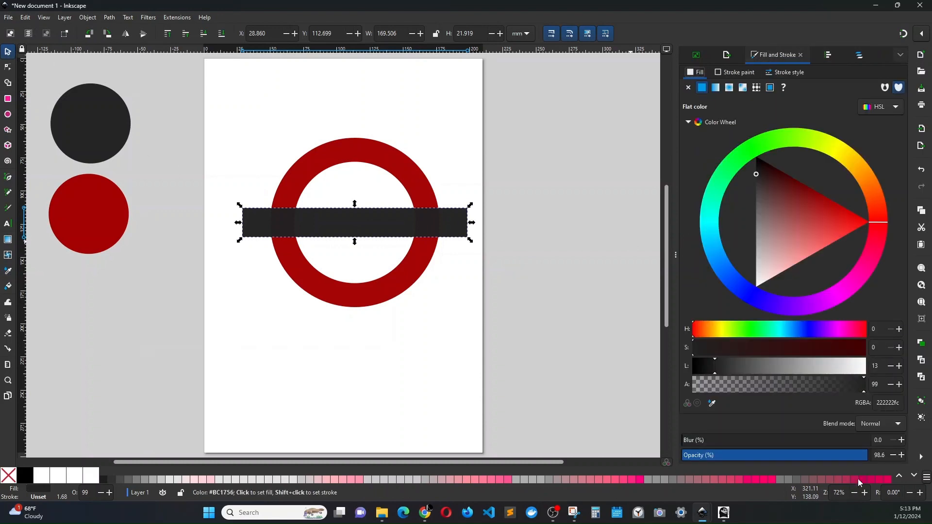
{"action": "left_click", "coordinate": [900, 403]}
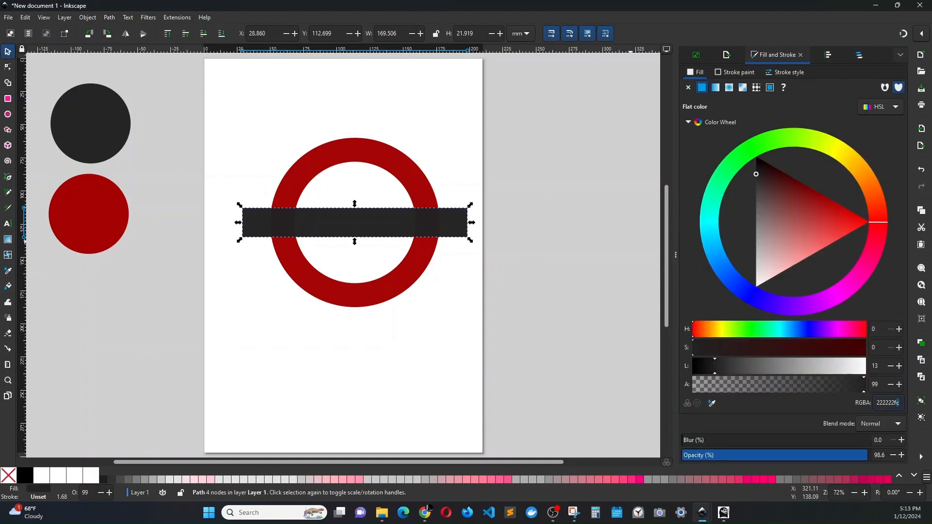
{"action": "type", "text": "ff"}
{"action": "left_click_drag", "start_coordinate": [715, 373], "coordinate": [690, 374]}
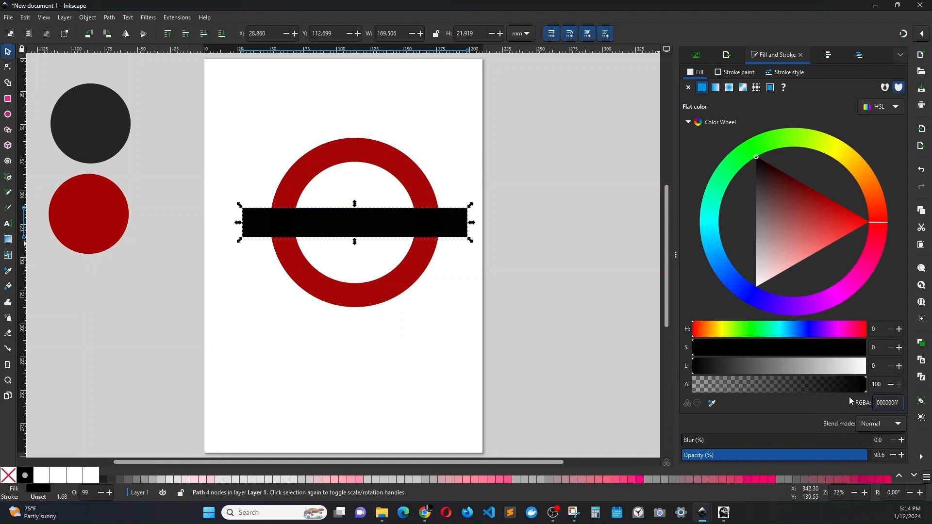
Try the near-black fill 111111 on the bar, return it to pure black 000000 and deselect it.
{"action": "left_click_drag", "start_coordinate": [895, 403], "coordinate": [868, 407]}
{"action": "type", "text": "111111"}
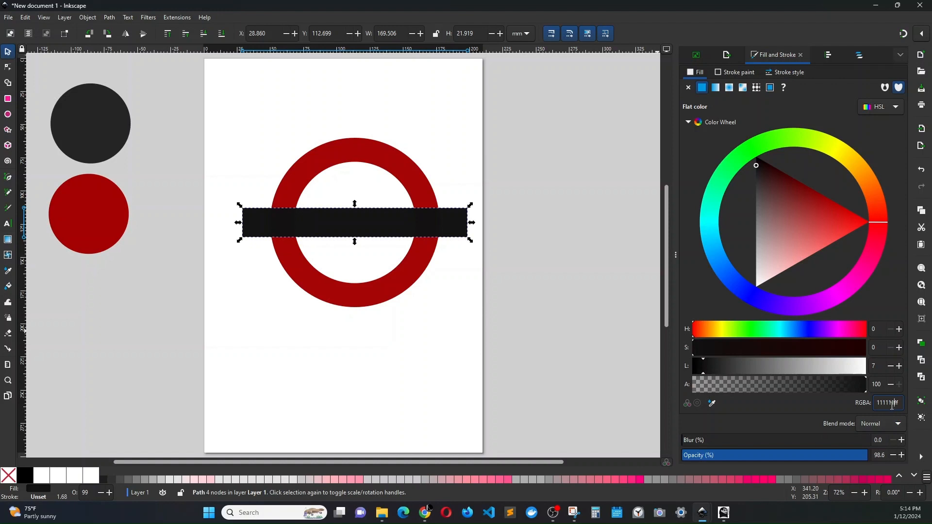
{"action": "left_click_drag", "start_coordinate": [705, 372], "coordinate": [680, 378]}
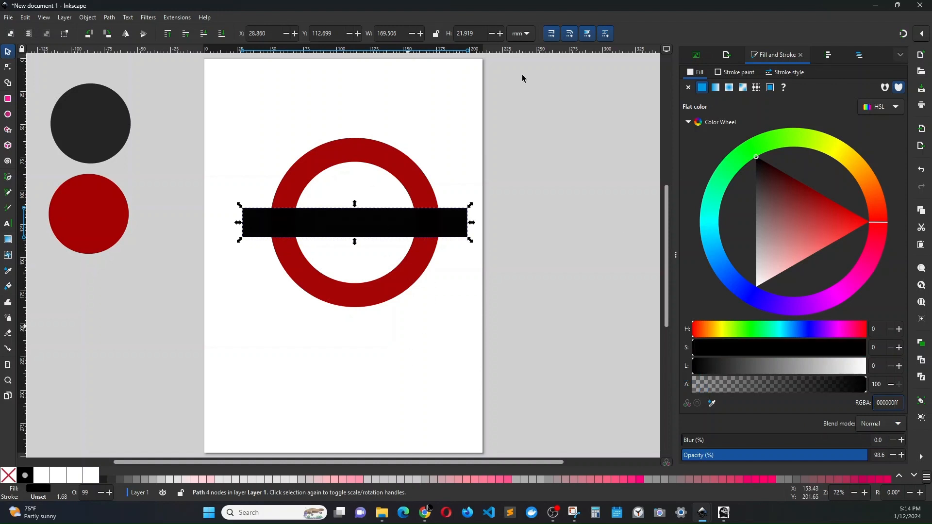
{"action": "left_click", "coordinate": [506, 88]}
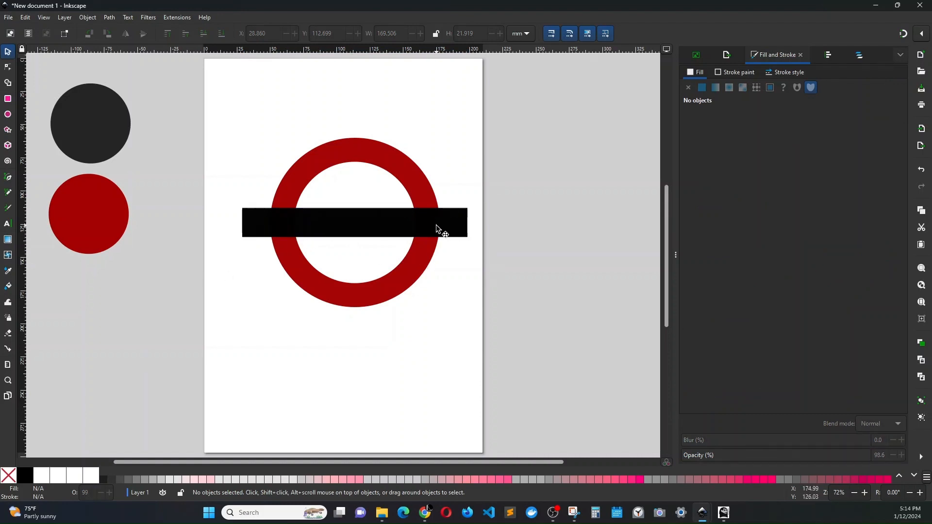
Check the London Underground reference in the browser and add the text OLD PUNKS CLUB below the ring.
{"action": "left_click", "coordinate": [393, 231]}
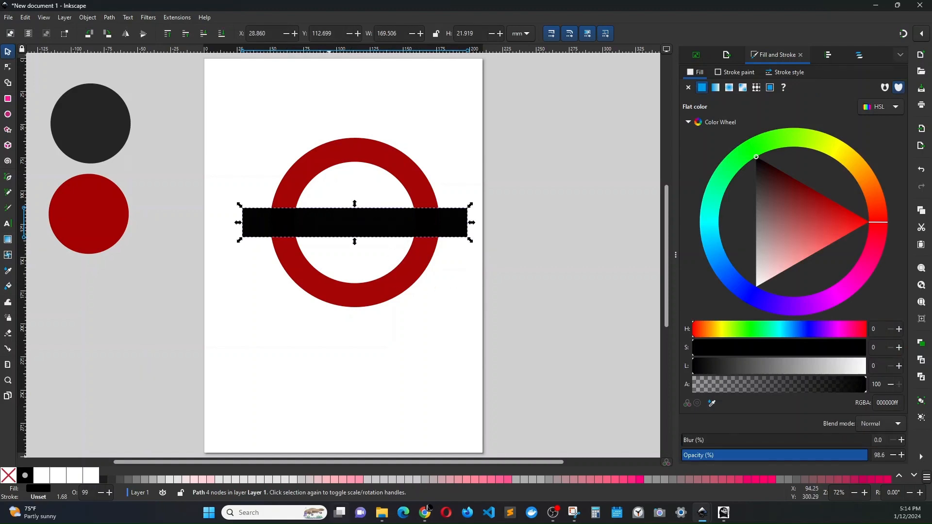
{"action": "mouse_move", "coordinate": [430, 511]}
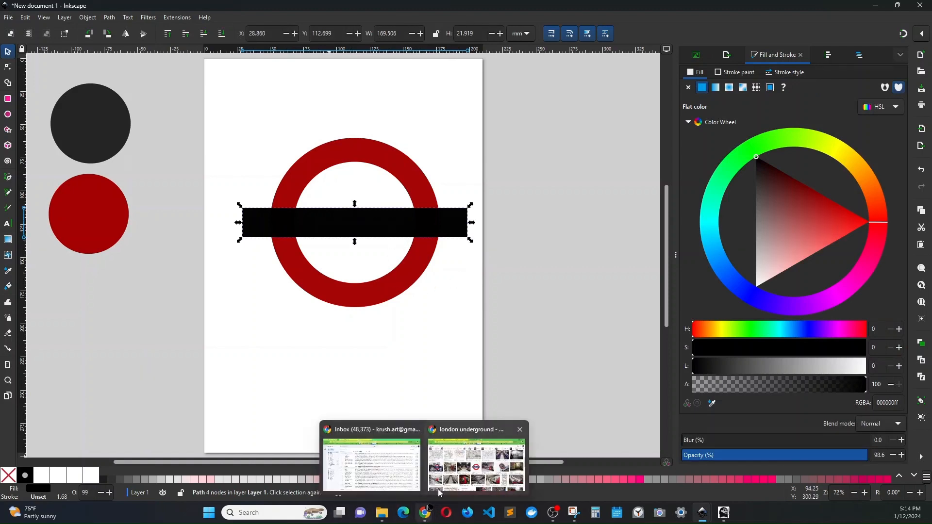
{"action": "mouse_move", "coordinate": [452, 475]}
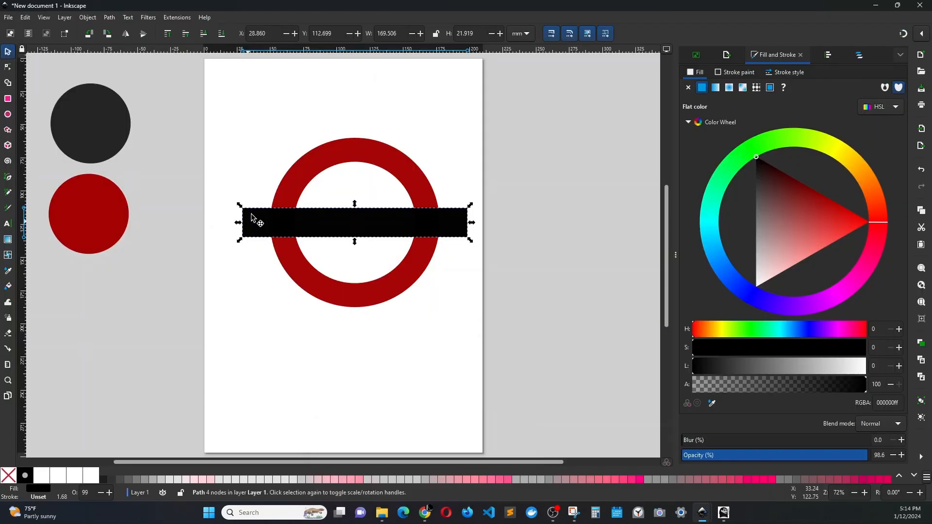
{"action": "left_click", "coordinate": [7, 224]}
{"action": "left_click", "coordinate": [272, 348]}
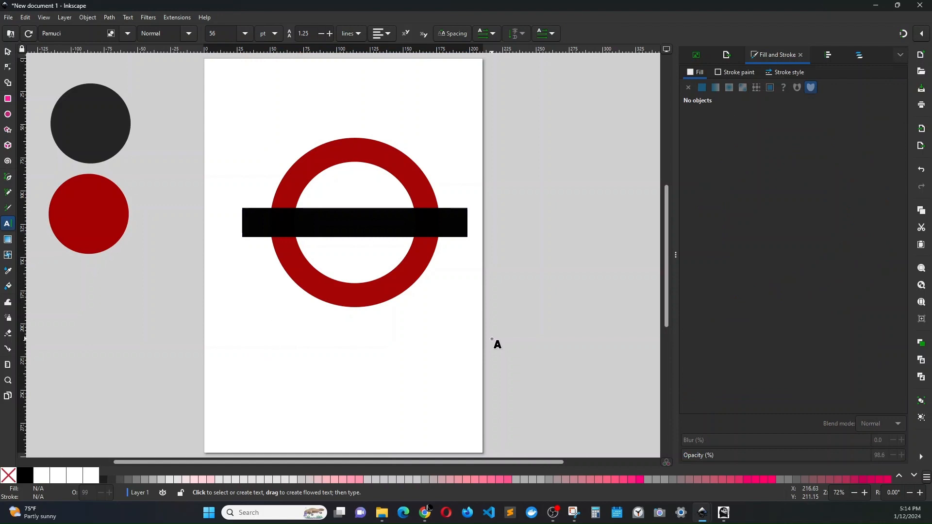
{"action": "type", "text": "OLD PUN"}
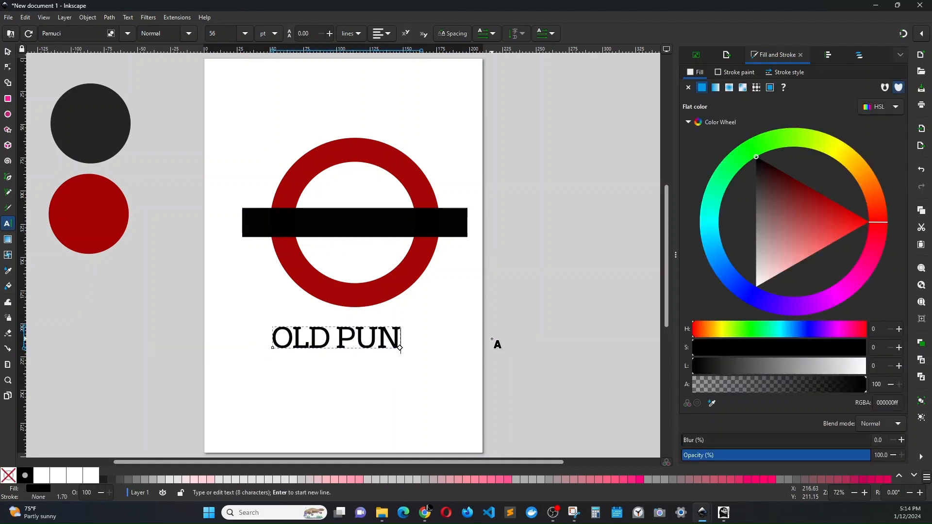
{"action": "type", "text": "KS CLUB"}
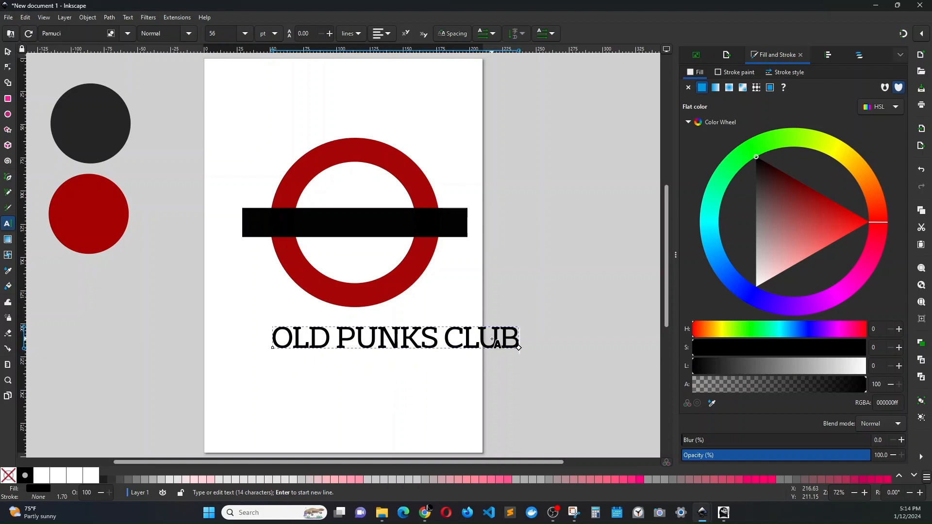
Set the OLD PUNKS CLUB text in Verdana Bold and fill it with light grey e3e3e3.
{"action": "triple_click", "coordinate": [397, 345]}
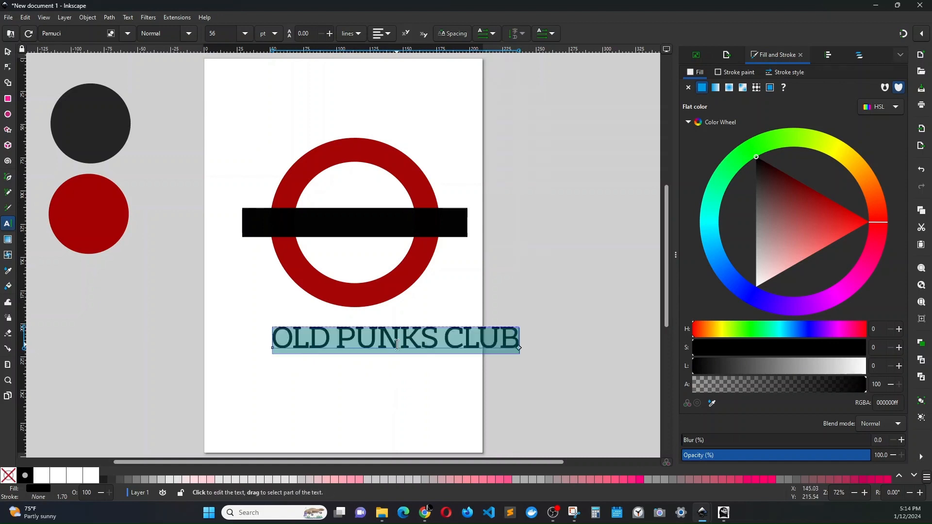
{"action": "left_click", "coordinate": [126, 35]}
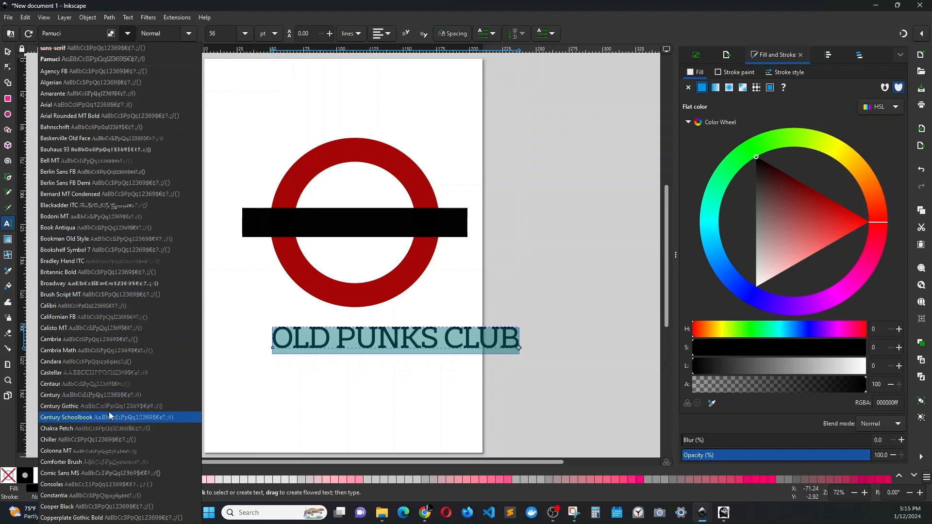
{"action": "left_click", "coordinate": [124, 35]}
{"action": "left_click", "coordinate": [124, 35]}
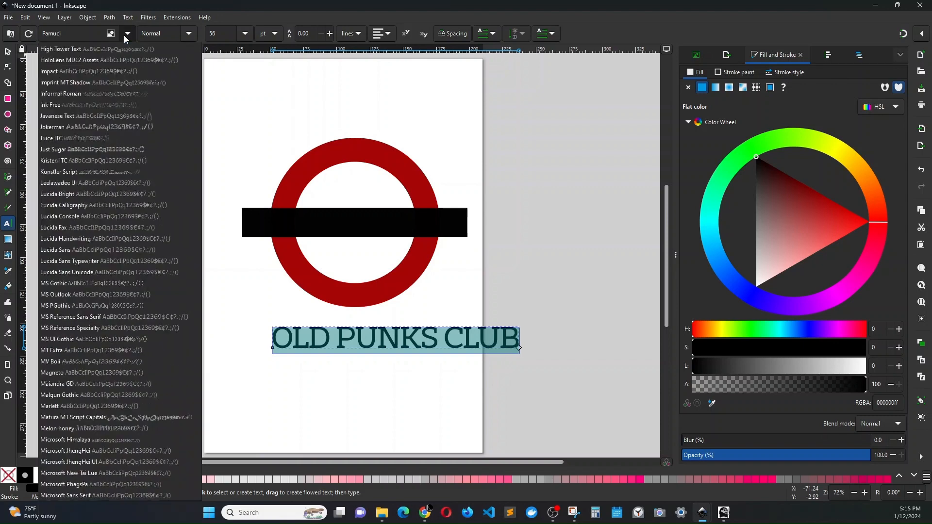
{"action": "scroll", "coordinate": [40, 387], "scroll_direction": "down", "scroll_amount": 15}
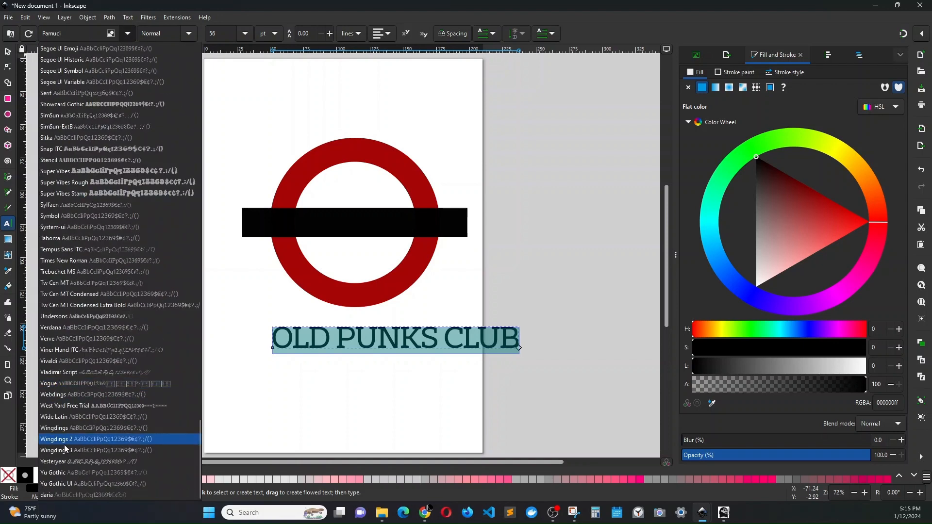
{"action": "left_click", "coordinate": [62, 332]}
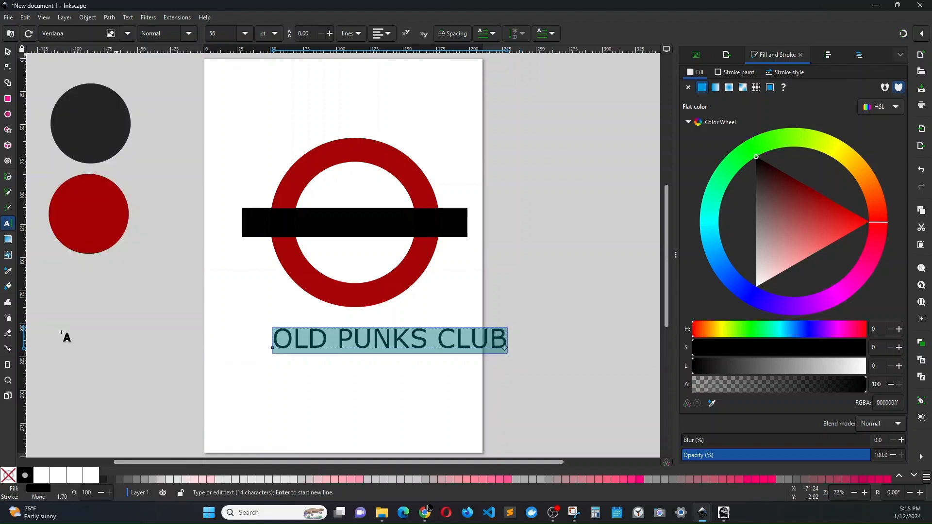
{"action": "left_click", "coordinate": [191, 34]}
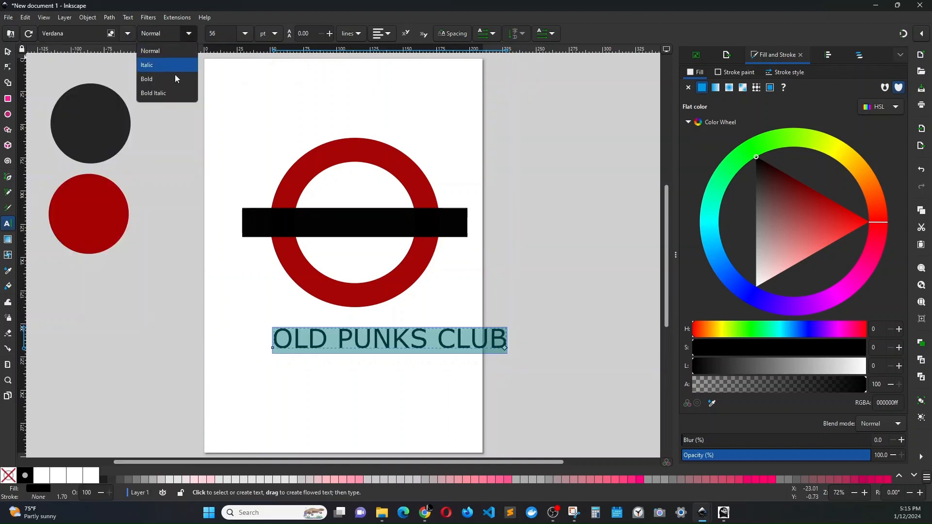
{"action": "left_click", "coordinate": [167, 84]}
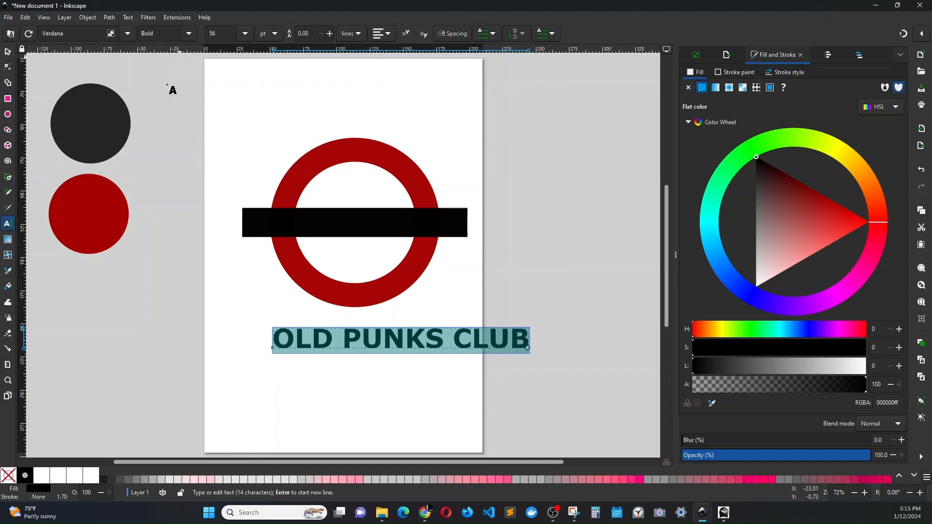
{"action": "left_click", "coordinate": [167, 482]}
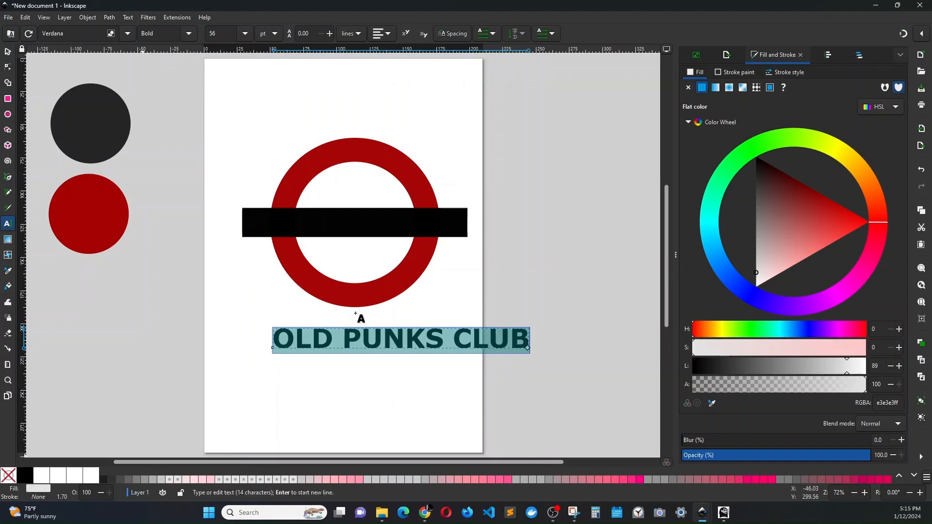
{"action": "left_click", "coordinate": [8, 51]}
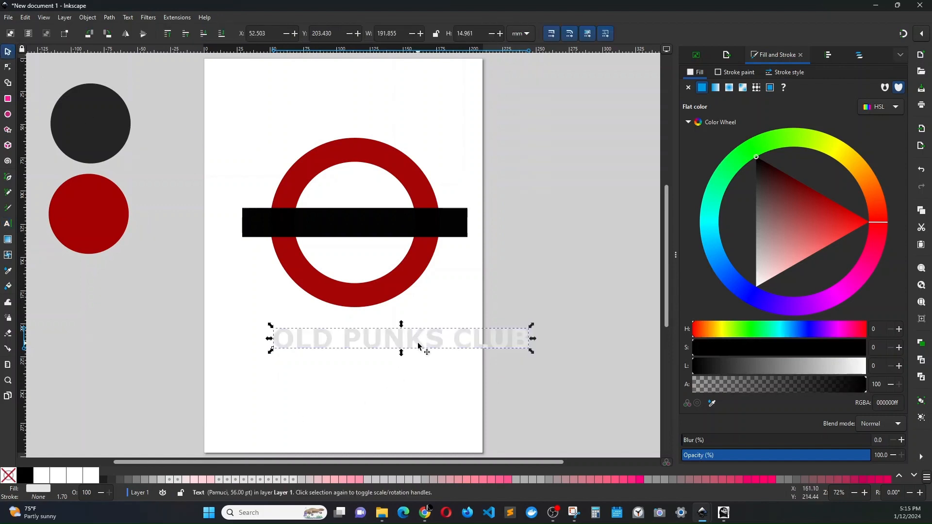
Fit the text onto the black bar at about 164 mm wide and centre it on the bar.
{"action": "left_click_drag", "start_coordinate": [418, 340], "coordinate": [389, 226]}
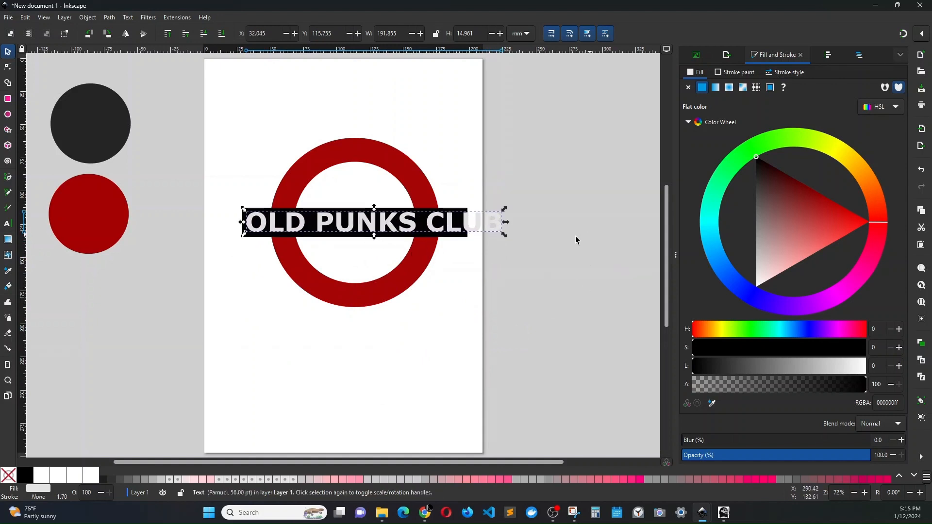
{"action": "left_click_drag", "start_coordinate": [505, 236], "coordinate": [503, 234]}
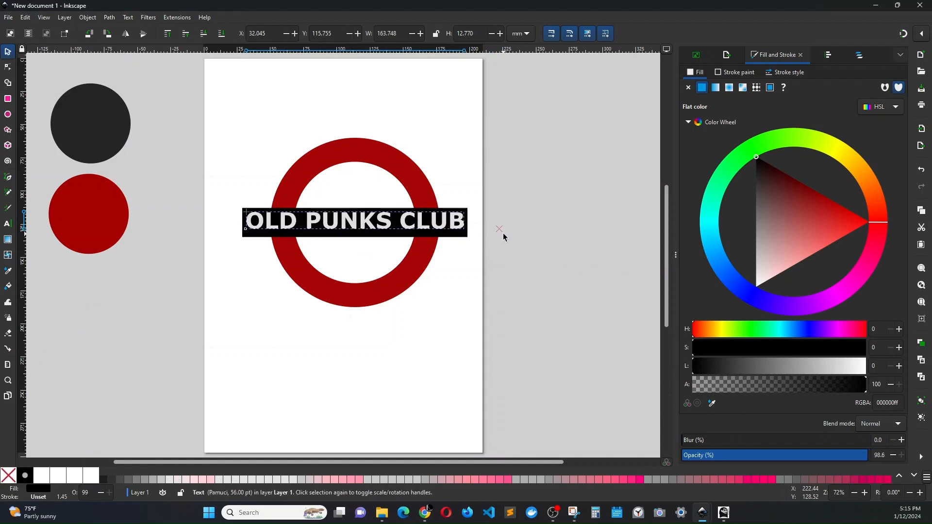
{"action": "left_click_drag", "start_coordinate": [210, 198], "coordinate": [498, 253]}
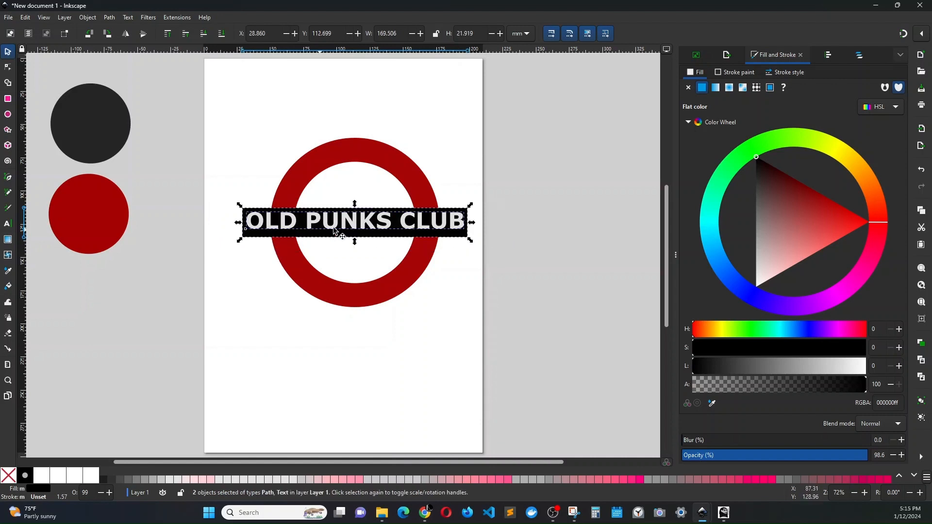
{"action": "left_click", "coordinate": [830, 55]}
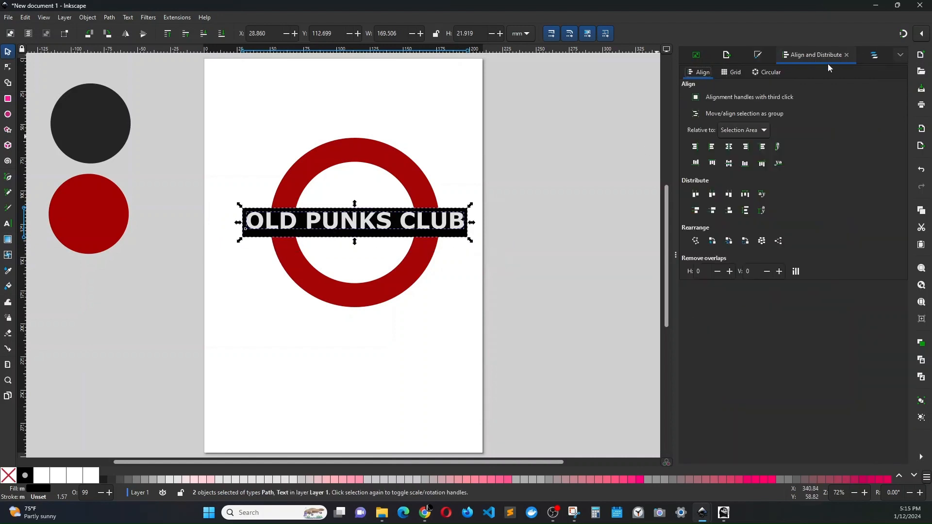
{"action": "left_click", "coordinate": [729, 164]}
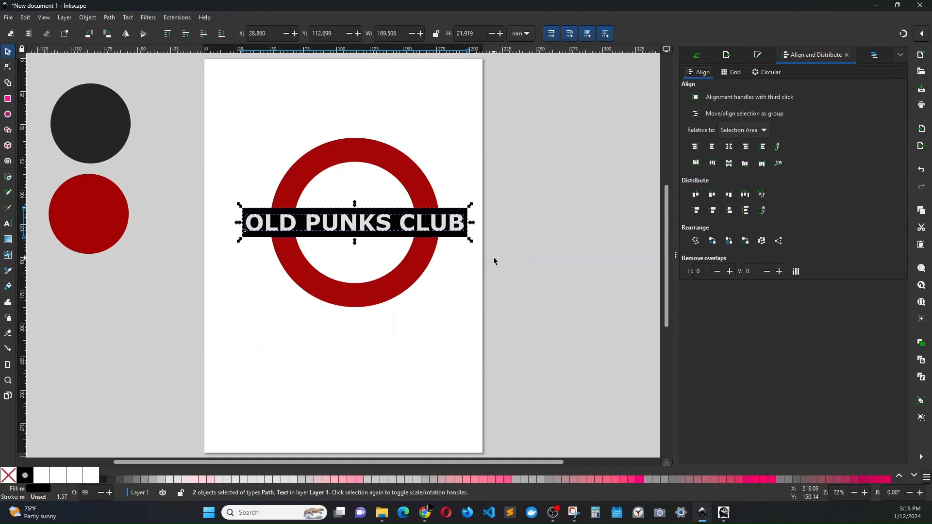
{"action": "left_click", "coordinate": [511, 262]}
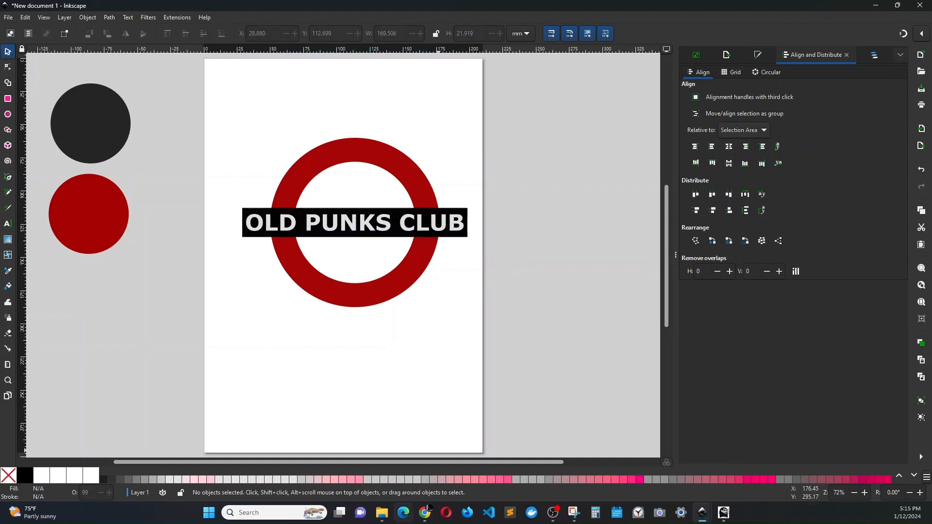
Enlarge the red ring to about 136 mm across and shift it back around the bar's middle.
{"action": "mouse_move", "coordinate": [429, 519]}
{"action": "left_click", "coordinate": [360, 148]}
{"action": "left_click_drag", "start_coordinate": [443, 136], "coordinate": [458, 121]}
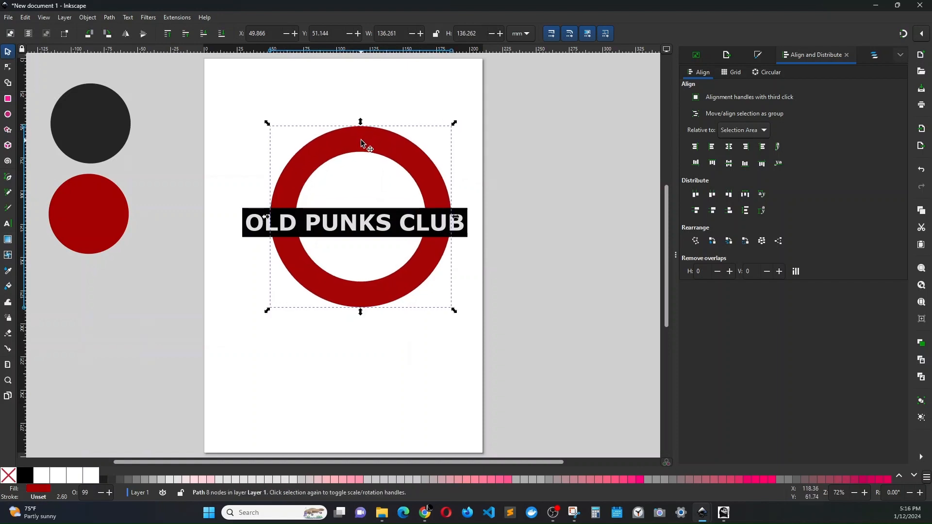
{"action": "left_click_drag", "start_coordinate": [360, 145], "coordinate": [356, 148]}
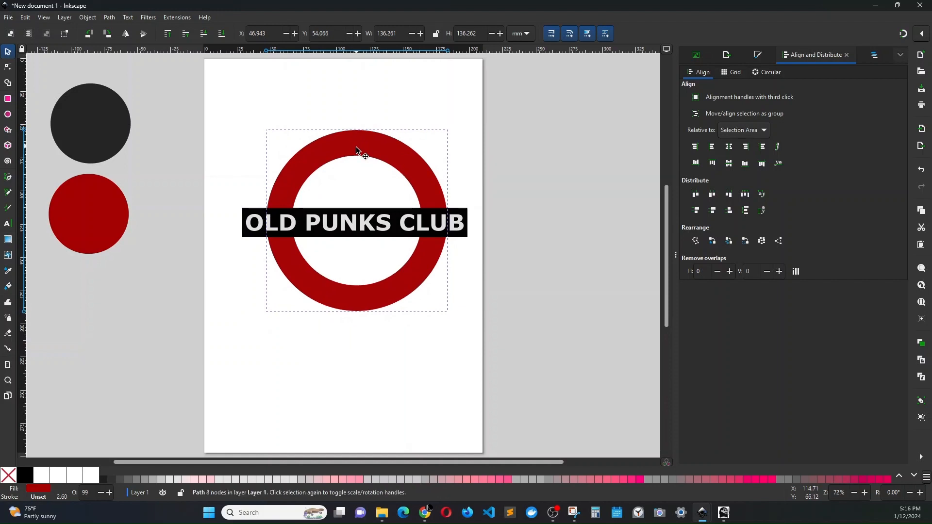
Move the text below the ring and centre the ring and black bar on each other horizontally and vertically.
{"action": "left_click_drag", "start_coordinate": [370, 225], "coordinate": [355, 389]}
{"action": "left_click_drag", "start_coordinate": [221, 113], "coordinate": [500, 343]}
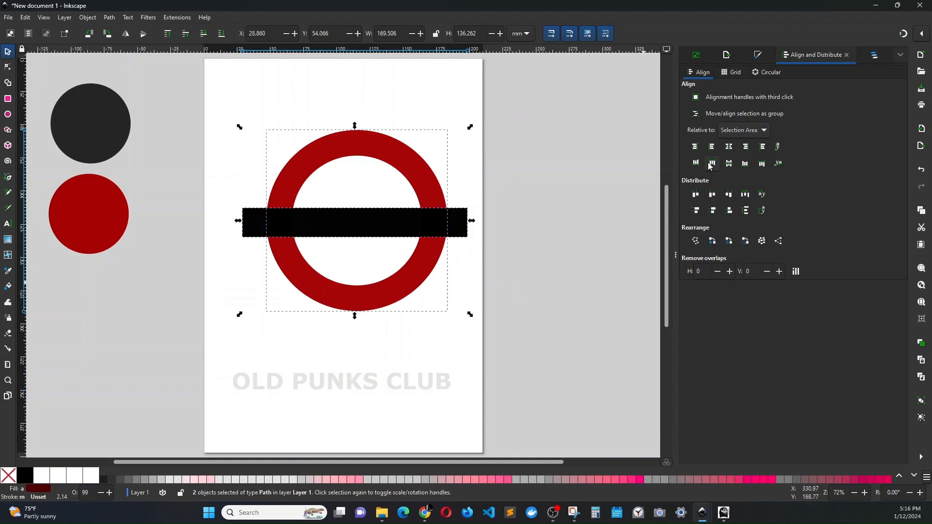
{"action": "left_click", "coordinate": [728, 148]}
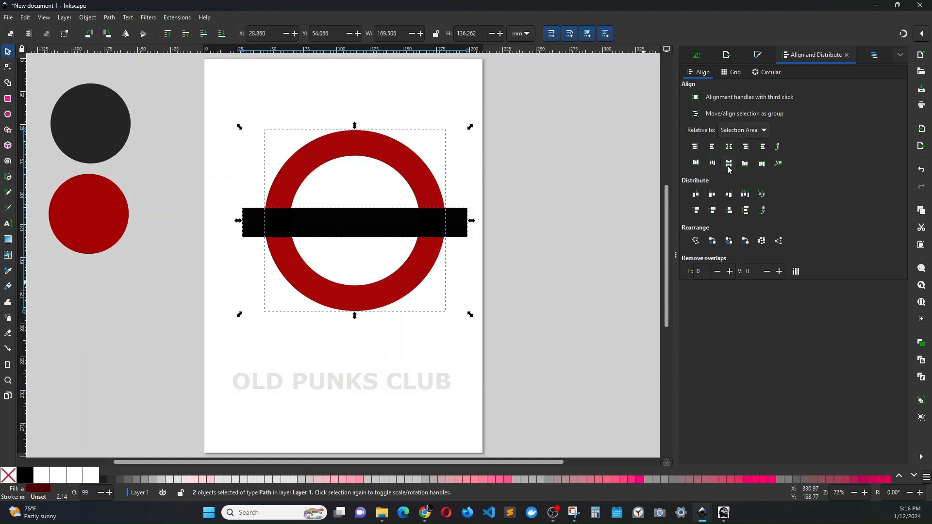
{"action": "left_click", "coordinate": [729, 164]}
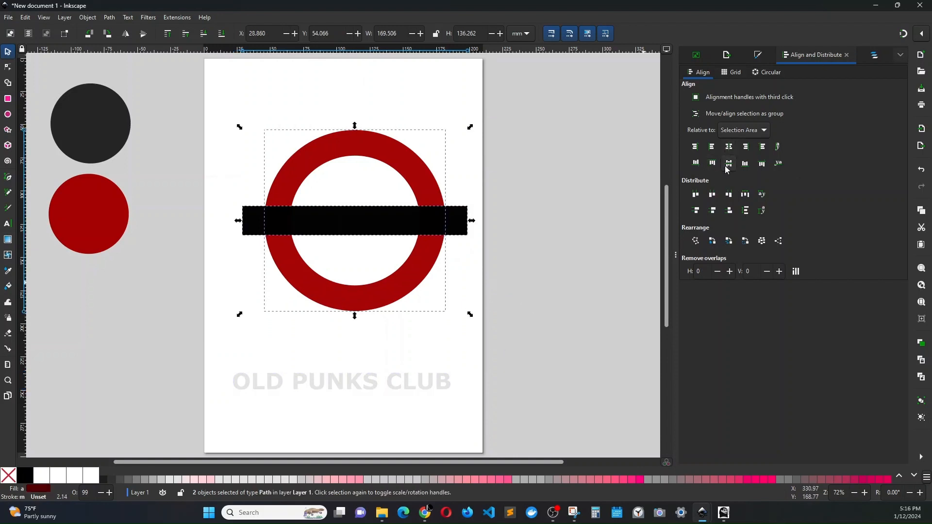
Move the OLD PUNKS CLUB text back onto the black bar and centre it there horizontally and vertically.
{"action": "left_click", "coordinate": [337, 401]}
{"action": "left_click_drag", "start_coordinate": [351, 388], "coordinate": [363, 228]}
{"action": "left_click_drag", "start_coordinate": [218, 190], "coordinate": [482, 255]}
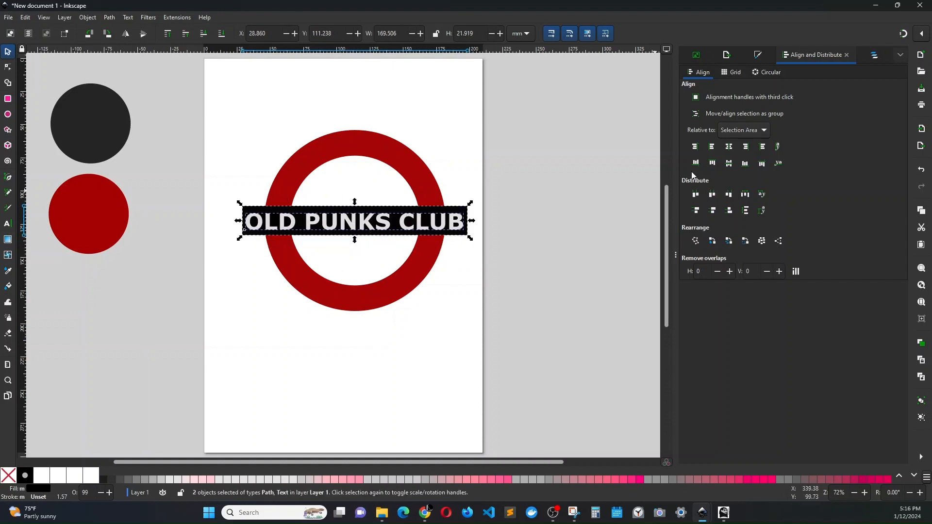
{"action": "left_click", "coordinate": [730, 148]}
{"action": "left_click", "coordinate": [727, 167]}
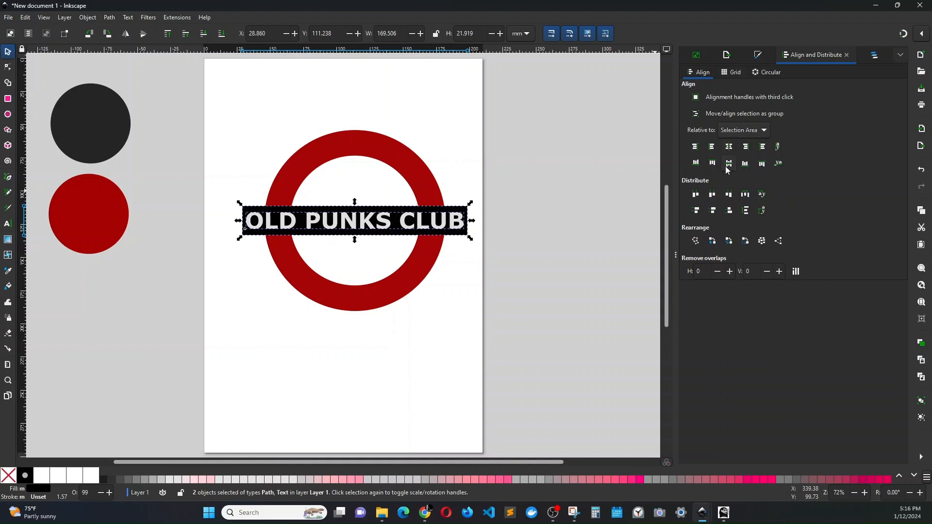
{"action": "left_click", "coordinate": [533, 250]}
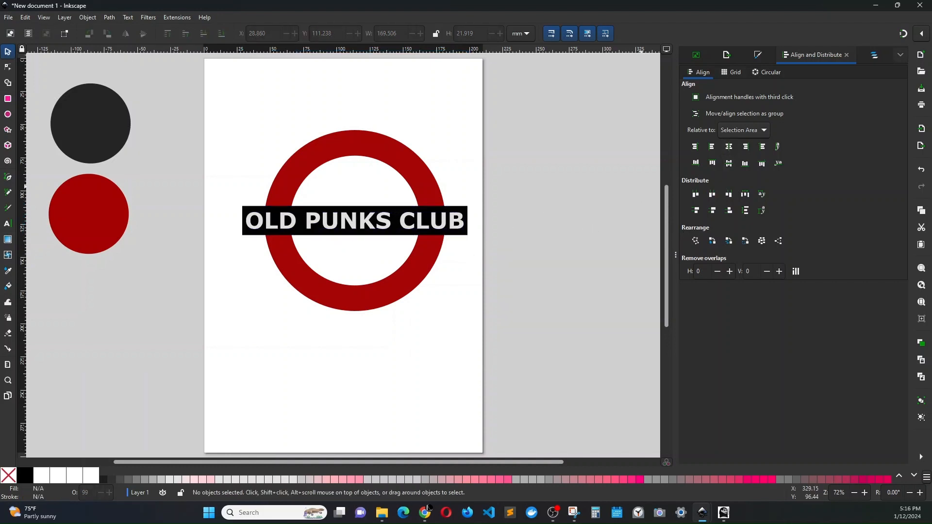
Switch to the Gelato catalogue in Chrome and open the Heavyweight Unisex Crewneck T-shirt from the men's T-shirts.
{"action": "left_click", "coordinate": [875, 6]}
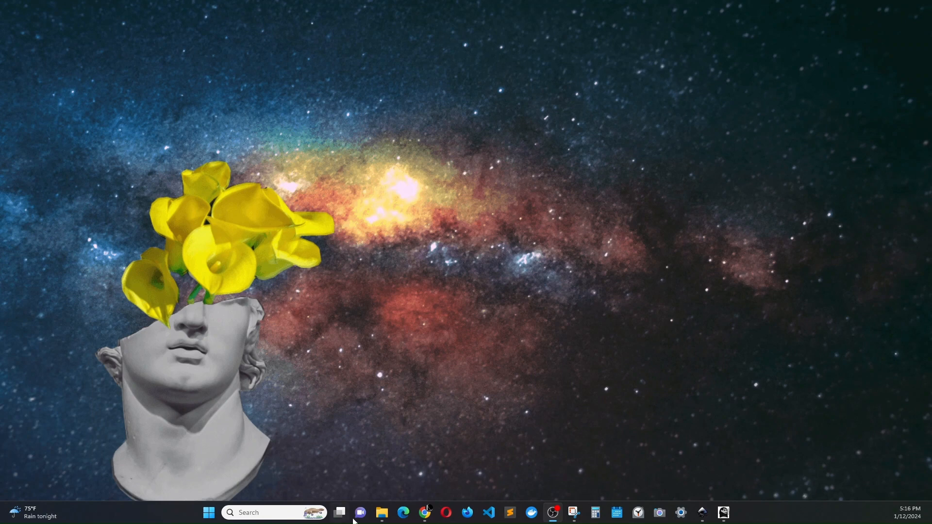
{"action": "mouse_move", "coordinate": [425, 513]}
{"action": "left_click", "coordinate": [439, 480]}
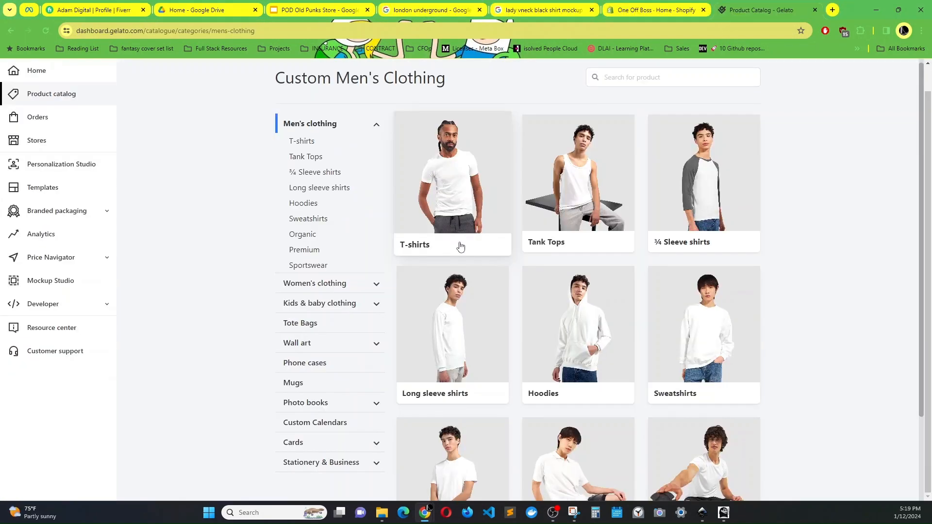
{"action": "left_click", "coordinate": [461, 189]}
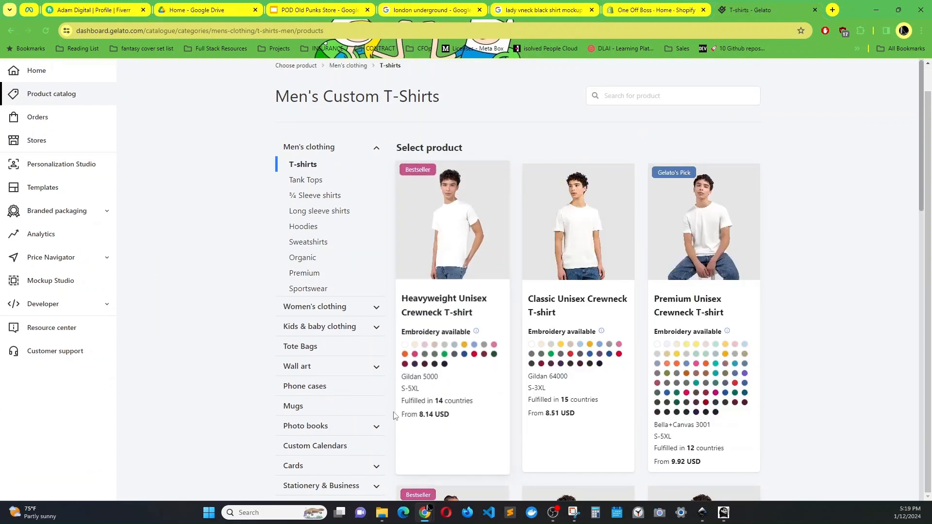
{"action": "left_click", "coordinate": [462, 227]}
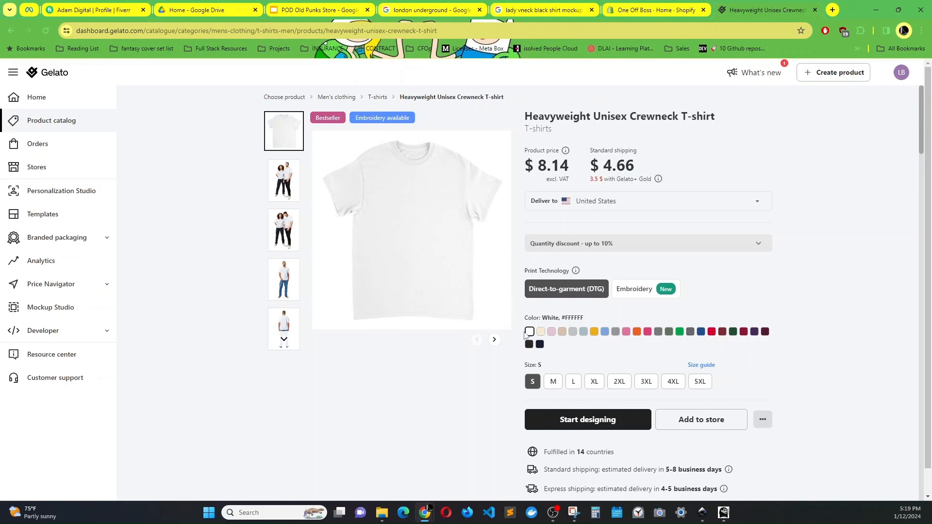
Choose Black as the T-shirt's colour and enlarge its front product image.
{"action": "left_click", "coordinate": [540, 344]}
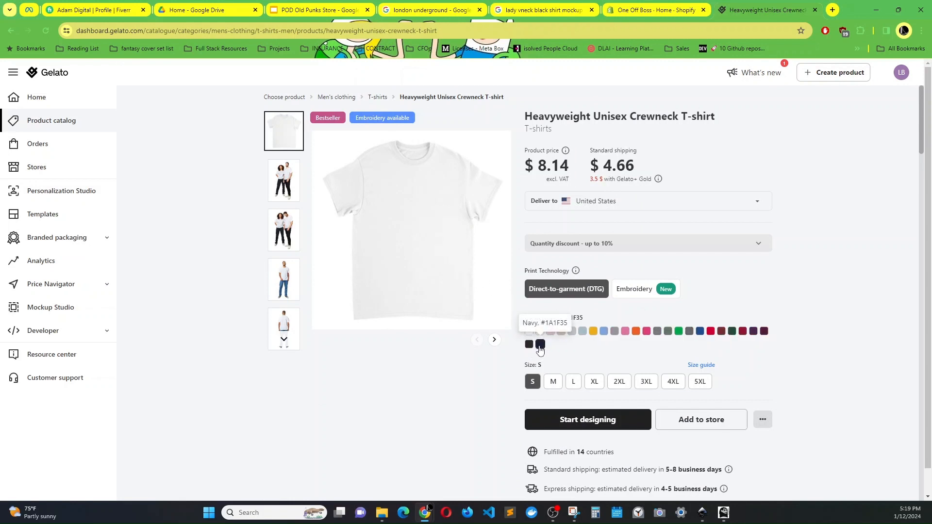
{"action": "left_click", "coordinate": [529, 347]}
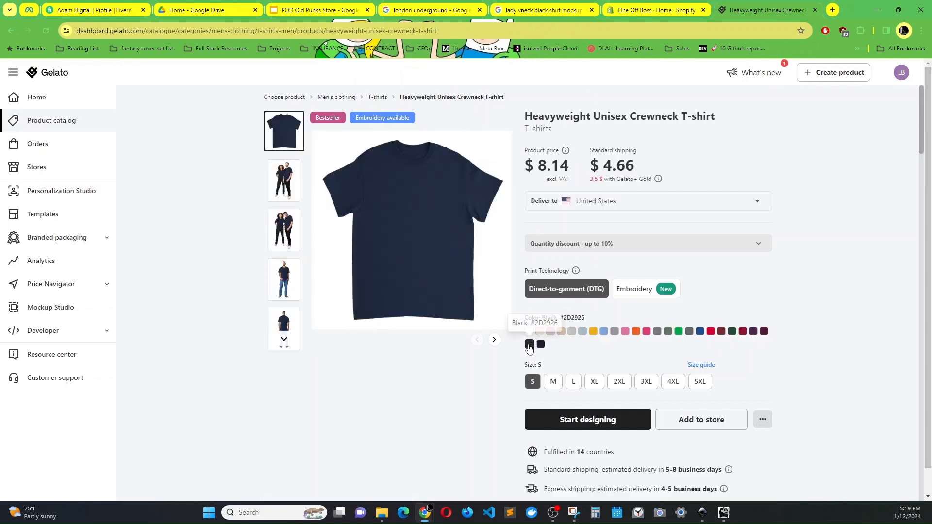
{"action": "right_click", "coordinate": [432, 248]}
{"action": "left_click", "coordinate": [395, 257]}
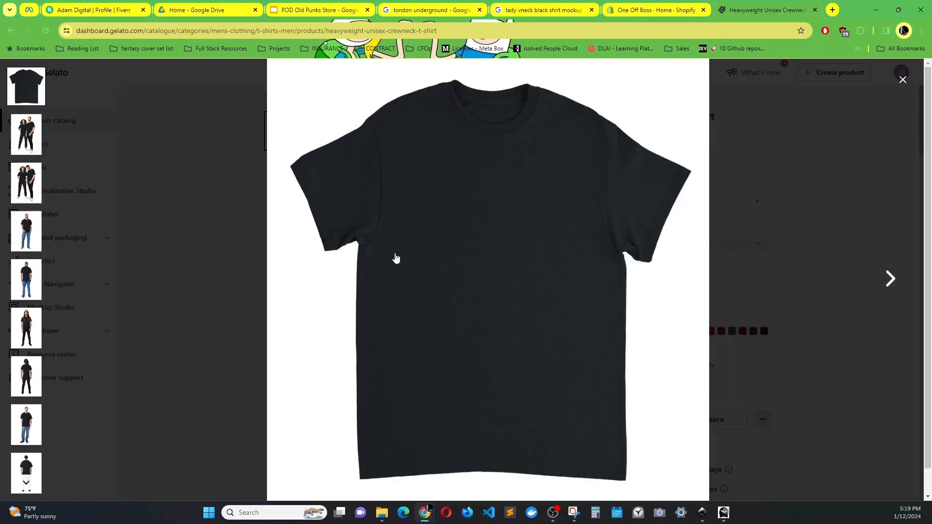
Save the enlarged black T-shirt image as JPEG black-1000x1000 in the OLDPUNKSCLUB folder.
{"action": "right_click", "coordinate": [456, 268]}
{"action": "left_click", "coordinate": [483, 291]}
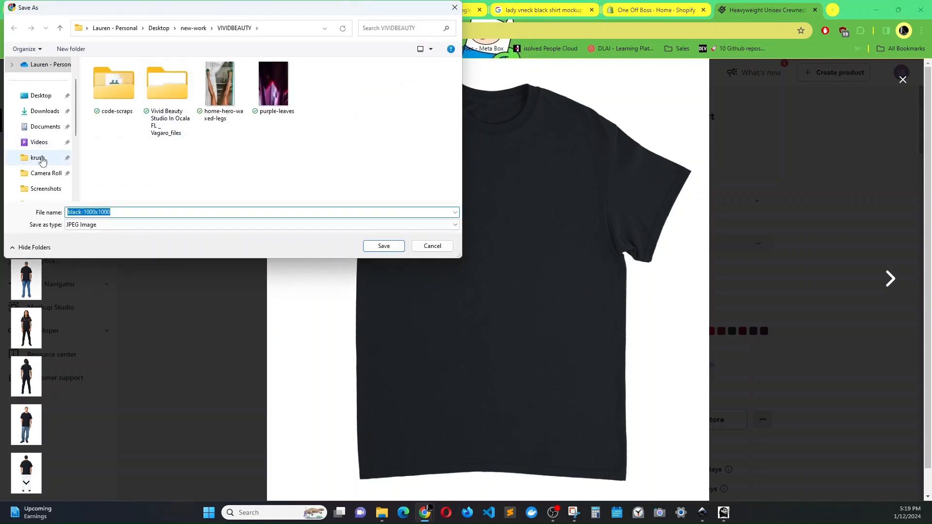
{"action": "scroll", "coordinate": [40, 159], "scroll_direction": "down", "scroll_amount": 1}
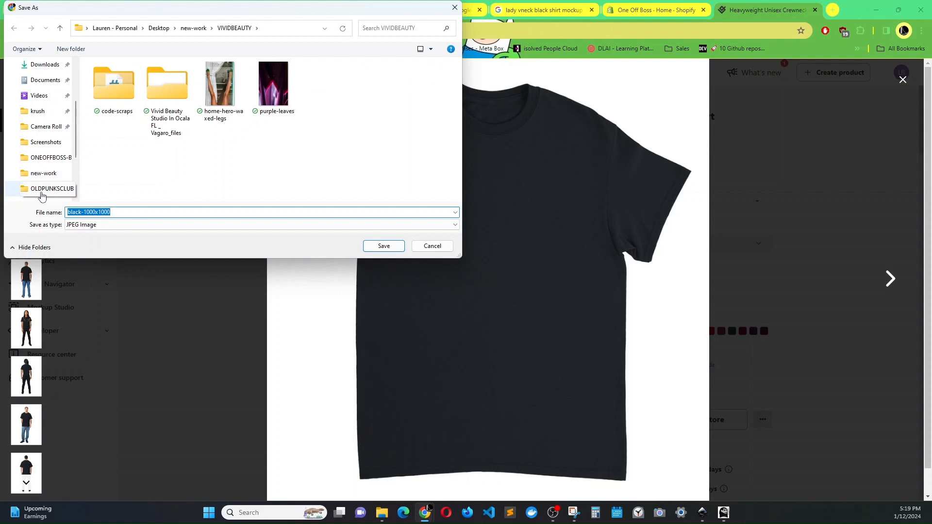
{"action": "left_click", "coordinate": [42, 192]}
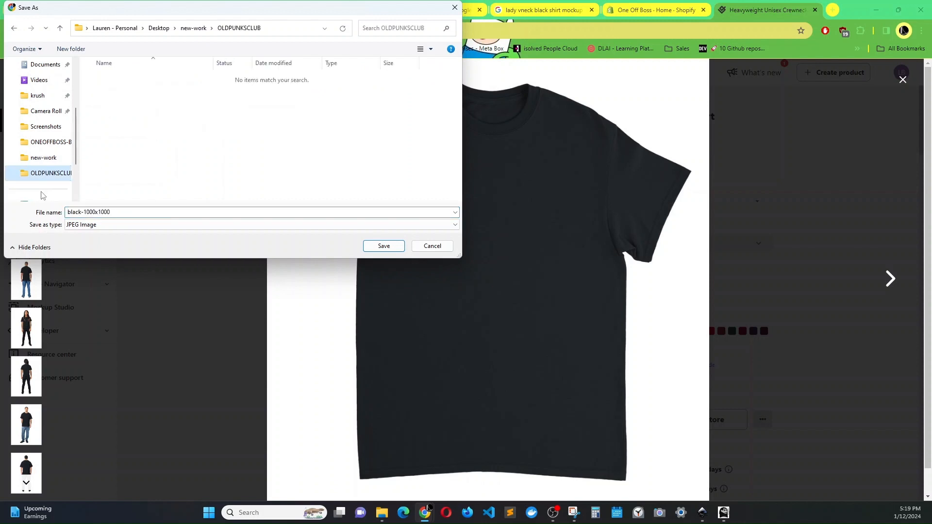
{"action": "left_click", "coordinate": [384, 247]}
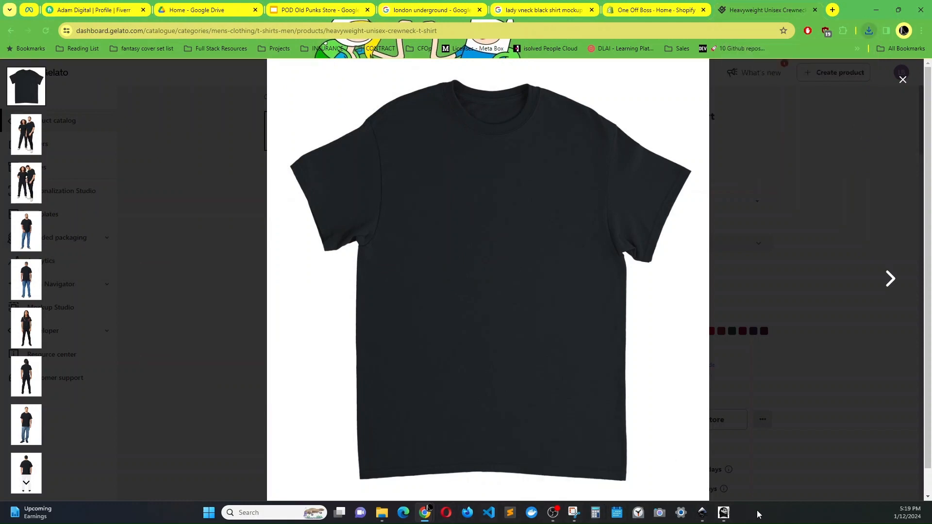
Switch to the Inkscape document containing the roundel.
{"action": "left_click", "coordinate": [724, 512]}
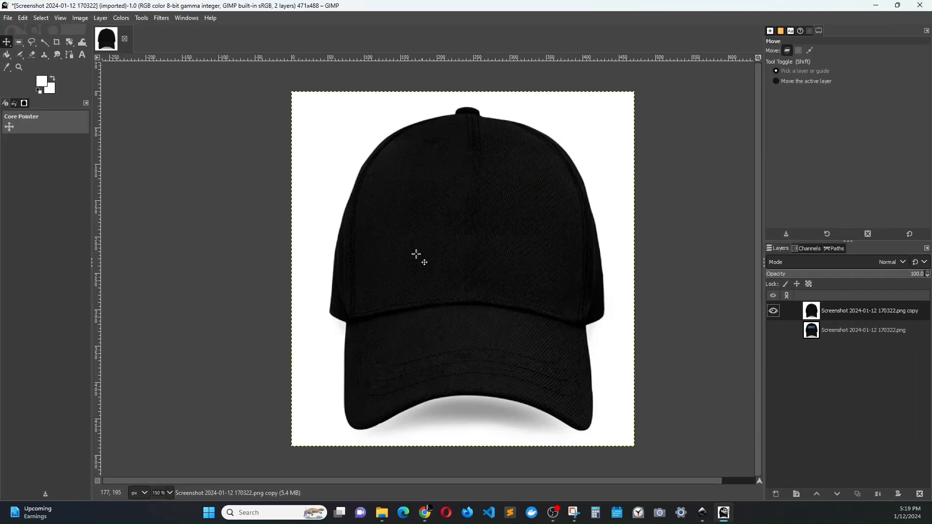
{"action": "left_click", "coordinate": [877, 6]}
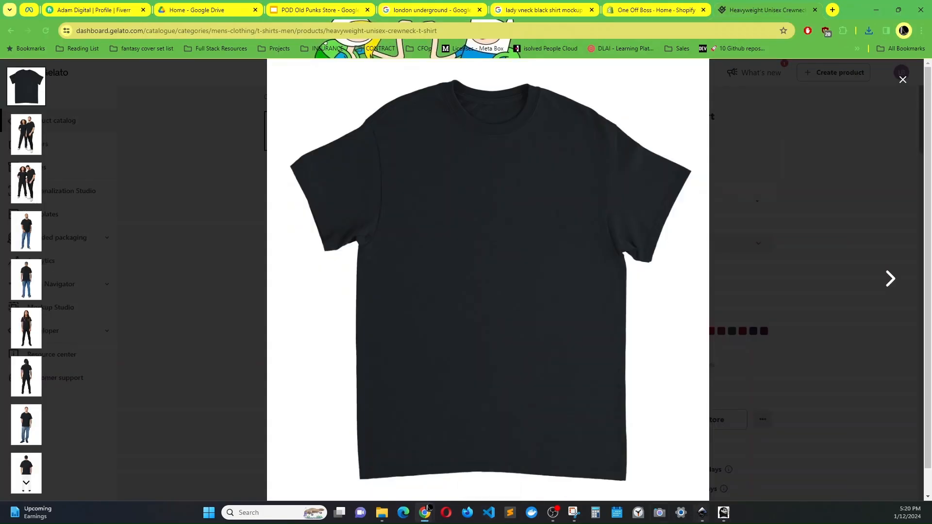
{"action": "mouse_move", "coordinate": [704, 515]}
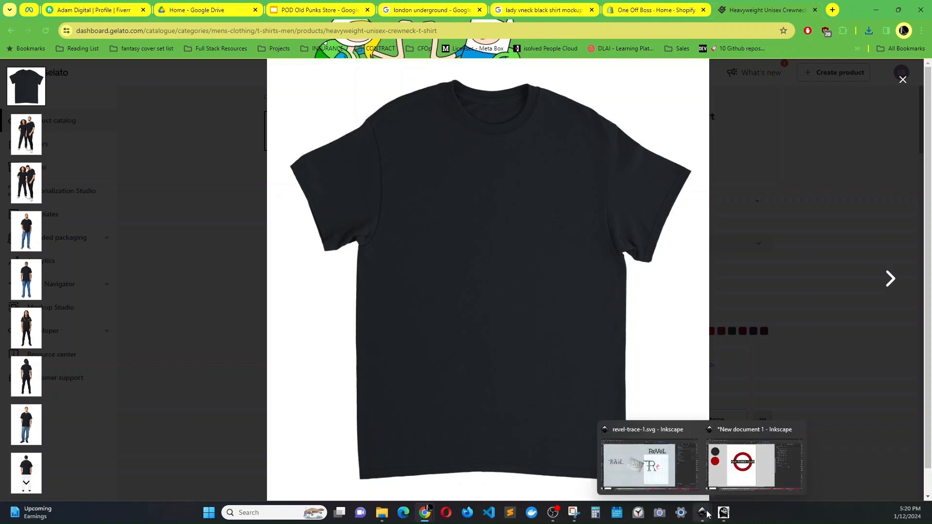
{"action": "left_click", "coordinate": [755, 464]}
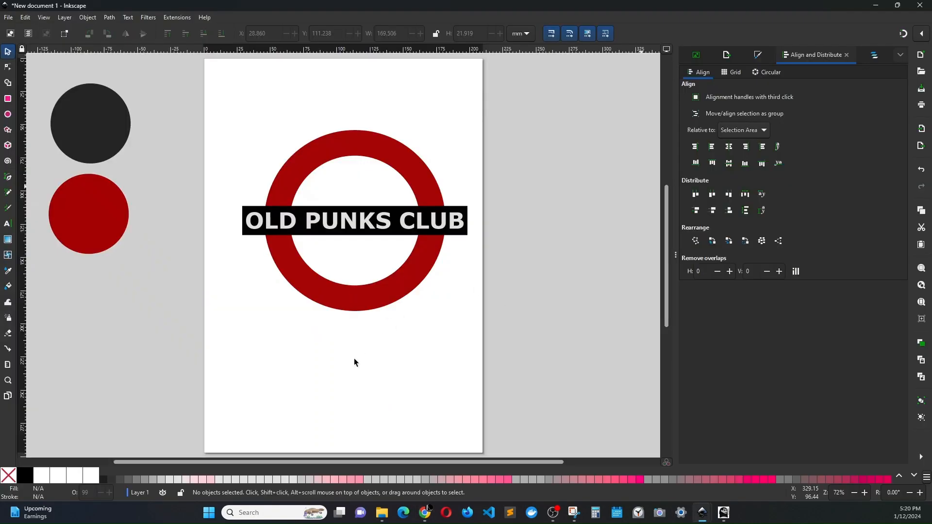
Change the page units to px and set the page size to 600 × 600 px in the document properties.
{"action": "key", "text": "ctrl+shift"}
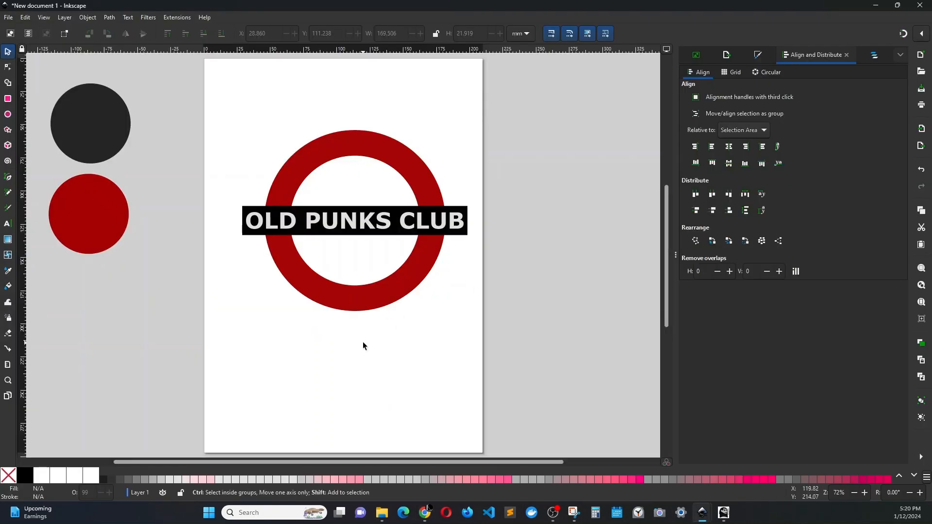
{"action": "key", "text": "ctrl+shift+s"}
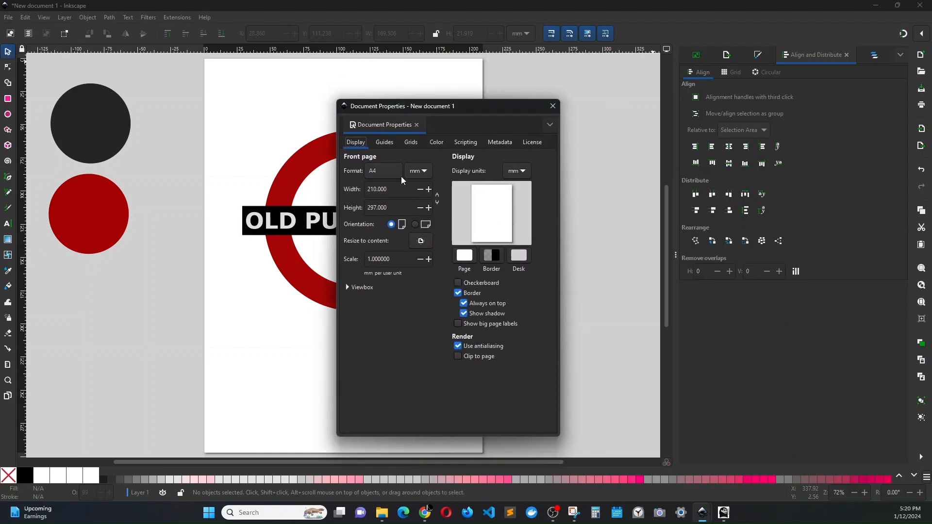
{"action": "left_click", "coordinate": [407, 175]}
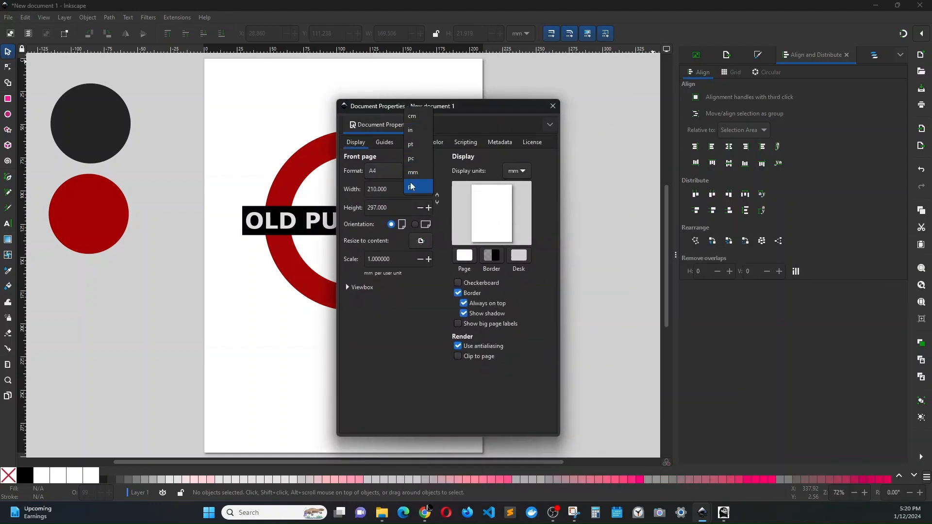
{"action": "left_click", "coordinate": [412, 186]}
{"action": "left_click", "coordinate": [365, 189]}
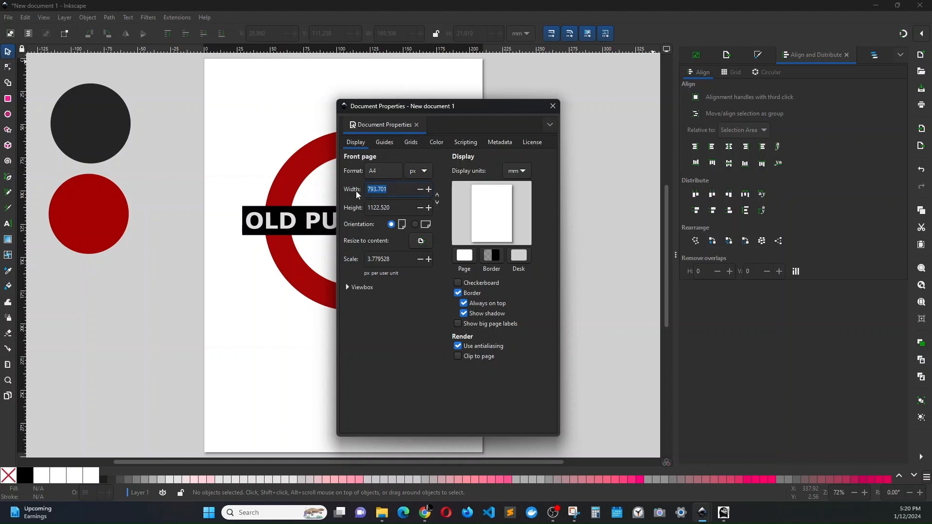
{"action": "type", "text": "600"}
{"action": "key", "text": "Tab"}
{"action": "type", "text": "6"}
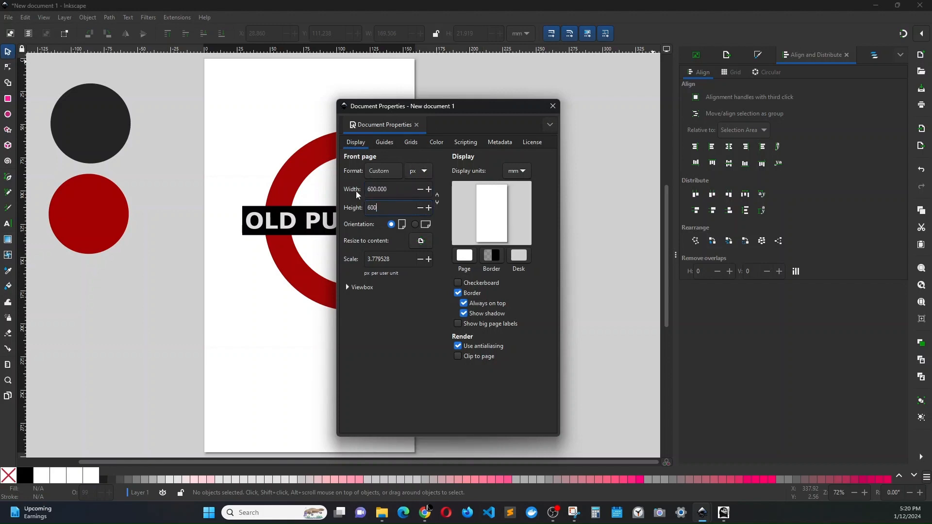
{"action": "key", "text": "Return"}
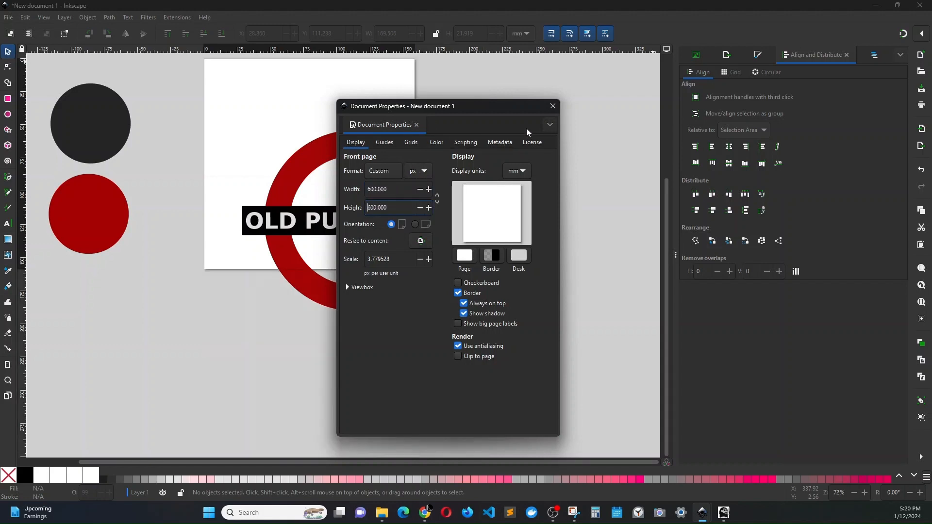
{"action": "left_click", "coordinate": [553, 106]}
Group the ring, bar and text, and fit the group at about 150 mm wide into the page's upper-left corner.
{"action": "left_click_drag", "start_coordinate": [183, 104], "coordinate": [501, 350]}
{"action": "key", "text": "ctrl+g"}
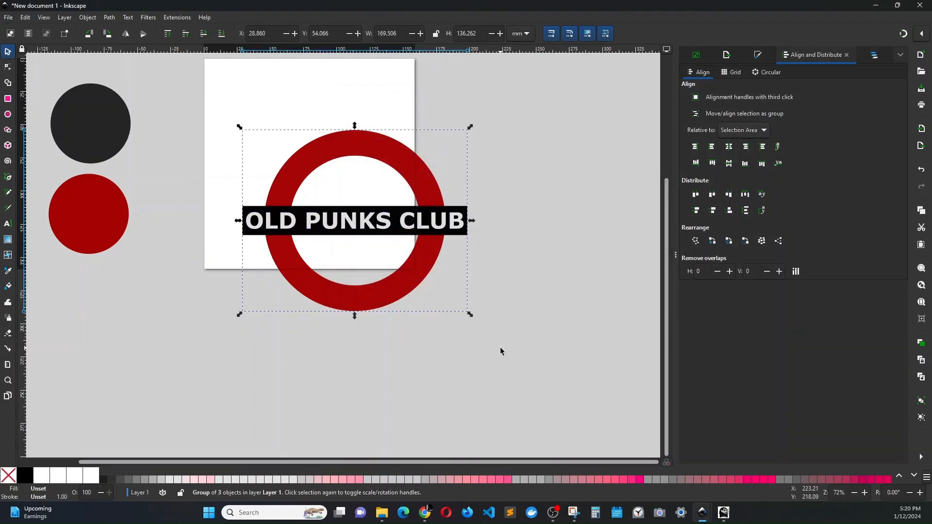
{"action": "left_click_drag", "start_coordinate": [350, 146], "coordinate": [306, 84]}
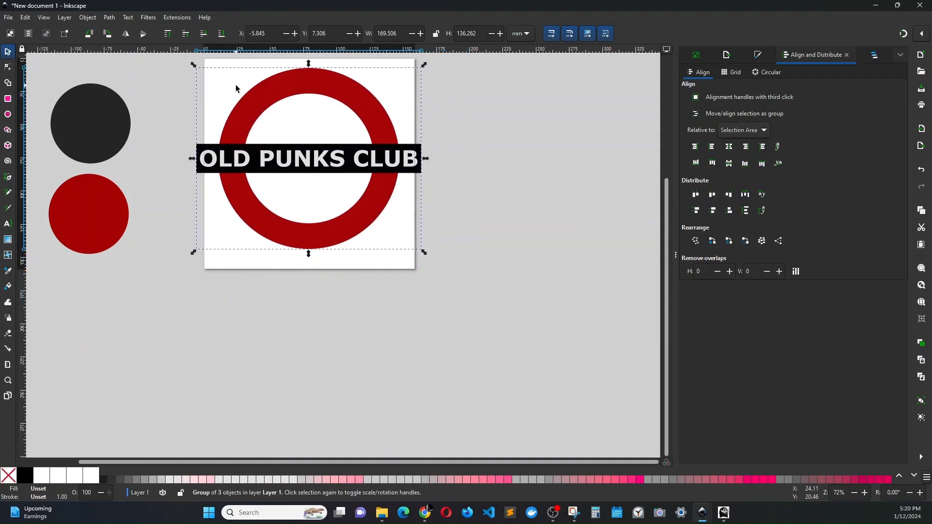
{"action": "left_click_drag", "start_coordinate": [194, 66], "coordinate": [213, 82]}
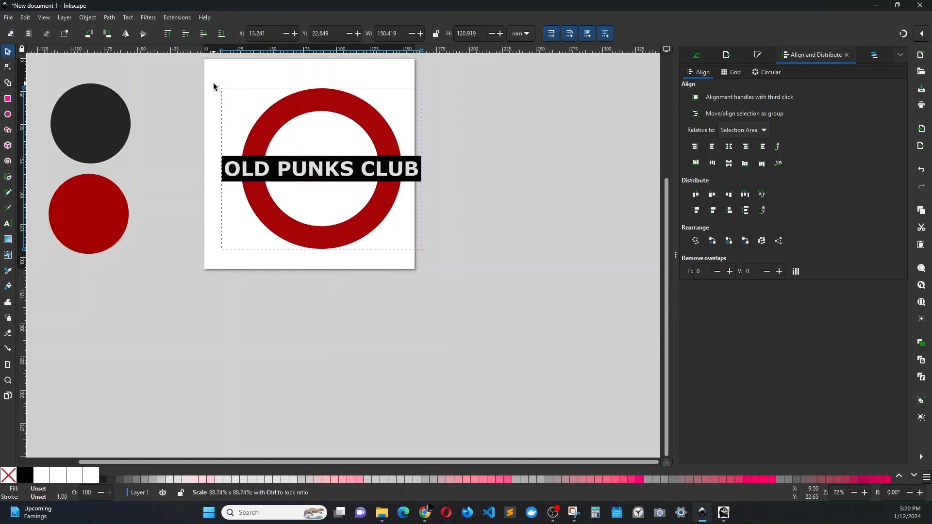
{"action": "left_click_drag", "start_coordinate": [271, 112], "coordinate": [258, 87]}
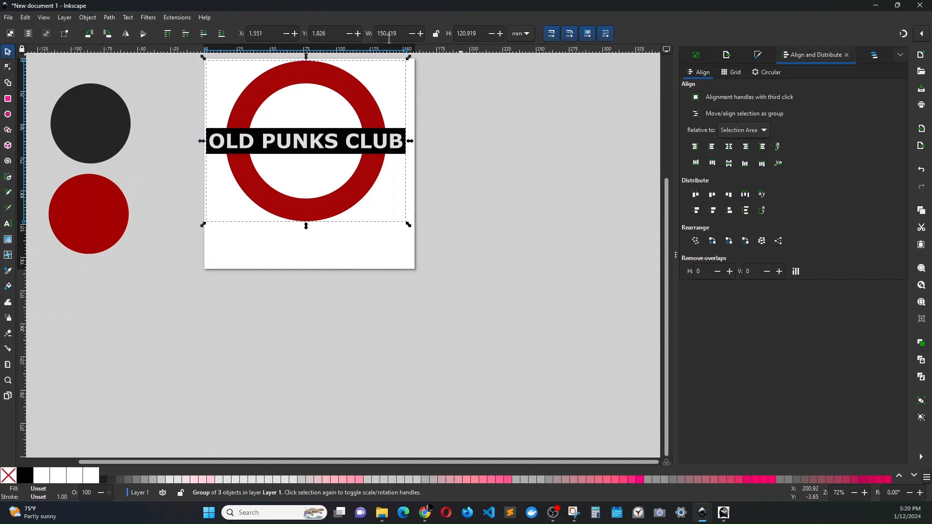
Set the units of the roundel group's position and size values to px.
{"action": "left_click", "coordinate": [527, 34]}
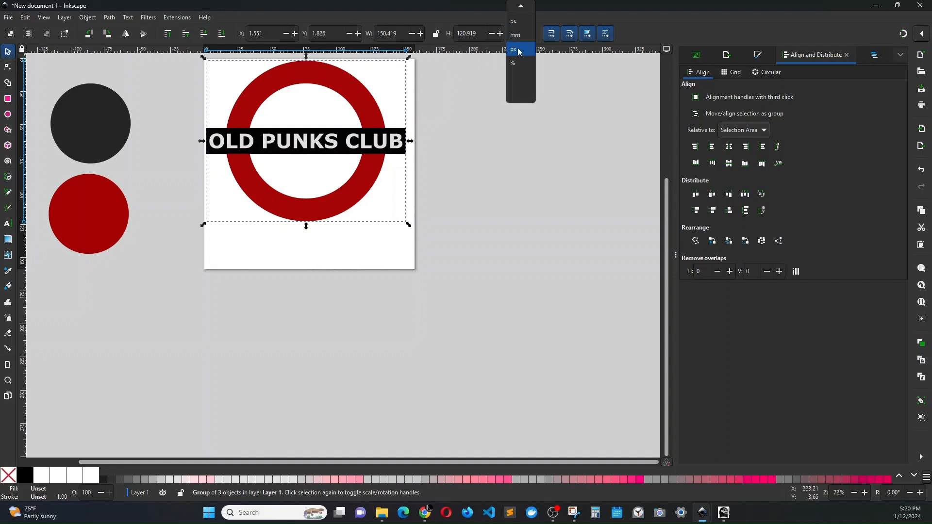
{"action": "left_click", "coordinate": [520, 61]}
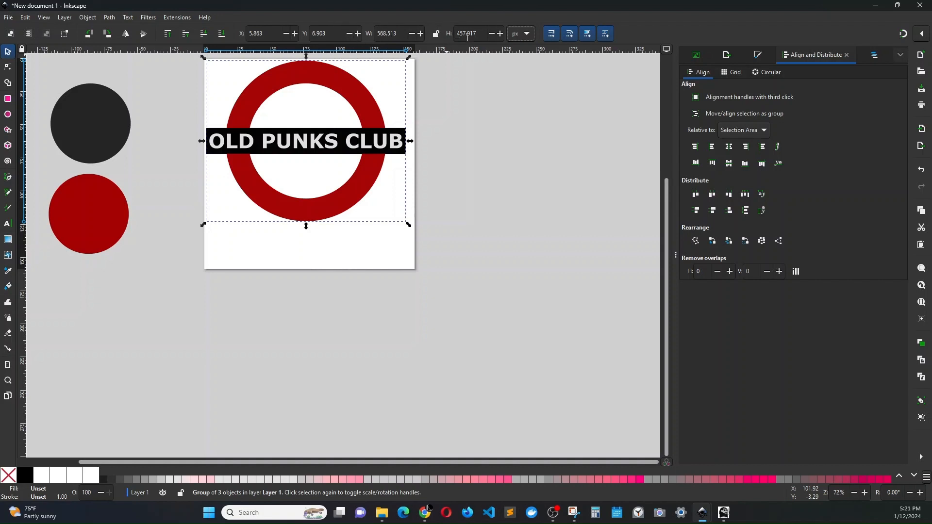
{"action": "left_click", "coordinate": [460, 222]}
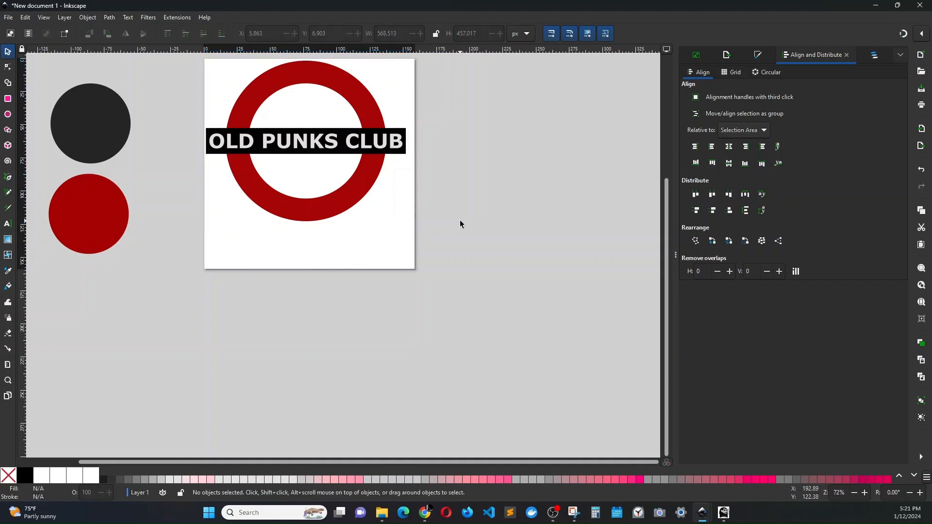
Set the page size to 570 px wide and 460 px high to fit closely around the roundel.
{"action": "key", "text": "ctrl+shift+d"}
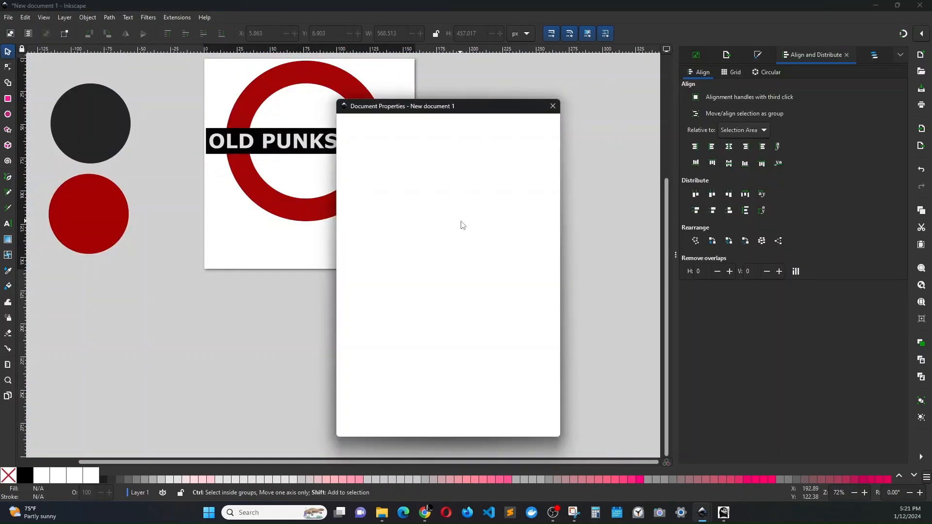
{"action": "left_click", "coordinate": [351, 191]}
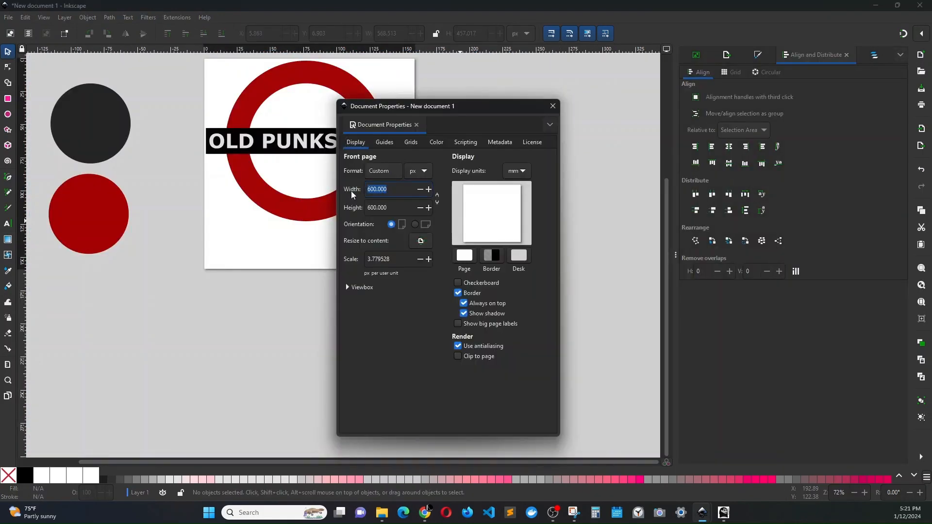
{"action": "type", "text": "570"}
{"action": "key", "text": "Tab"}
{"action": "type", "text": "460"}
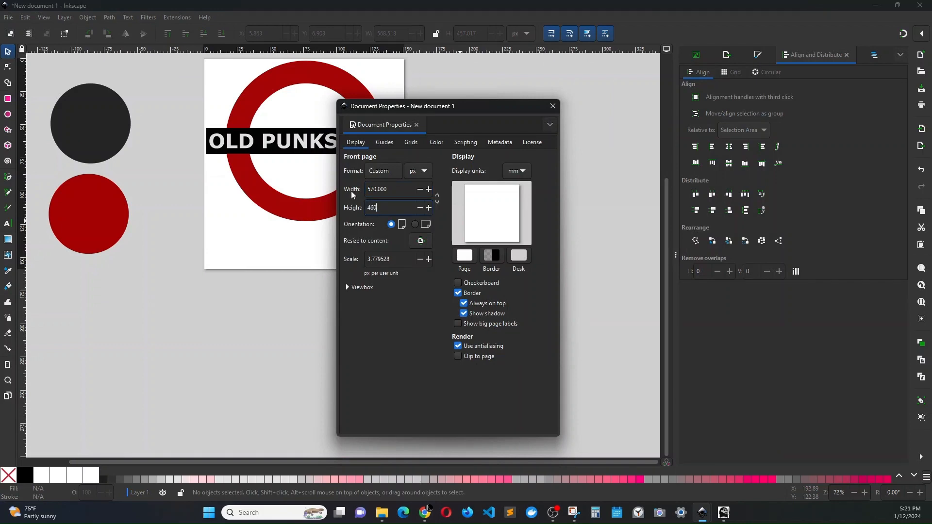
{"action": "key", "text": "Return"}
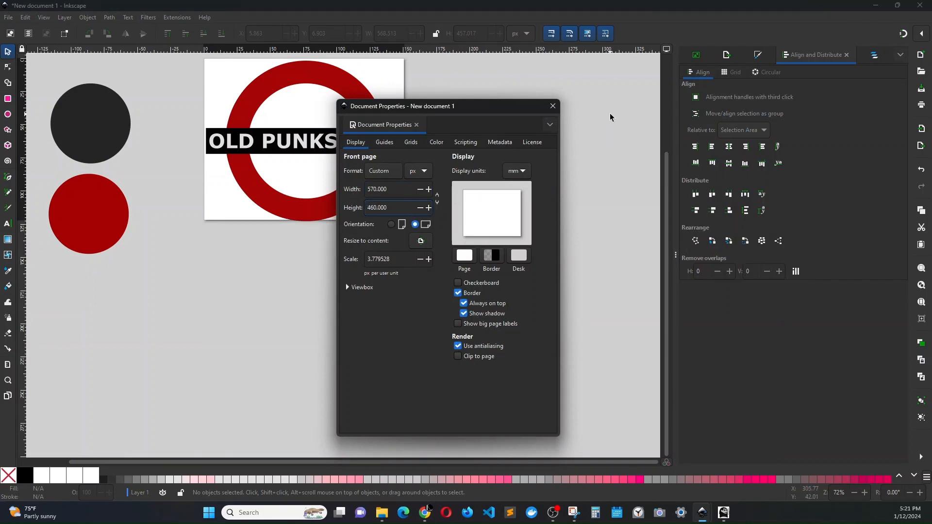
Scale the roundel group to about 562 px wide and position it just inside the page edges.
{"action": "left_click", "coordinate": [554, 106]}
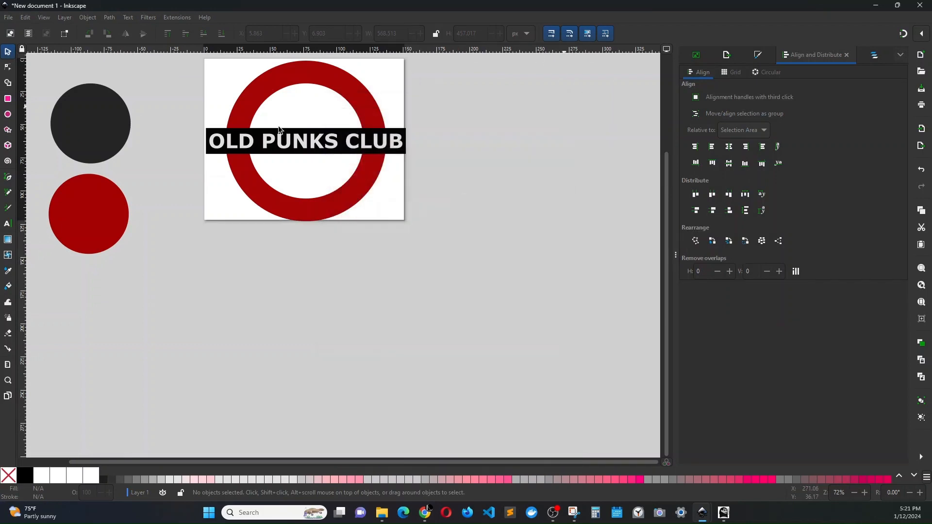
{"action": "left_click_drag", "start_coordinate": [266, 95], "coordinate": [264, 93]}
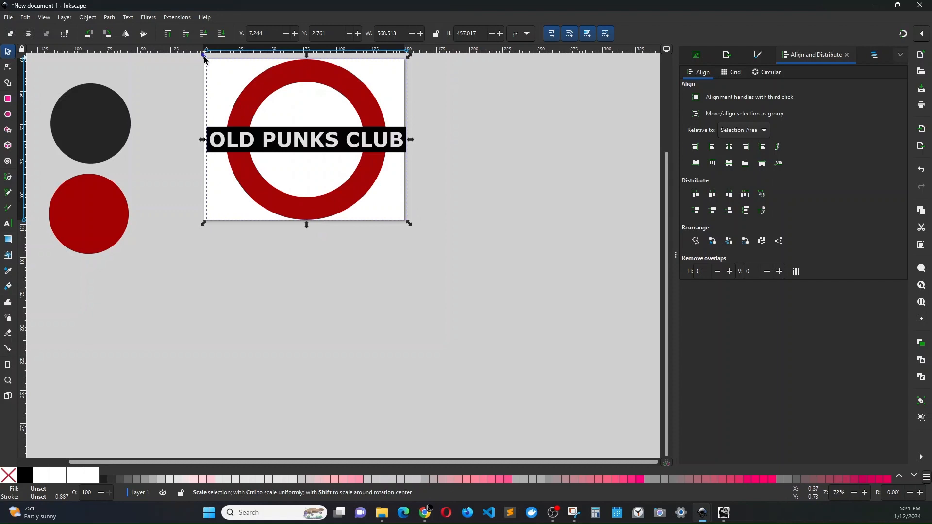
{"action": "left_click_drag", "start_coordinate": [204, 59], "coordinate": [207, 61]}
{"action": "left_click_drag", "start_coordinate": [261, 89], "coordinate": [256, 86]}
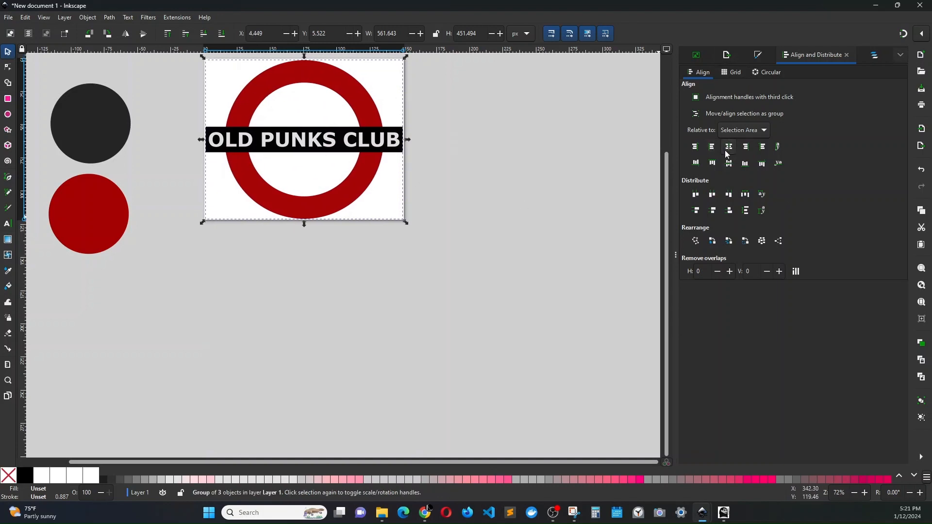
{"action": "left_click", "coordinate": [448, 211]}
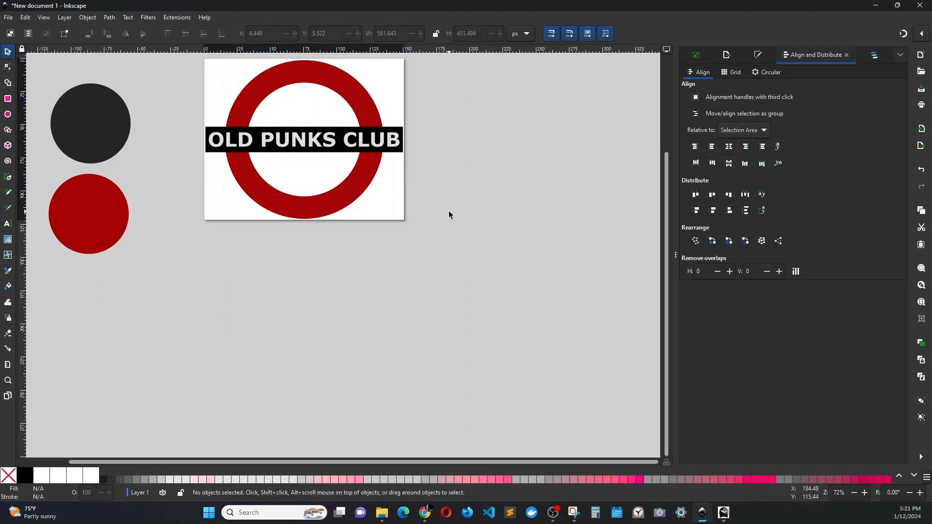
Set the page export resolution to 300 DPI.
{"action": "left_click", "coordinate": [724, 56]}
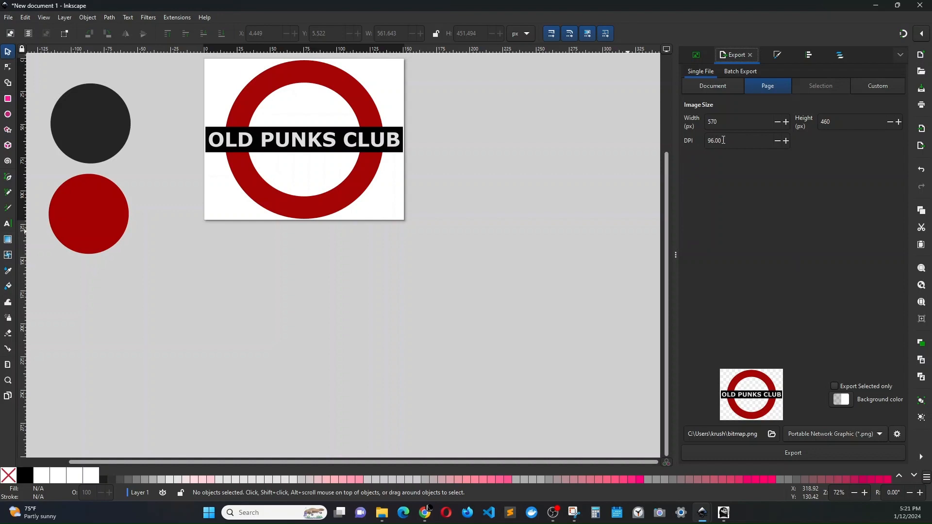
{"action": "left_click_drag", "start_coordinate": [723, 140], "coordinate": [703, 146]}
{"action": "type", "text": "300"}
{"action": "key", "text": "Return"}
Save the export as an Inkscape SVG named opc-logo-v1 in the desktop folder new-work/OLDPUNKSCLUB.
{"action": "left_click", "coordinate": [772, 434]}
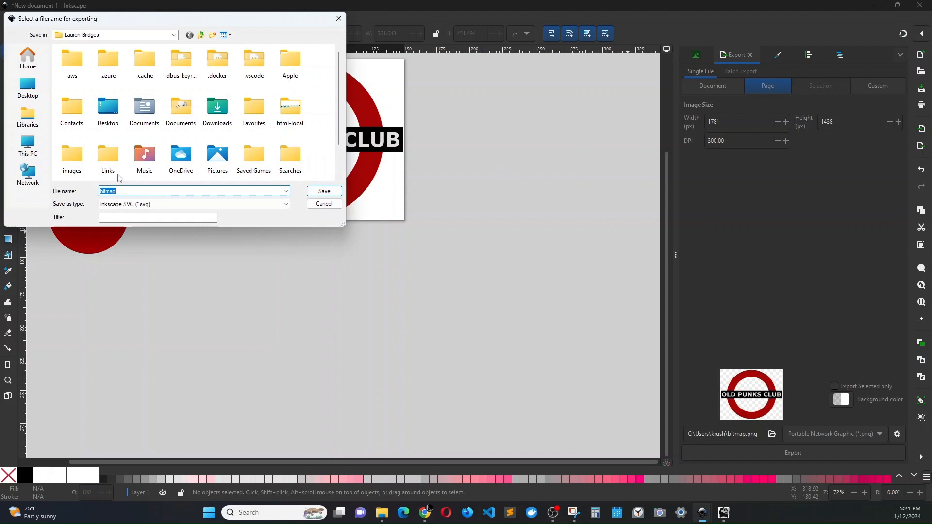
{"action": "left_click", "coordinate": [34, 97]}
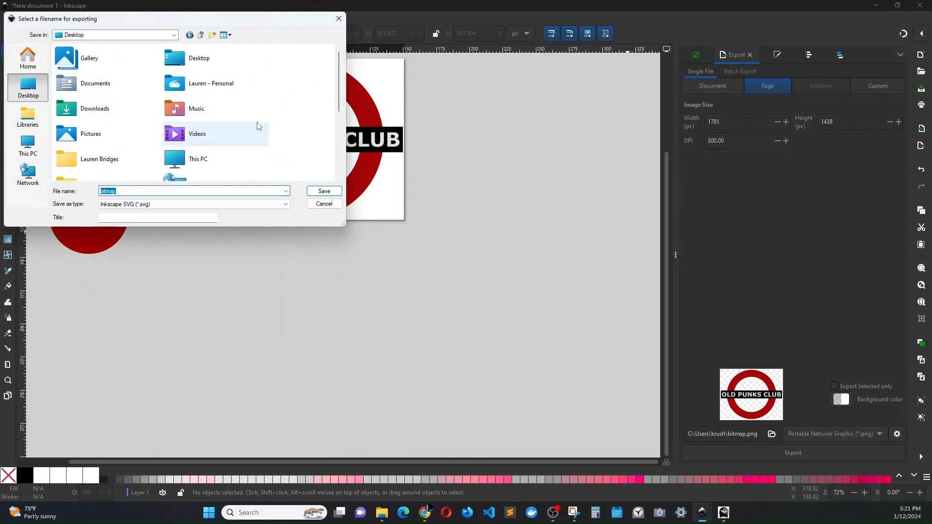
{"action": "scroll", "coordinate": [256, 125], "scroll_direction": "down", "scroll_amount": 2}
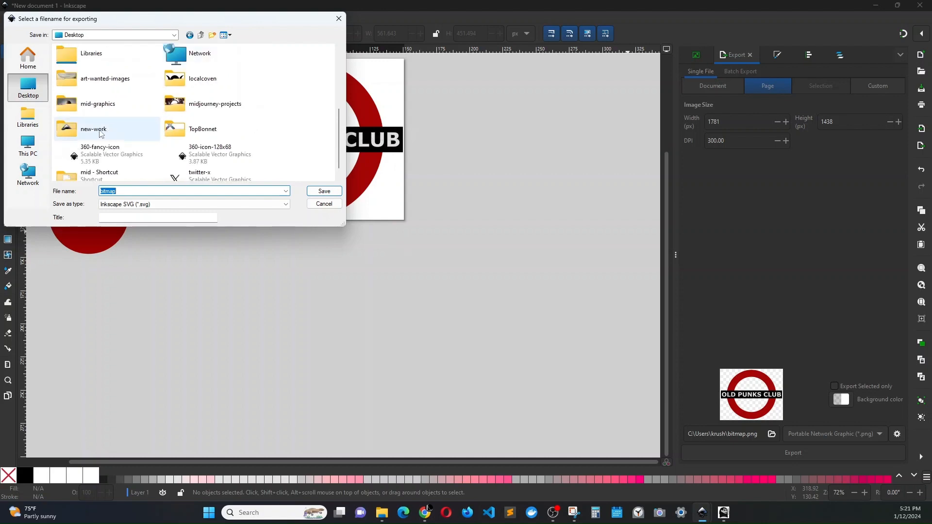
{"action": "double_click", "coordinate": [94, 129]}
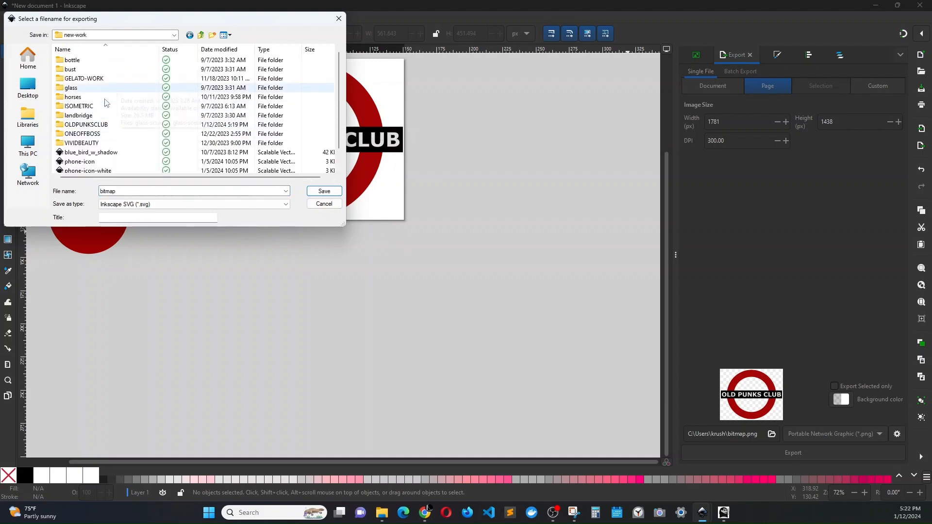
{"action": "double_click", "coordinate": [104, 124]}
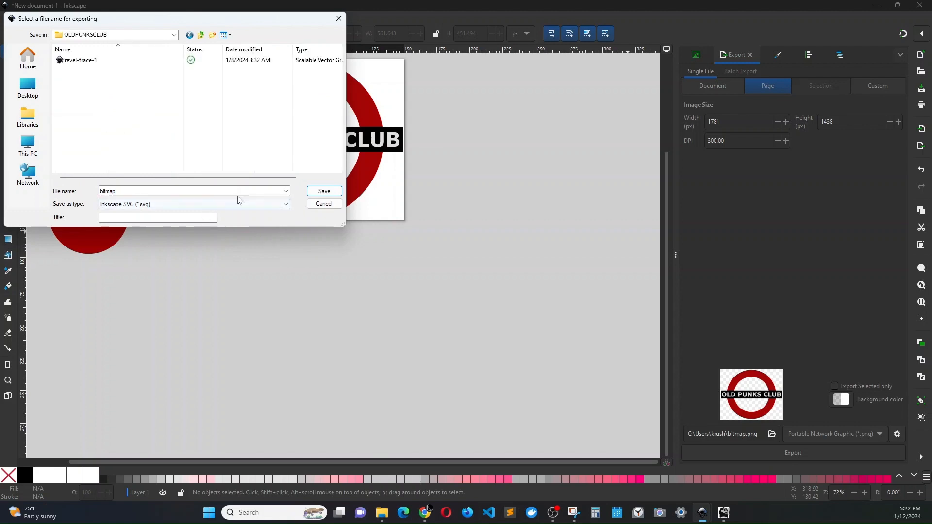
{"action": "left_click_drag", "start_coordinate": [123, 192], "coordinate": [99, 197]}
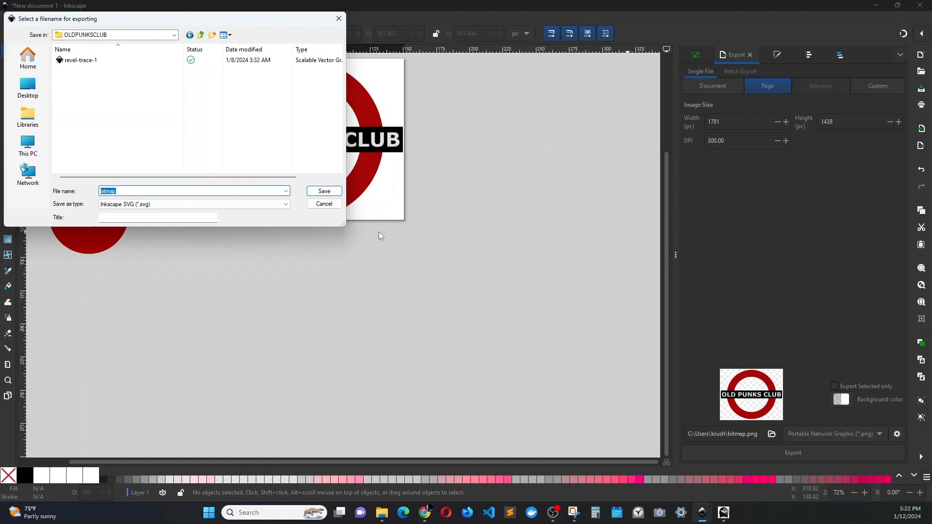
{"action": "type", "text": "opc-logo-v1"}
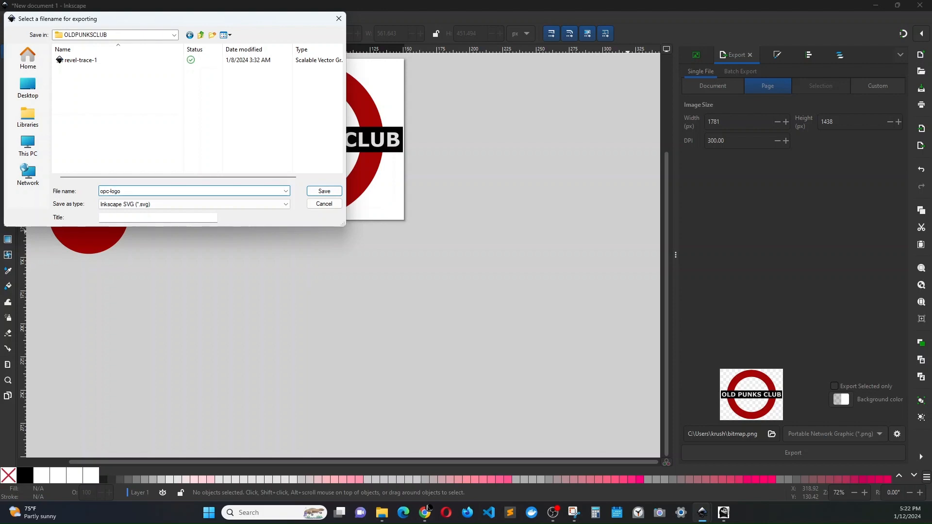
{"action": "type", "text": "-v1"}
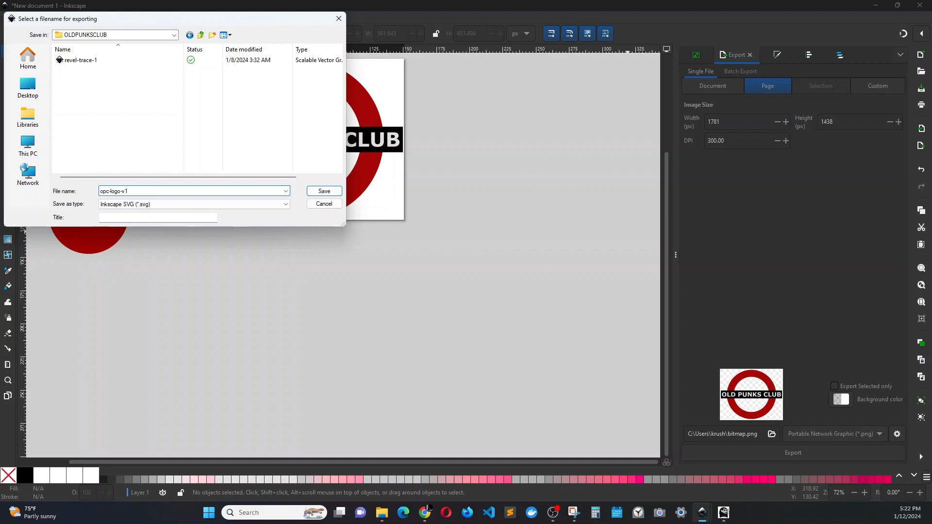
{"action": "left_click", "coordinate": [322, 192]}
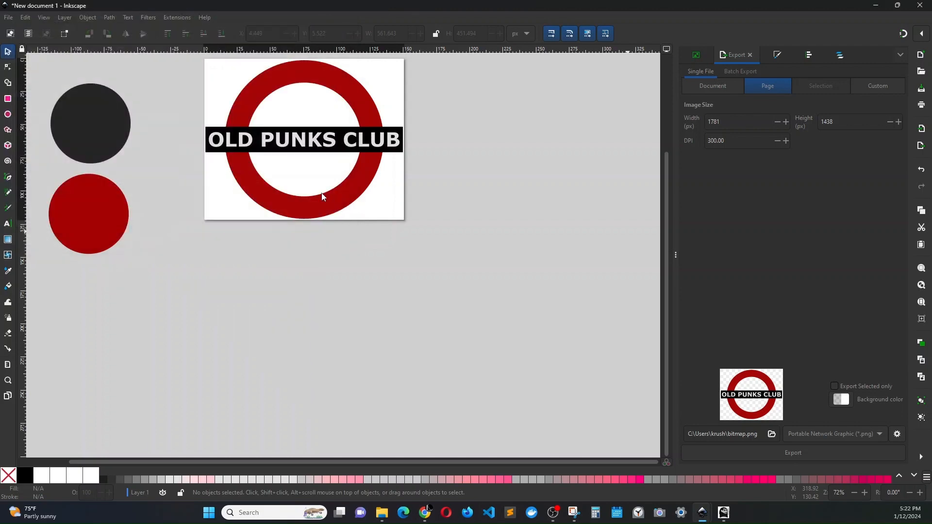
Change the export format to Portable Network Graphic and export the page as opc-logo-v1.png.
{"action": "left_click", "coordinate": [773, 434]}
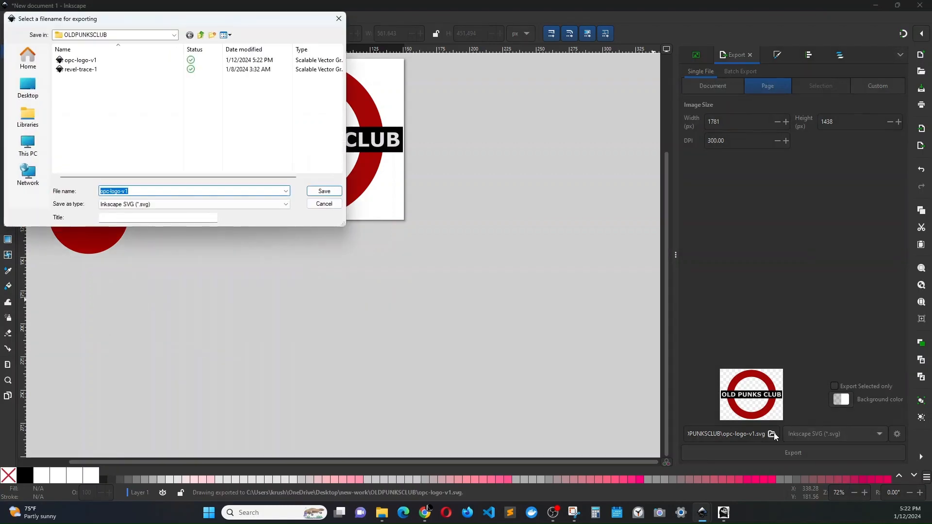
{"action": "left_click", "coordinate": [324, 203]}
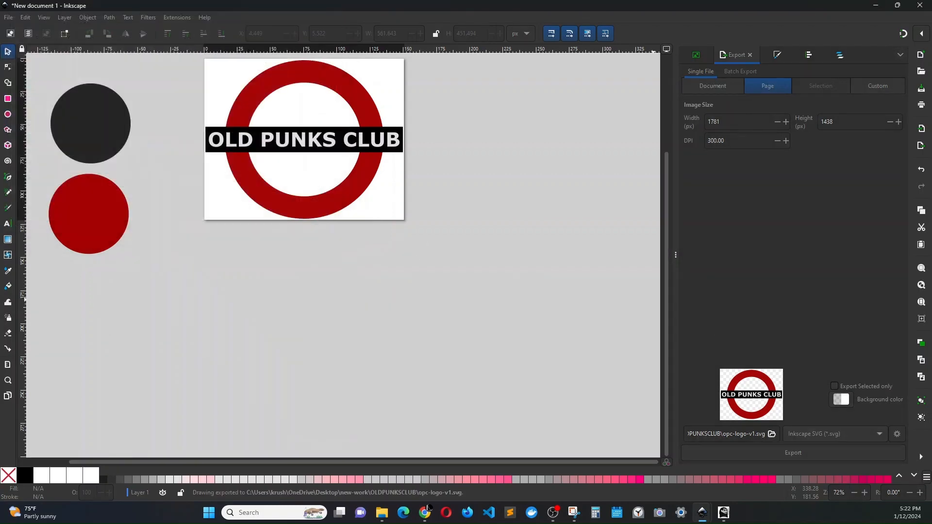
{"action": "left_click", "coordinate": [872, 437]}
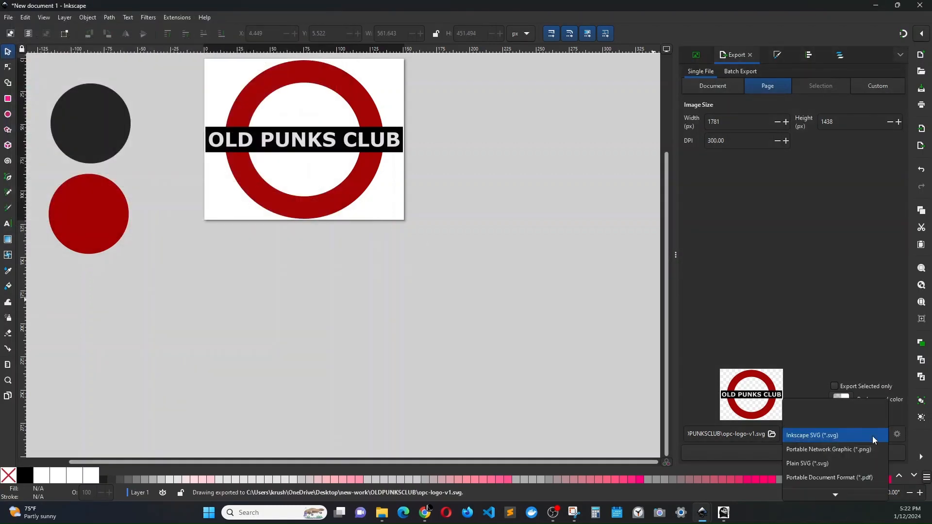
{"action": "left_click", "coordinate": [809, 465]}
{"action": "left_click", "coordinate": [831, 435]}
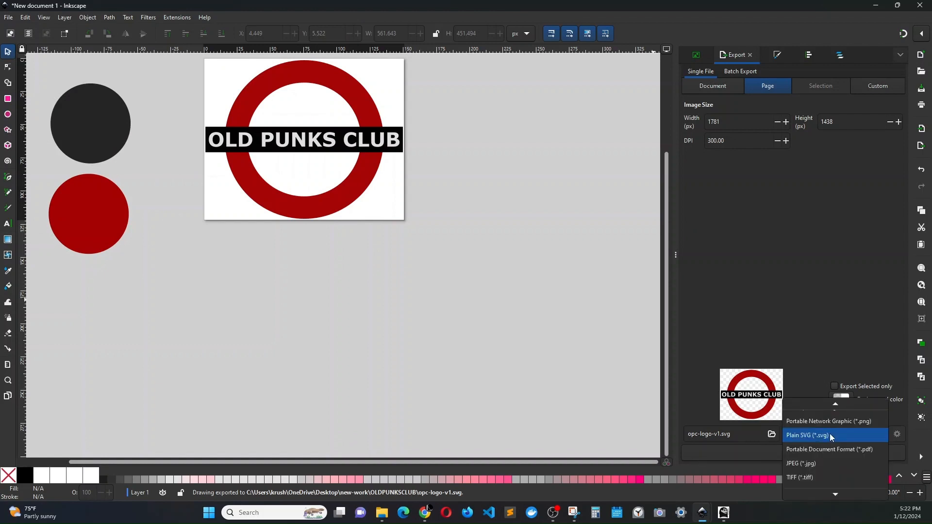
{"action": "left_click", "coordinate": [829, 424]}
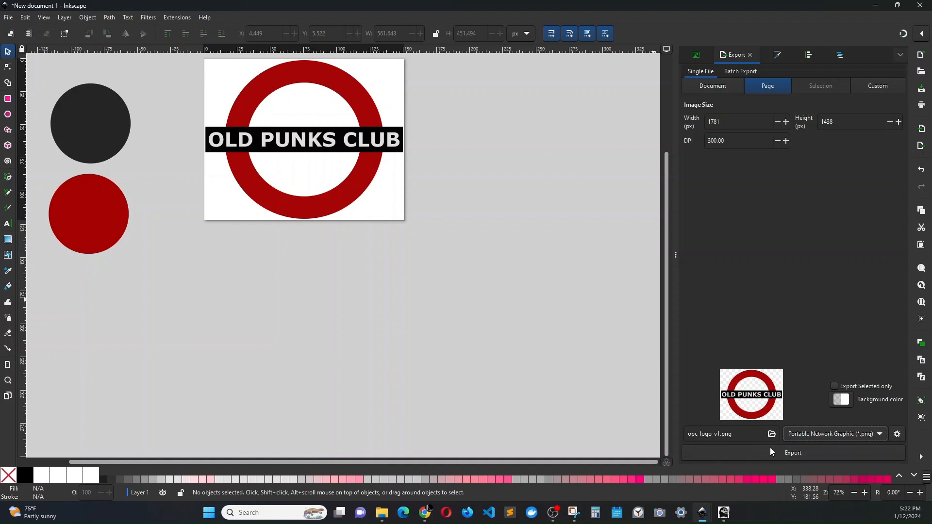
{"action": "left_click", "coordinate": [786, 456]}
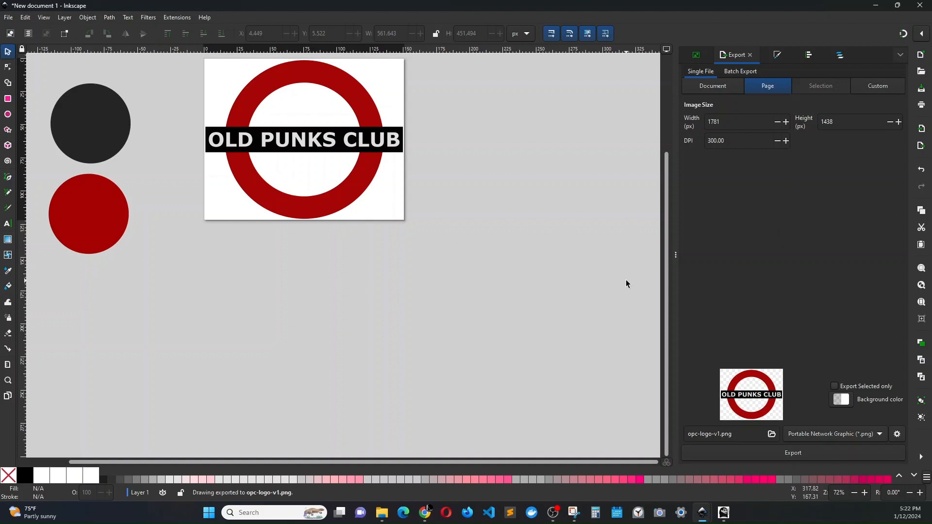
Export the page as Plain SVG under the name opc-logo-v1.svg, replacing the existing file.
{"action": "left_click", "coordinate": [880, 435]}
{"action": "left_click", "coordinate": [829, 454]}
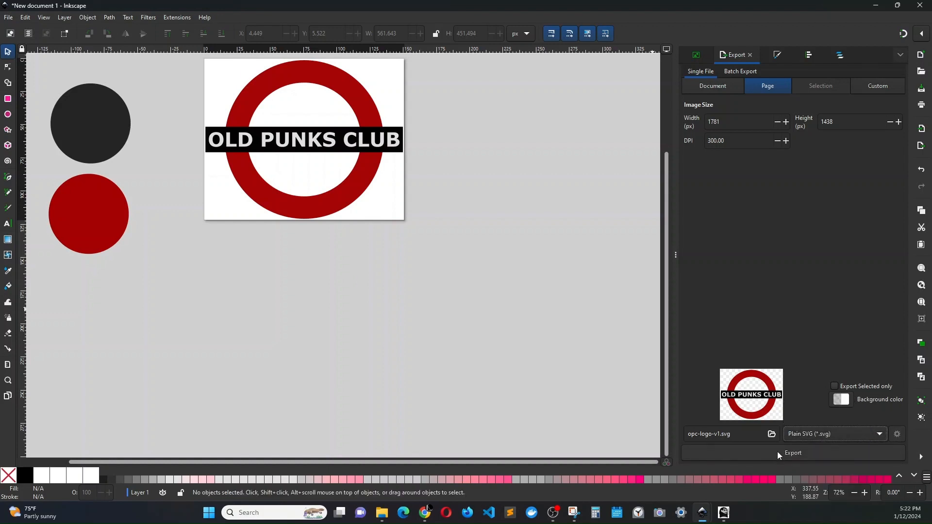
{"action": "left_click", "coordinate": [778, 453]}
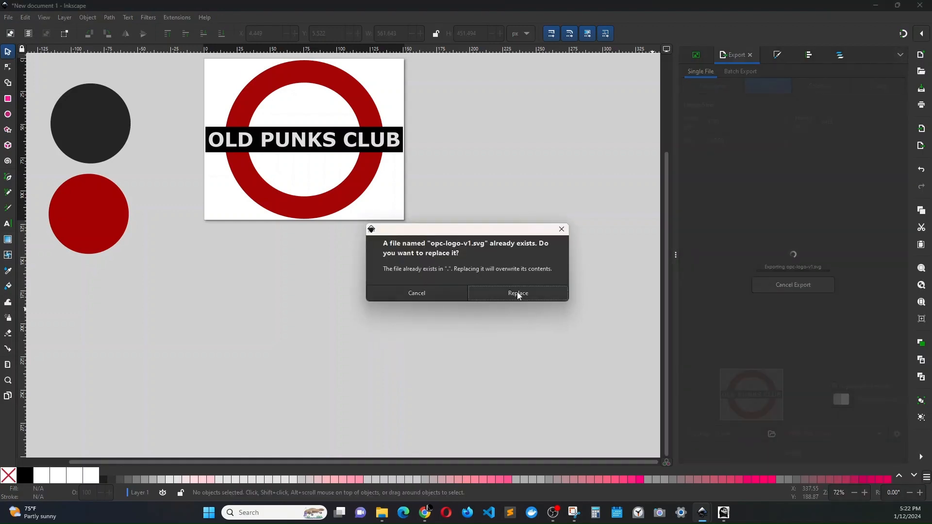
{"action": "left_click", "coordinate": [518, 294]}
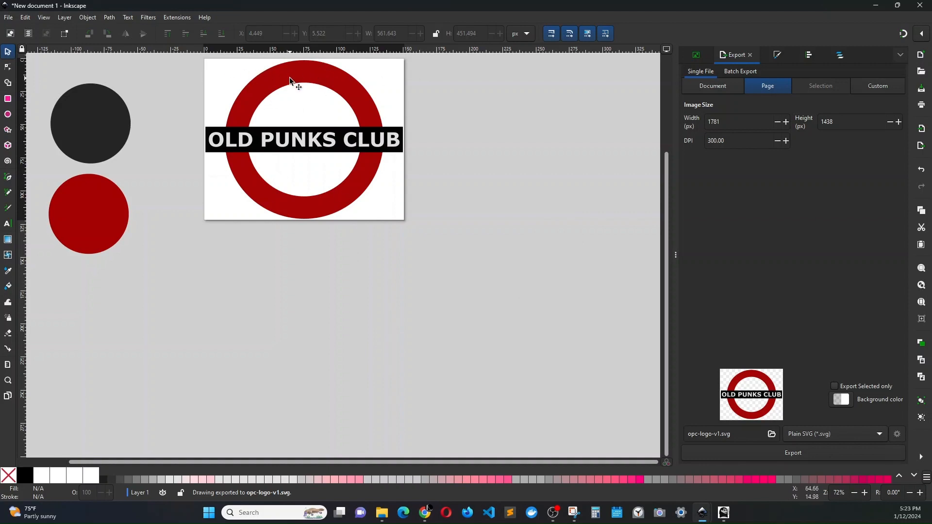
Move the roundel group off the page to the empty canvas below the red circle.
{"action": "left_click_drag", "start_coordinate": [289, 77], "coordinate": [127, 285]}
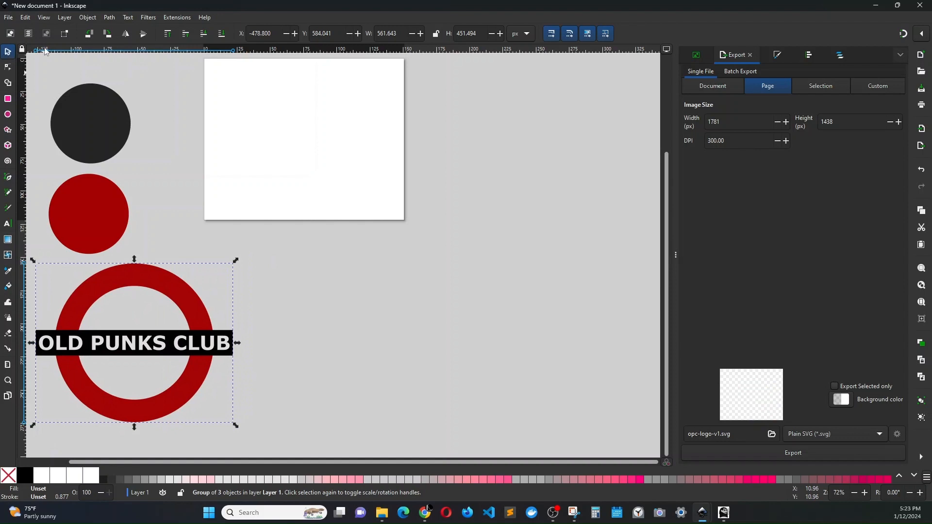
{"action": "left_click", "coordinate": [8, 18]}
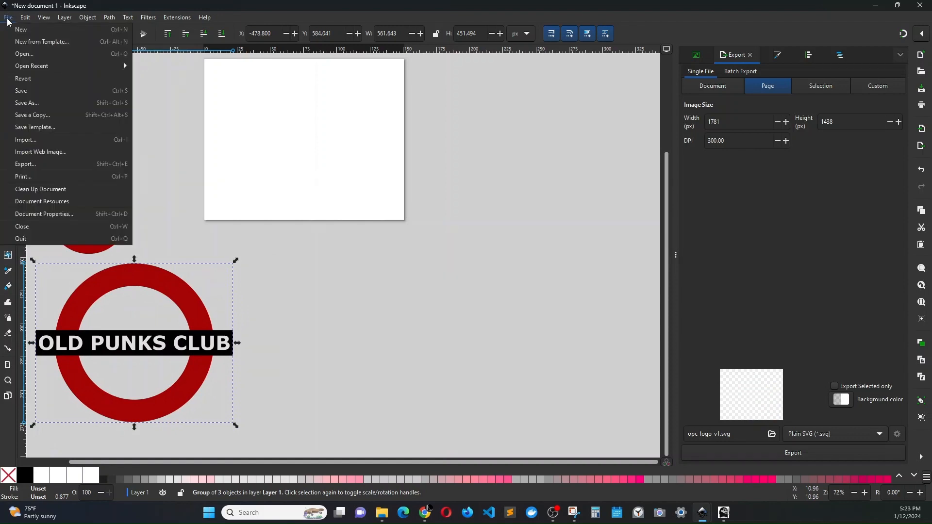
{"action": "left_click", "coordinate": [352, 273]}
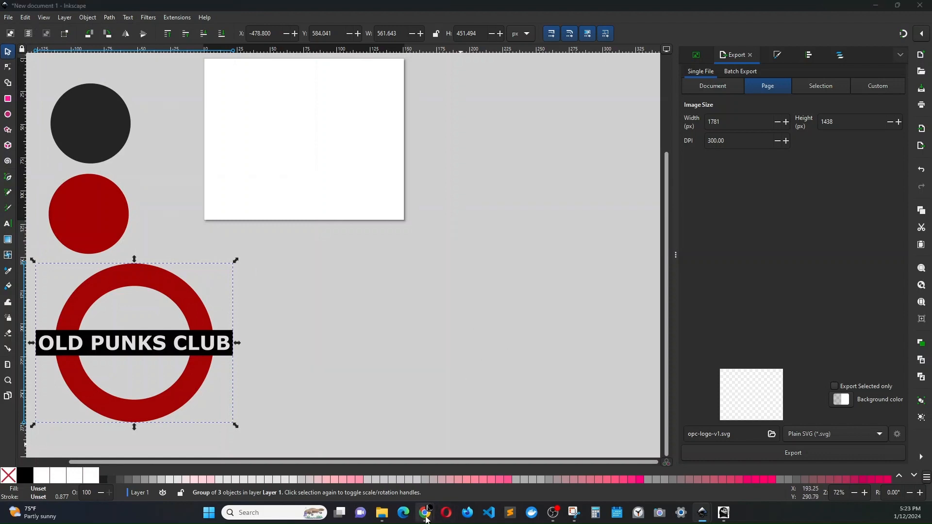
Switch to the POD Old Punks Store presentation in Chrome and select the blackletter Old Punks Club image on slide 5.
{"action": "mouse_move", "coordinate": [425, 516]}
{"action": "left_click", "coordinate": [477, 464]}
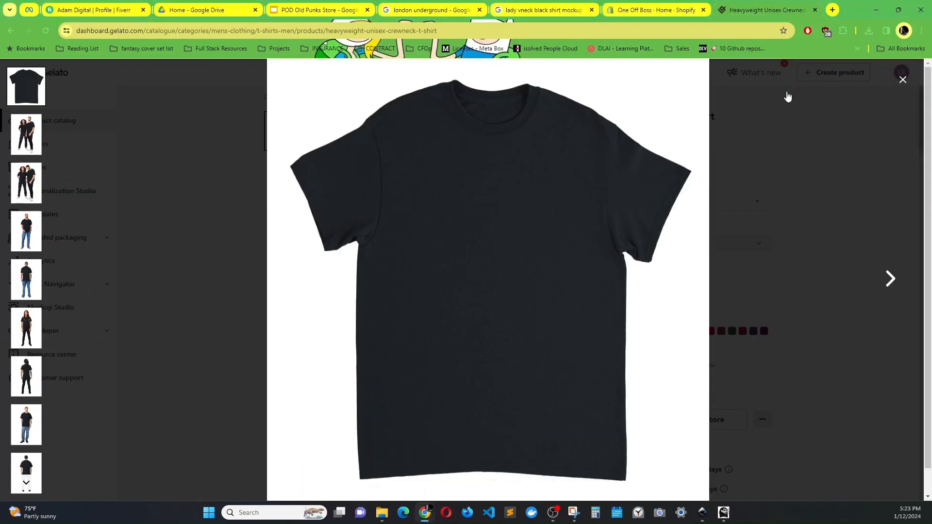
{"action": "left_click", "coordinate": [315, 10]}
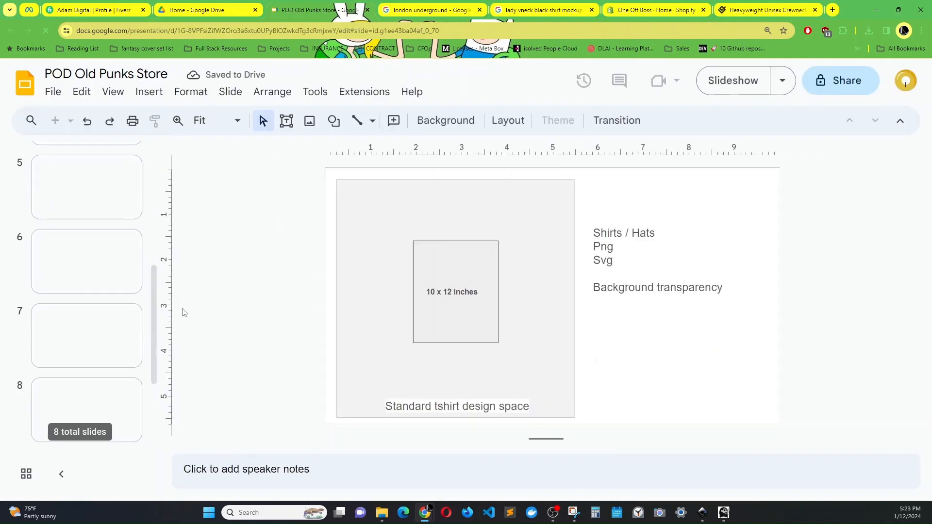
{"action": "scroll", "coordinate": [95, 273], "scroll_direction": "up", "scroll_amount": 2}
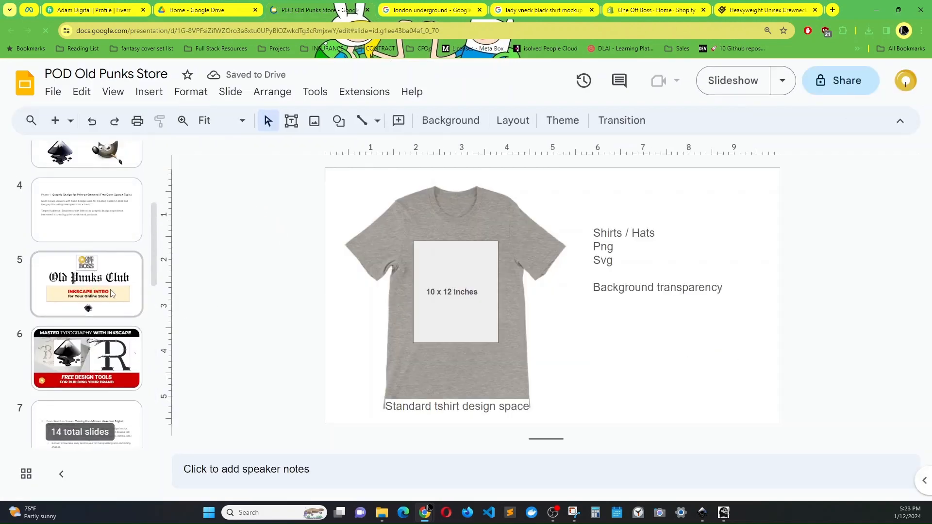
{"action": "left_click", "coordinate": [116, 271]}
{"action": "left_click", "coordinate": [564, 273]}
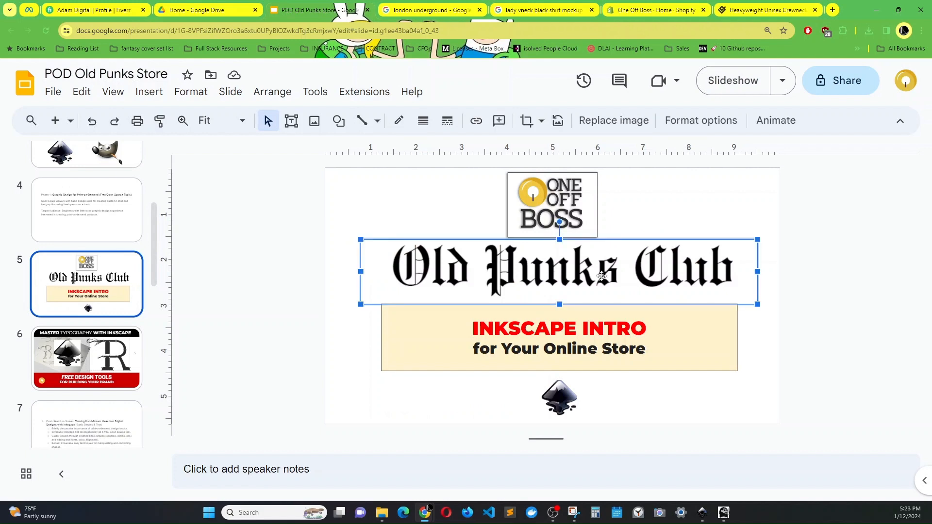
{"action": "double_click", "coordinate": [531, 275]}
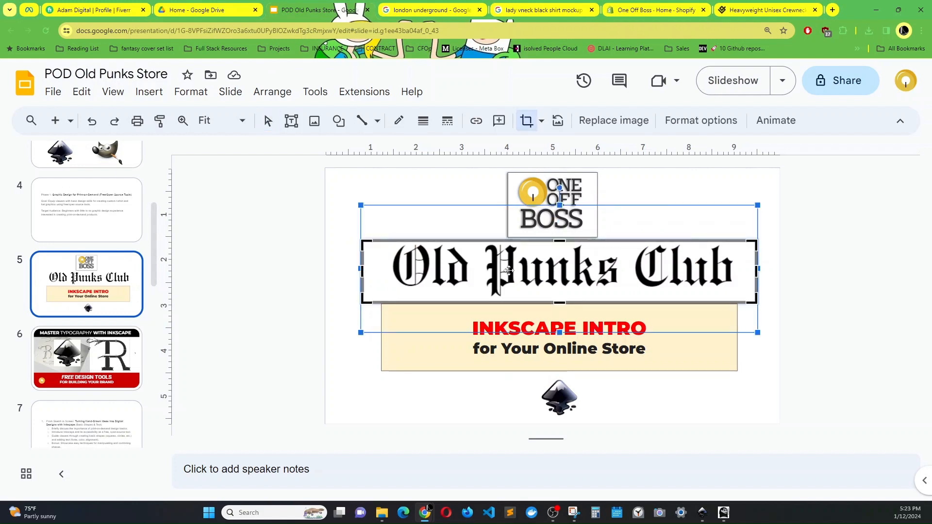
{"action": "double_click", "coordinate": [655, 270]}
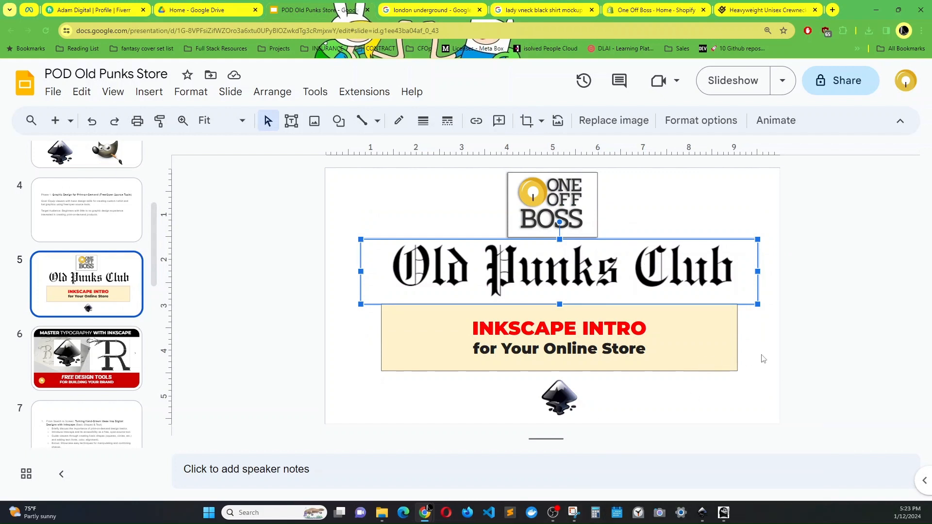
Capture the blackletter Old Punks Club lettering from the slide with Snipping Tool.
{"action": "left_click", "coordinate": [574, 512]}
{"action": "left_click", "coordinate": [131, 93]}
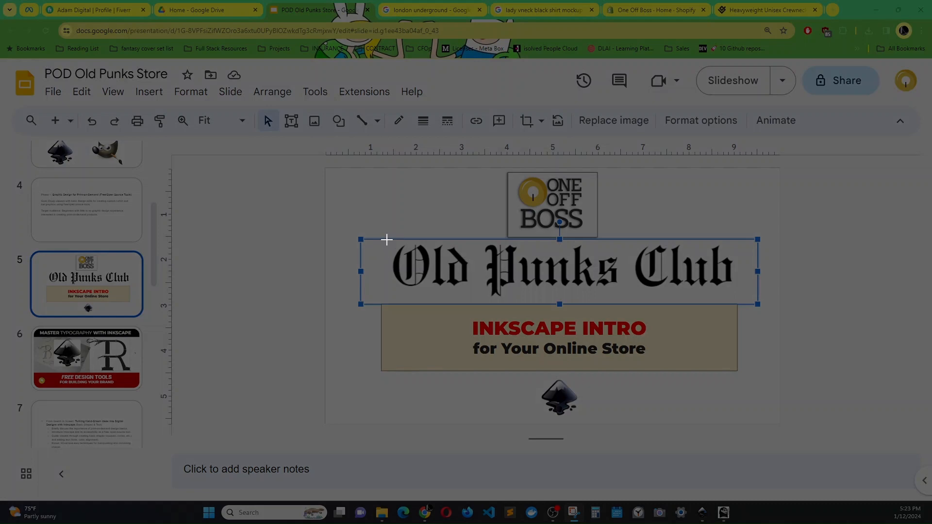
{"action": "left_click_drag", "start_coordinate": [388, 240], "coordinate": [739, 298]}
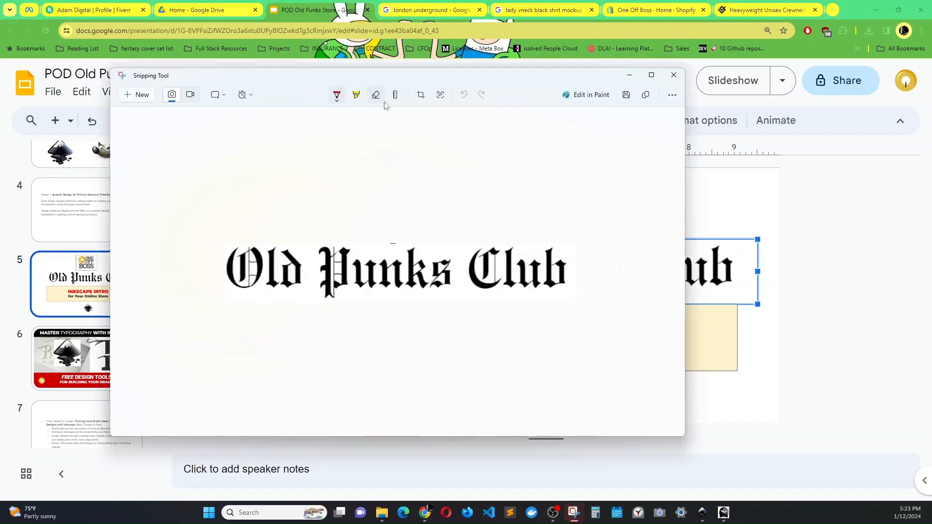
Crop the captured lettering to only the word Punks and copy the cropped image.
{"action": "left_click", "coordinate": [418, 95]}
{"action": "left_click_drag", "start_coordinate": [219, 270], "coordinate": [310, 274]}
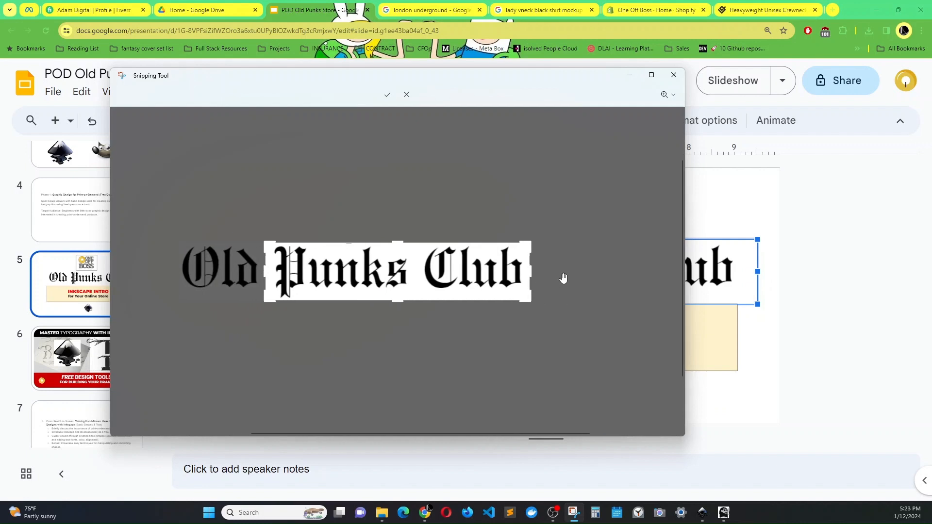
{"action": "left_click_drag", "start_coordinate": [531, 272], "coordinate": [412, 260]}
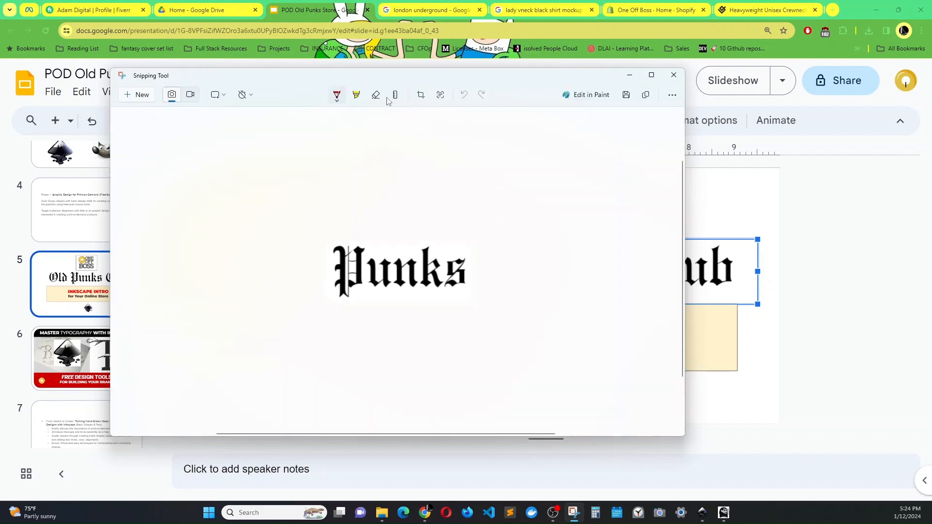
{"action": "left_click", "coordinate": [386, 95]}
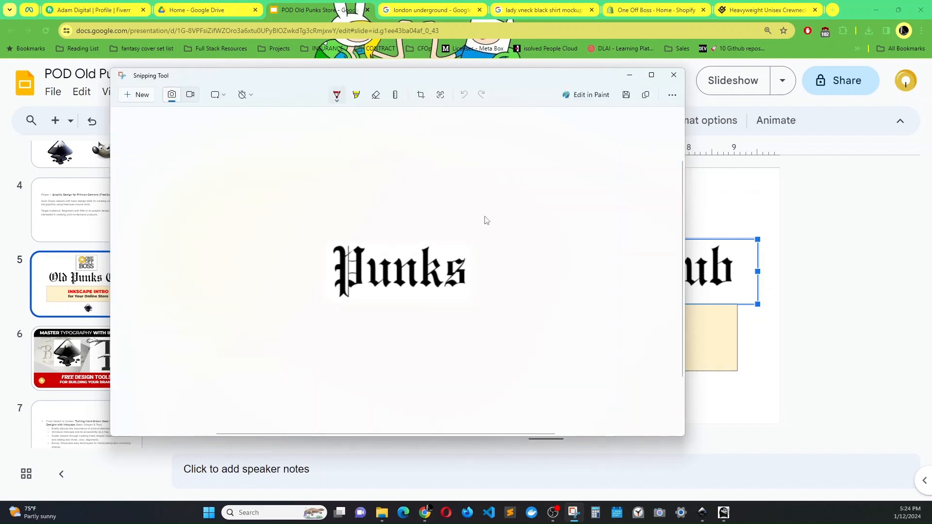
{"action": "left_click", "coordinate": [646, 95]}
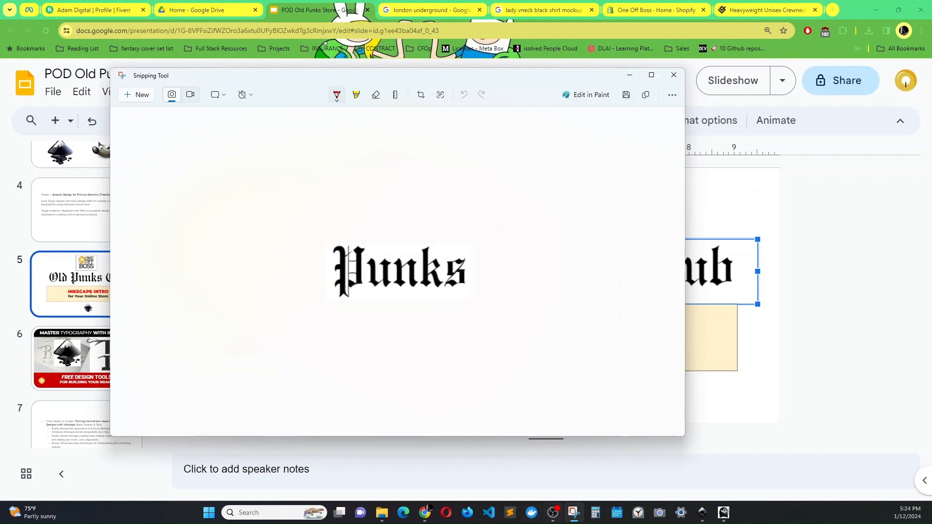
Switch to New document 1 in Inkscape and paste the Punks image onto the empty canvas below the page.
{"action": "left_click", "coordinate": [702, 513]}
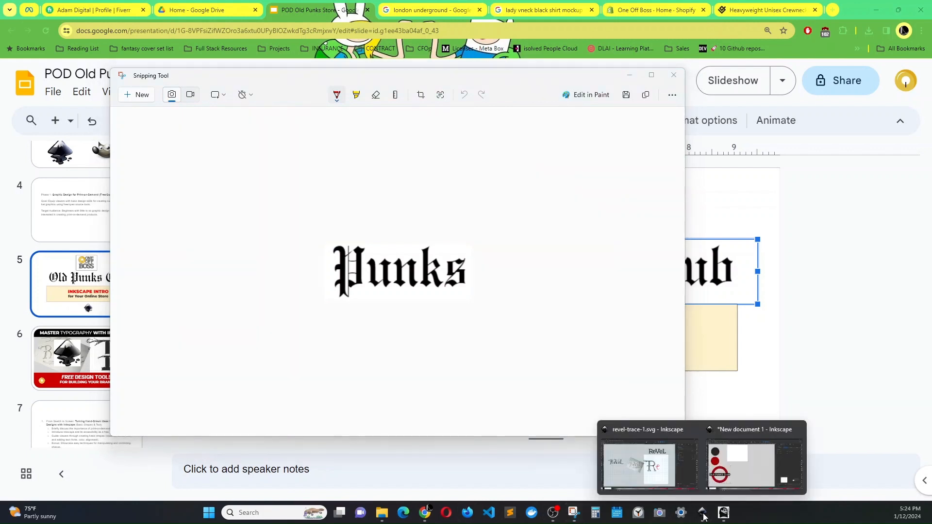
{"action": "left_click", "coordinate": [743, 466]}
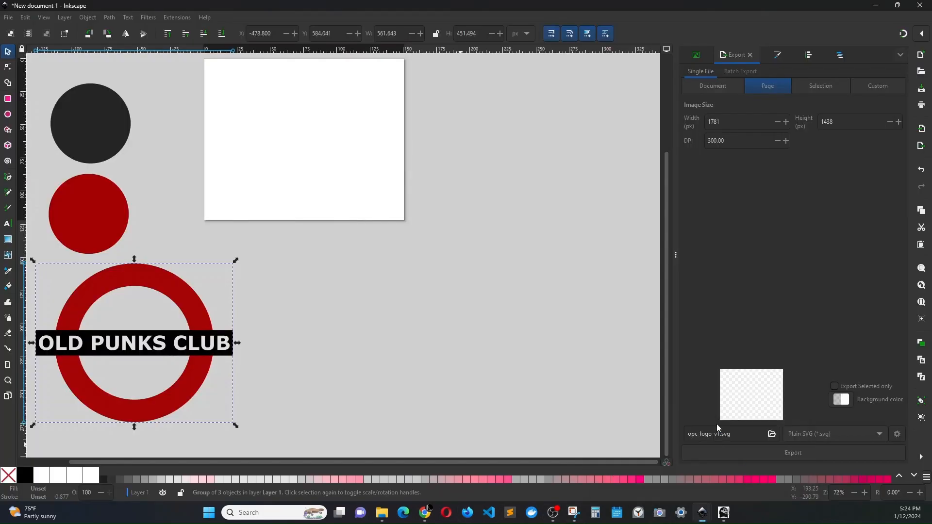
{"action": "left_click", "coordinate": [307, 168]}
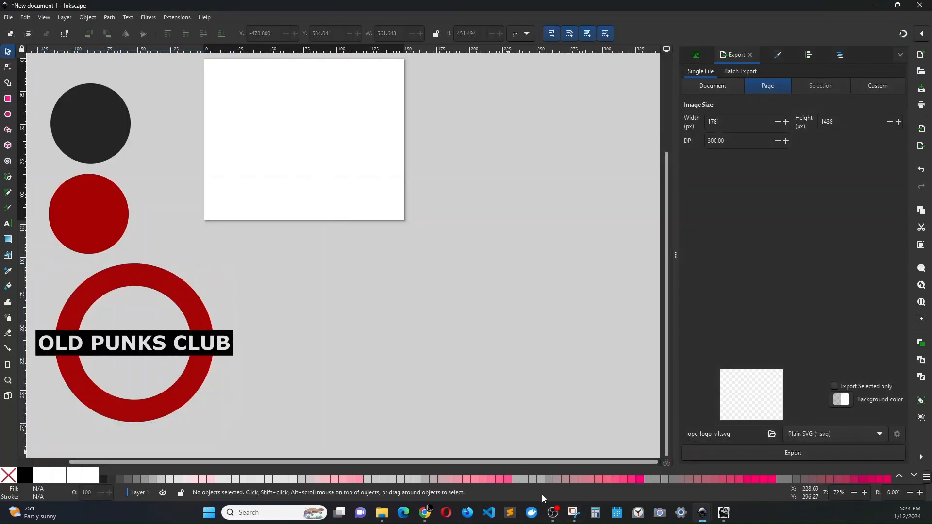
{"action": "key", "text": "ctrl+v"}
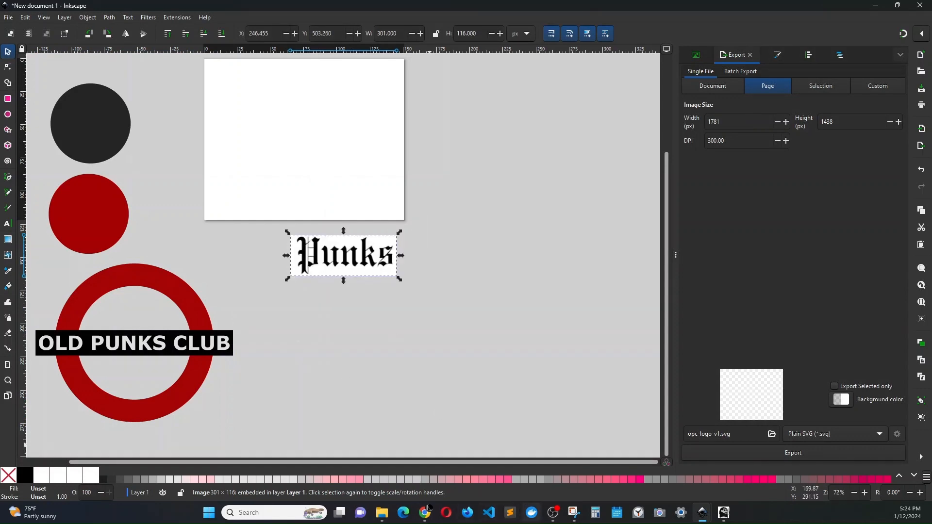
{"action": "mouse_move", "coordinate": [705, 517]}
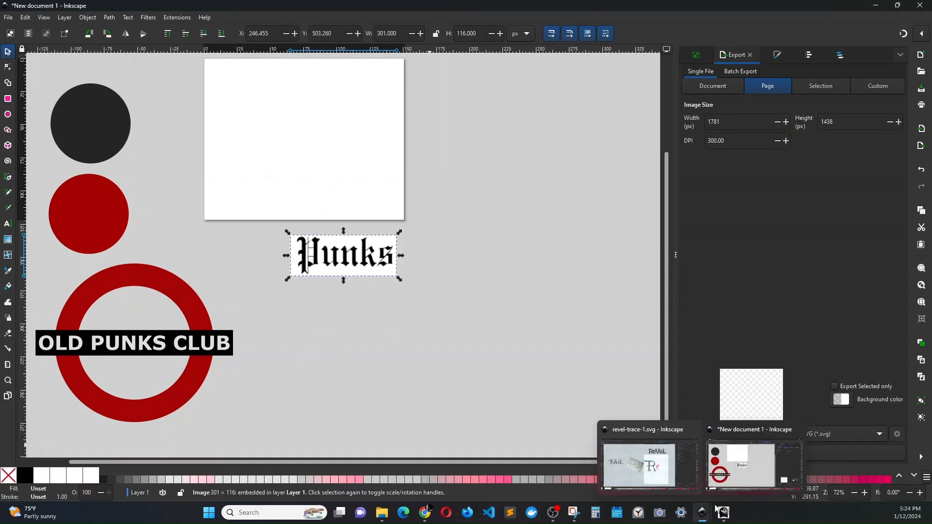
{"action": "left_click", "coordinate": [745, 464]}
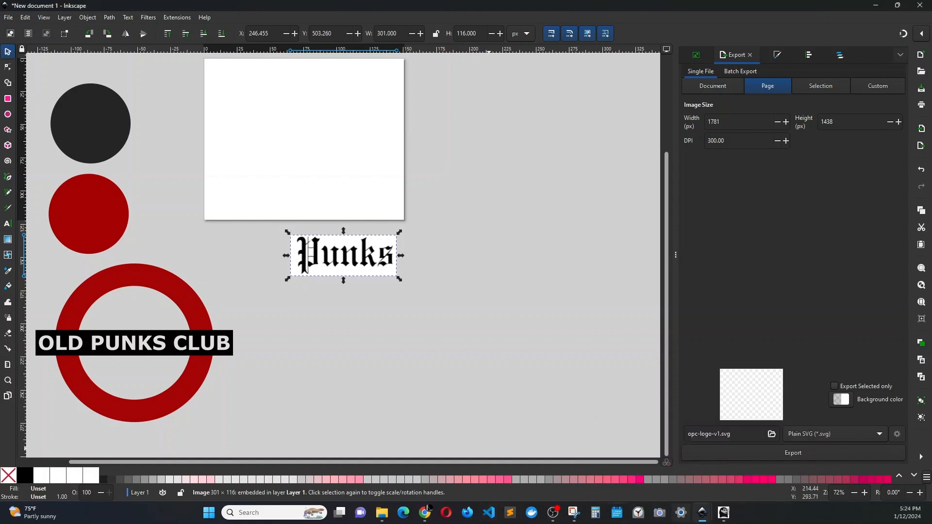
Switch to the POD Old Punks Store presentation in Chrome and add a blank slide after slide 14.
{"action": "mouse_move", "coordinate": [425, 513]}
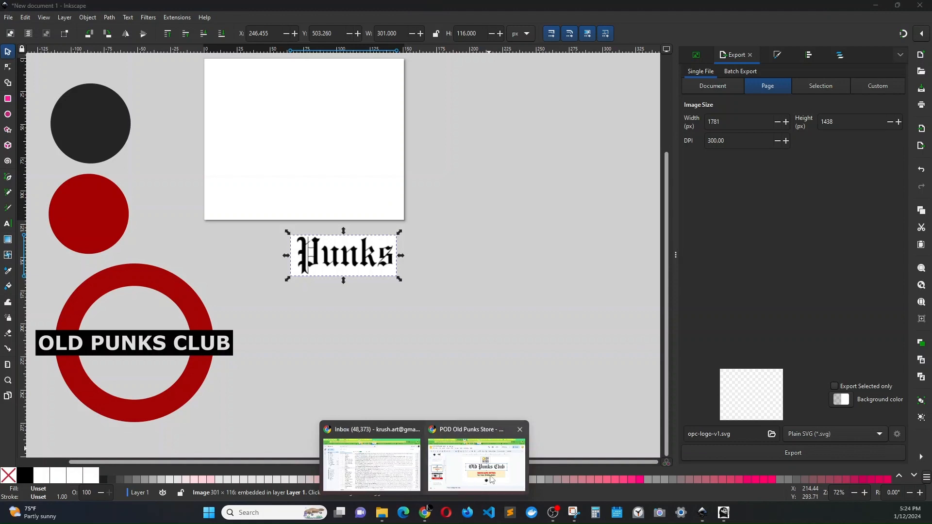
{"action": "left_click", "coordinate": [486, 454]}
{"action": "scroll", "coordinate": [63, 394], "scroll_direction": "down", "scroll_amount": 10}
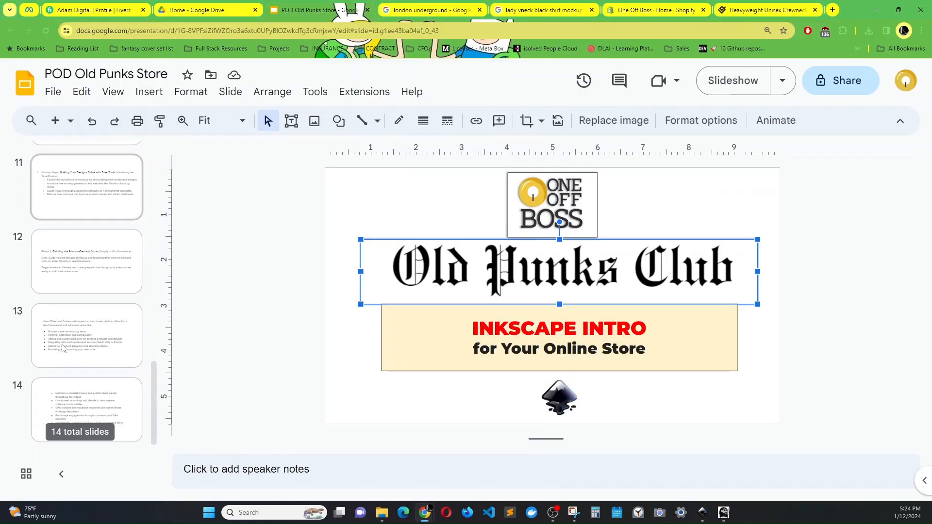
{"action": "left_click", "coordinate": [63, 394]}
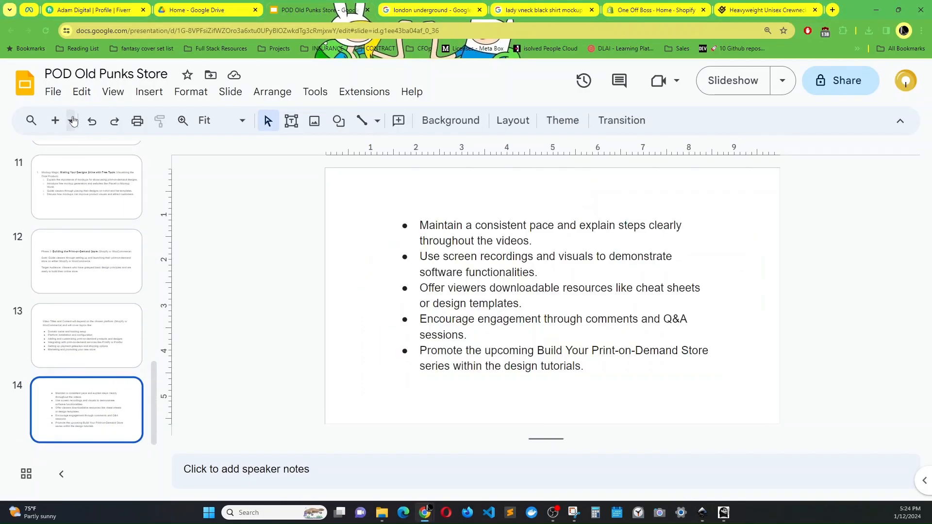
{"action": "left_click", "coordinate": [71, 120]}
{"action": "left_click", "coordinate": [189, 394]}
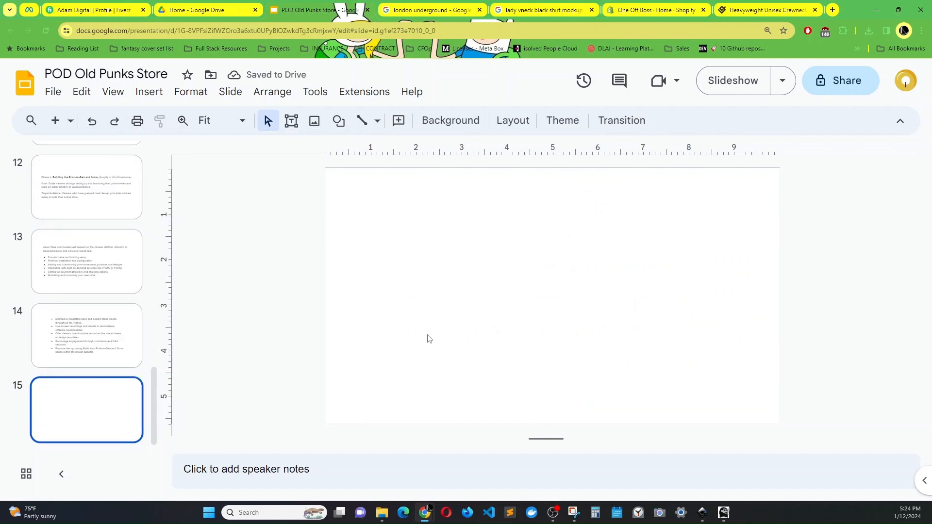
Add a text box reading PUNKS on the new slide and browse the fonts for a blackletter style such as Grenze Gotisch.
{"action": "left_click", "coordinate": [292, 121]}
{"action": "left_click_drag", "start_coordinate": [412, 230], "coordinate": [621, 303]}
{"action": "type", "text": "PUNKS"}
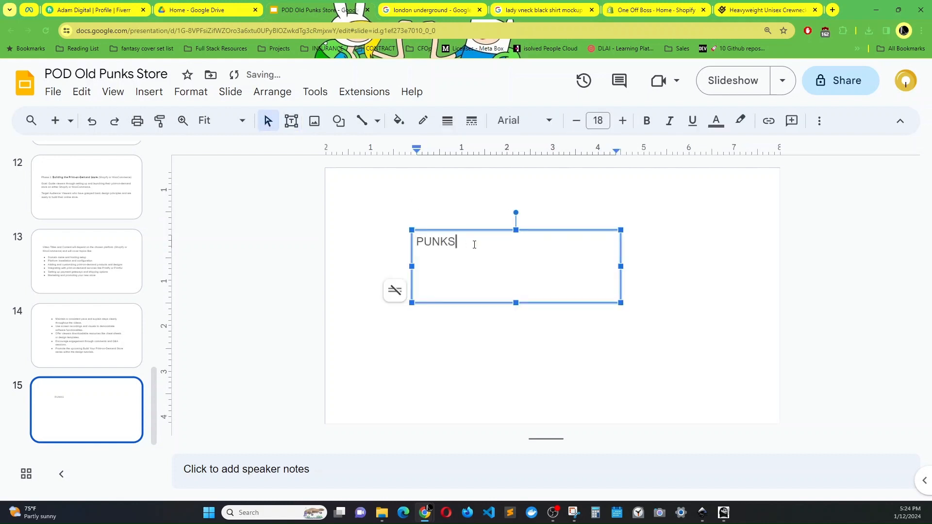
{"action": "left_click_drag", "start_coordinate": [474, 243], "coordinate": [410, 242]}
{"action": "left_click", "coordinate": [524, 121]}
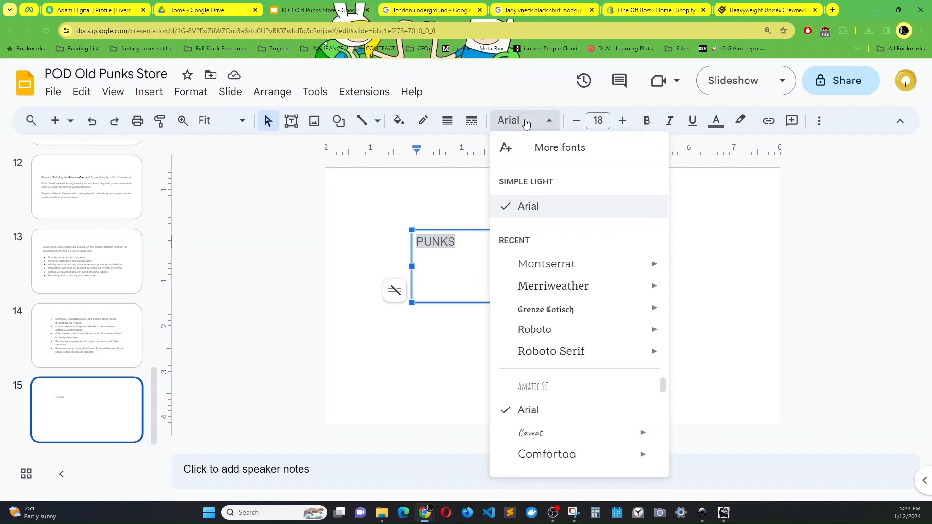
{"action": "mouse_move", "coordinate": [525, 313]}
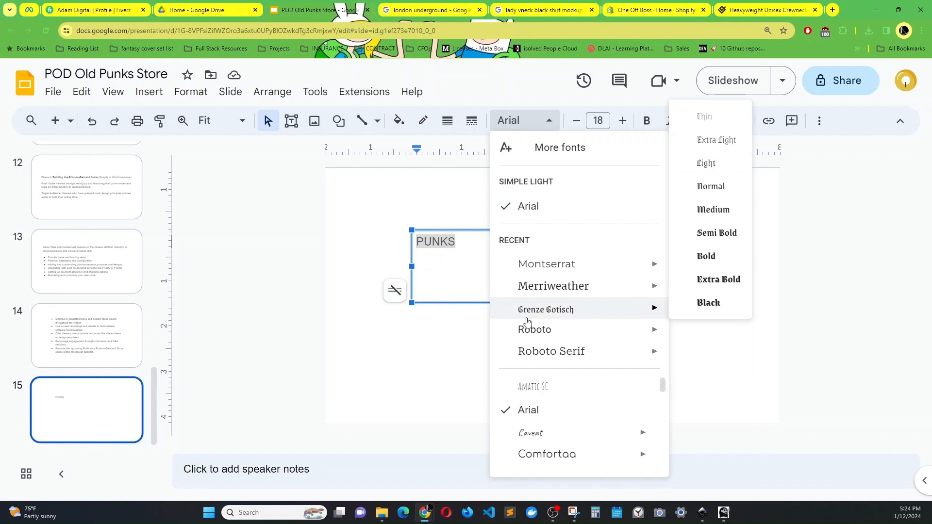
Dismiss the font choices and delete the PUNKS text box from the slide.
{"action": "left_click", "coordinate": [452, 362]}
{"action": "left_click_drag", "start_coordinate": [386, 228], "coordinate": [536, 301]}
{"action": "key", "text": "Delete"}
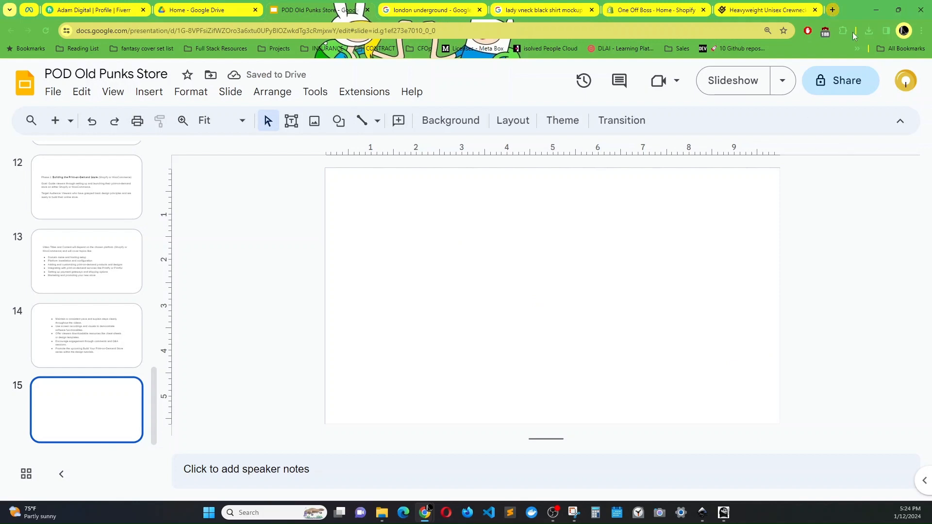
Open Canva in a new browser tab and open the recent Old Punks Club design from the projects.
{"action": "key", "text": "ctrl+t"}
{"action": "type", "text": "canva"}
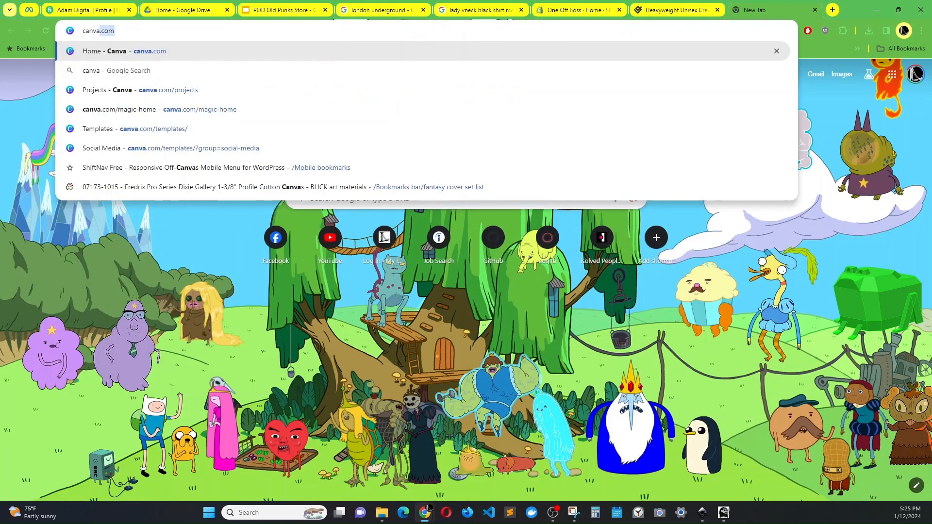
{"action": "key", "text": "Return"}
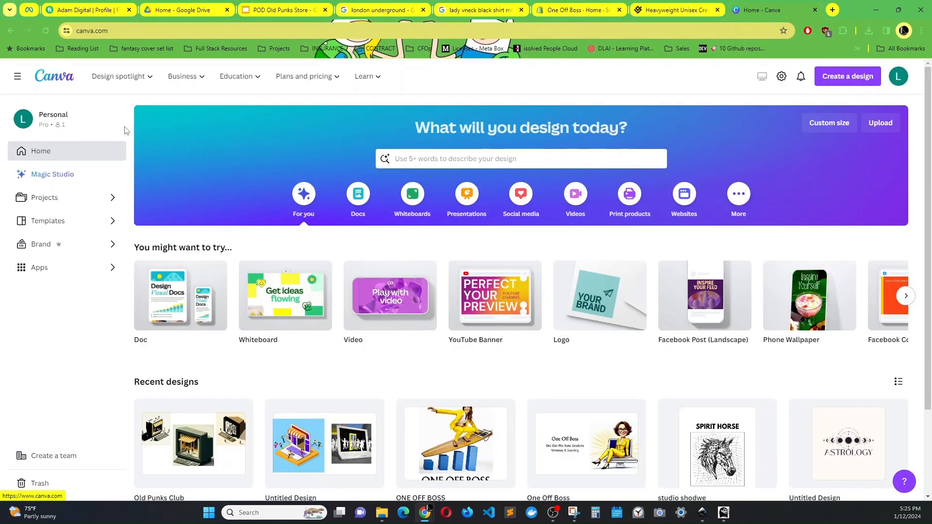
{"action": "left_click", "coordinate": [56, 201]}
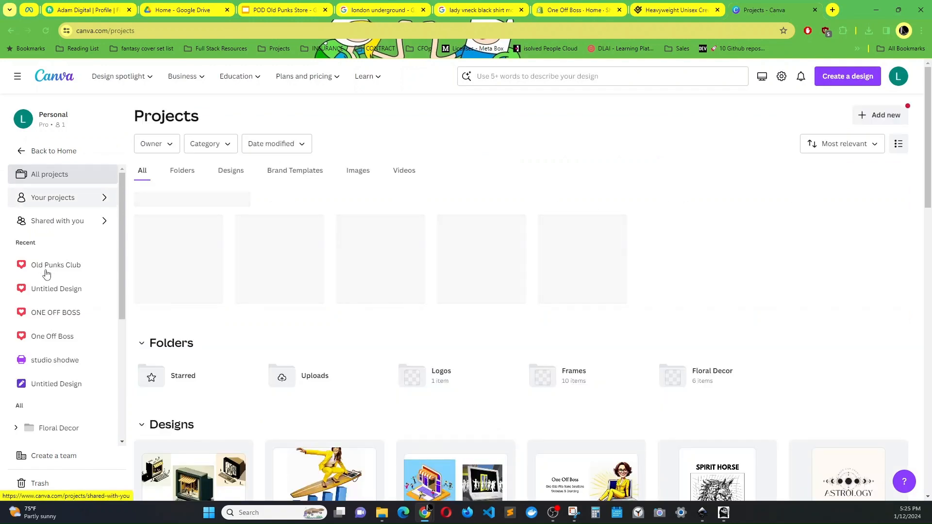
{"action": "left_click", "coordinate": [45, 267]}
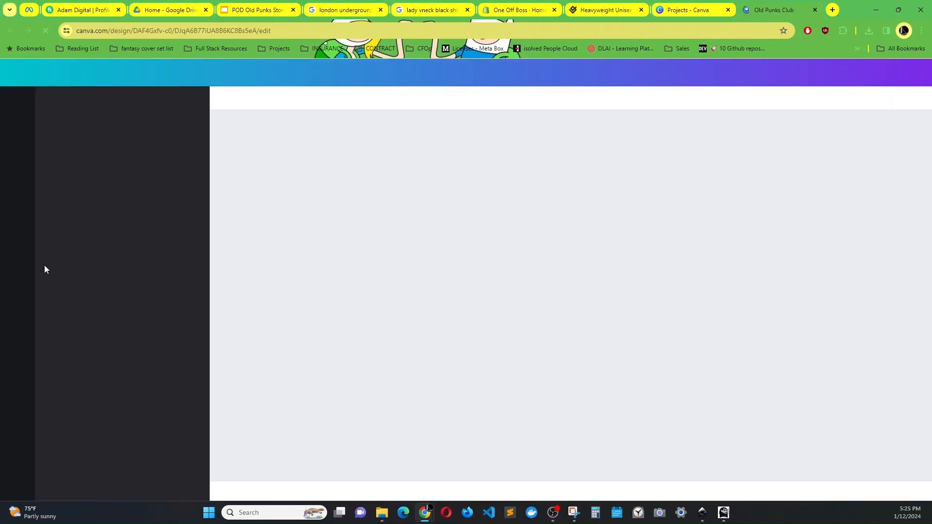
Change the middle word of the blackletter Old Punks Club text on page 3 to all-capital PUNKS.
{"action": "scroll", "coordinate": [352, 269], "scroll_direction": "down", "scroll_amount": 10}
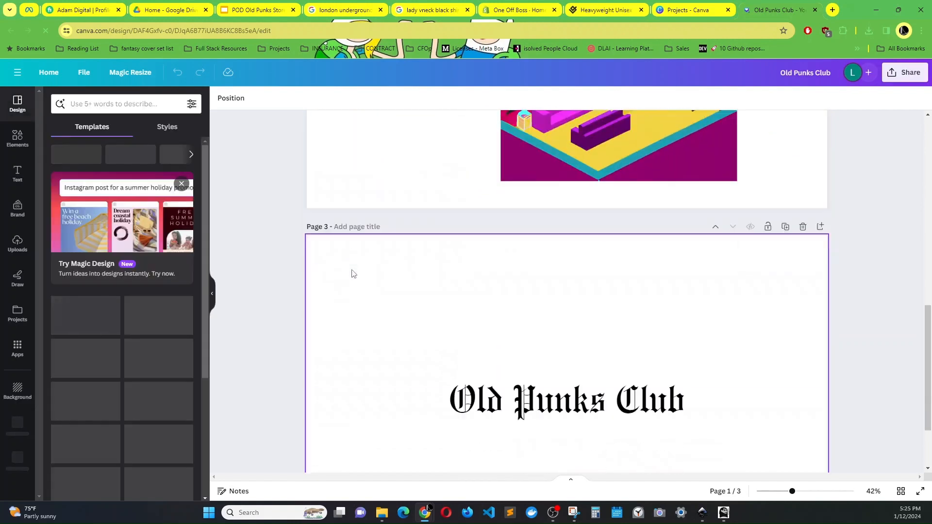
{"action": "scroll", "coordinate": [353, 275], "scroll_direction": "down", "scroll_amount": 2}
{"action": "left_click", "coordinate": [561, 302]}
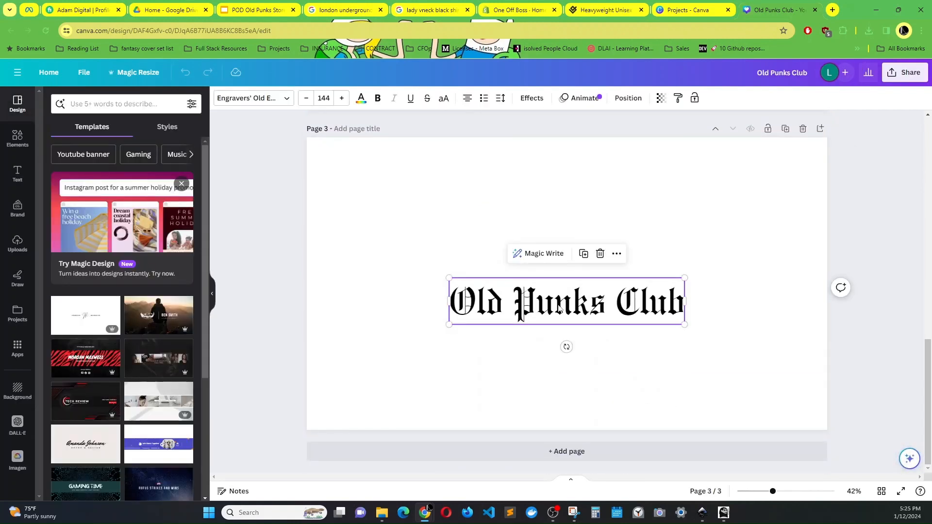
{"action": "triple_click", "coordinate": [560, 306]}
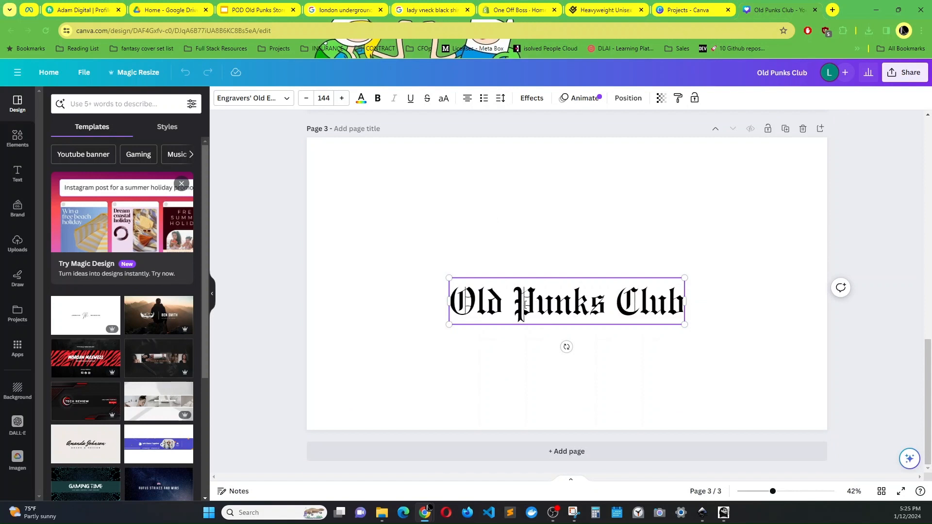
{"action": "left_click_drag", "start_coordinate": [535, 305], "coordinate": [606, 307]}
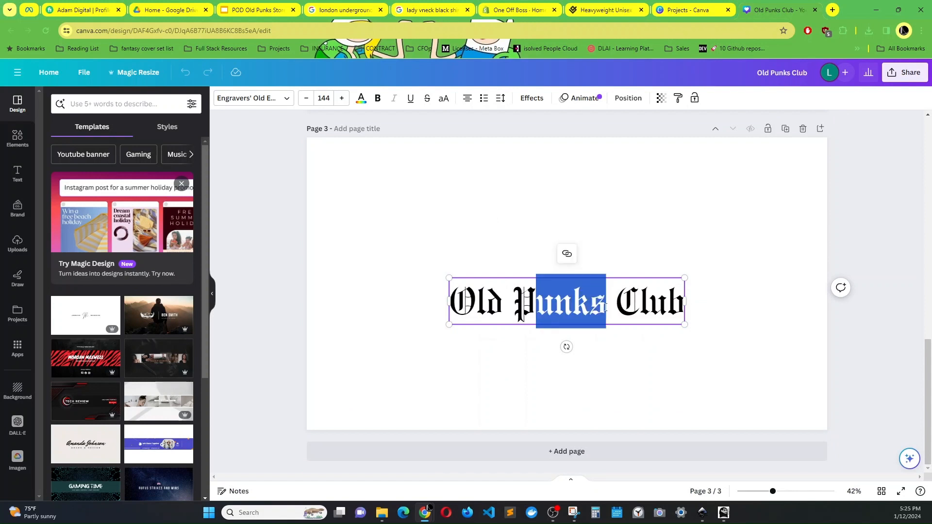
{"action": "type", "text": "UNKS"}
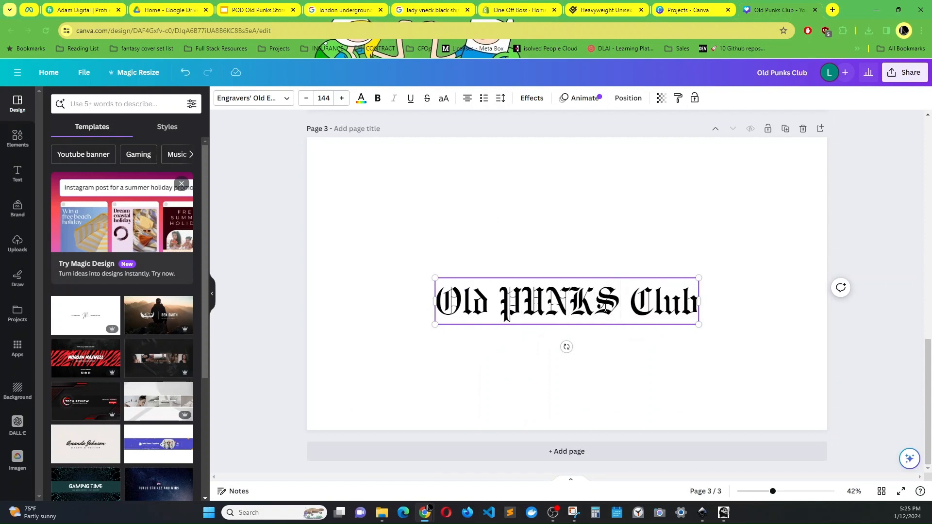
{"action": "left_click", "coordinate": [725, 262]}
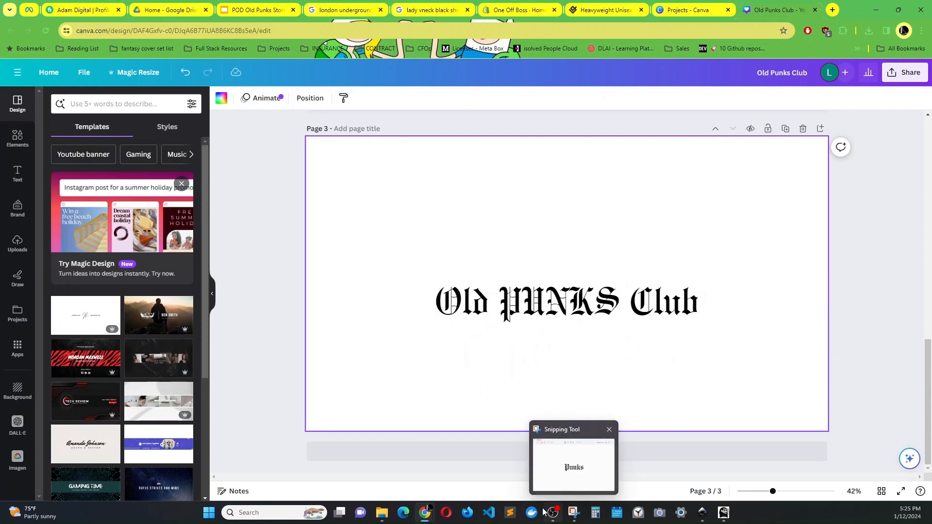
{"action": "left_click", "coordinate": [586, 292]}
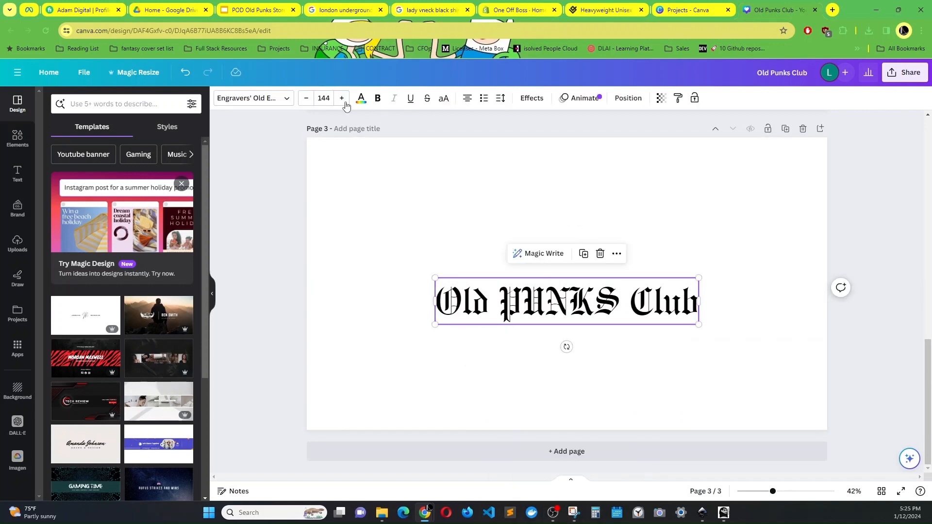
{"action": "left_click", "coordinate": [323, 99]}
{"action": "left_click", "coordinate": [610, 382]}
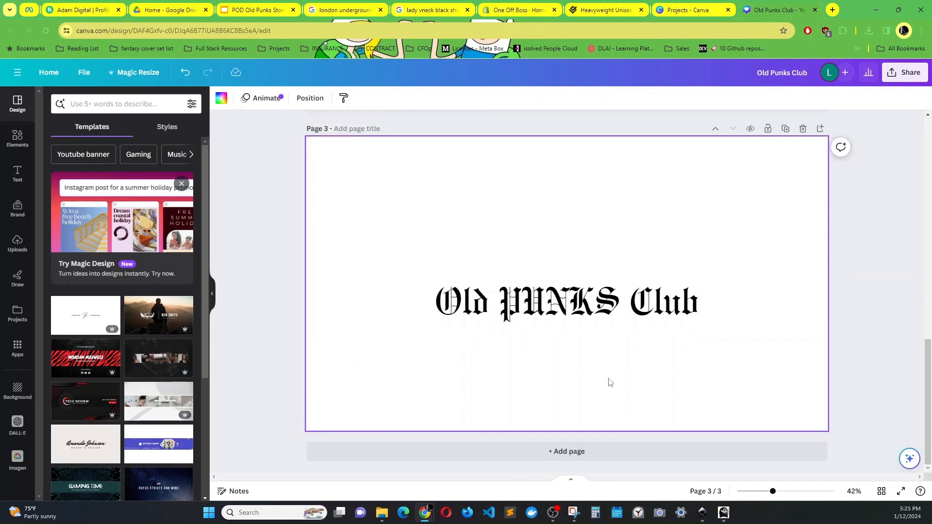
Capture the blackletter word PUNKS from page 3 with Snipping Tool and copy the snip.
{"action": "left_click", "coordinate": [574, 513]}
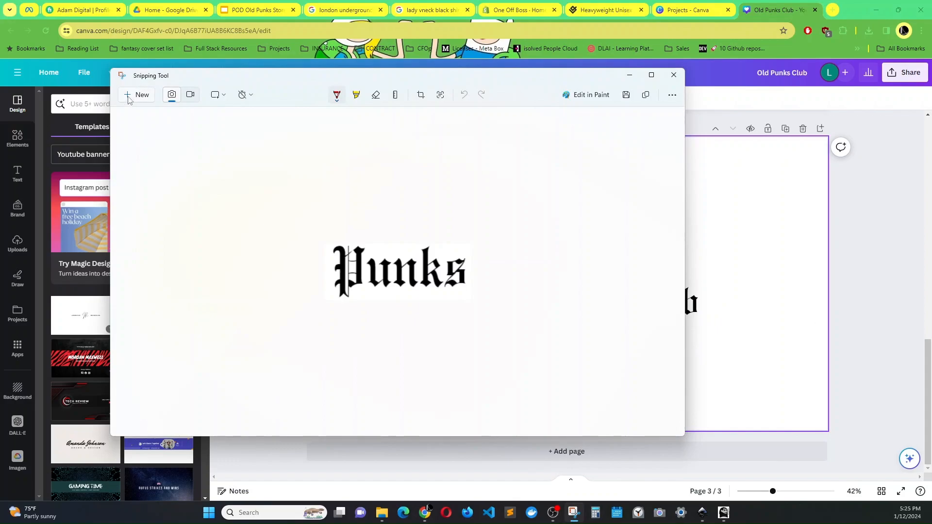
{"action": "left_click", "coordinate": [128, 97]}
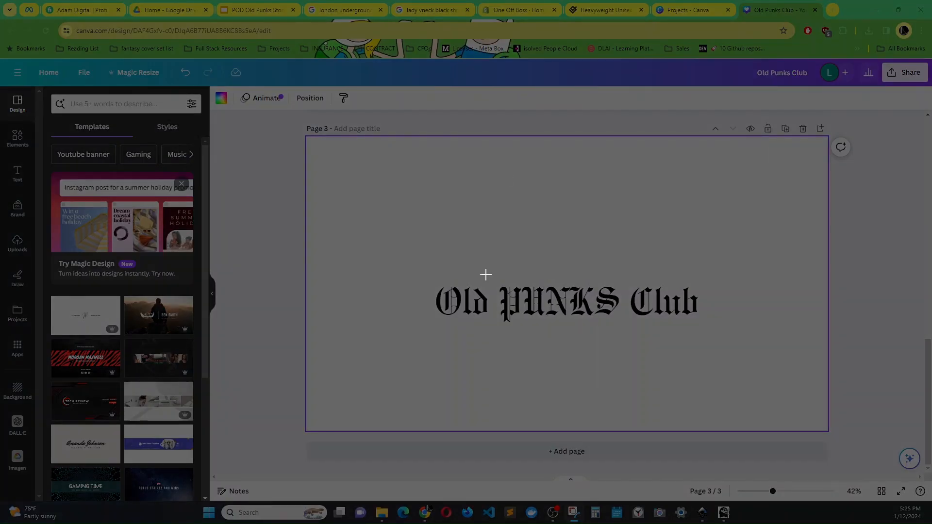
{"action": "left_click_drag", "start_coordinate": [491, 278], "coordinate": [627, 333]}
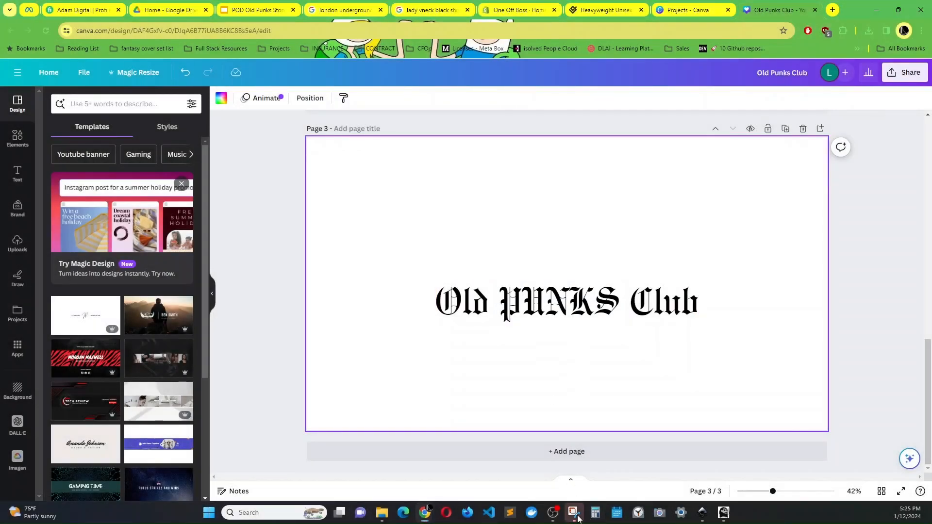
{"action": "left_click", "coordinate": [645, 94]}
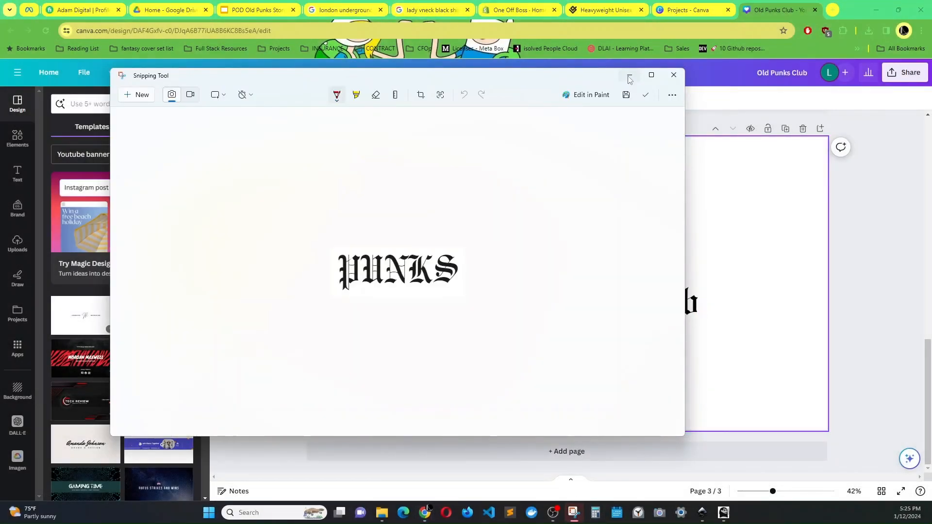
Switch to the new Inkscape document and replace the Punks image with the copied PUNKS snip, enlarged to about 484 px wide.
{"action": "left_click", "coordinate": [629, 76]}
{"action": "mouse_move", "coordinate": [702, 513]}
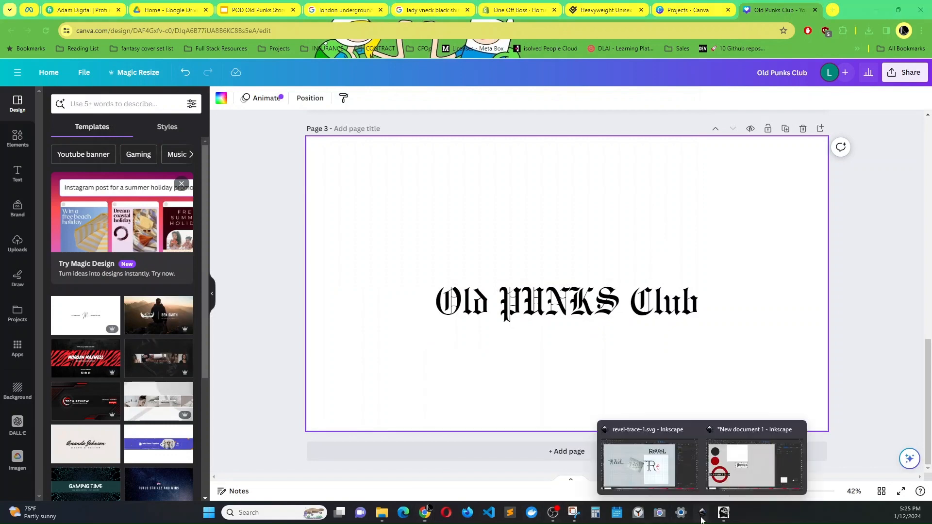
{"action": "left_click", "coordinate": [733, 487]}
{"action": "left_click", "coordinate": [370, 264]}
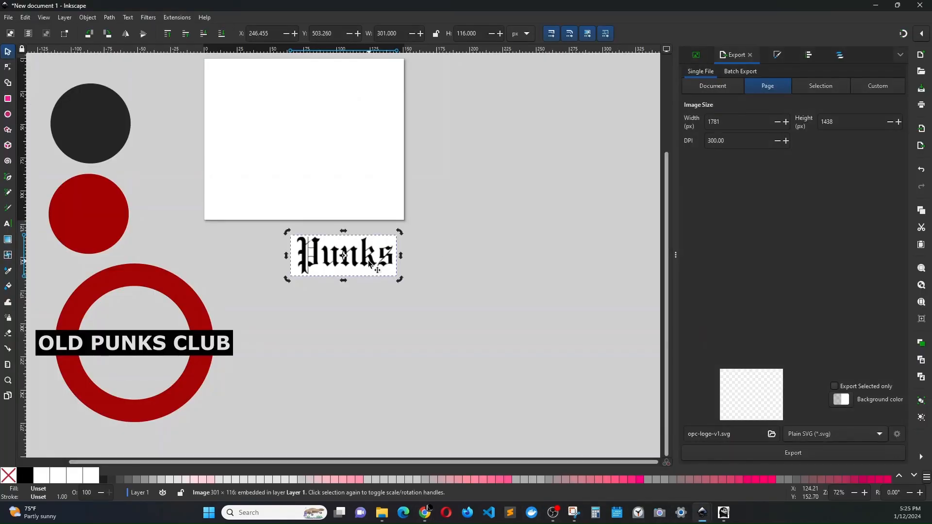
{"action": "key", "text": "Delete"}
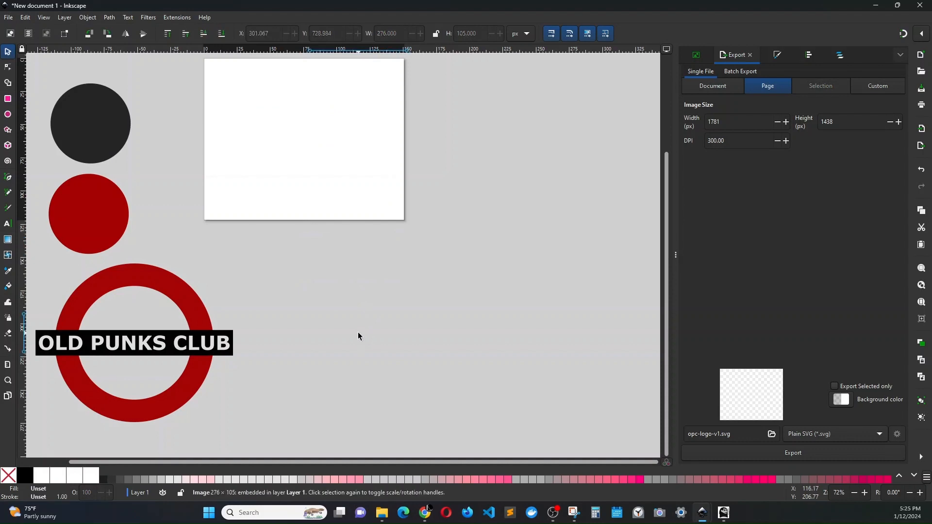
{"action": "key", "text": "ctrl+v"}
{"action": "left_click_drag", "start_coordinate": [410, 287], "coordinate": [526, 328]}
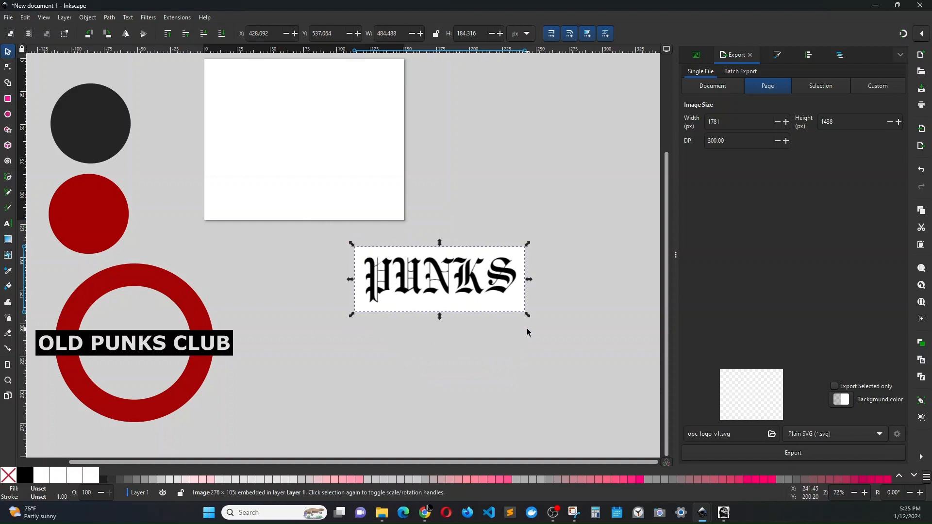
Trace the PUNKS image into a vector path with a single-scan bitmap trace in Autotrace mode.
{"action": "left_click", "coordinate": [411, 352]}
{"action": "left_click", "coordinate": [408, 302]}
{"action": "left_click", "coordinate": [111, 19]}
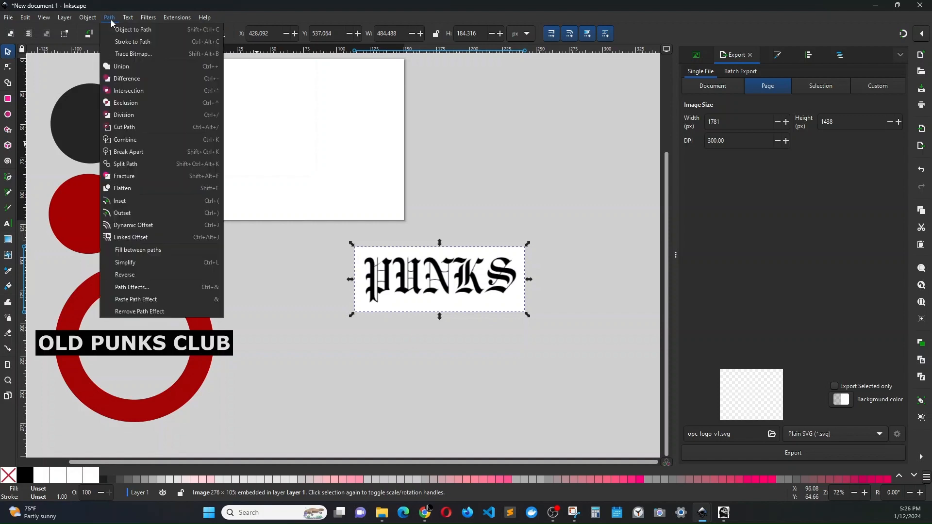
{"action": "left_click", "coordinate": [129, 54]}
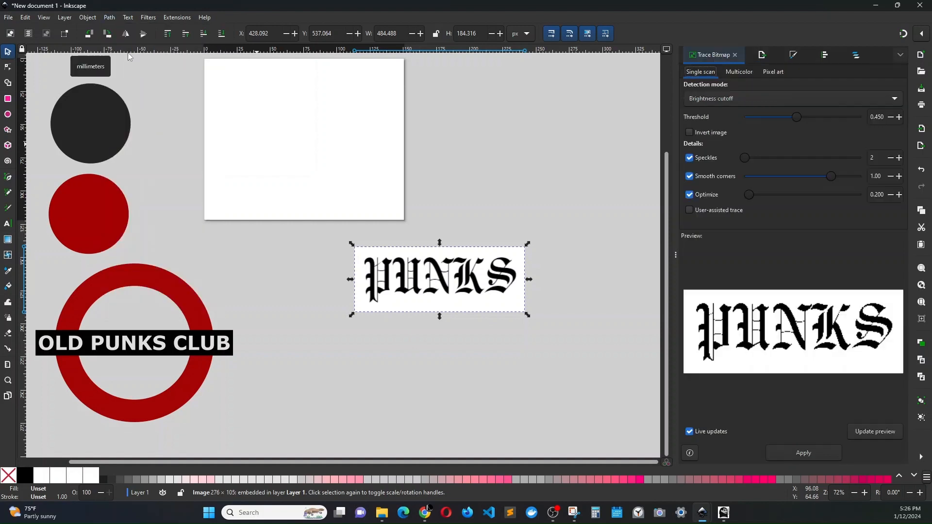
{"action": "left_click", "coordinate": [734, 99]}
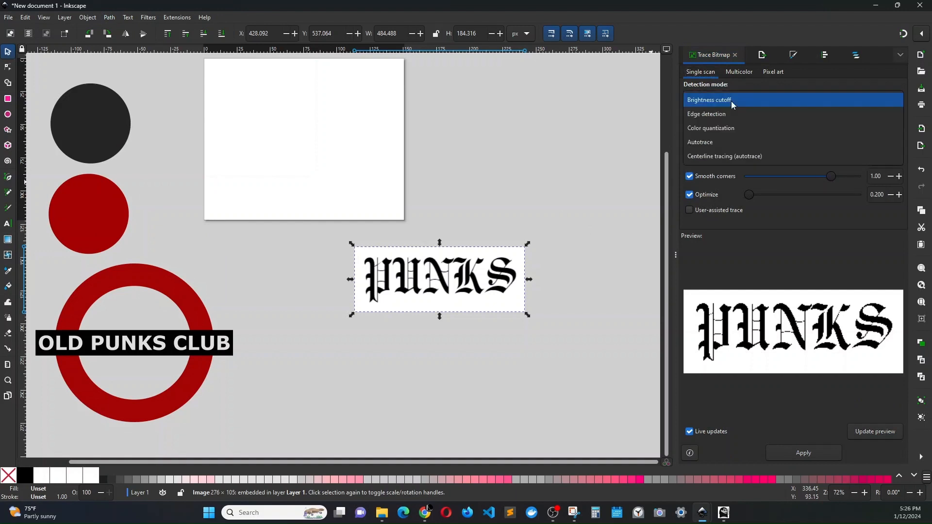
{"action": "left_click", "coordinate": [713, 140]}
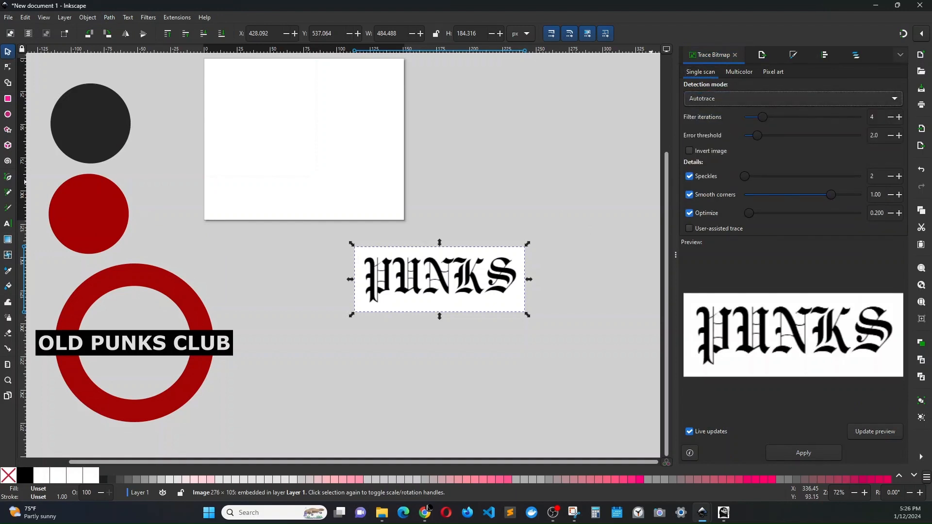
{"action": "left_click", "coordinate": [815, 456]}
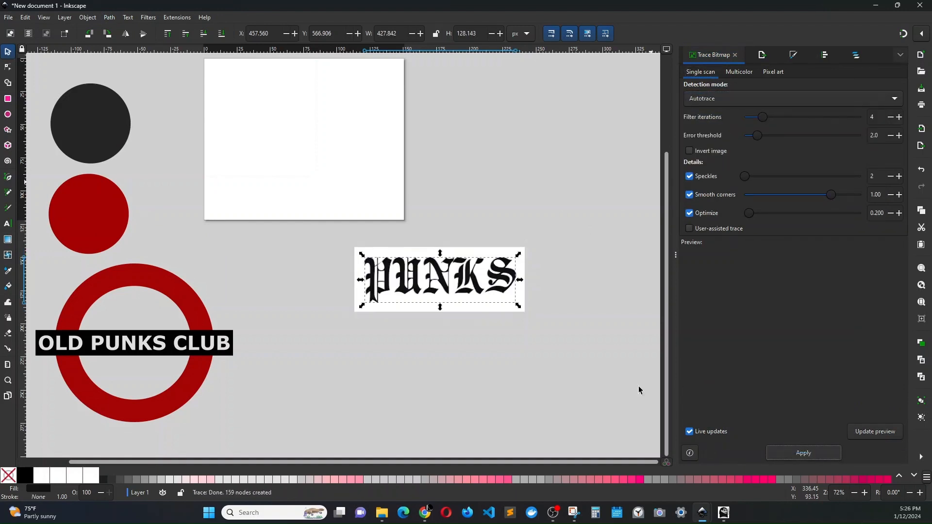
Move the traced PUNKS path onto the page and delete the source image below it.
{"action": "mouse_move", "coordinate": [477, 286]}
{"action": "left_mouse_down"}
{"action": "mouse_move", "coordinate": [500, 238]}
{"action": "mouse_move", "coordinate": [452, 193]}
{"action": "mouse_move", "coordinate": [344, 166]}
{"action": "left_mouse_up"}
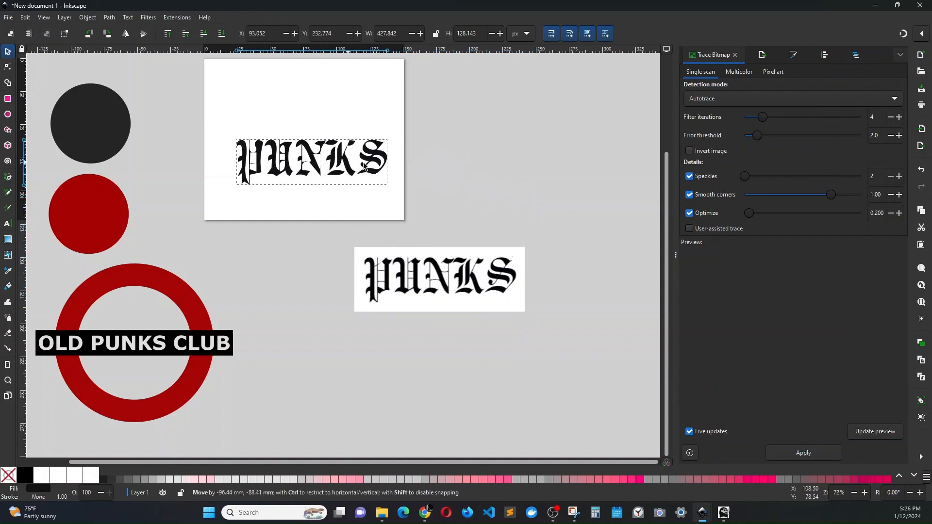
{"action": "left_click", "coordinate": [459, 294]}
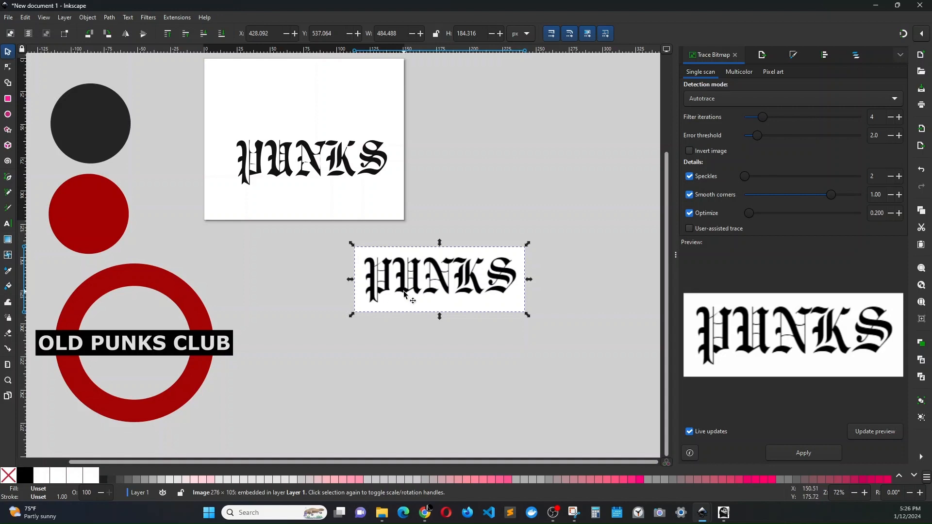
{"action": "key", "text": "Delete"}
Inspect the traced PUNKS lettering up close and compare it with the original snip in Snipping Tool.
{"action": "scroll", "coordinate": [312, 253], "scroll_direction": "up", "scroll_amount": 3}
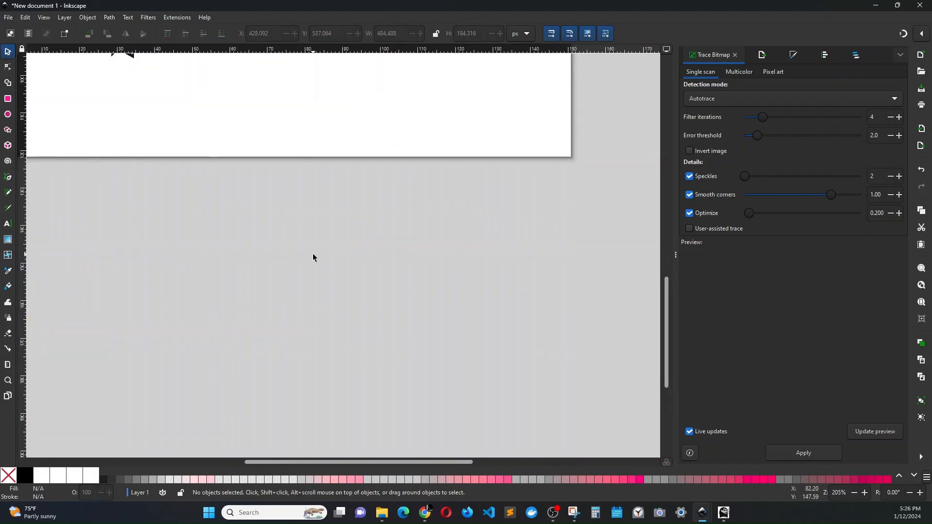
{"action": "scroll", "coordinate": [313, 254], "scroll_direction": "up", "scroll_amount": 10}
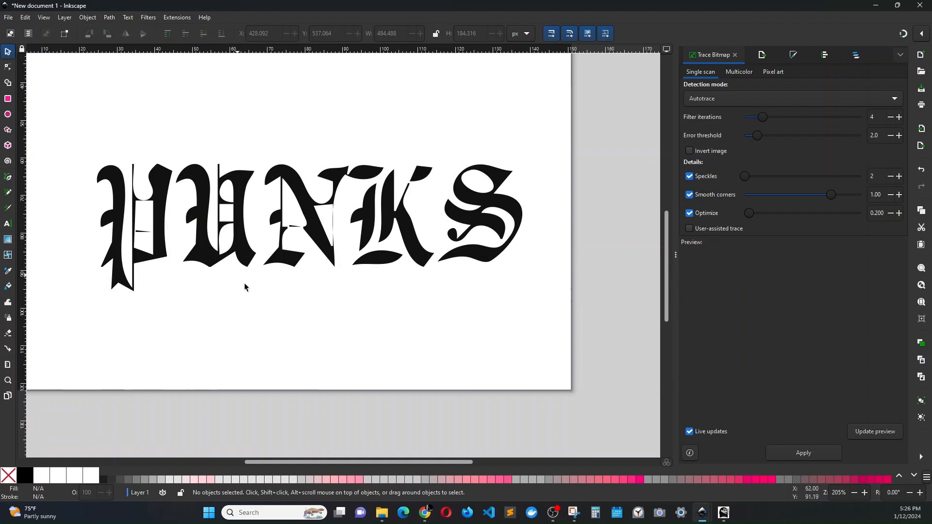
{"action": "scroll", "coordinate": [247, 288], "scroll_direction": "down", "scroll_amount": 2}
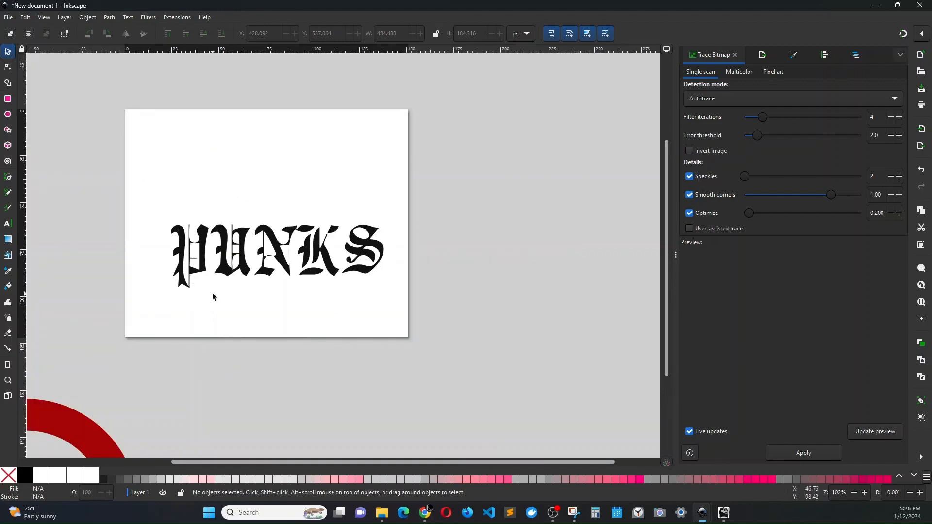
{"action": "scroll", "coordinate": [214, 297], "scroll_direction": "down", "scroll_amount": 2}
{"action": "scroll", "coordinate": [316, 308], "scroll_direction": "left", "scroll_amount": 3}
{"action": "scroll", "coordinate": [275, 340], "scroll_direction": "up", "scroll_amount": 1}
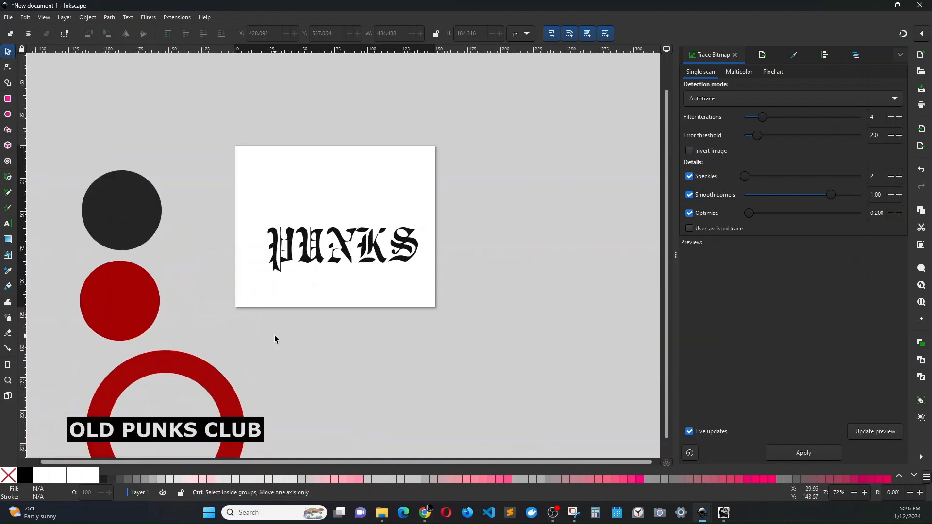
{"action": "scroll", "coordinate": [274, 339], "scroll_direction": "up", "scroll_amount": 2}
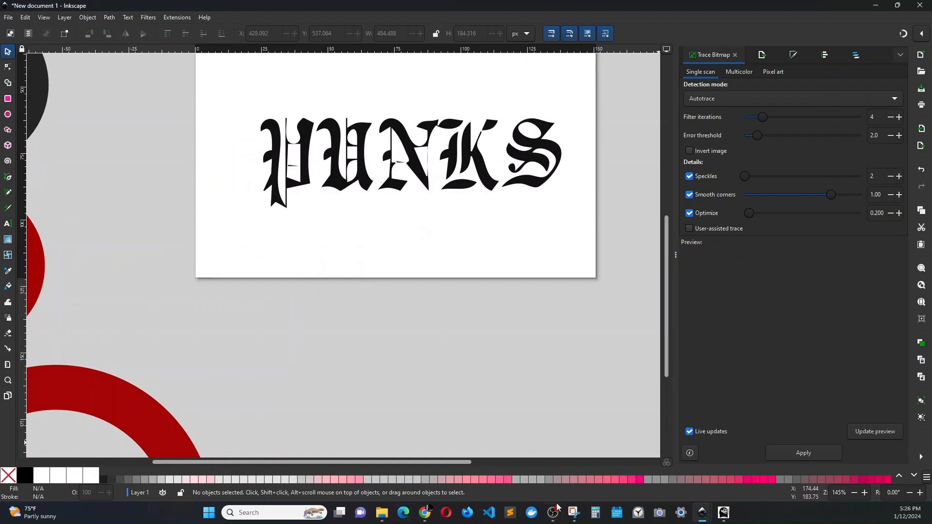
{"action": "left_click", "coordinate": [574, 512]}
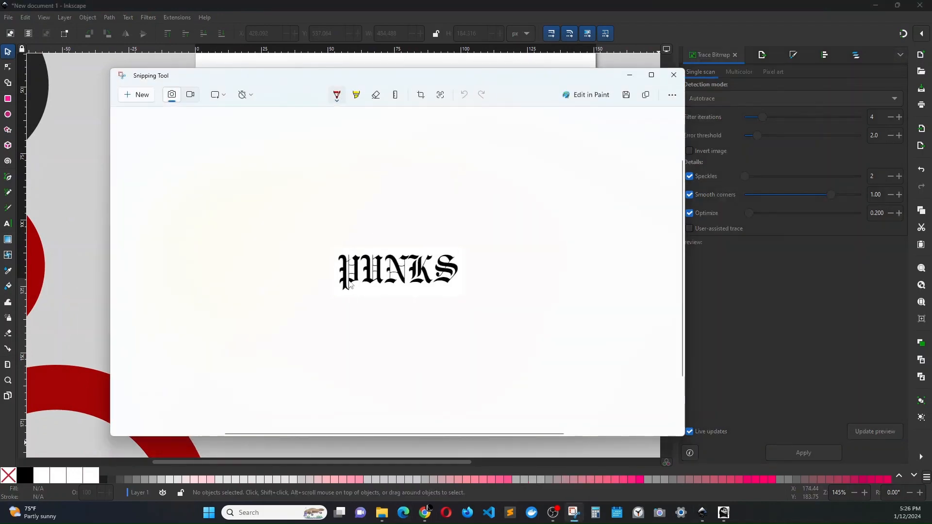
{"action": "left_click_drag", "start_coordinate": [324, 83], "coordinate": [406, 212]}
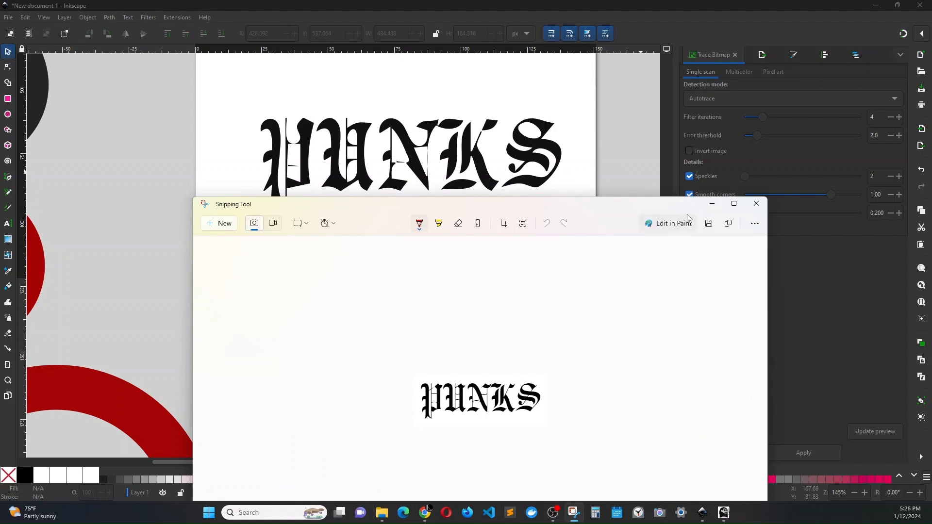
{"action": "left_click", "coordinate": [713, 205]}
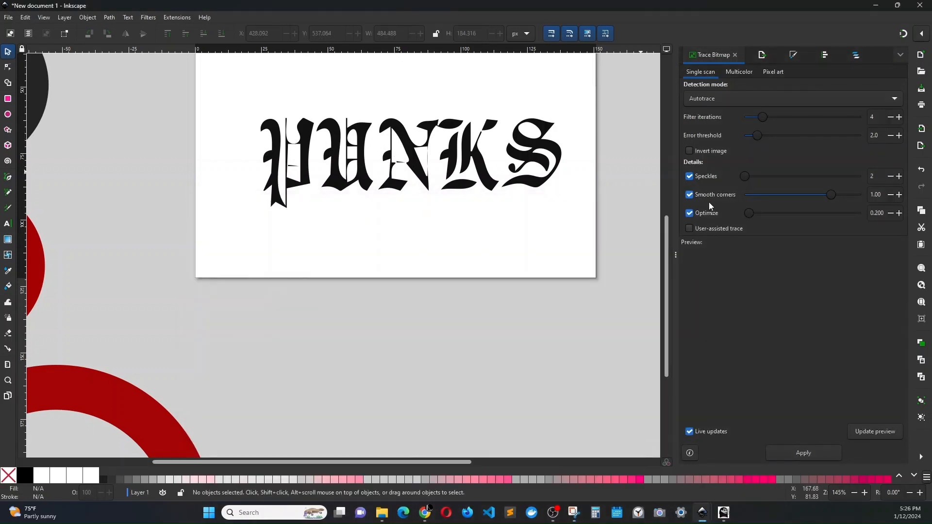
{"action": "key", "text": "ctrl"}
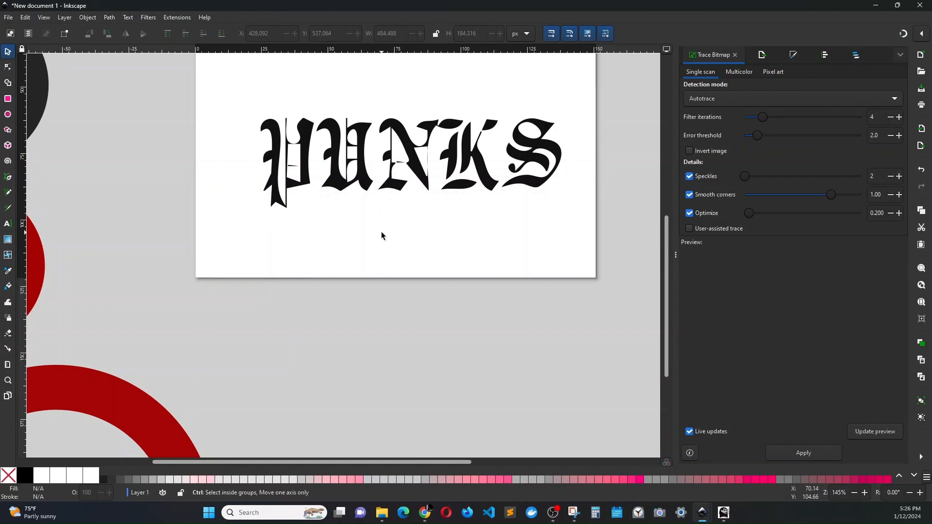
Set the page size to 500 px wide by 200 px high in the document properties.
{"action": "key", "text": "ctrl+shift+d"}
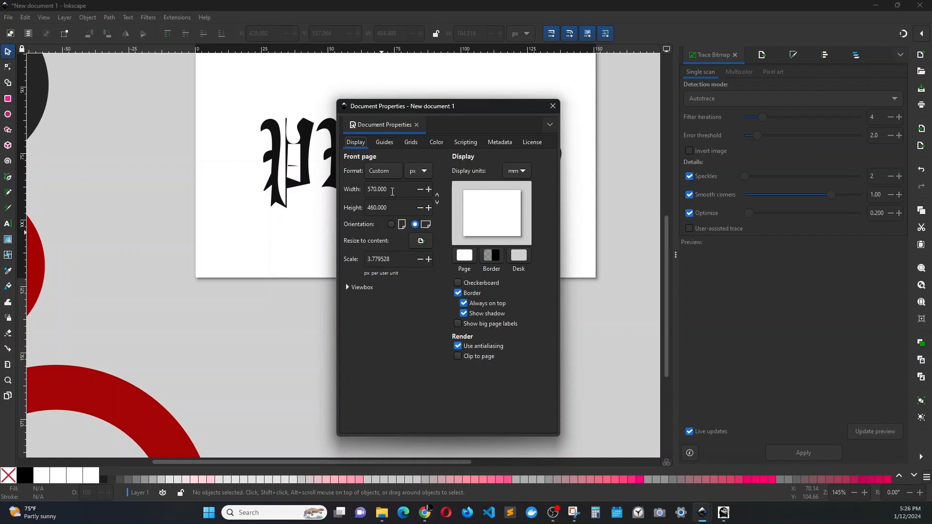
{"action": "left_click_drag", "start_coordinate": [393, 191], "coordinate": [362, 194]}
{"action": "type", "text": "500"}
{"action": "key", "text": "Tab"}
{"action": "type", "text": "200"}
{"action": "key", "text": "Return"}
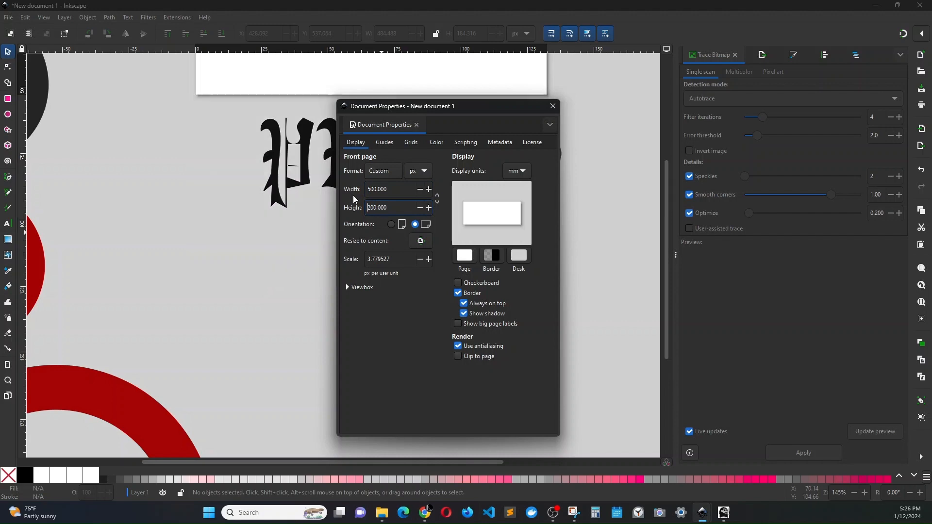
{"action": "left_click", "coordinate": [552, 106]}
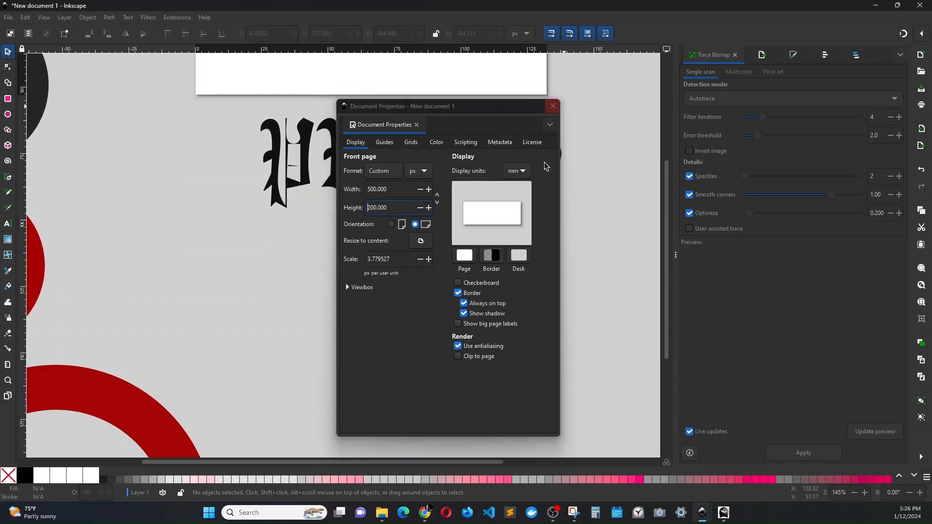
Move the PUNKS lettering onto the resized page, enlarge it to about 481 px wide and centre it by eye.
{"action": "scroll", "coordinate": [529, 219], "scroll_direction": "up", "scroll_amount": 6}
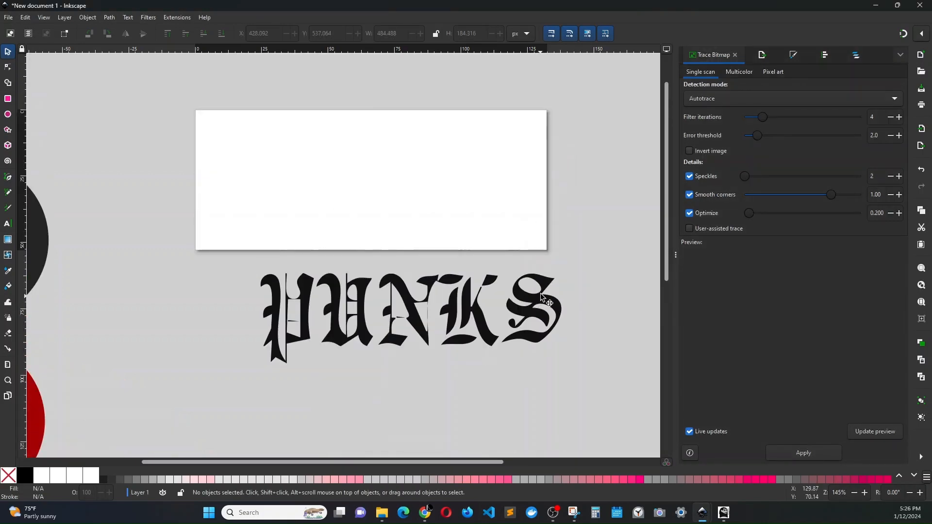
{"action": "left_click_drag", "start_coordinate": [550, 282], "coordinate": [492, 113]}
{"action": "left_click_drag", "start_coordinate": [505, 213], "coordinate": [543, 243]}
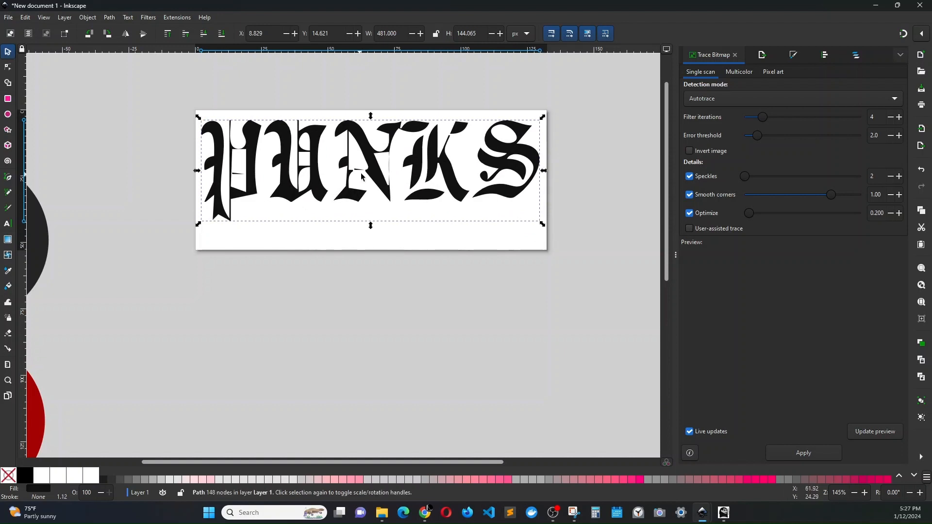
{"action": "left_click_drag", "start_coordinate": [377, 177], "coordinate": [376, 190]}
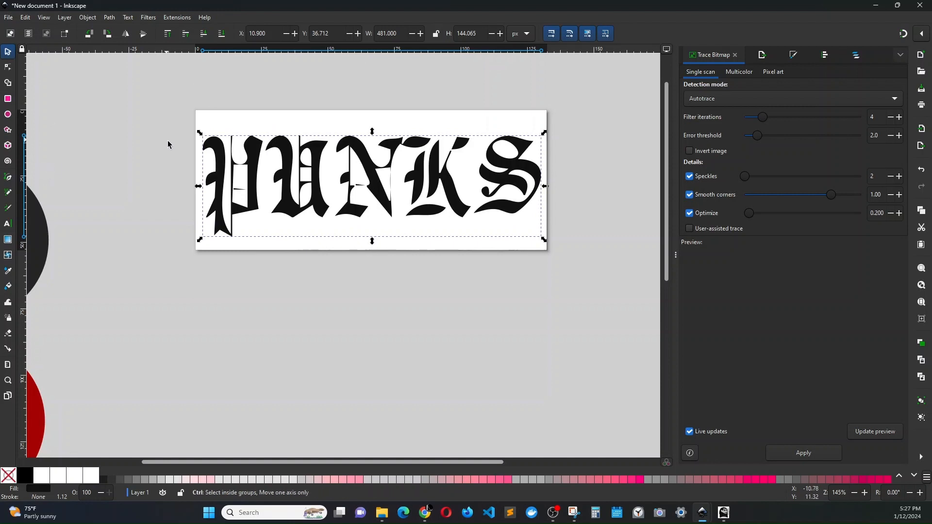
Export the page as an Inkscape SVG named punks-svg-v1 in the OLDPUNKSCLUB folder.
{"action": "left_click", "coordinate": [369, 82]}
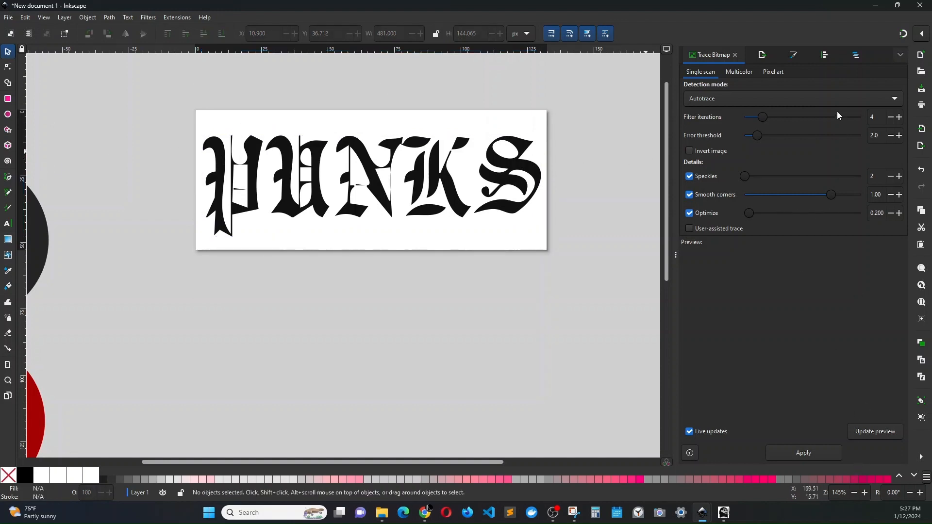
{"action": "left_click", "coordinate": [761, 55]}
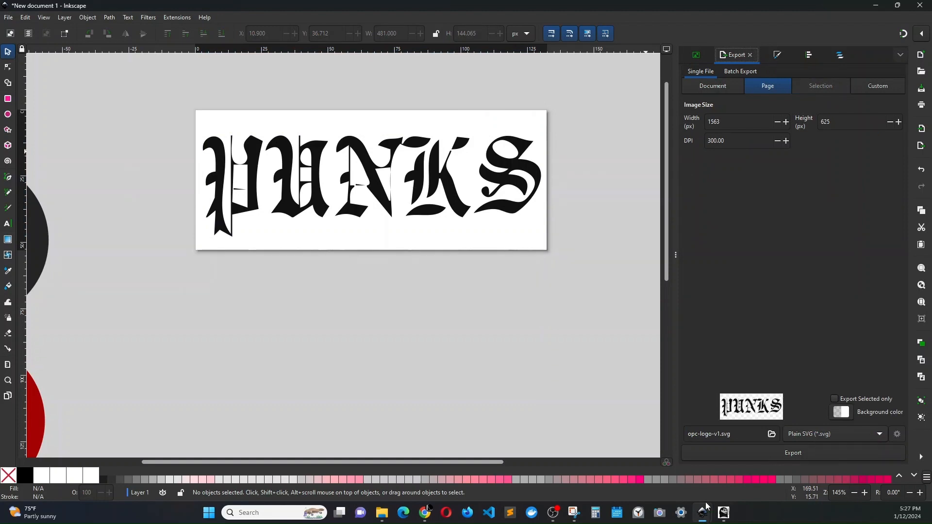
{"action": "left_click", "coordinate": [772, 435]}
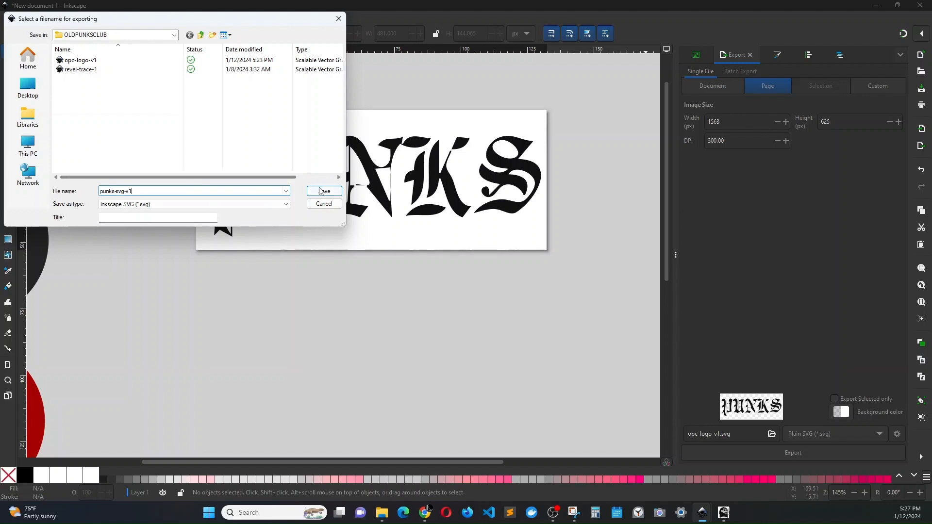
{"action": "left_click", "coordinate": [322, 191]}
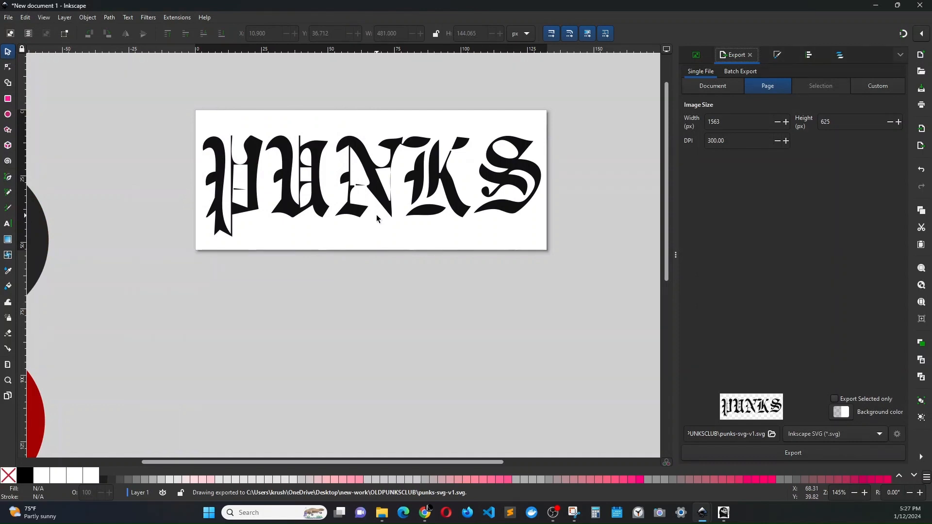
Fill the PUNKS lettering with white (#FFFFFF) and deselect it.
{"action": "left_click", "coordinate": [287, 212]}
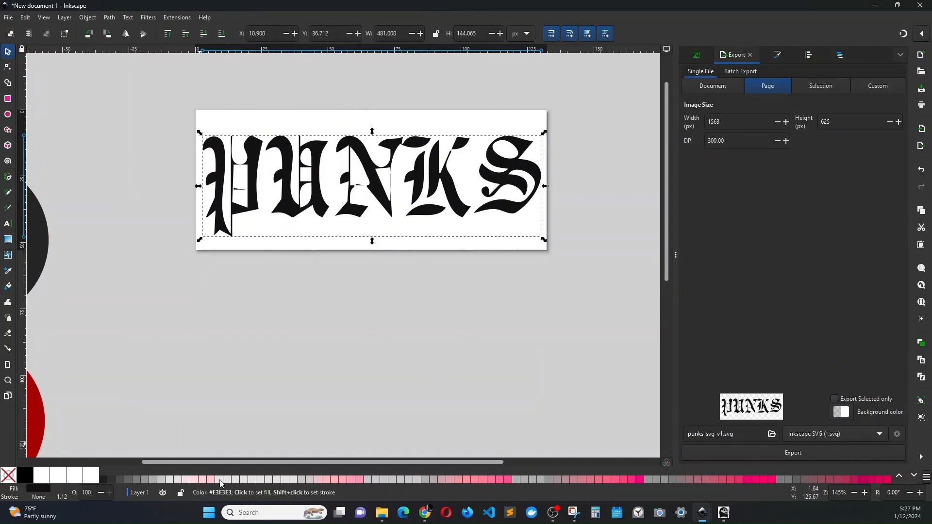
{"action": "left_click", "coordinate": [91, 481]}
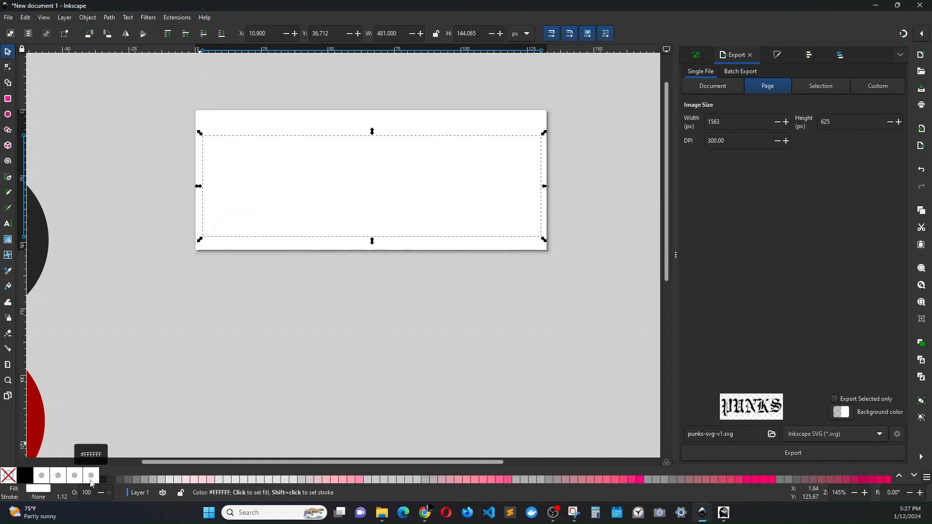
{"action": "left_click", "coordinate": [531, 340]}
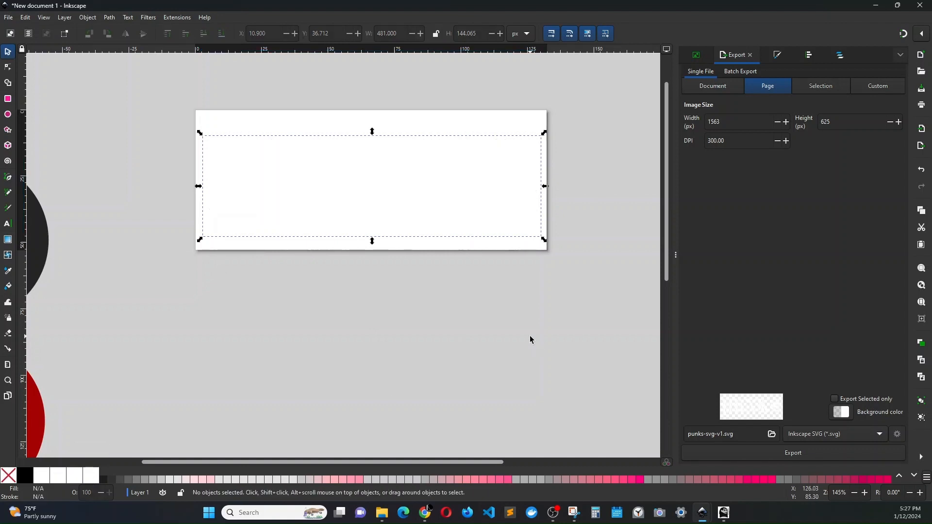
Export the page with the white lettering in Portable Network Graphic format as punks-svg-v1.png.
{"action": "left_click", "coordinate": [844, 439]}
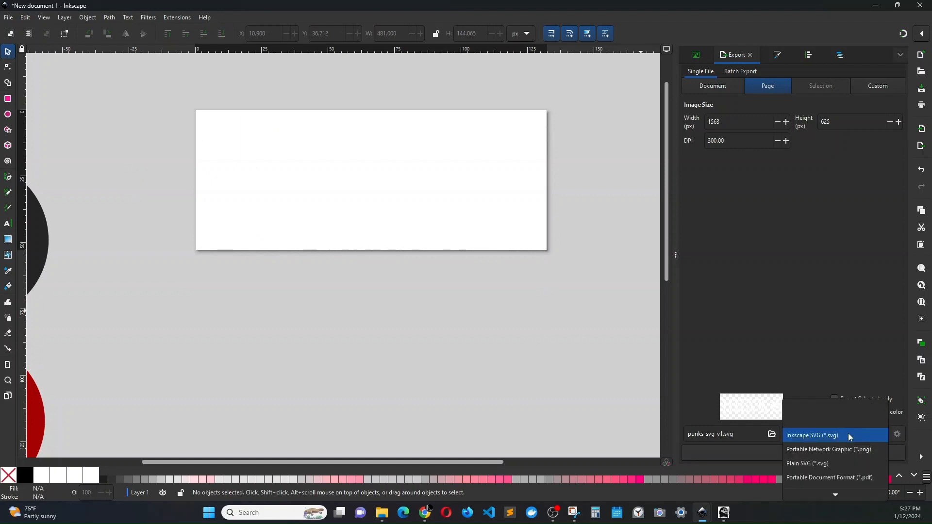
{"action": "left_click", "coordinate": [829, 451]}
{"action": "left_click", "coordinate": [793, 453]}
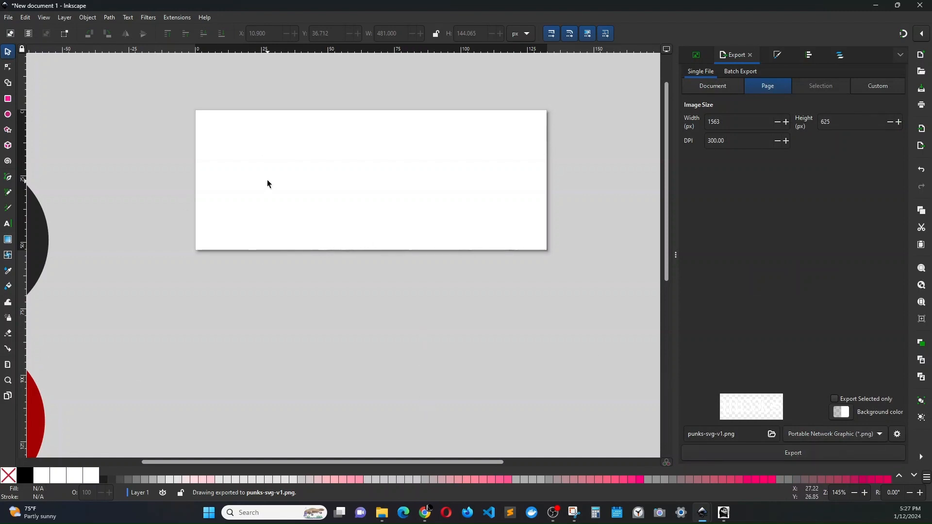
Fill the PUNKS lettering on the page with black and deselect it.
{"action": "left_click_drag", "start_coordinate": [172, 78], "coordinate": [593, 305]}
{"action": "left_click", "coordinate": [24, 476]}
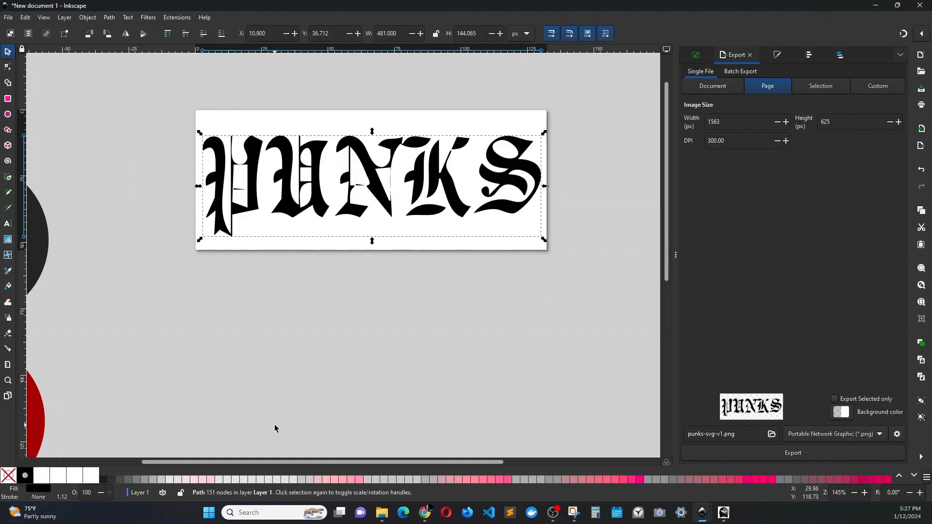
{"action": "left_click", "coordinate": [298, 402]}
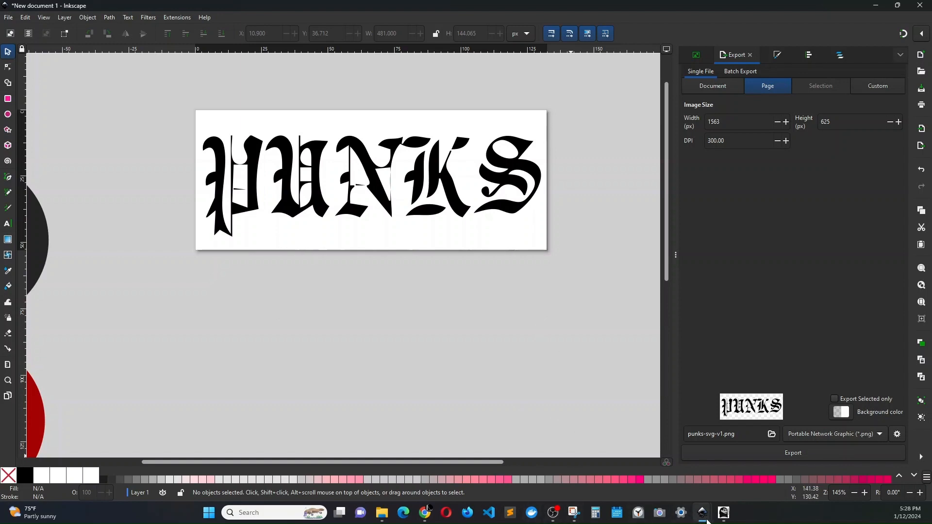
Switch to the open revel-trace-1.svg document and bring its pink letter e into close view.
{"action": "mouse_move", "coordinate": [707, 521]}
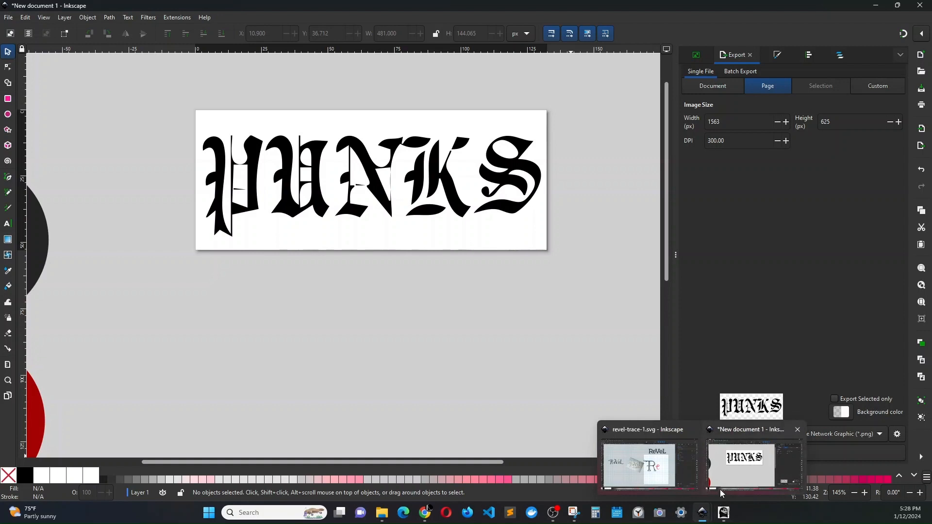
{"action": "left_click", "coordinate": [630, 479]}
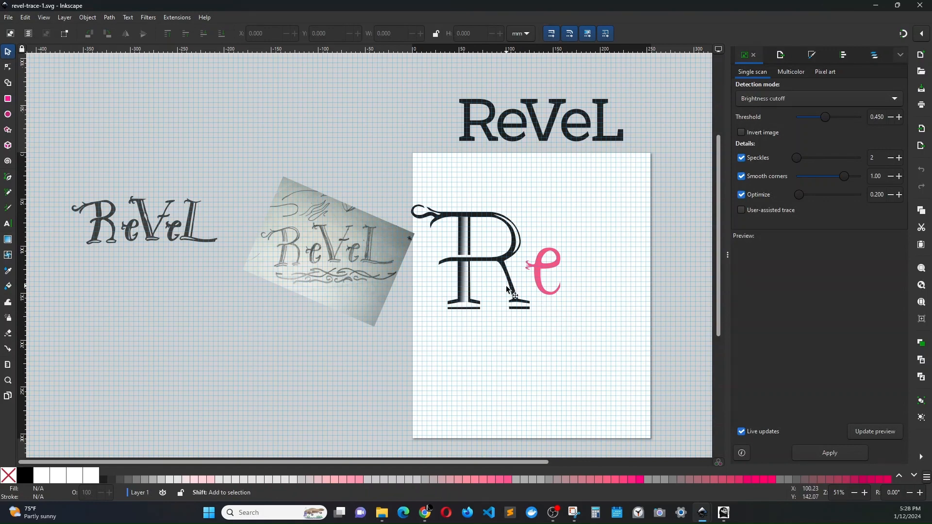
{"action": "scroll", "coordinate": [506, 288], "scroll_direction": "right", "scroll_amount": 4}
{"action": "scroll", "coordinate": [477, 311], "scroll_direction": "up", "scroll_amount": 2}
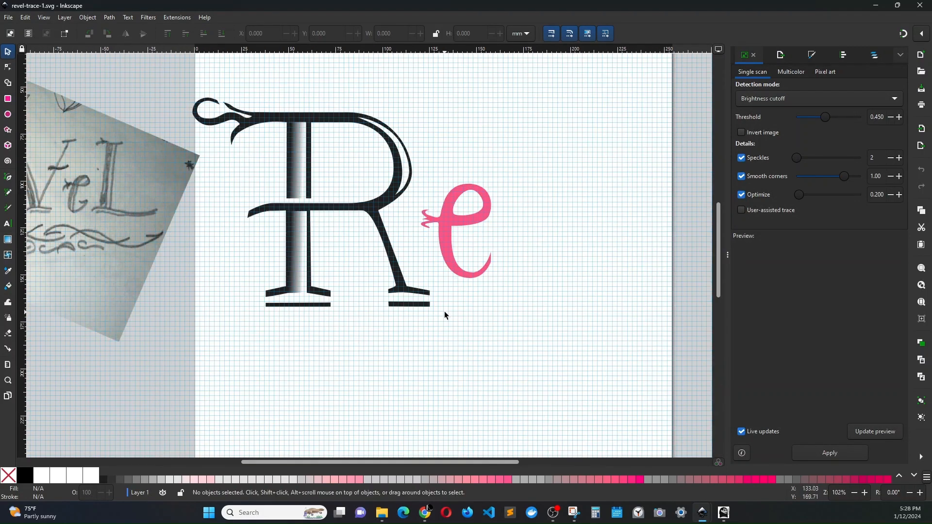
{"action": "scroll", "coordinate": [494, 296], "scroll_direction": "up", "scroll_amount": 2}
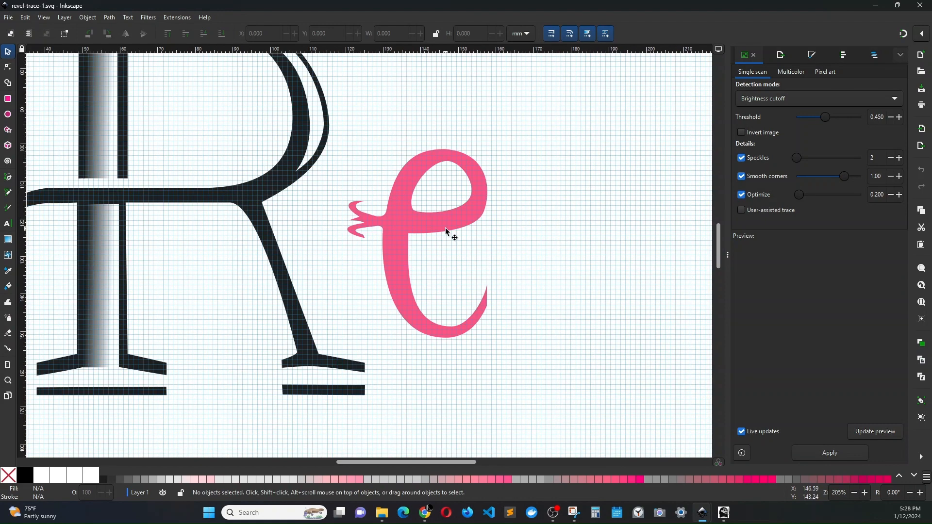
Draw a closed, narrow highlight shape with the Pen tool inside the pink e, following its outer curve from the top to the lower bend.
{"action": "left_click", "coordinate": [8, 178]}
{"action": "left_click", "coordinate": [435, 151]}
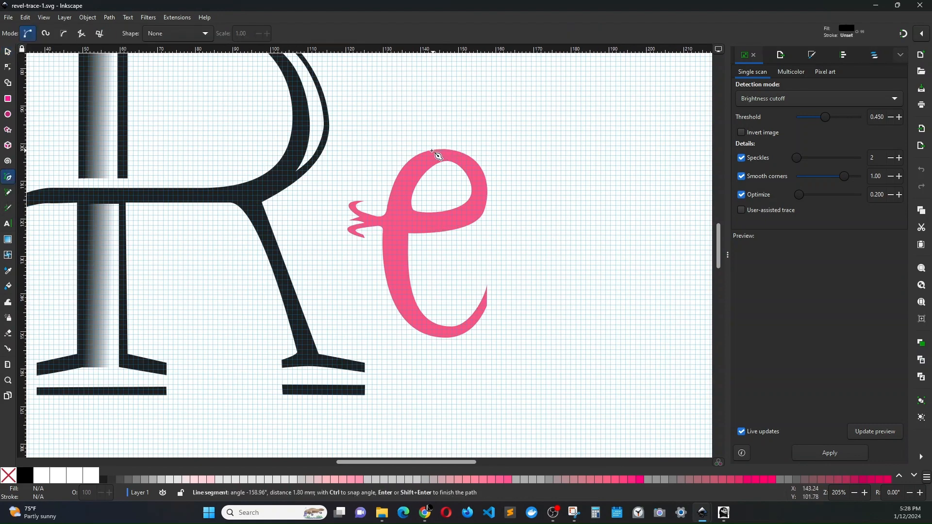
{"action": "left_click", "coordinate": [407, 176]}
{"action": "left_click", "coordinate": [396, 205]}
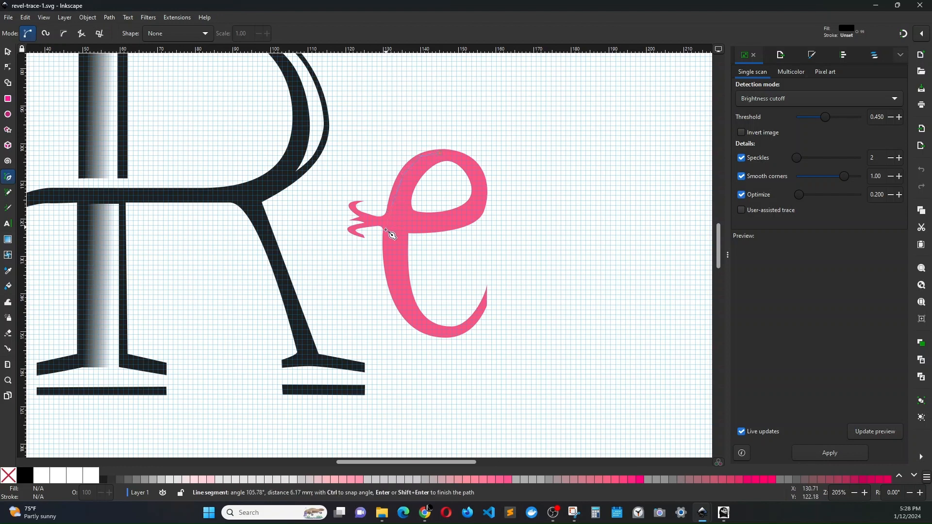
{"action": "left_click", "coordinate": [389, 250]}
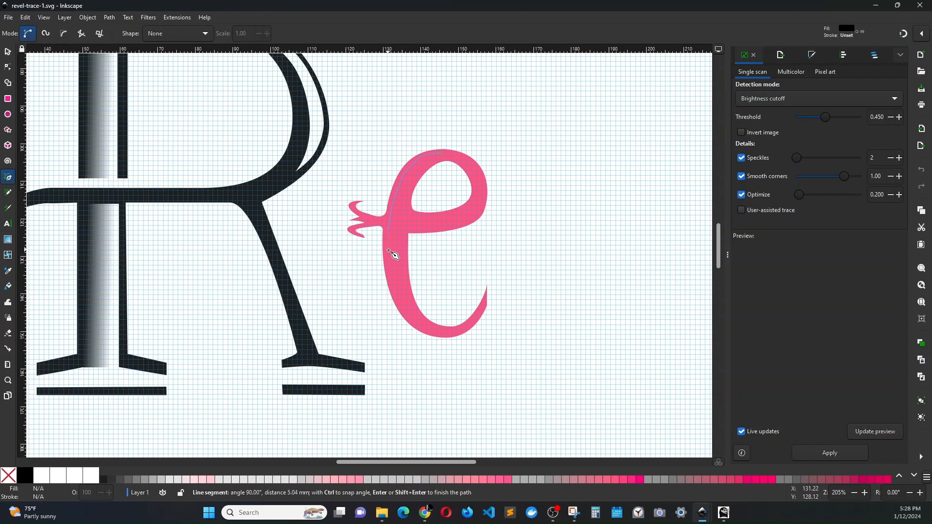
{"action": "left_click", "coordinate": [391, 281]}
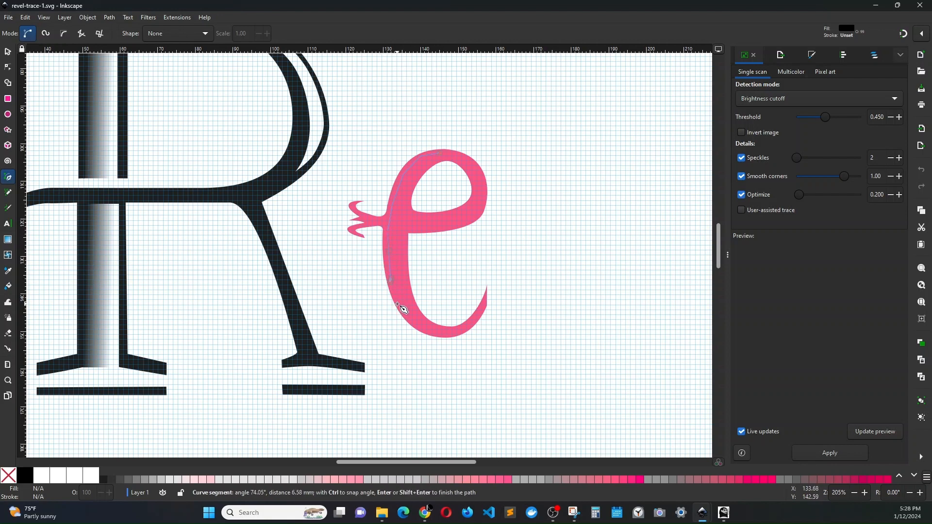
{"action": "left_click", "coordinate": [412, 317]}
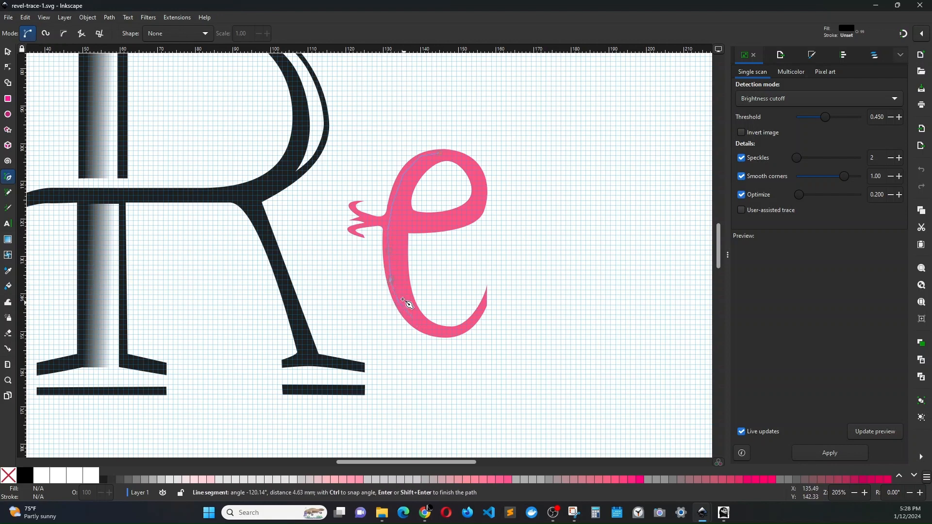
{"action": "left_click", "coordinate": [395, 227]}
{"action": "left_click", "coordinate": [439, 154]}
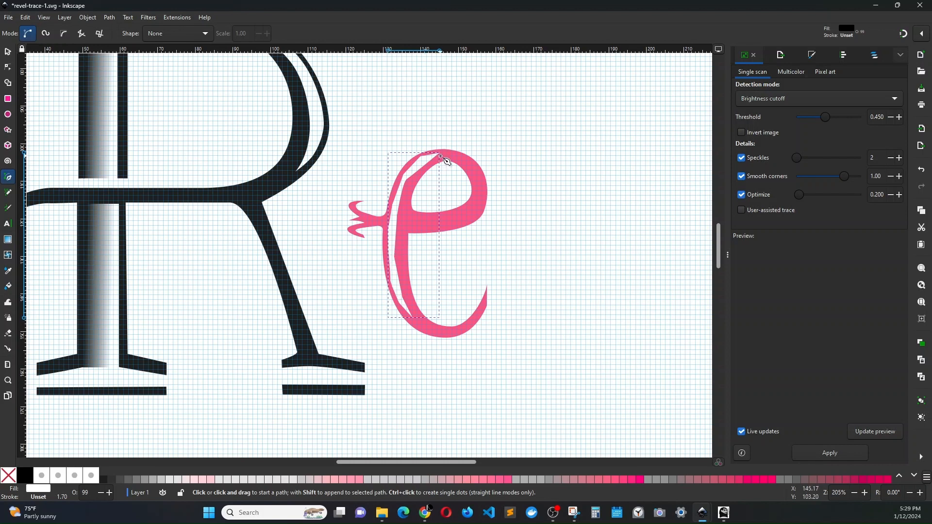
Combine the highlight shape with the pink e into a single path.
{"action": "left_click", "coordinate": [9, 53]}
{"action": "mouse_move", "coordinate": [402, 178]}
{"action": "left_mouse_down"}
{"action": "mouse_move", "coordinate": [361, 182]}
{"action": "mouse_move", "coordinate": [368, 191]}
{"action": "mouse_move", "coordinate": [301, 267]}
{"action": "mouse_move", "coordinate": [441, 200]}
{"action": "mouse_move", "coordinate": [419, 173]}
{"action": "left_mouse_up"}
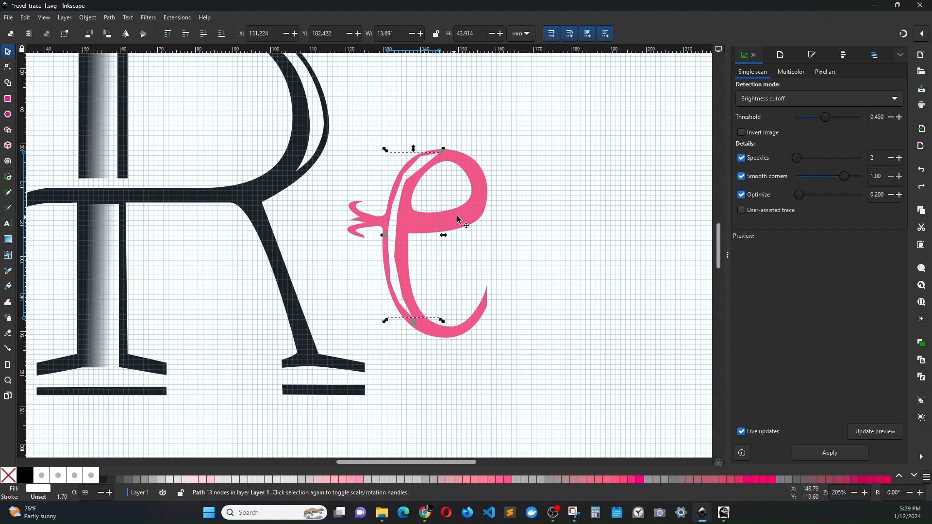
{"action": "left_click", "coordinate": [482, 192], "text": "shift"}
{"action": "key", "text": "ctrl+k"}
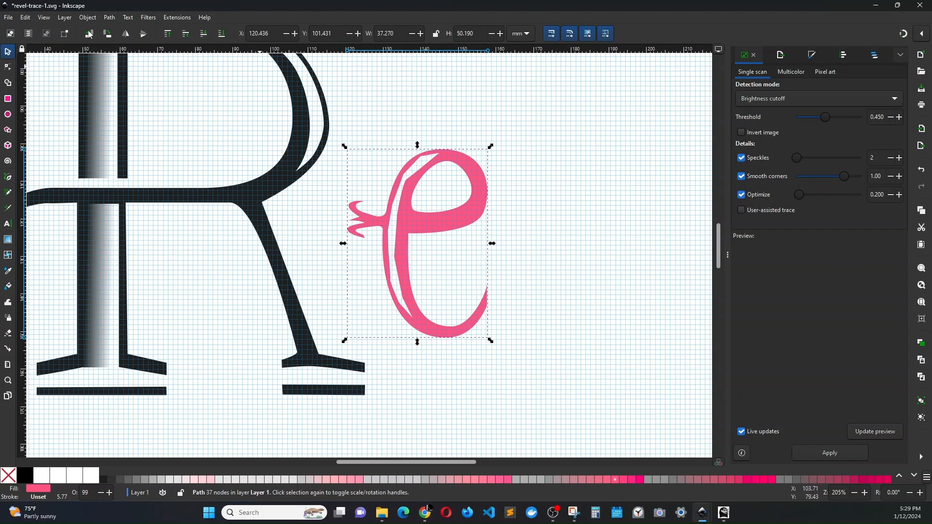
Delete the surplus nodes along both sides of the highlight cut-out in the pink e.
{"action": "left_click", "coordinate": [7, 67]}
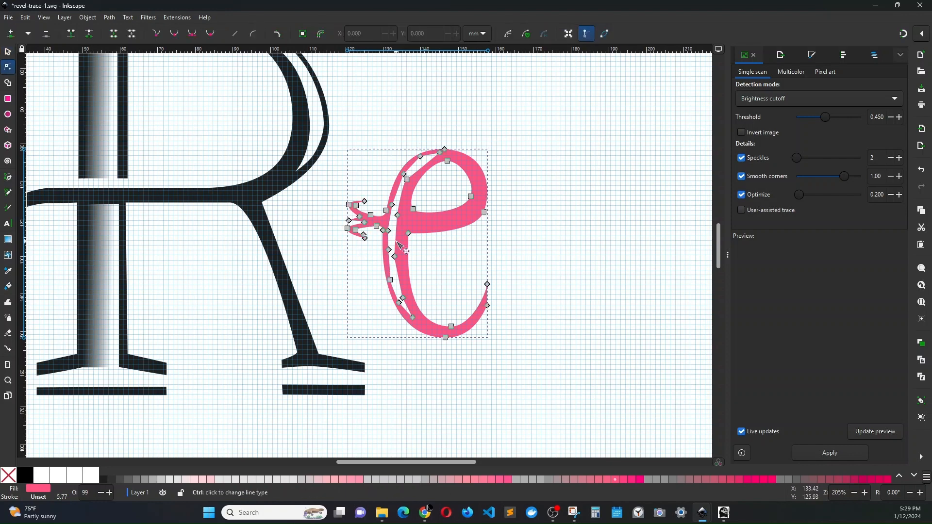
{"action": "scroll", "coordinate": [395, 242], "scroll_direction": "up", "scroll_amount": 2}
{"action": "scroll", "coordinate": [439, 247], "scroll_direction": "up", "scroll_amount": 1}
{"action": "scroll", "coordinate": [439, 247], "scroll_direction": "up", "scroll_amount": 6}
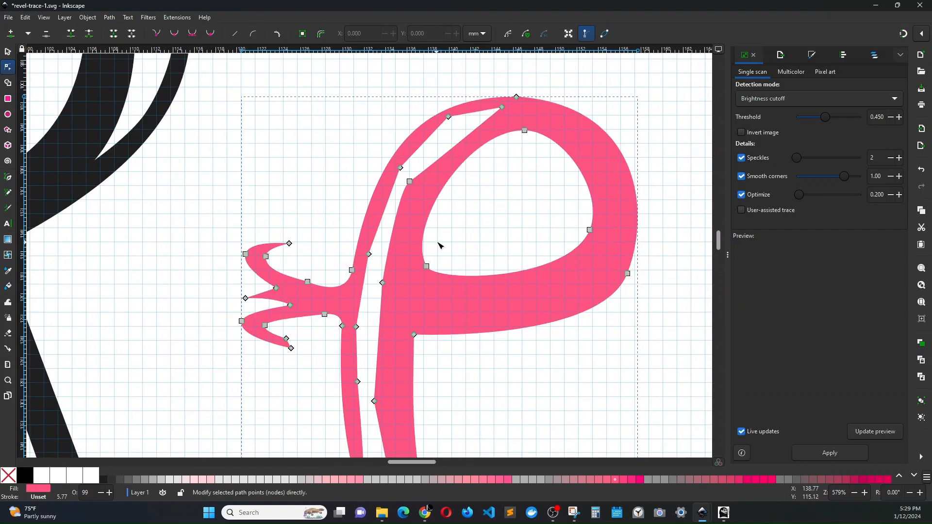
{"action": "left_click", "coordinate": [449, 118]}
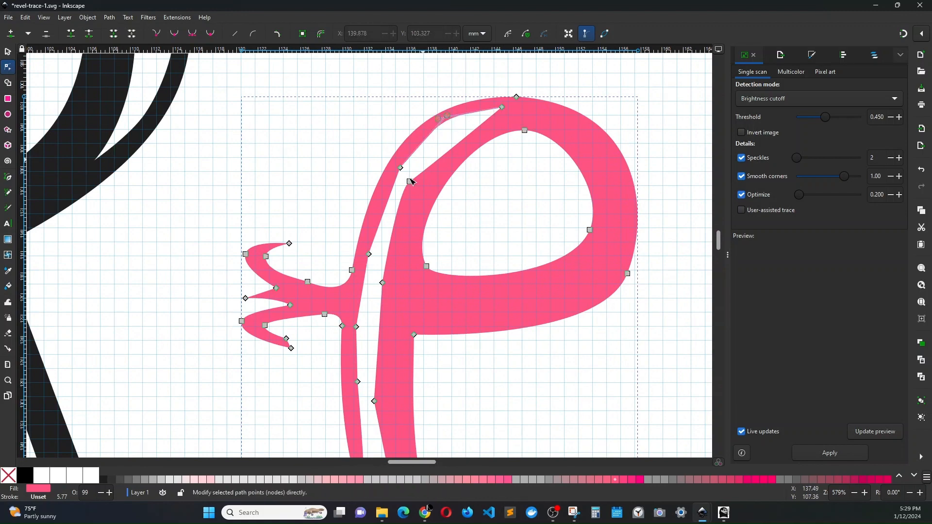
{"action": "left_click", "coordinate": [371, 258]}
{"action": "scroll", "coordinate": [392, 296], "scroll_direction": "down", "scroll_amount": 5}
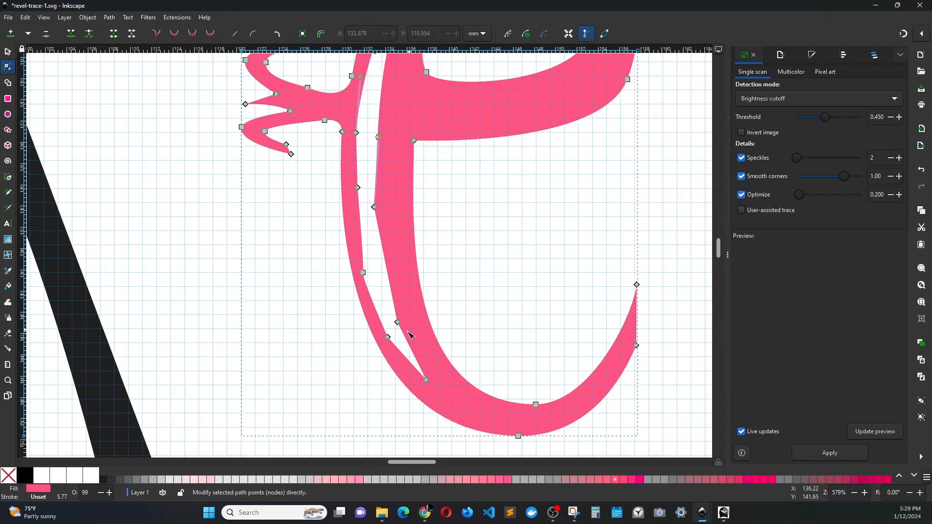
{"action": "left_click", "coordinate": [397, 323]}
{"action": "key", "text": "Delete"}
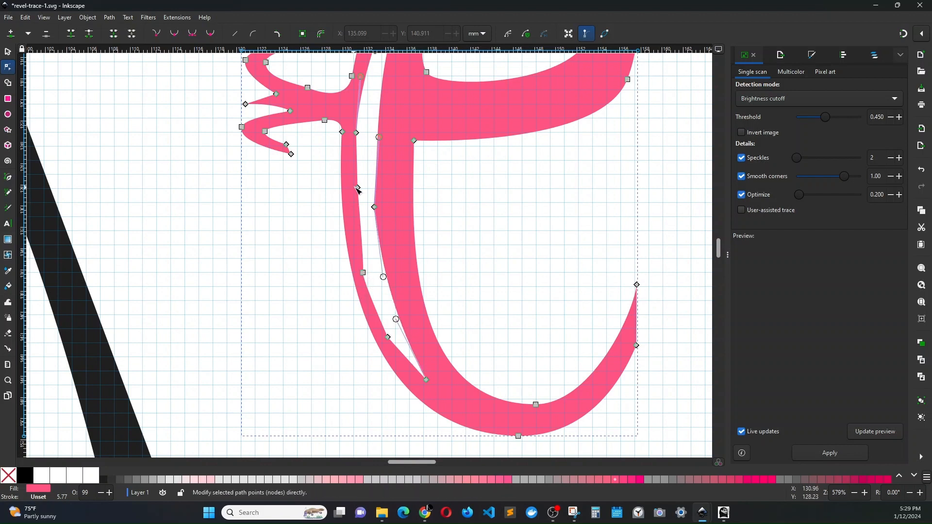
{"action": "left_click", "coordinate": [375, 208]}
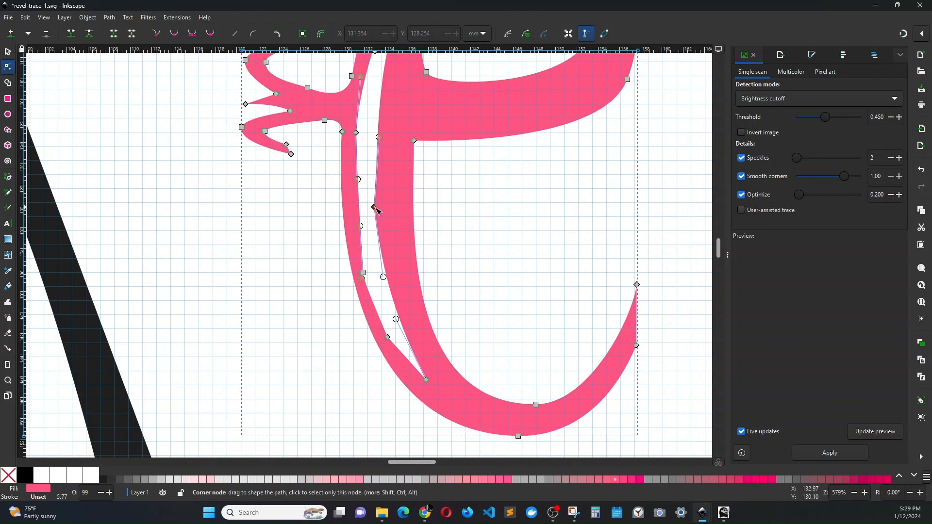
Make the remaining nodes along the sides of the e's highlight cut-out auto-smooth, keeping its end points sharp, and deselect the path.
{"action": "scroll", "coordinate": [384, 211], "scroll_direction": "up", "scroll_amount": 6}
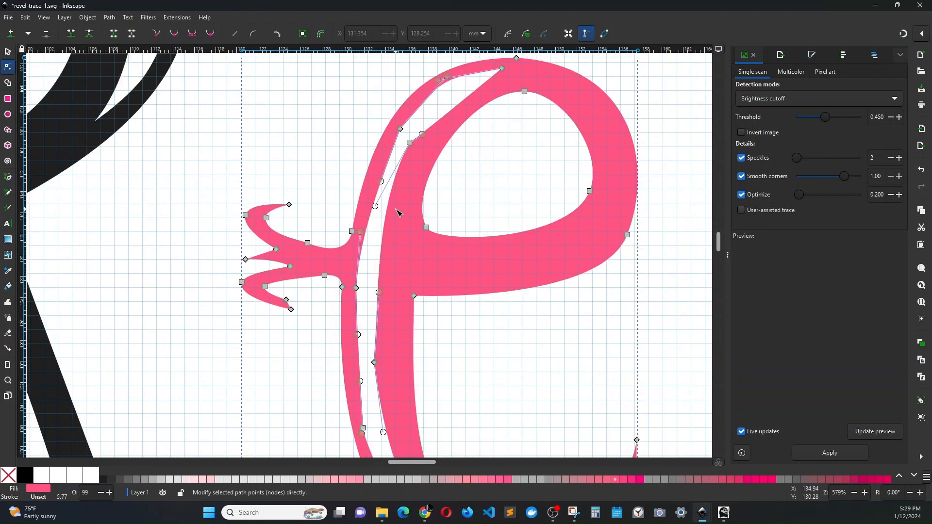
{"action": "scroll", "coordinate": [398, 213], "scroll_direction": "down", "scroll_amount": 4}
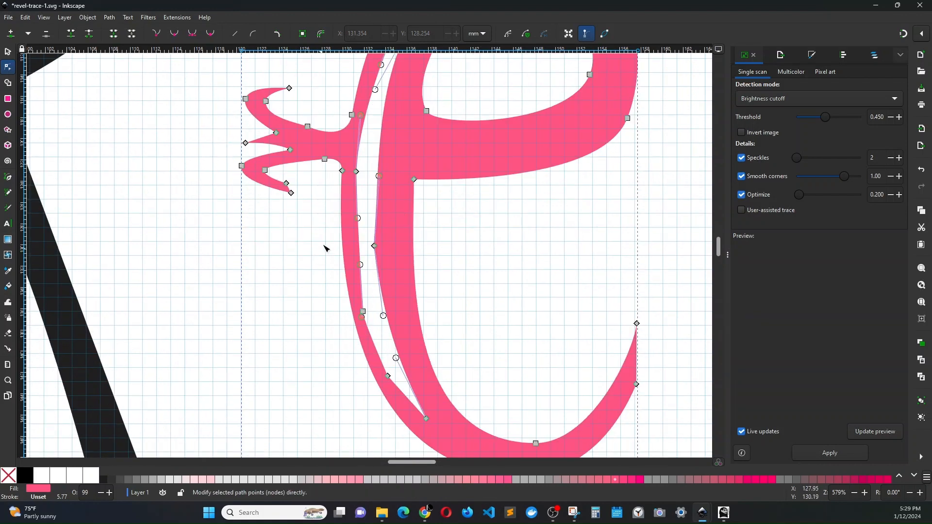
{"action": "left_click_drag", "start_coordinate": [324, 242], "coordinate": [447, 400]}
{"action": "left_click", "coordinate": [211, 33]}
{"action": "scroll", "coordinate": [475, 236], "scroll_direction": "up", "scroll_amount": 8}
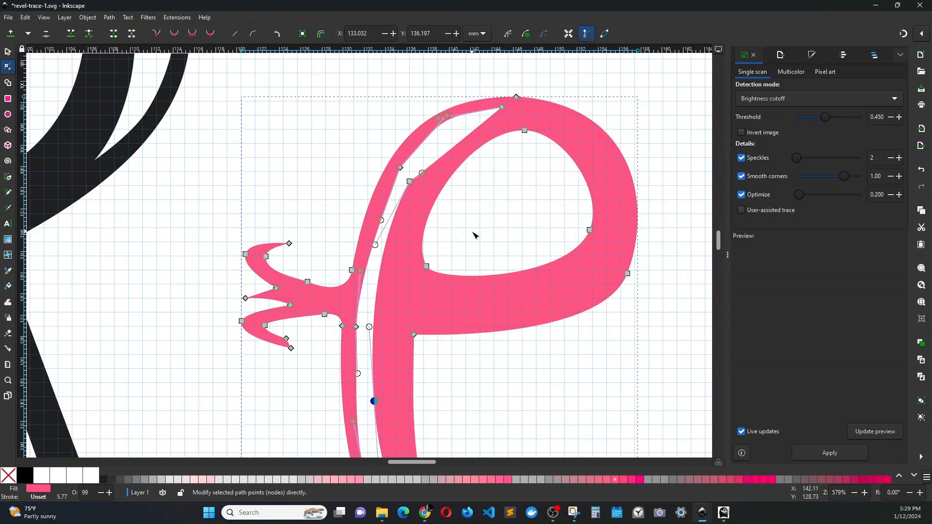
{"action": "left_click_drag", "start_coordinate": [353, 136], "coordinate": [485, 258]}
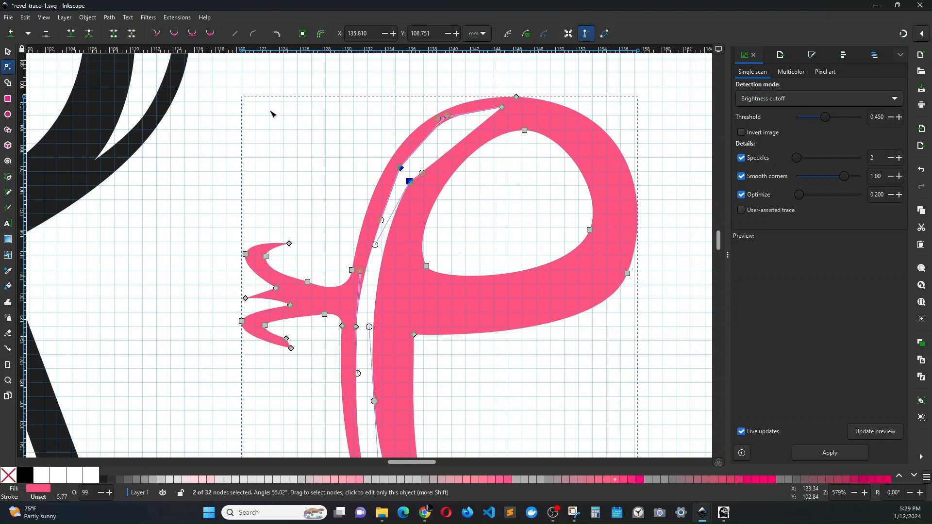
{"action": "left_click", "coordinate": [214, 33]}
{"action": "key", "text": "Escape"}
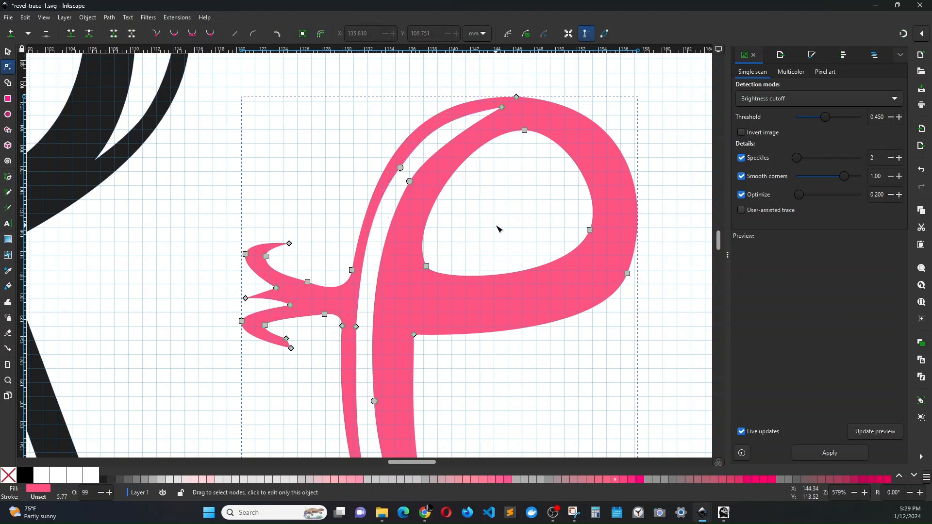
{"action": "scroll", "coordinate": [499, 230], "scroll_direction": "down", "scroll_amount": 2}
{"action": "key", "text": "Escape"}
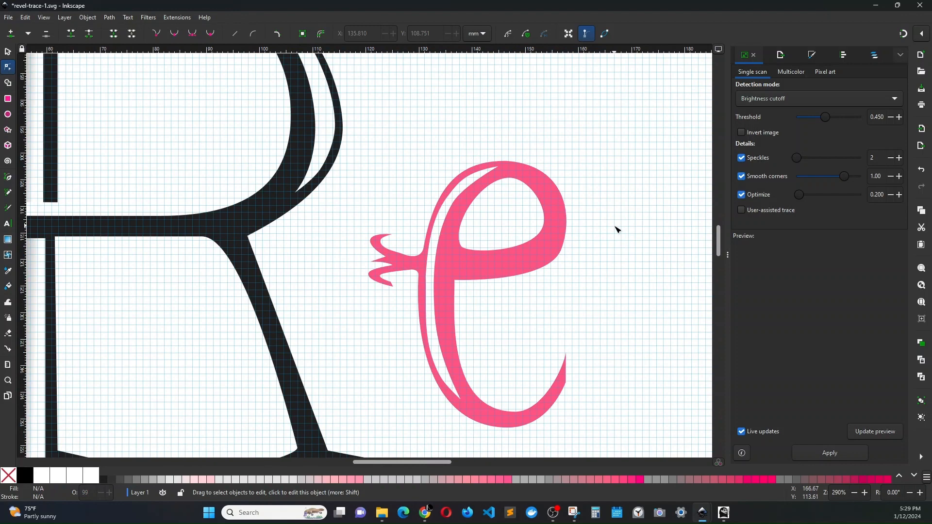
Duplicate the pink e and place the copy about 71 mm to the right of the original.
{"action": "scroll", "coordinate": [615, 228], "scroll_direction": "down", "scroll_amount": 2}
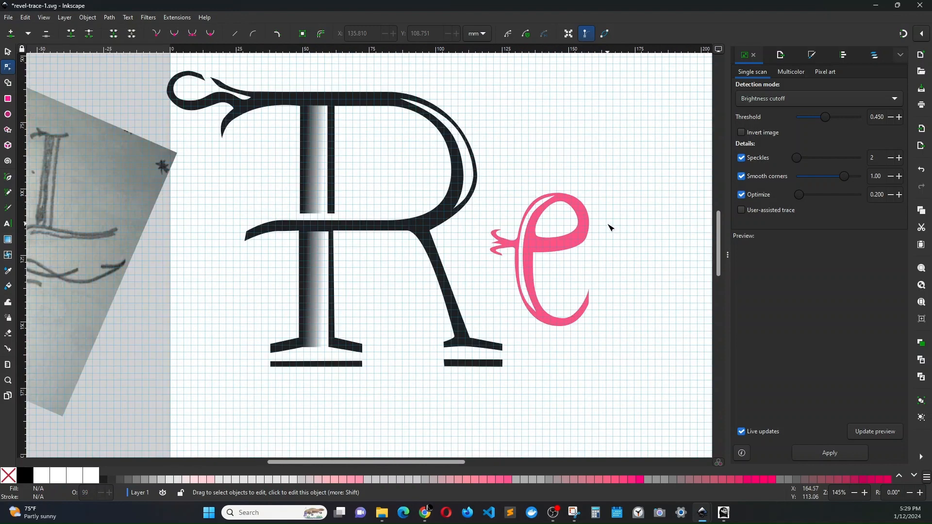
{"action": "scroll", "coordinate": [611, 228], "scroll_direction": "down", "scroll_amount": 1}
{"action": "scroll", "coordinate": [355, 248], "scroll_direction": "right", "scroll_amount": 5}
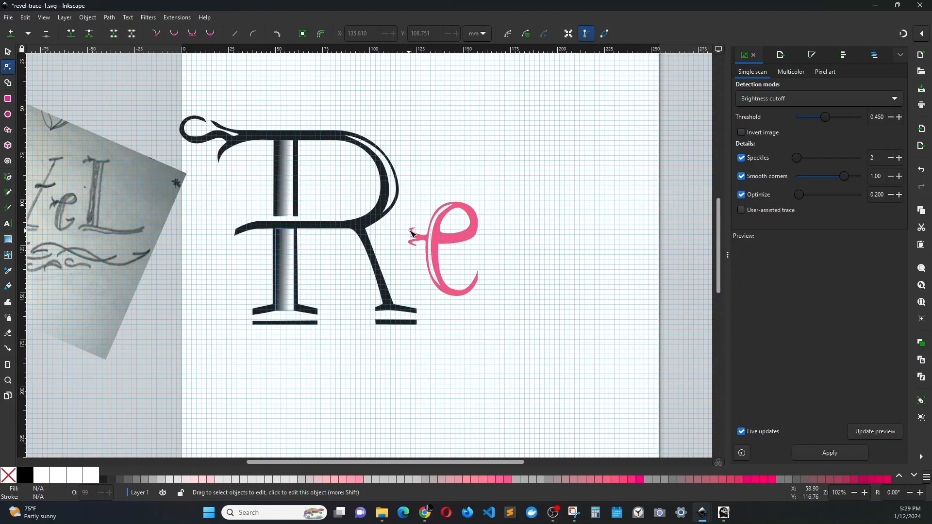
{"action": "left_click", "coordinate": [7, 54]}
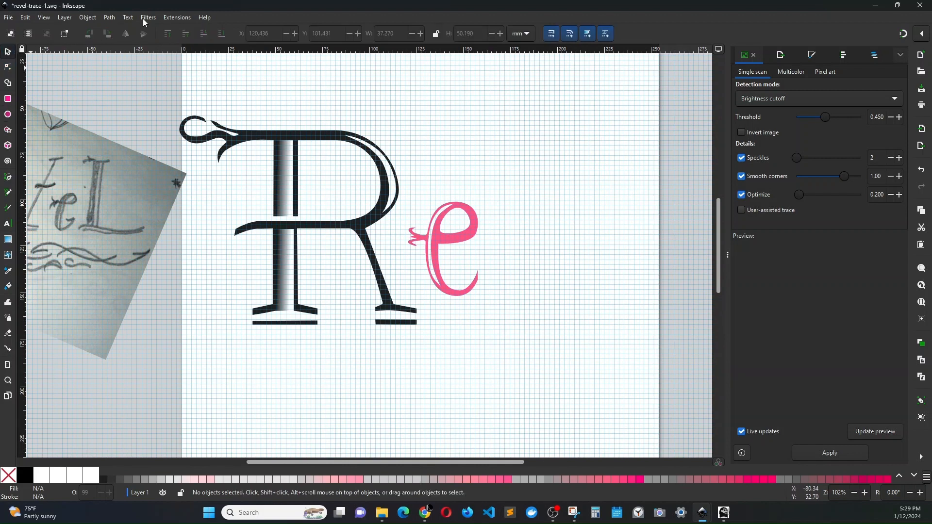
{"action": "left_click", "coordinate": [439, 247]}
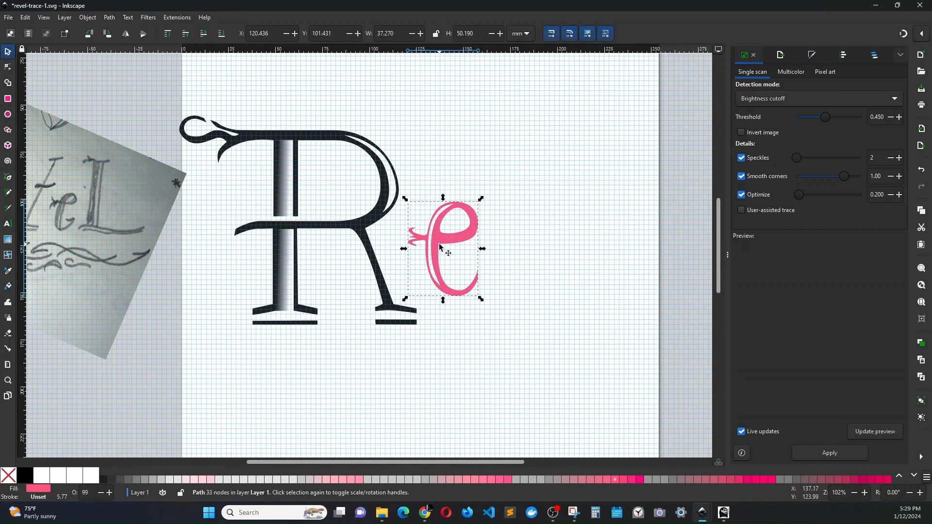
{"action": "left_click", "coordinate": [440, 247]}
{"action": "key", "text": "ctrl+d"}
{"action": "left_click_drag", "start_coordinate": [440, 247], "coordinate": [583, 243]}
Add the letter V as 56 pt Pamuci text near the top of the page, below the ReVeL lettering, and fill it with black.
{"action": "scroll", "coordinate": [465, 253], "scroll_direction": "up", "scroll_amount": 6}
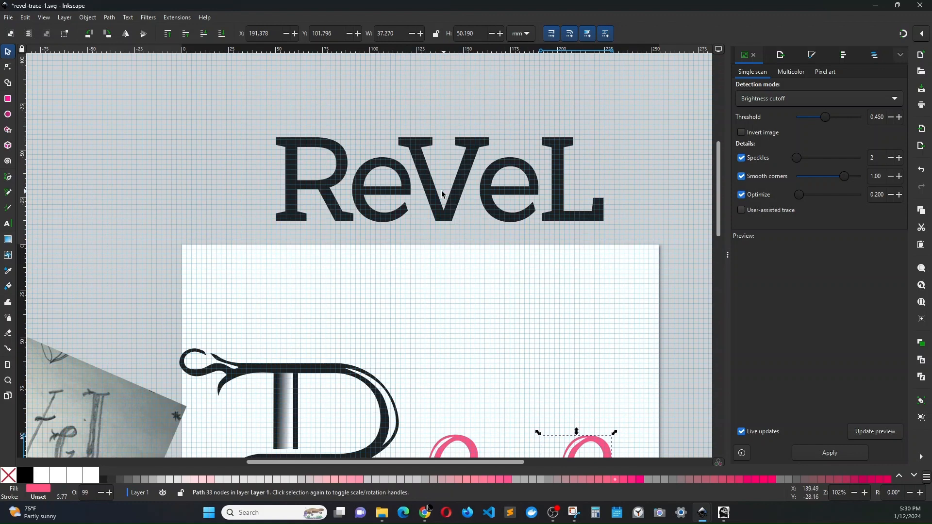
{"action": "left_click", "coordinate": [441, 193]}
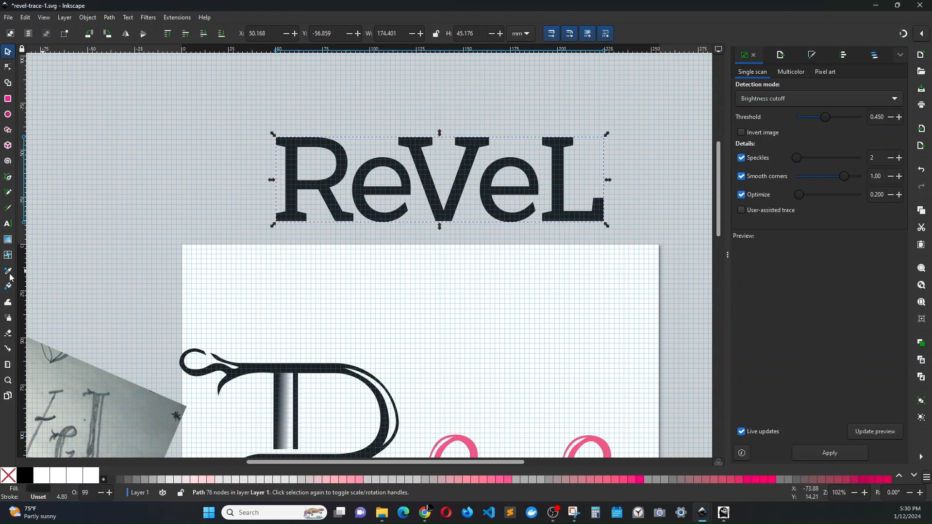
{"action": "left_click", "coordinate": [9, 227]}
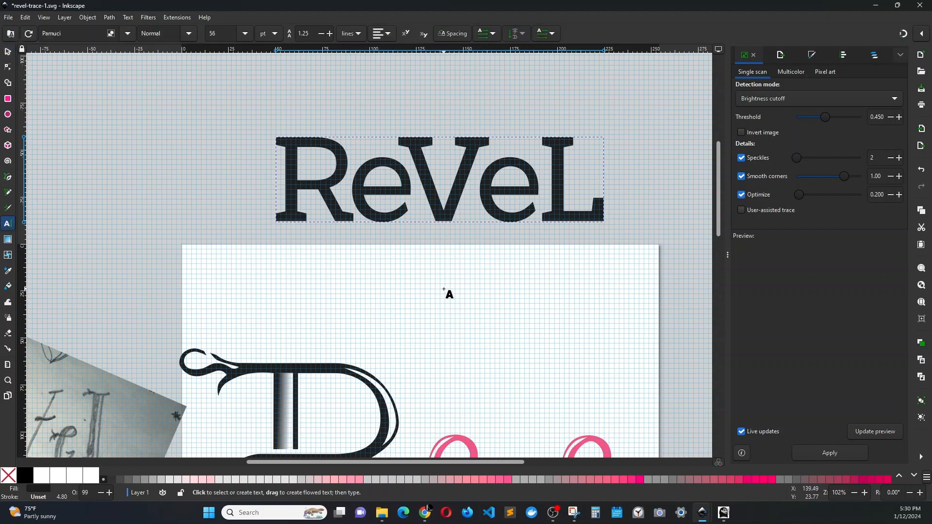
{"action": "left_click", "coordinate": [440, 293]}
{"action": "type", "text": "R"}
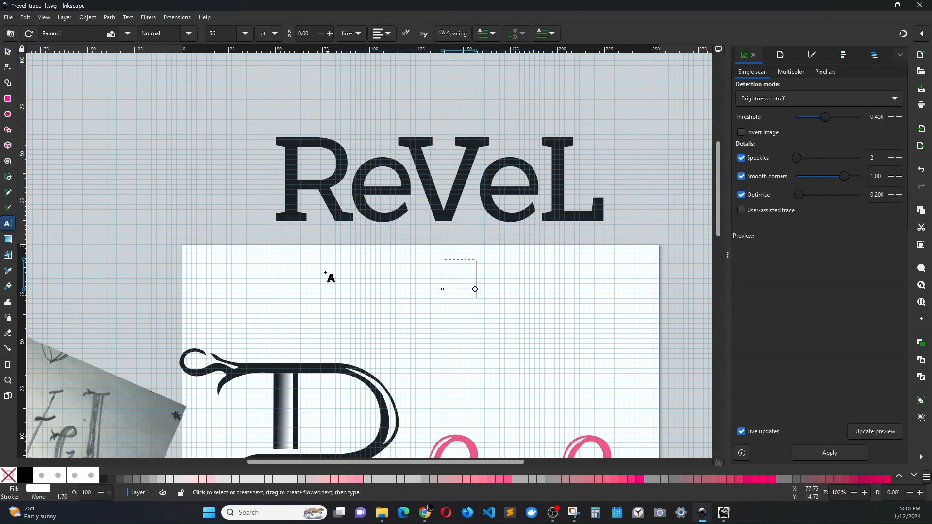
{"action": "left_click", "coordinate": [24, 476]}
{"action": "left_click", "coordinate": [8, 53]}
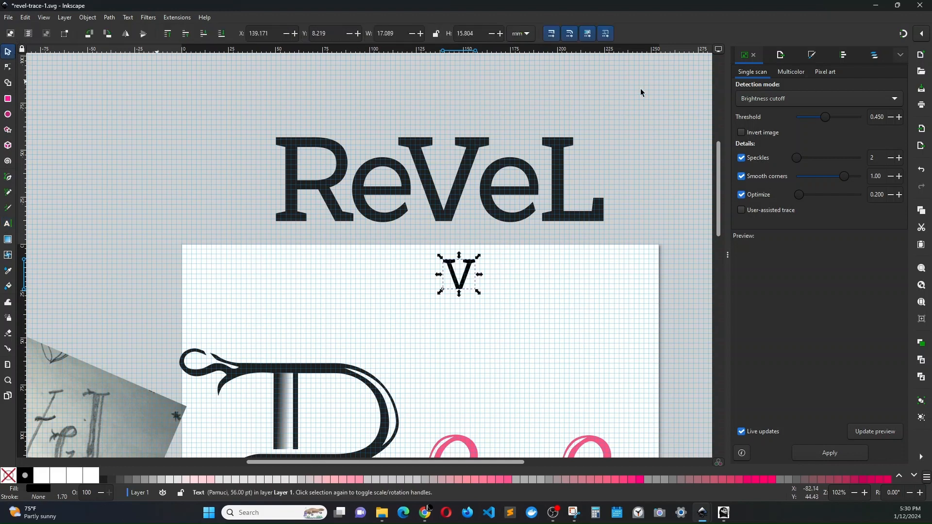
Scale the V proportionally to about 110 by 102 mm to match the R's height, and place it to the right of the R.
{"action": "left_click_drag", "start_coordinate": [479, 290], "coordinate": [562, 370]}
{"action": "scroll", "coordinate": [583, 282], "scroll_direction": "down", "scroll_amount": 8}
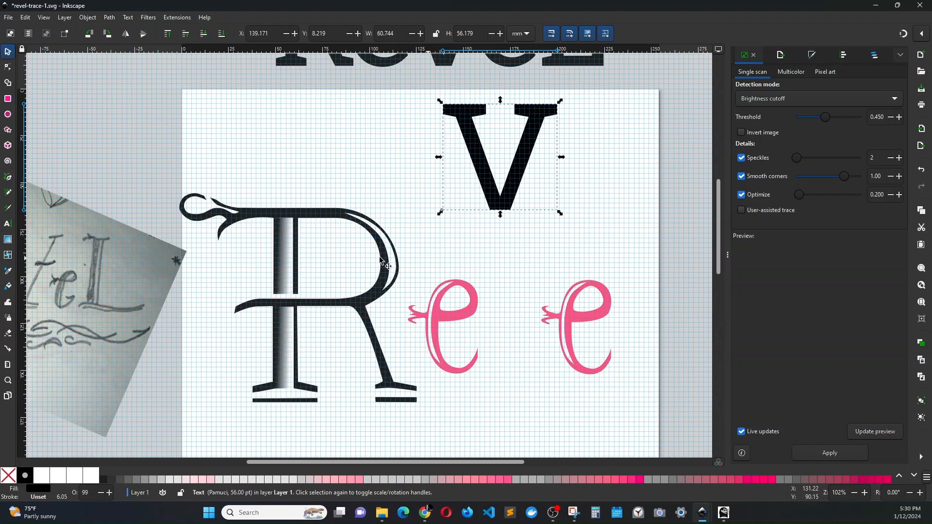
{"action": "left_click_drag", "start_coordinate": [502, 184], "coordinate": [308, 284]}
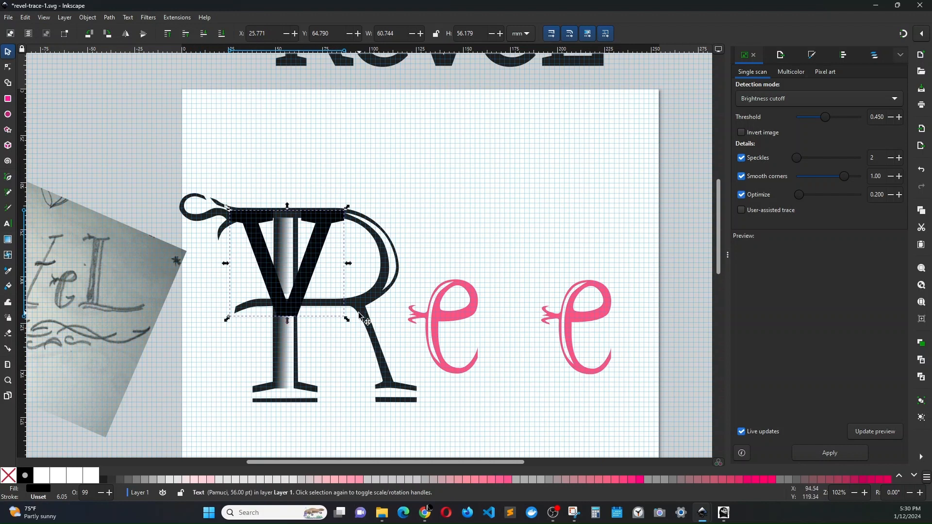
{"action": "left_click_drag", "start_coordinate": [349, 318], "coordinate": [441, 411]}
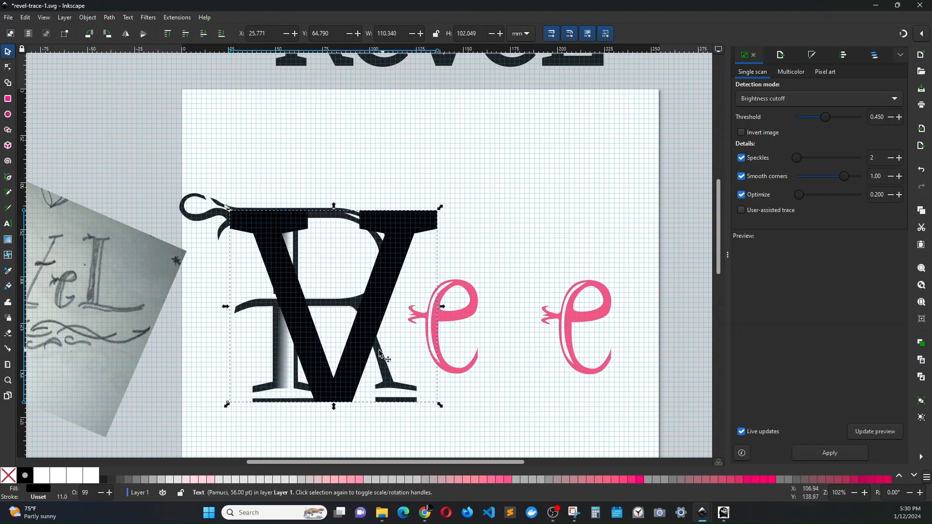
{"action": "left_click_drag", "start_coordinate": [359, 352], "coordinate": [544, 355]}
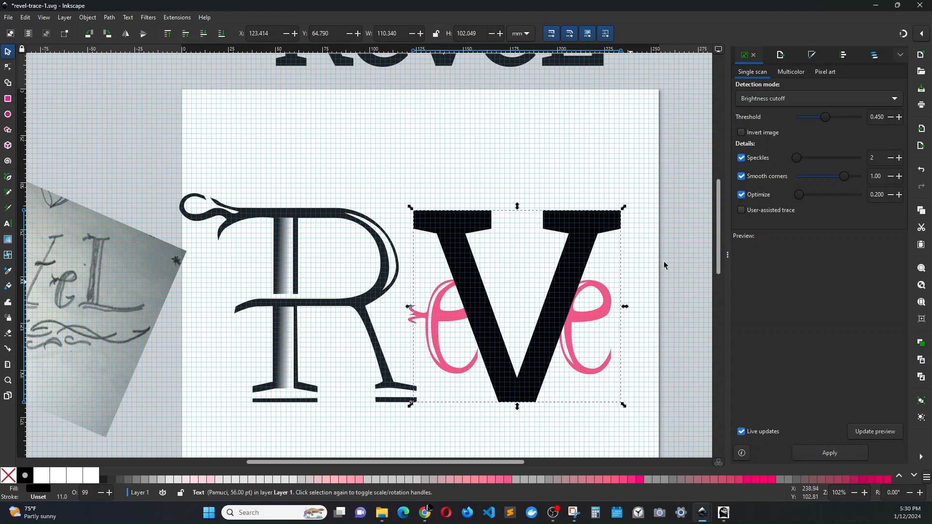
{"action": "left_click_drag", "start_coordinate": [349, 463], "coordinate": [339, 467]}
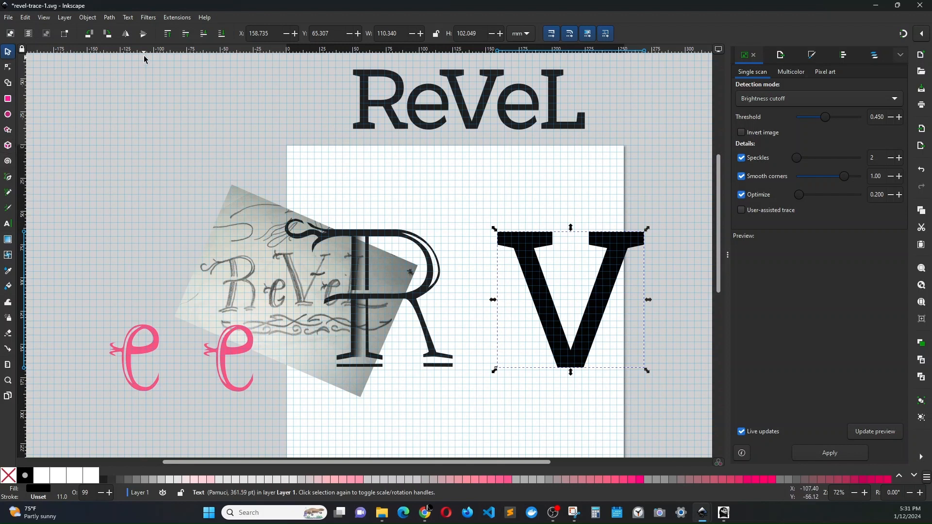
Convert the V text object to a path and show its nodes for editing.
{"action": "left_click", "coordinate": [110, 17]}
{"action": "left_click", "coordinate": [127, 29]}
{"action": "left_click", "coordinate": [8, 68]}
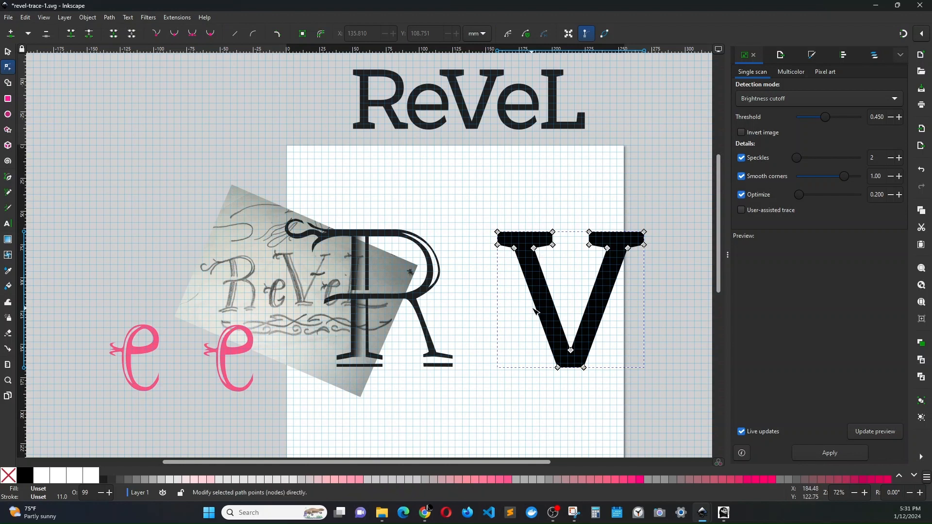
Insert four nodes along the outer vertical edge of the V's left serif, between its two corner nodes.
{"action": "scroll", "coordinate": [541, 293], "scroll_direction": "up", "scroll_amount": 2}
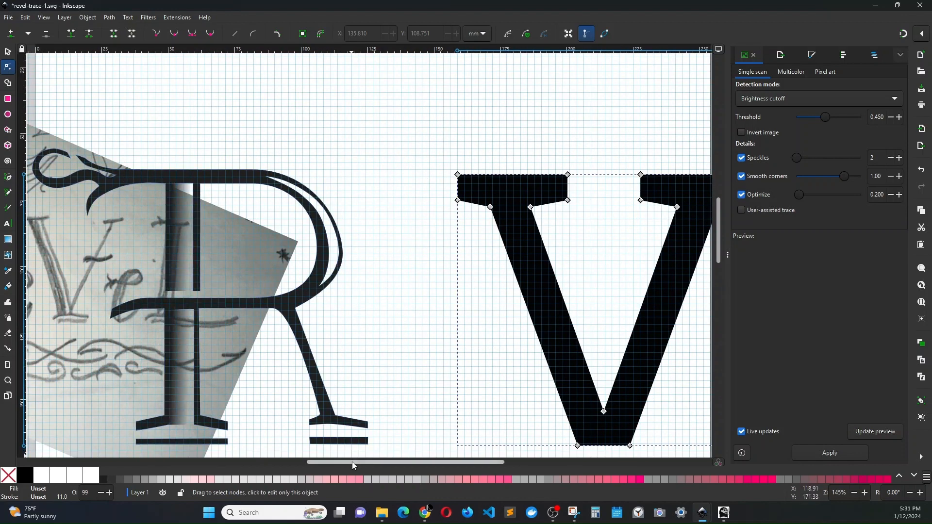
{"action": "left_click_drag", "start_coordinate": [354, 466], "coordinate": [342, 463]}
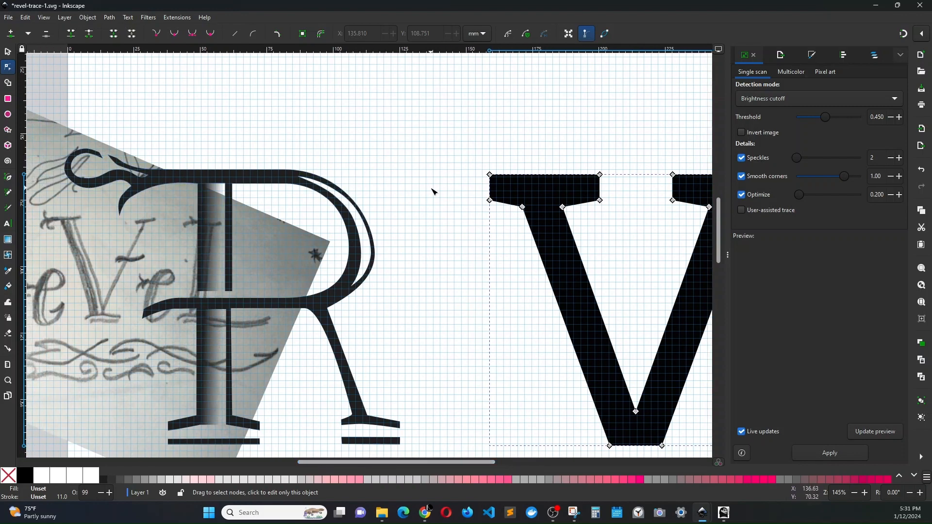
{"action": "scroll", "coordinate": [487, 214], "scroll_direction": "up", "scroll_amount": 2}
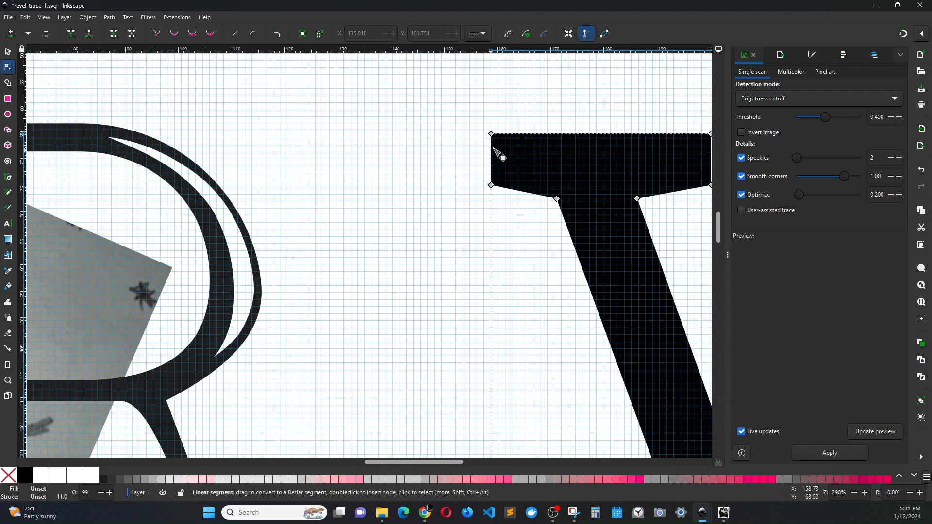
{"action": "scroll", "coordinate": [490, 142], "scroll_direction": "up", "scroll_amount": 1}
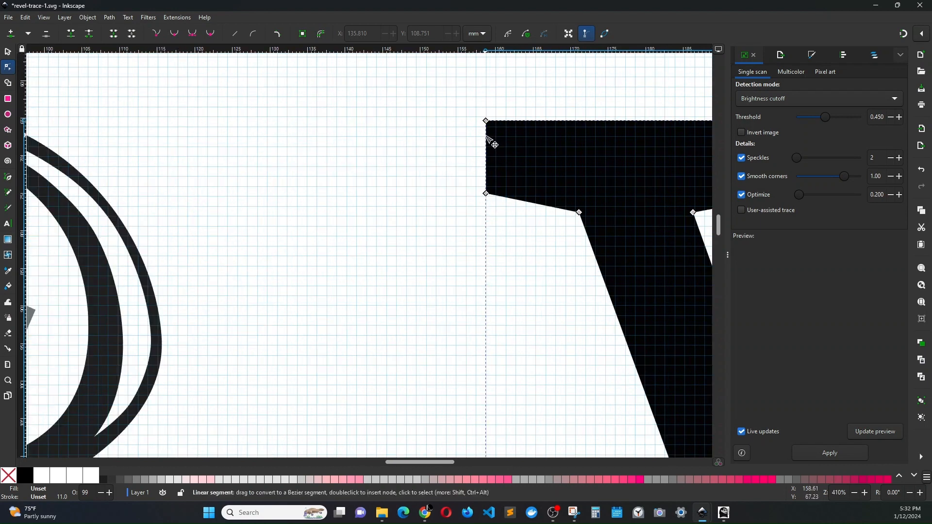
{"action": "double_click", "coordinate": [487, 137]}
{"action": "double_click", "coordinate": [486, 155]}
{"action": "double_click", "coordinate": [487, 182]}
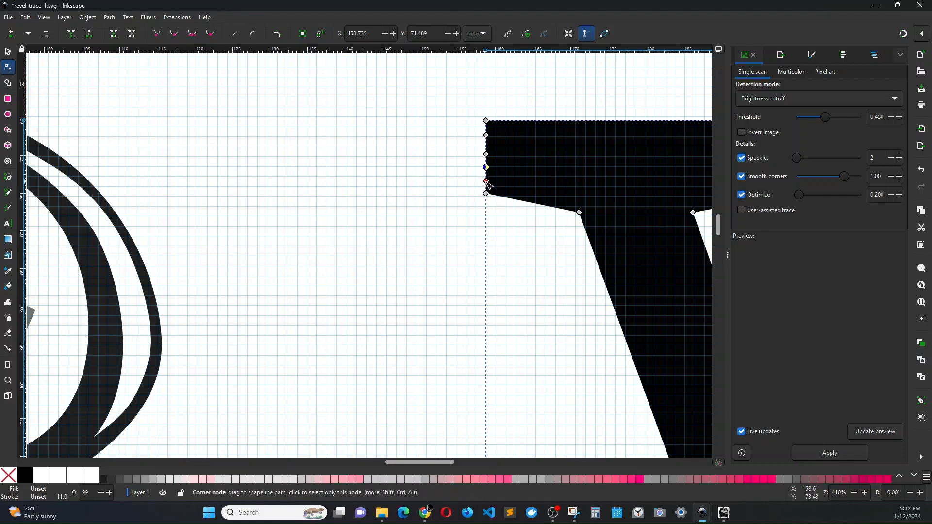
Pull three nodes outward from the end of the V's left serif to form three pointed spikes.
{"action": "left_click_drag", "start_coordinate": [487, 181], "coordinate": [332, 205]}
{"action": "double_click", "coordinate": [487, 147]}
{"action": "left_click_drag", "start_coordinate": [486, 154], "coordinate": [341, 137]}
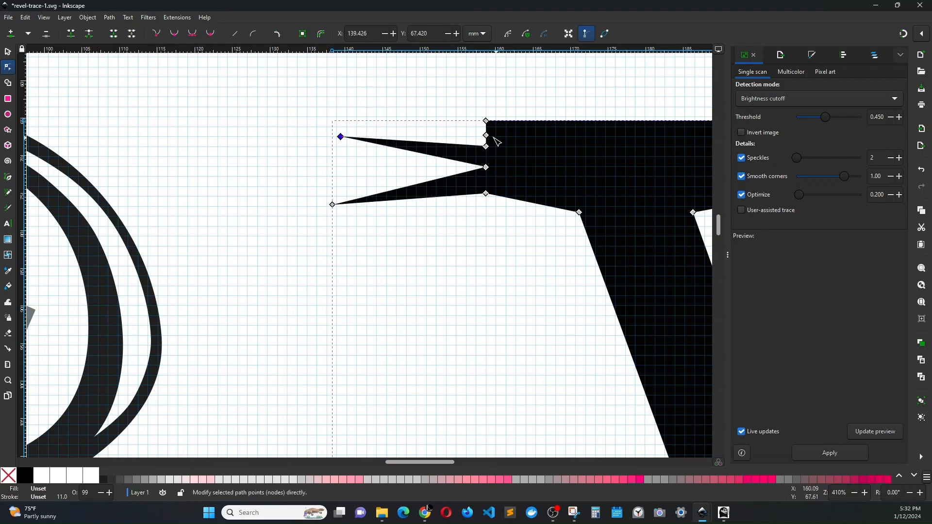
{"action": "left_click_drag", "start_coordinate": [486, 135], "coordinate": [355, 92]}
{"action": "scroll", "coordinate": [313, 278], "scroll_direction": "down", "scroll_amount": 3}
{"action": "scroll", "coordinate": [335, 262], "scroll_direction": "up", "scroll_amount": 3}
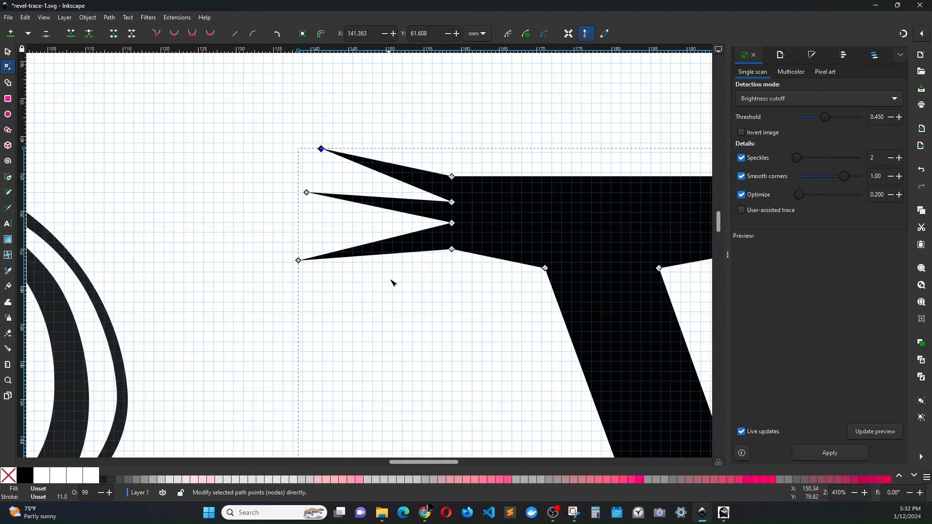
Add auto-smooth nodes to both edges of the lowest spike and bend its tip downward into a curved claw.
{"action": "double_click", "coordinate": [385, 255]}
{"action": "double_click", "coordinate": [382, 240]}
{"action": "left_click", "coordinate": [384, 254], "text": "shift"}
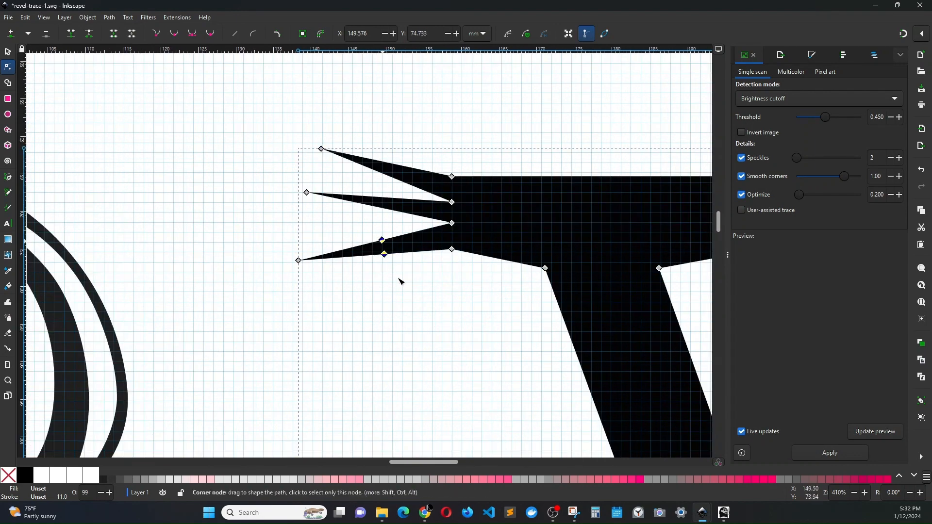
{"action": "key", "text": "shift+a"}
{"action": "left_click_drag", "start_coordinate": [299, 261], "coordinate": [348, 299]}
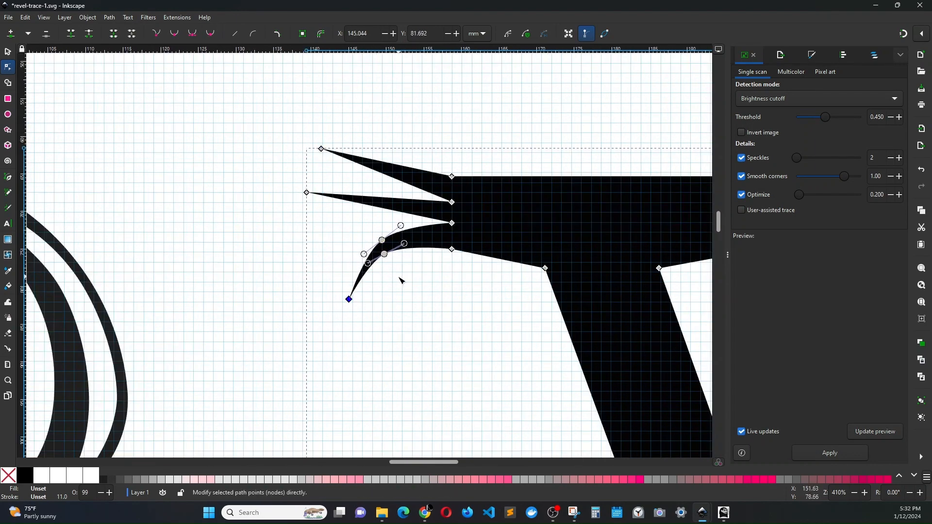
{"action": "left_click_drag", "start_coordinate": [384, 255], "coordinate": [393, 259]}
{"action": "scroll", "coordinate": [298, 327], "scroll_direction": "down", "scroll_amount": 3}
{"action": "scroll", "coordinate": [300, 330], "scroll_direction": "up", "scroll_amount": 2}
Insert auto-smooth nodes in the upper spike's edges, curve its tip upward and adjust its outer bend.
{"action": "left_click", "coordinate": [314, 202]}
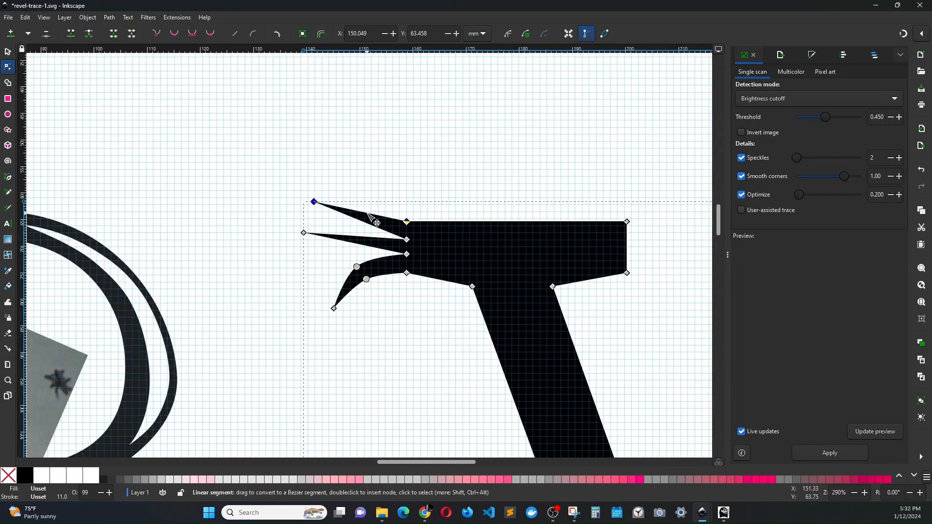
{"action": "key", "text": "Insert"}
{"action": "left_click_drag", "start_coordinate": [364, 221], "coordinate": [333, 166]}
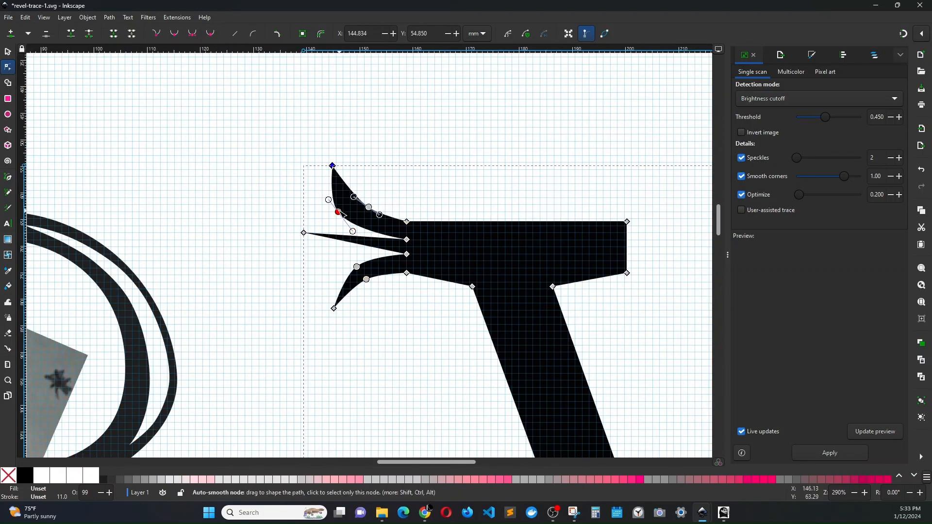
{"action": "mouse_move", "coordinate": [354, 197]}
{"action": "left_mouse_down"}
{"action": "mouse_move", "coordinate": [345, 203]}
{"action": "mouse_move", "coordinate": [366, 211]}
{"action": "left_mouse_up"}
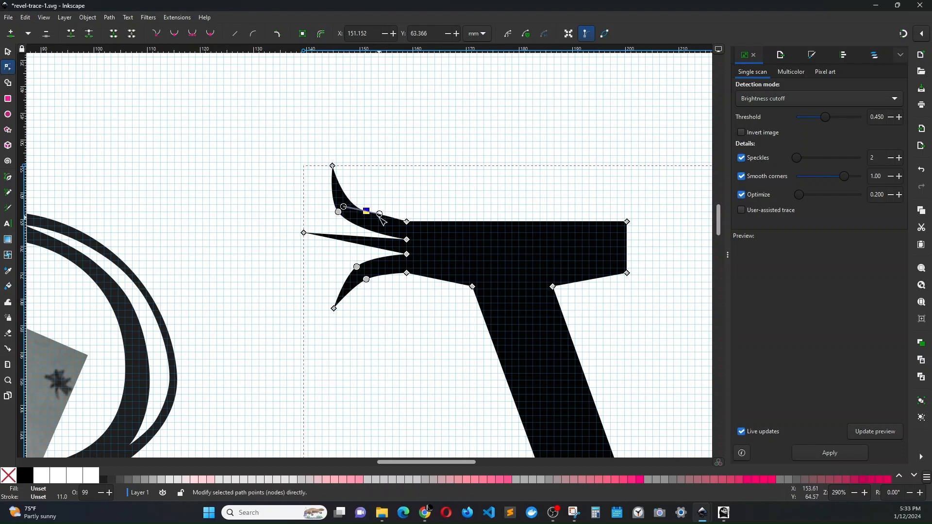
Make the node where the upper spike meets the serif's top edge auto-smooth.
{"action": "left_click", "coordinate": [406, 222]}
{"action": "key", "text": "shift+y"}
{"action": "left_click", "coordinate": [464, 152]}
{"action": "scroll", "coordinate": [341, 315], "scroll_direction": "left", "scroll_amount": 16}
{"action": "scroll", "coordinate": [359, 319], "scroll_direction": "right", "scroll_amount": 15}
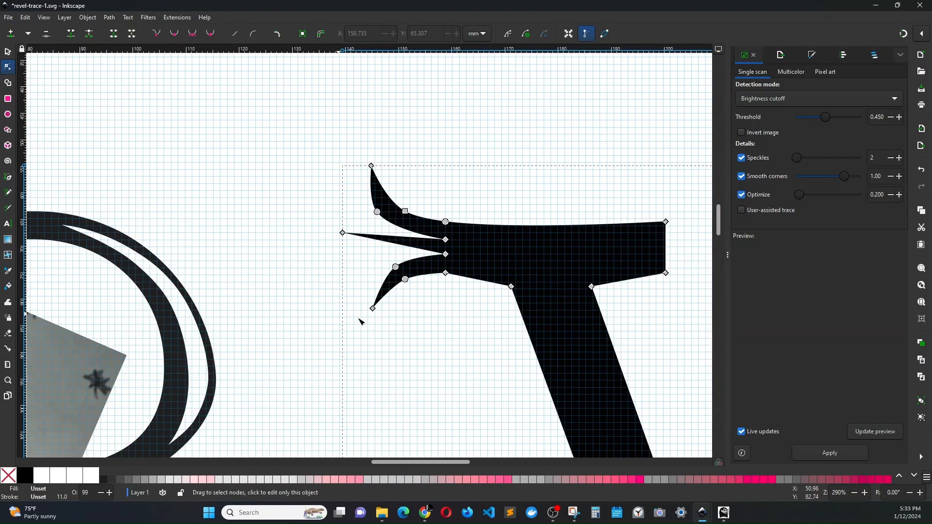
Add auto-smooth nodes to both edges of the middle spike and curve its tip downward between the others.
{"action": "double_click", "coordinate": [394, 237]}
{"action": "double_click", "coordinate": [395, 243]}
{"action": "left_click", "coordinate": [212, 34]}
{"action": "left_click_drag", "start_coordinate": [342, 233], "coordinate": [327, 277]}
{"action": "left_click_drag", "start_coordinate": [394, 244], "coordinate": [386, 253]}
{"action": "left_click_drag", "start_coordinate": [394, 237], "coordinate": [376, 234]}
{"action": "left_click_drag", "start_coordinate": [327, 277], "coordinate": [339, 277]}
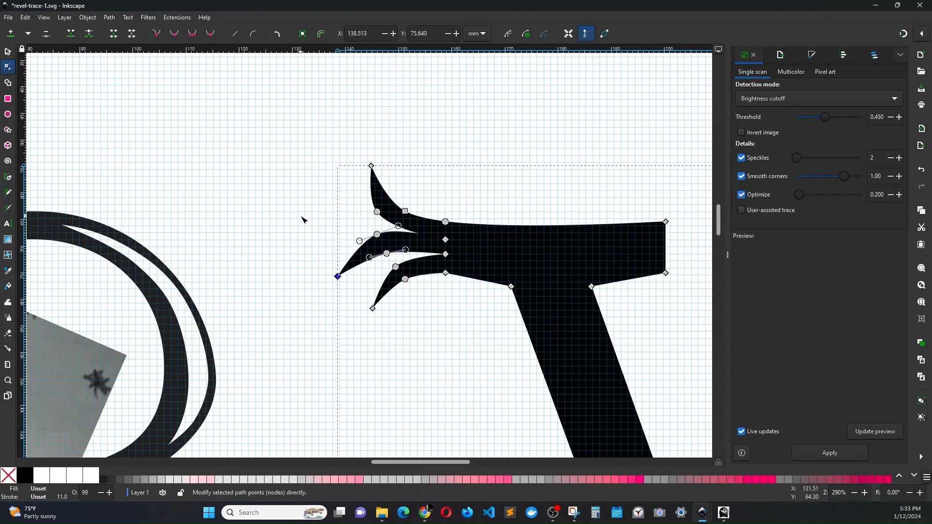
Add a node beside the notch between the upper and middle spikes and reposition the notch nodes between the spikes.
{"action": "left_click", "coordinate": [302, 217]}
{"action": "scroll", "coordinate": [239, 287], "scroll_direction": "right", "scroll_amount": 4}
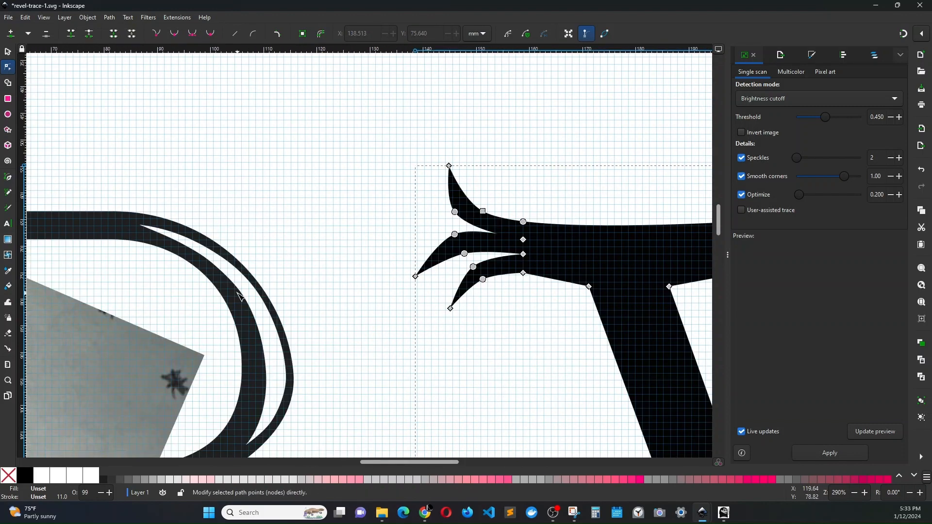
{"action": "left_click_drag", "start_coordinate": [368, 254], "coordinate": [335, 232]}
{"action": "left_click", "coordinate": [344, 235]}
{"action": "double_click", "coordinate": [343, 235]}
{"action": "scroll", "coordinate": [347, 249], "scroll_direction": "up", "scroll_amount": 5}
{"action": "left_click_drag", "start_coordinate": [346, 166], "coordinate": [273, 145]}
{"action": "left_click_drag", "start_coordinate": [179, 121], "coordinate": [339, 138]}
{"action": "left_click_drag", "start_coordinate": [468, 194], "coordinate": [415, 151]}
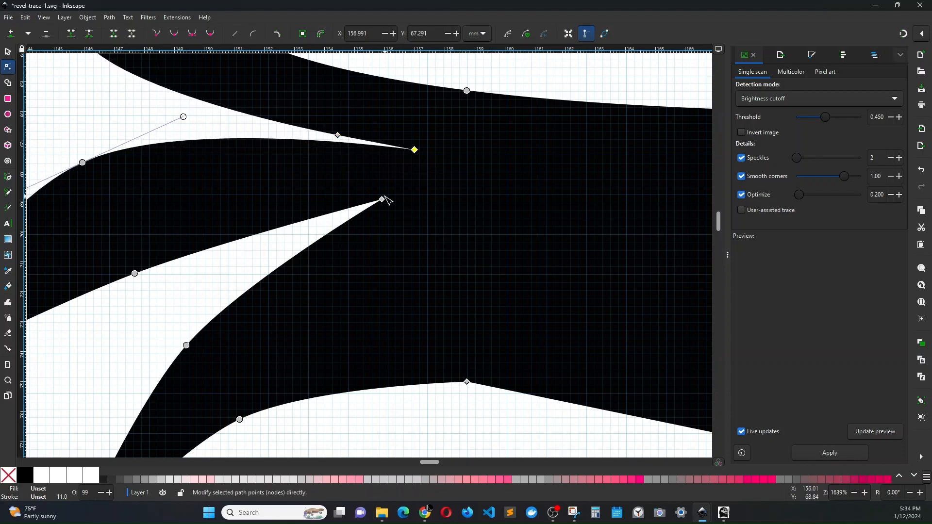
Move the inner notch nodes toward the spike tips to shorten the gaps between the three spikes.
{"action": "left_click_drag", "start_coordinate": [339, 137], "coordinate": [163, 95]}
{"action": "left_click_drag", "start_coordinate": [414, 150], "coordinate": [204, 110]}
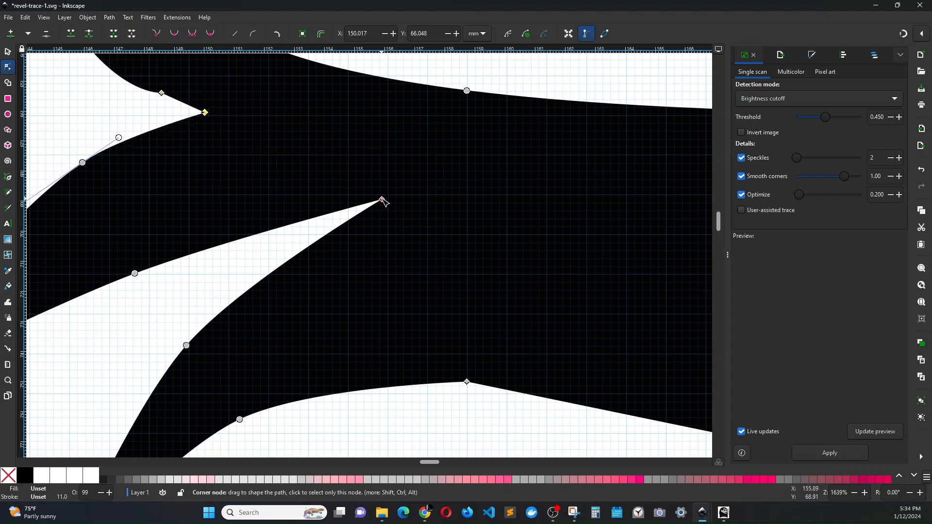
{"action": "left_click_drag", "start_coordinate": [382, 199], "coordinate": [272, 174]}
{"action": "scroll", "coordinate": [447, 335], "scroll_direction": "down", "scroll_amount": 5}
Raise the four nodes along the V's left serif underside together by about 6 mm to thin the serif.
{"action": "left_click_drag", "start_coordinate": [542, 326], "coordinate": [258, 378]}
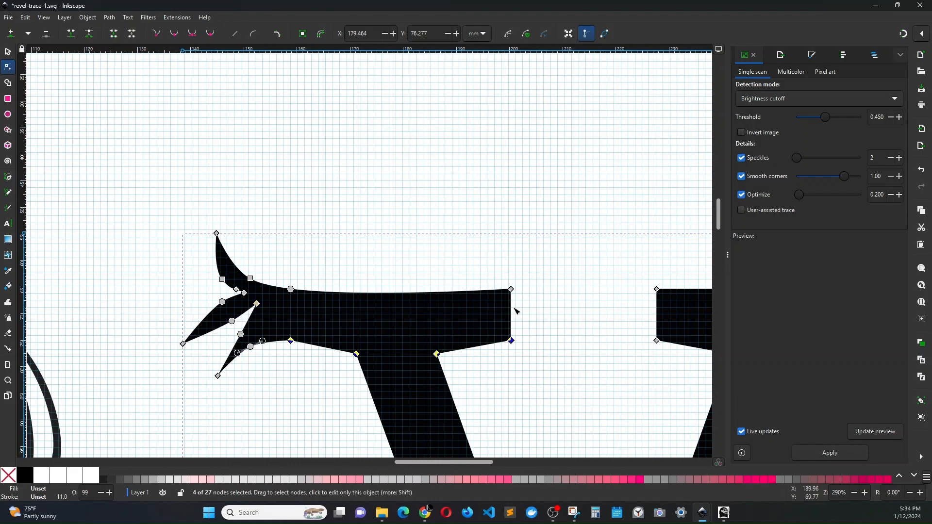
{"action": "left_click_drag", "start_coordinate": [437, 354], "coordinate": [438, 324]}
{"action": "scroll", "coordinate": [438, 324], "scroll_direction": "down", "scroll_amount": 4}
{"action": "left_click", "coordinate": [483, 282]}
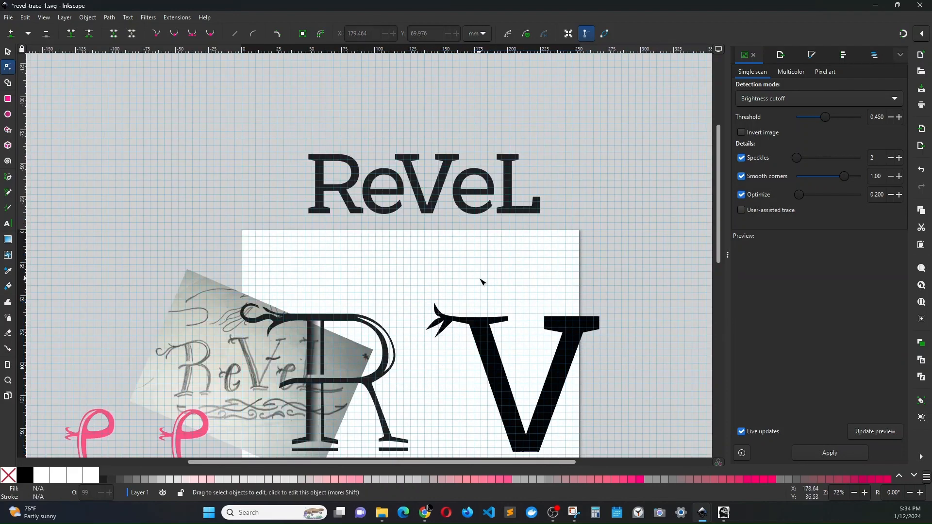
Raise the nodes along the underside of the V's right serif together to thin it.
{"action": "left_click", "coordinate": [577, 334]}
{"action": "left_click_drag", "start_coordinate": [630, 346], "coordinate": [538, 323]}
{"action": "left_click_drag", "start_coordinate": [582, 332], "coordinate": [582, 325]}
{"action": "double_click", "coordinate": [623, 334]}
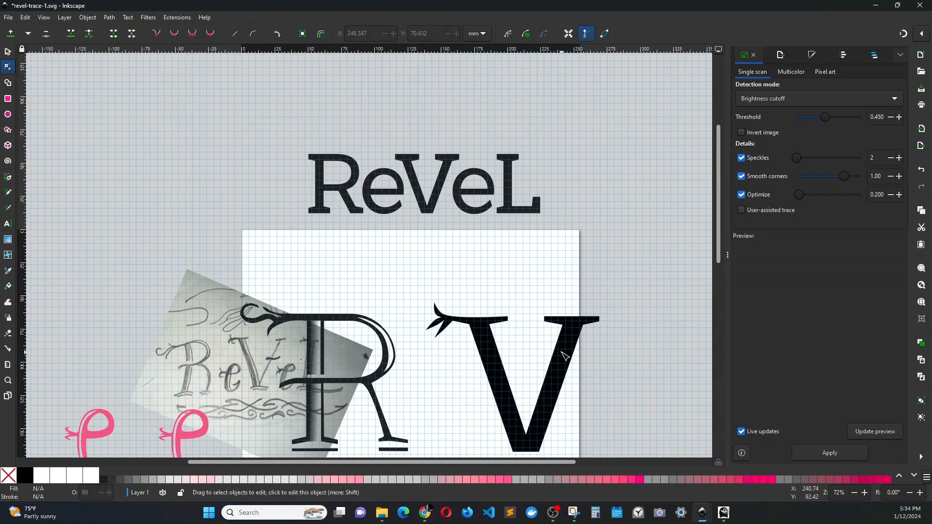
Raise the two nodes where the V's right stem meets its serif to make the serif's underside flat.
{"action": "scroll", "coordinate": [562, 353], "scroll_direction": "up", "scroll_amount": 5}
{"action": "left_click", "coordinate": [539, 330]}
{"action": "left_click_drag", "start_coordinate": [492, 199], "coordinate": [496, 180]}
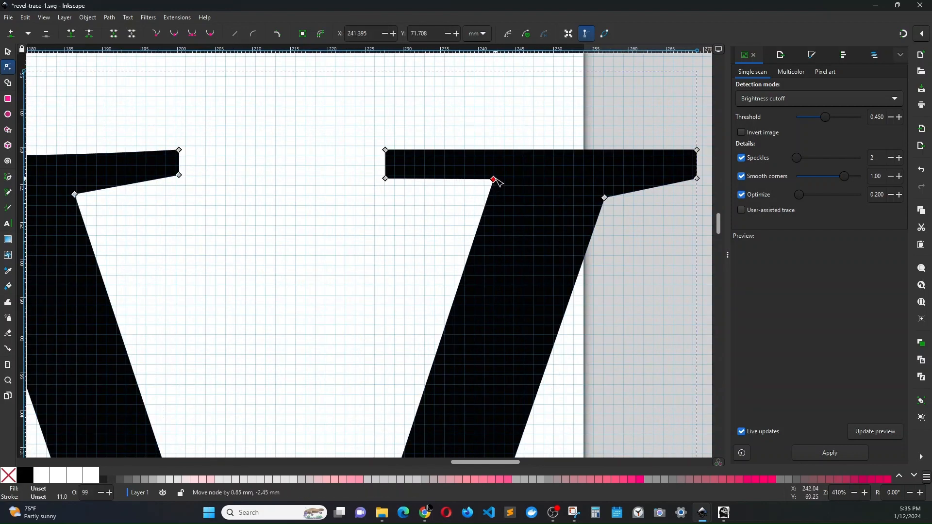
{"action": "left_click_drag", "start_coordinate": [606, 199], "coordinate": [610, 181]}
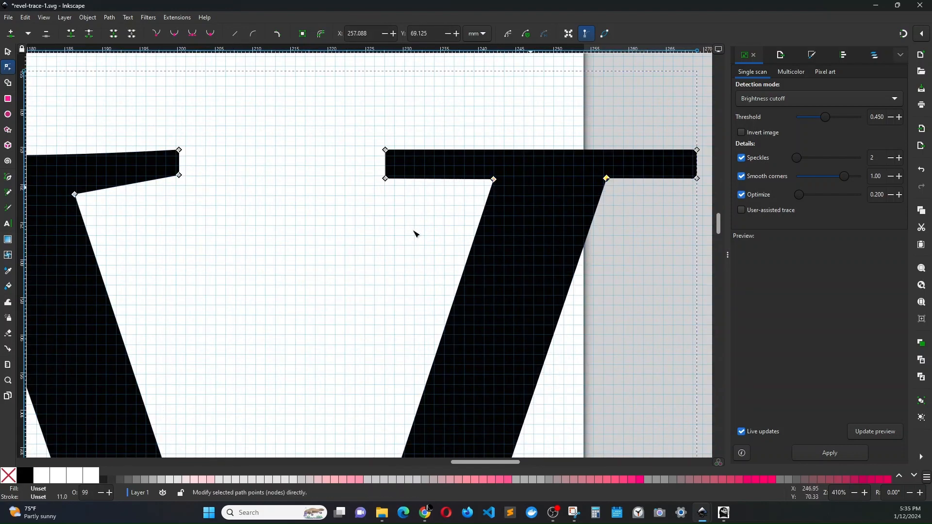
Raise the two nodes where the V's left stem meets its serif to level the serif's underside.
{"action": "scroll", "coordinate": [414, 233], "scroll_direction": "left", "scroll_amount": 10}
{"action": "left_click_drag", "start_coordinate": [308, 196], "coordinate": [300, 179]}
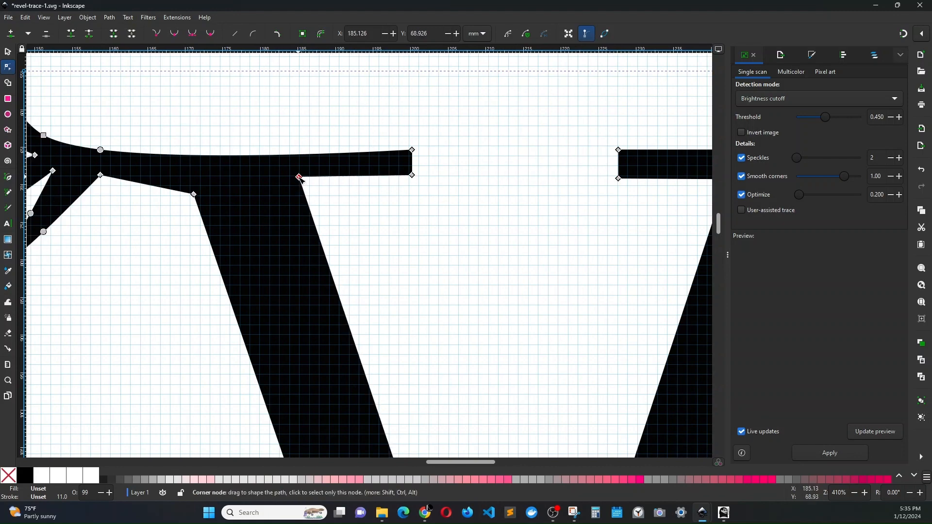
{"action": "left_click_drag", "start_coordinate": [193, 194], "coordinate": [188, 177]}
{"action": "scroll", "coordinate": [323, 197], "scroll_direction": "down", "scroll_amount": 4}
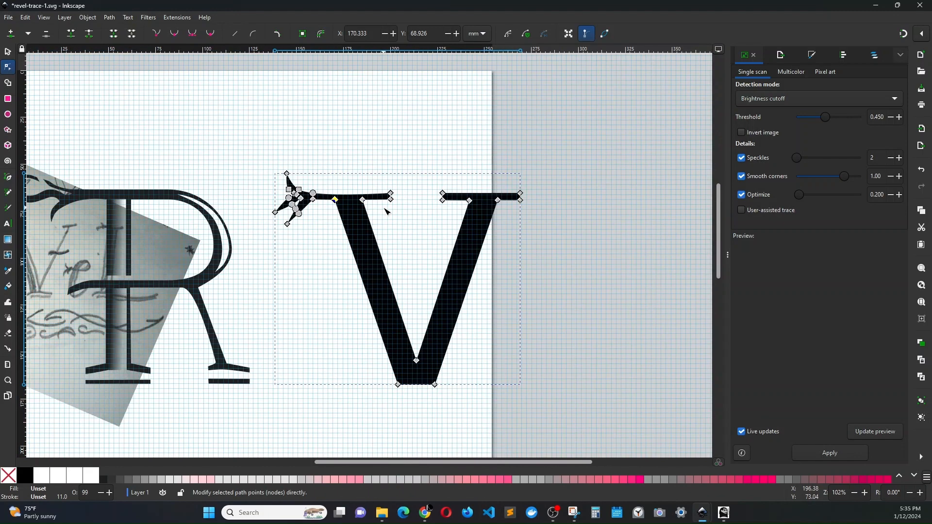
{"action": "left_click", "coordinate": [626, 370]}
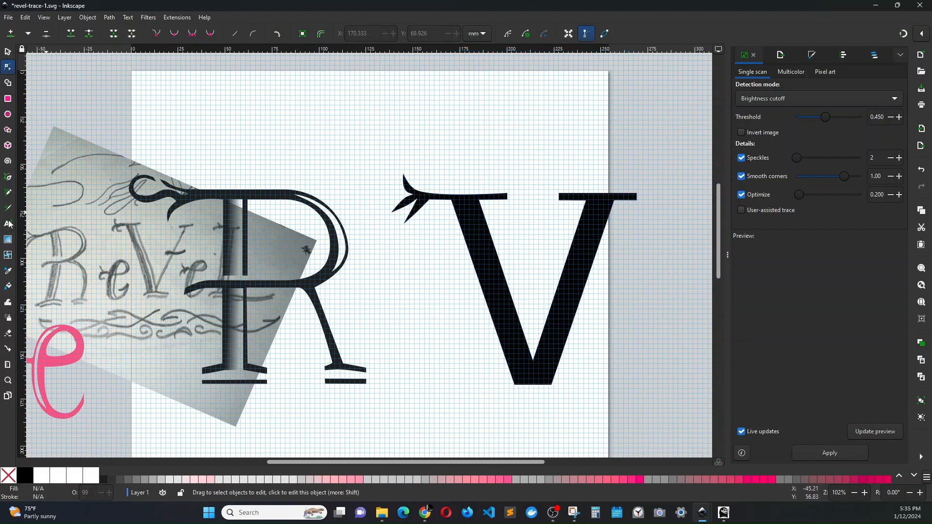
Draw a closed, slightly peaked band about 45 mm wide and 7 mm high across the V's base with the Pen tool.
{"action": "left_click", "coordinate": [8, 178]}
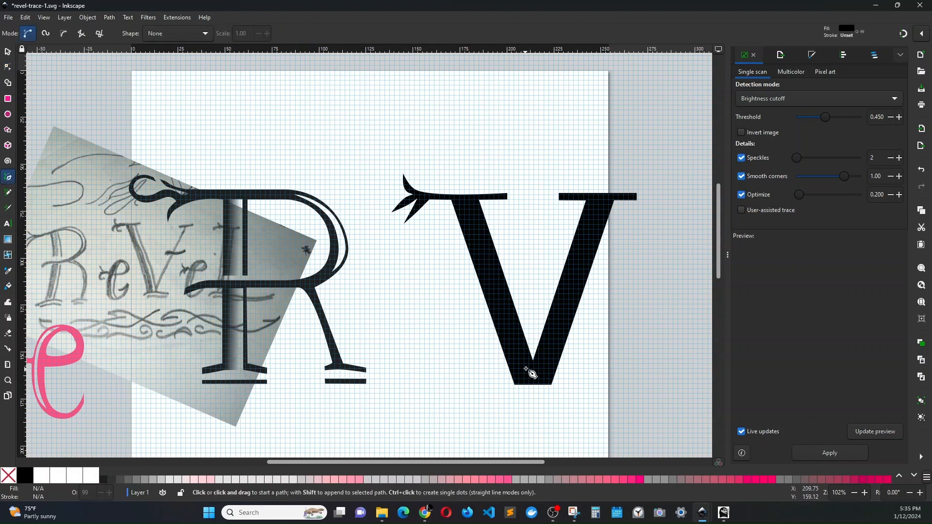
{"action": "scroll", "coordinate": [553, 383], "scroll_direction": "up", "scroll_amount": 2}
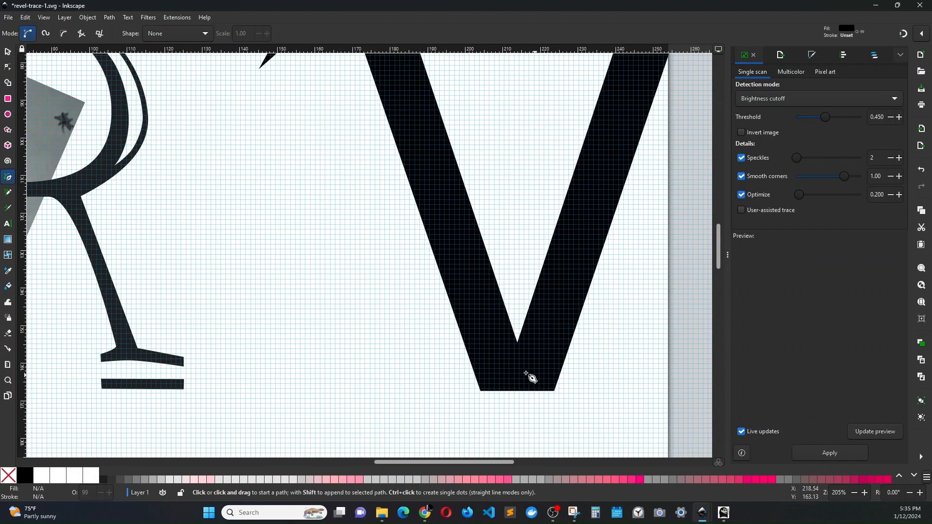
{"action": "left_click", "coordinate": [439, 365]}
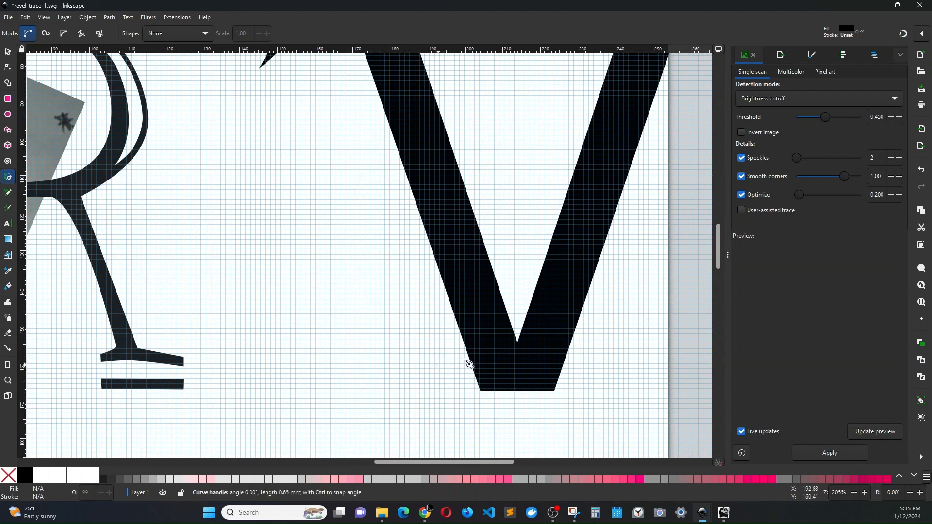
{"action": "left_click", "coordinate": [513, 356]}
{"action": "left_click", "coordinate": [600, 363]}
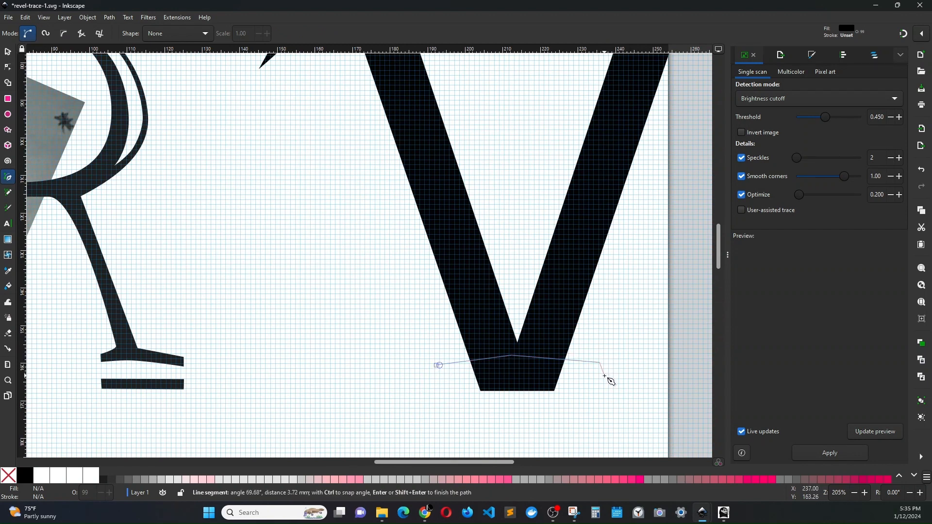
{"action": "left_click", "coordinate": [604, 375]}
{"action": "left_click", "coordinate": [441, 380]}
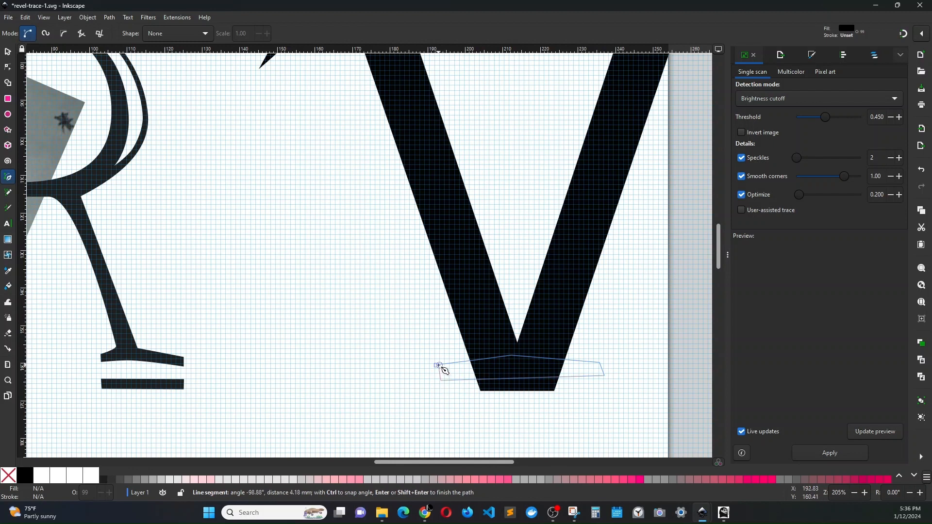
{"action": "left_click", "coordinate": [438, 365]}
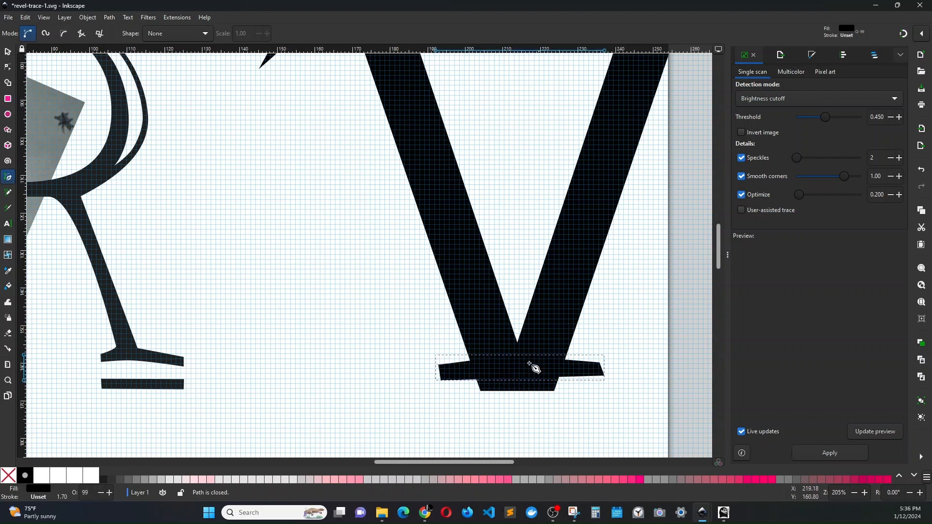
Subtract the drawn band from the V using Difference to cut a gap above its base bar.
{"action": "left_click", "coordinate": [8, 52]}
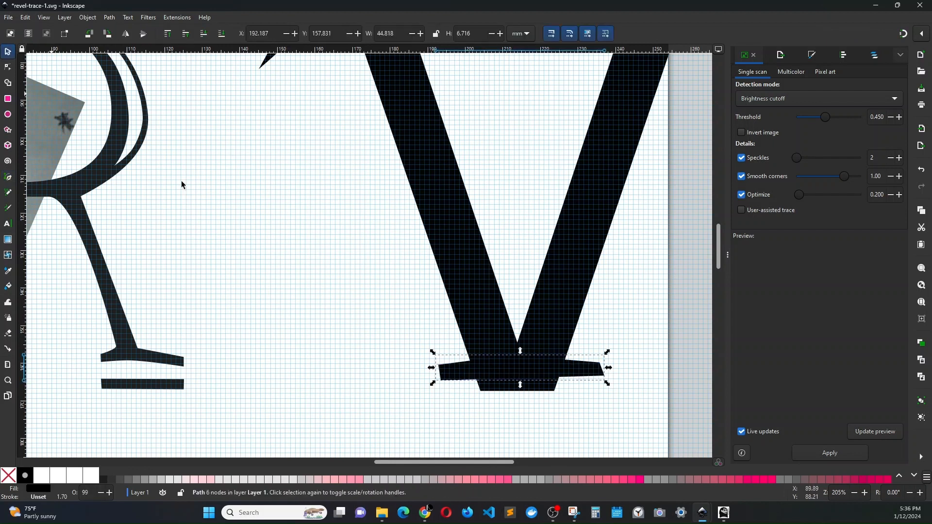
{"action": "left_click", "coordinate": [474, 290]}
{"action": "key", "text": "ctrl+minus"}
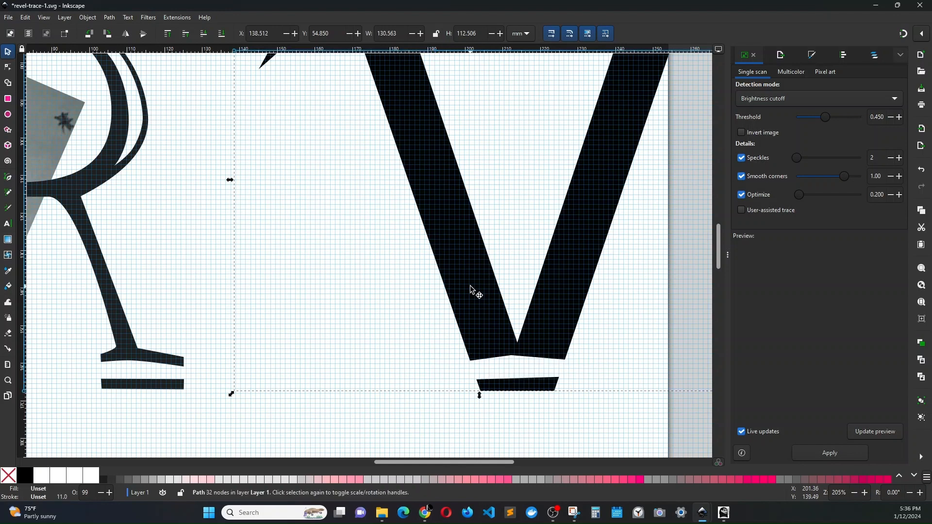
{"action": "scroll", "coordinate": [471, 291], "scroll_direction": "down", "scroll_amount": 4}
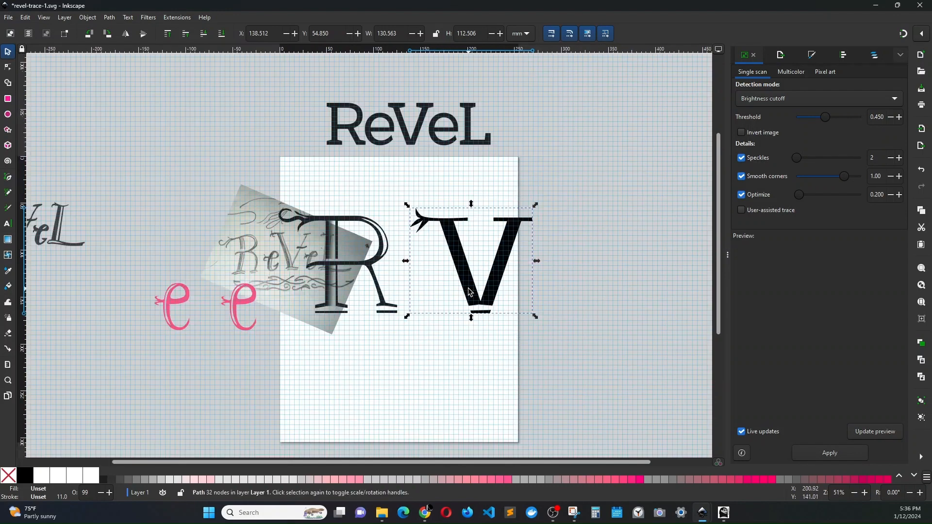
Add one node on each outer edge of the V's stems, just above the lower corners at the cut.
{"action": "left_click", "coordinate": [8, 70]}
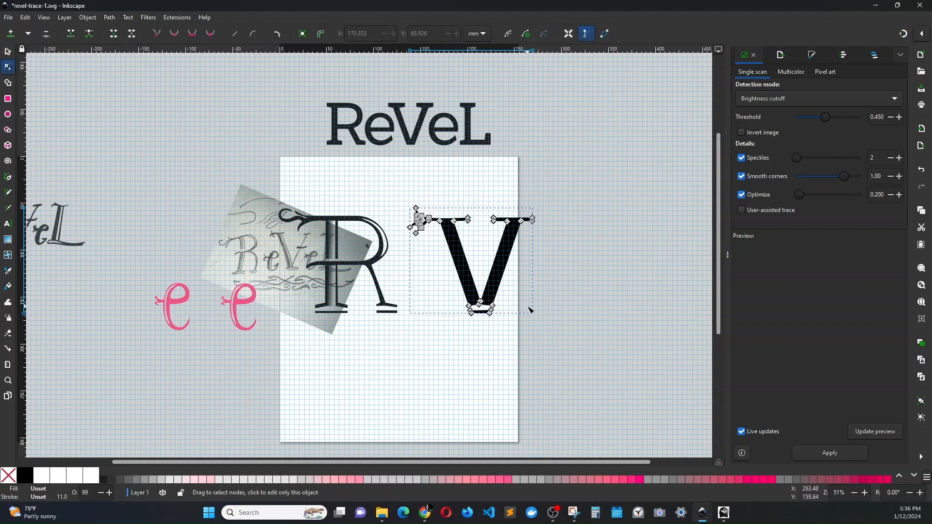
{"action": "scroll", "coordinate": [473, 323], "scroll_direction": "up", "scroll_amount": 4}
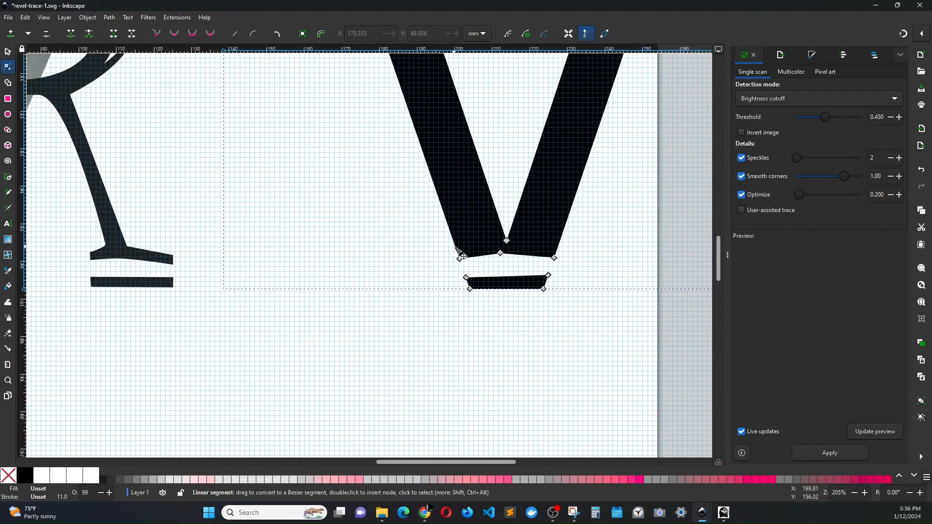
{"action": "scroll", "coordinate": [374, 292], "scroll_direction": "down", "scroll_amount": 3}
{"action": "scroll", "coordinate": [374, 291], "scroll_direction": "up", "scroll_amount": 1}
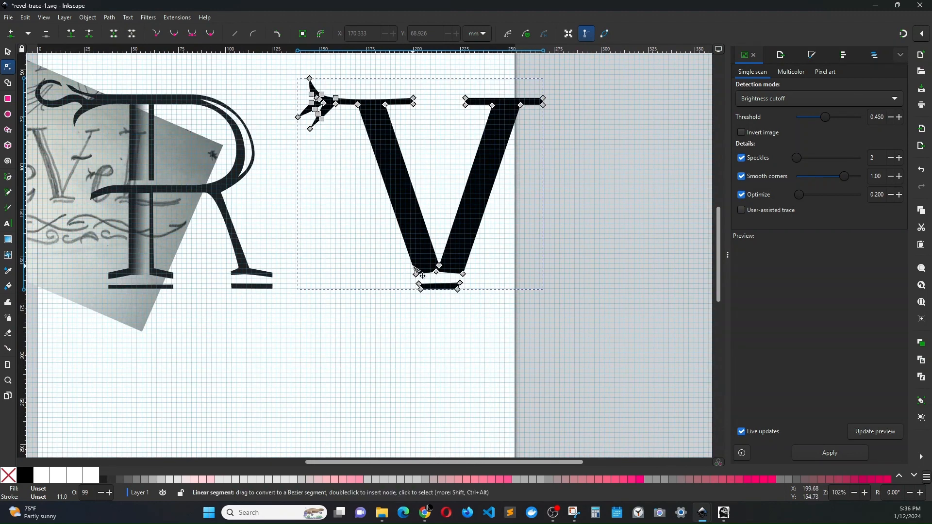
{"action": "scroll", "coordinate": [417, 271], "scroll_direction": "up", "scroll_amount": 3}
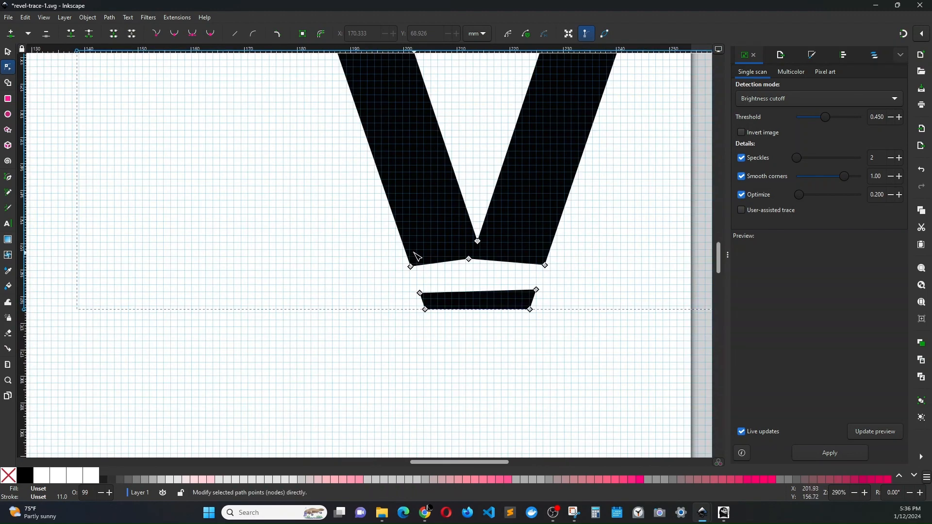
{"action": "left_click", "coordinate": [413, 261]}
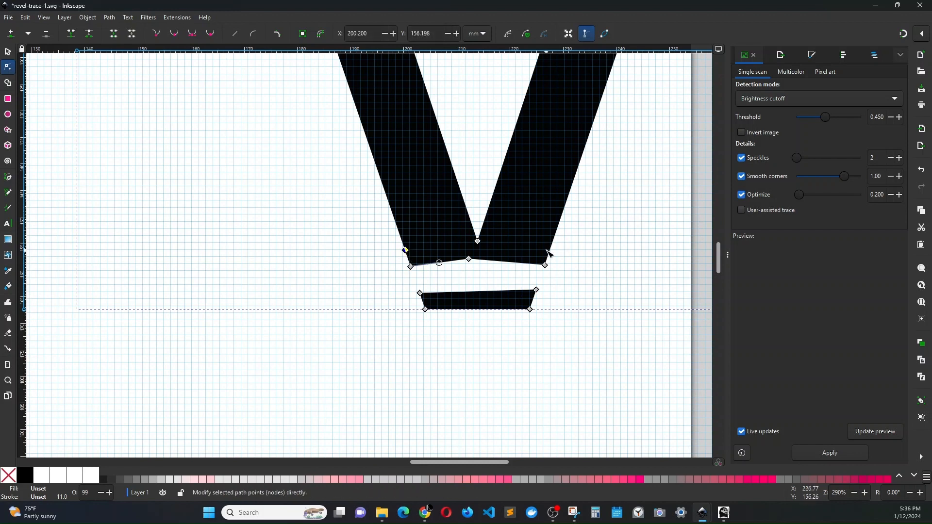
{"action": "left_click", "coordinate": [552, 254]}
{"action": "scroll", "coordinate": [563, 248], "scroll_direction": "down", "scroll_amount": 2}
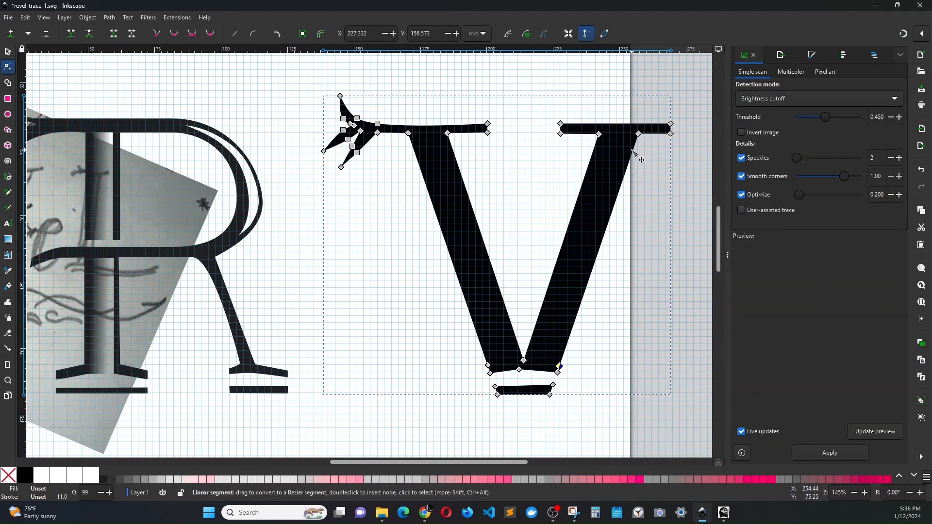
Thin the V's right stem by adding a node near each end of its outer edge and moving both inward.
{"action": "double_click", "coordinate": [634, 151]}
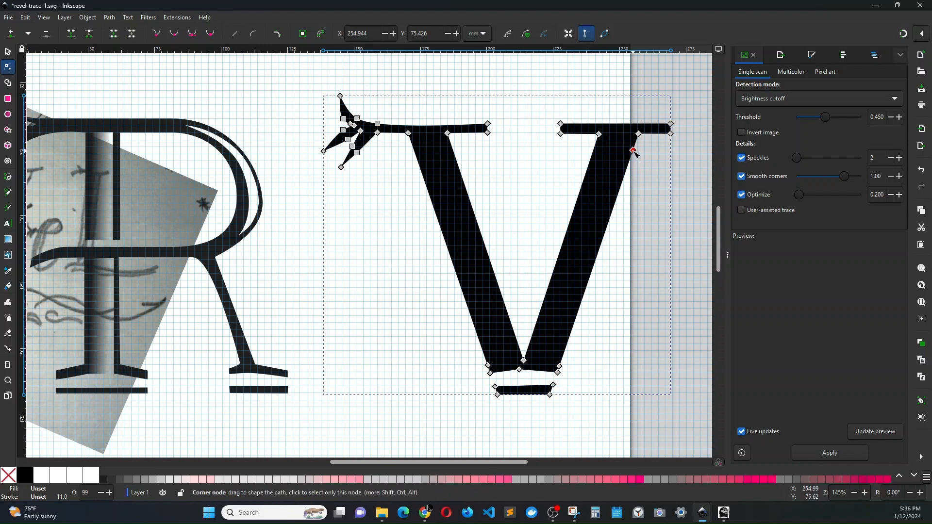
{"action": "left_click_drag", "start_coordinate": [634, 151], "coordinate": [614, 138]}
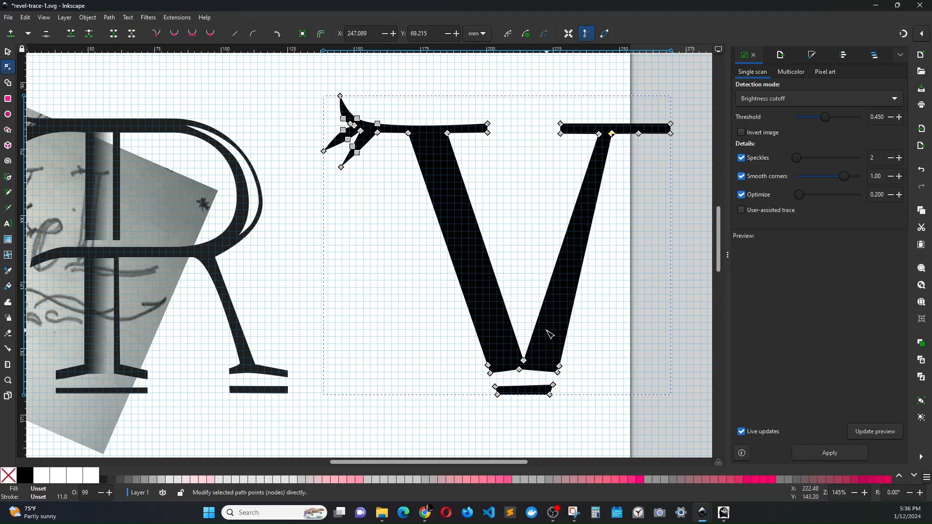
{"action": "double_click", "coordinate": [561, 358]}
{"action": "left_click_drag", "start_coordinate": [561, 358], "coordinate": [538, 362]}
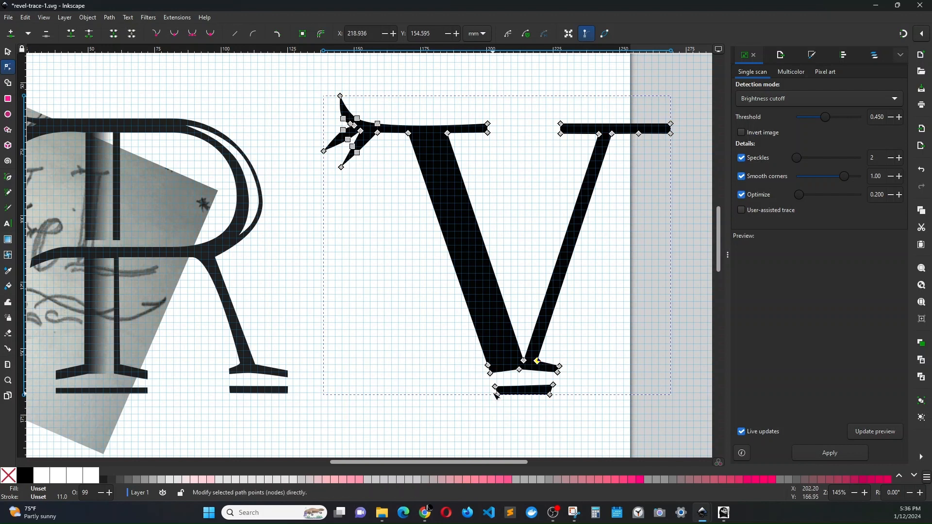
Thin the V's left stem by moving the lower and upper nodes of its outer edge inward.
{"action": "scroll", "coordinate": [441, 367], "scroll_direction": "left", "scroll_amount": 6}
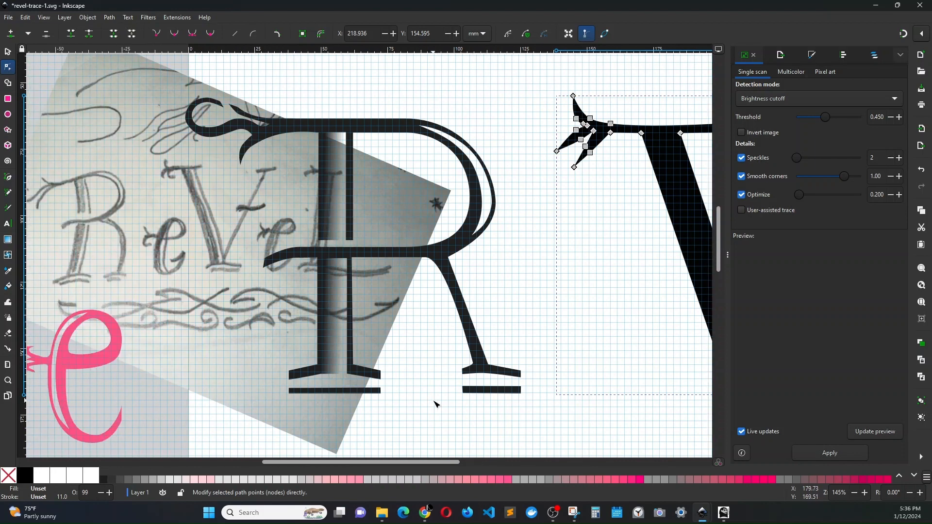
{"action": "scroll", "coordinate": [436, 404], "scroll_direction": "right", "scroll_amount": 5}
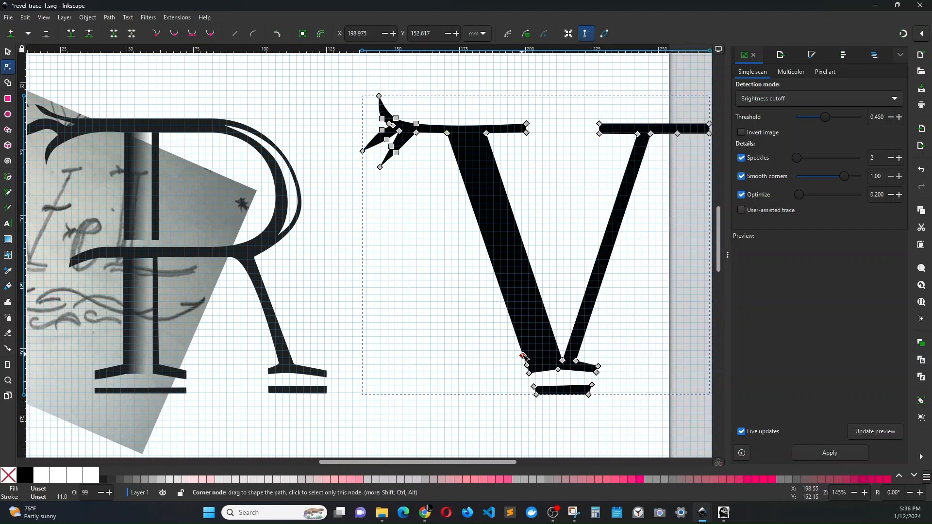
{"action": "left_click_drag", "start_coordinate": [525, 357], "coordinate": [539, 363]}
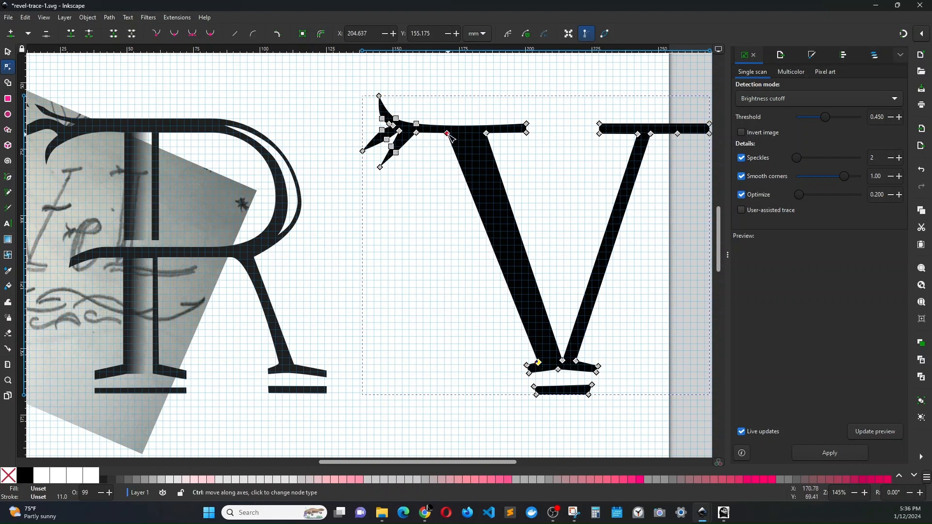
{"action": "left_click_drag", "start_coordinate": [449, 133], "coordinate": [453, 133]}
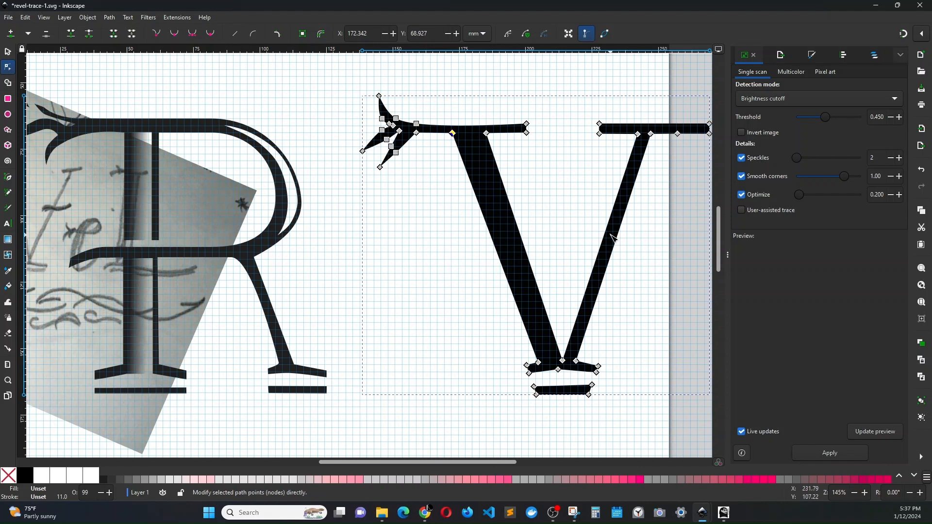
Shorten the outer end of the V's right serif by about 6.6 mm, keeping it level.
{"action": "scroll", "coordinate": [627, 242], "scroll_direction": "down", "scroll_amount": 2}
{"action": "scroll", "coordinate": [630, 244], "scroll_direction": "right", "scroll_amount": 4}
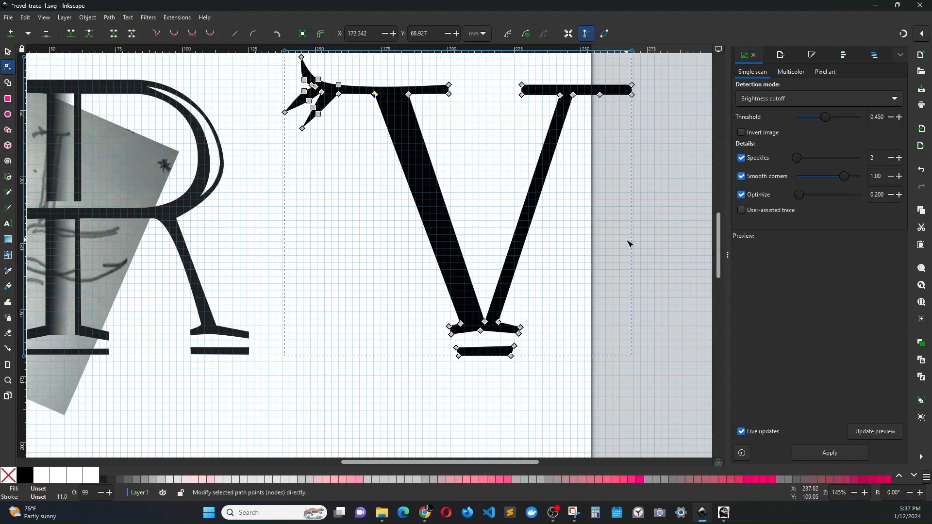
{"action": "left_click", "coordinate": [632, 89]}
{"action": "left_click_drag", "start_coordinate": [632, 93], "coordinate": [615, 93]}
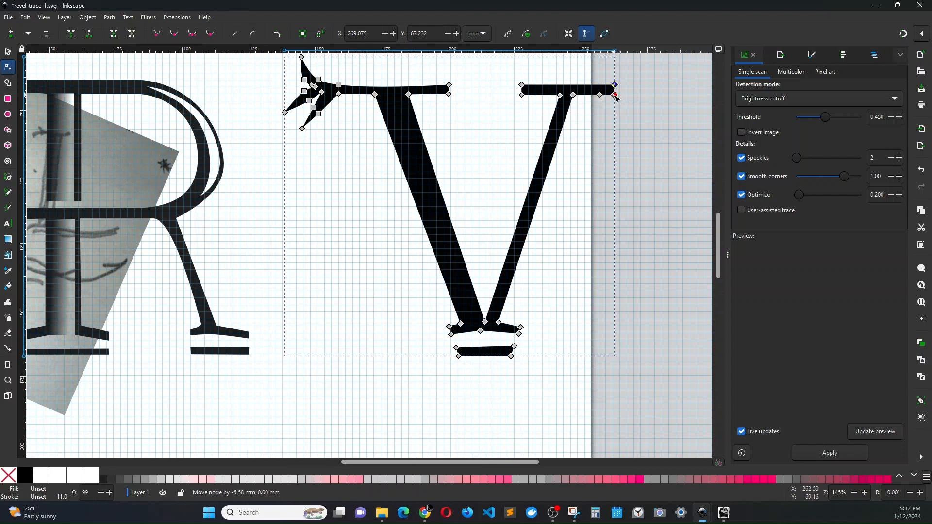
{"action": "left_click", "coordinate": [613, 153]}
Draw a closed zigzag accent about 38 mm wide and 11 mm high with the Pen tool and place it across the V's right stem.
{"action": "scroll", "coordinate": [590, 199], "scroll_direction": "down", "scroll_amount": 3}
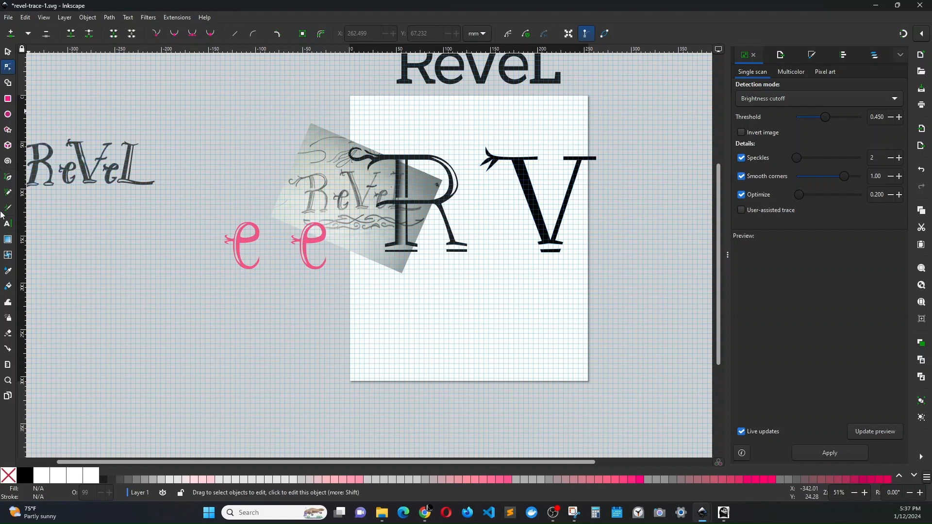
{"action": "left_click", "coordinate": [8, 177]}
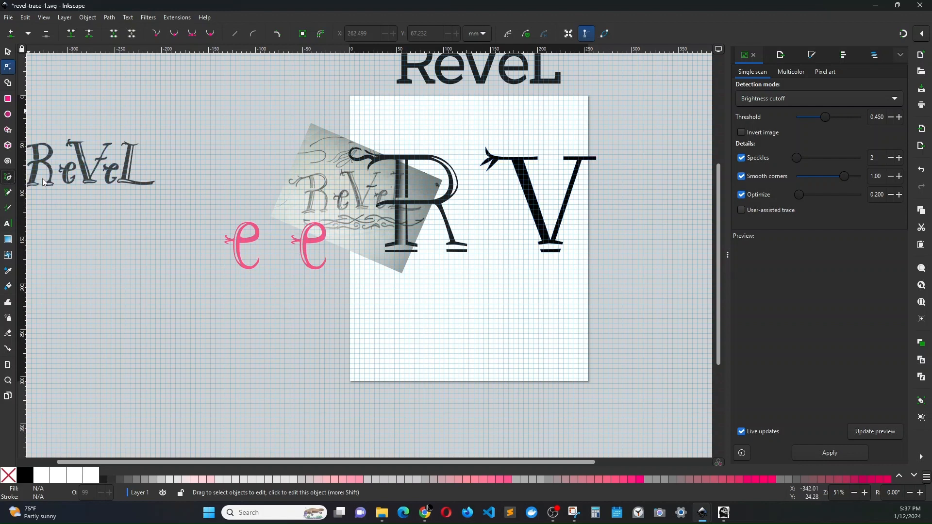
{"action": "left_click", "coordinate": [557, 194]}
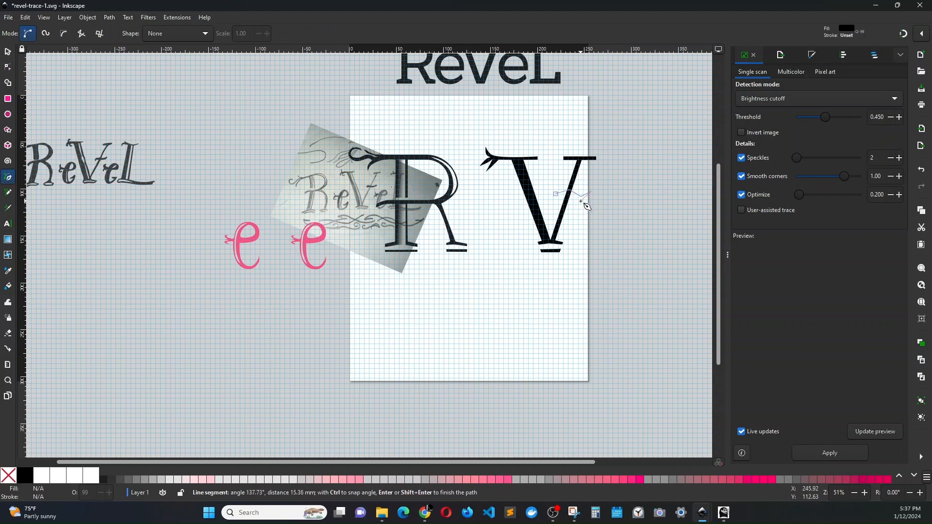
{"action": "left_click", "coordinate": [558, 195]}
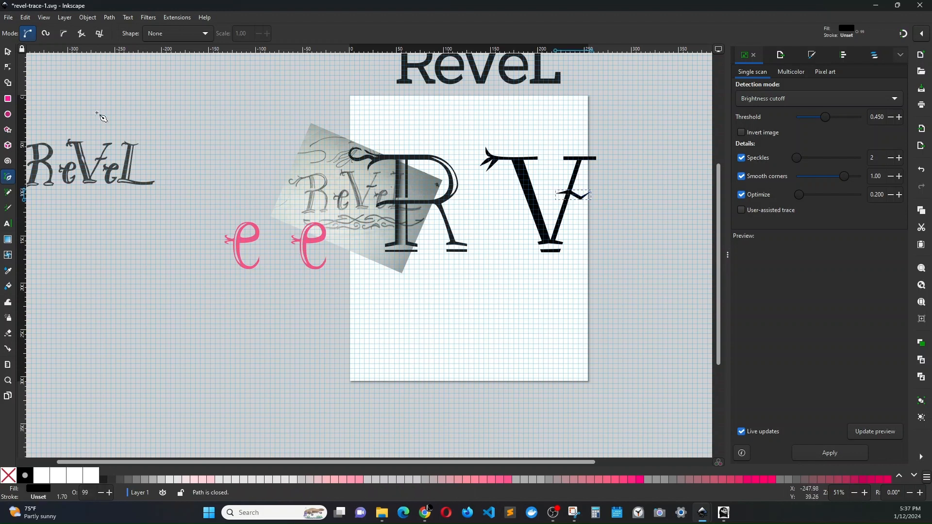
{"action": "left_click", "coordinate": [8, 52]}
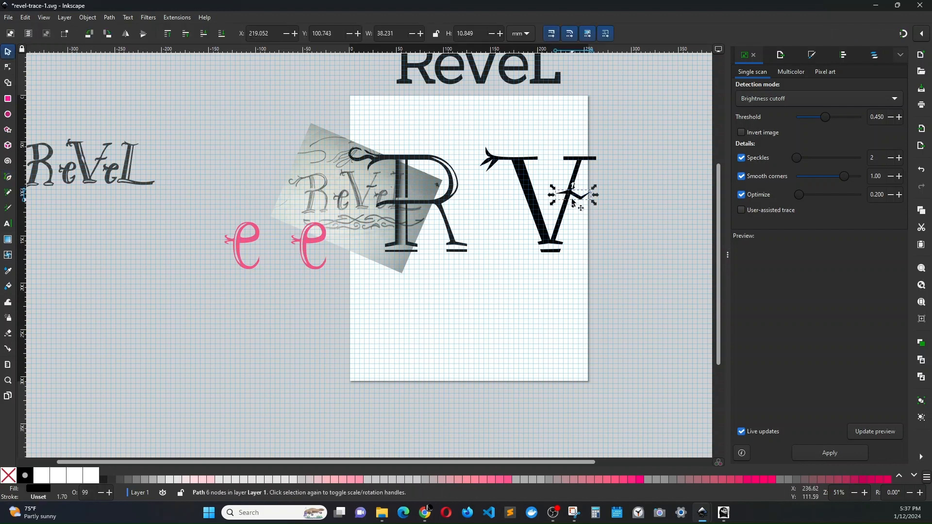
{"action": "left_click_drag", "start_coordinate": [575, 194], "coordinate": [569, 195]}
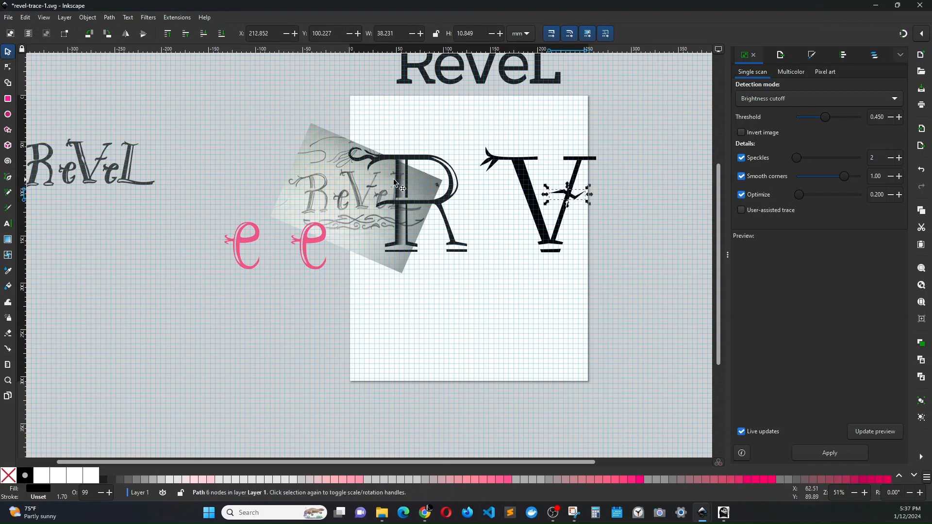
Bend the lowest spike of the V's left serif by curving its edge and moving its tip down toward the stem.
{"action": "scroll", "coordinate": [525, 180], "scroll_direction": "up", "scroll_amount": 3, "text": "ctrl"}
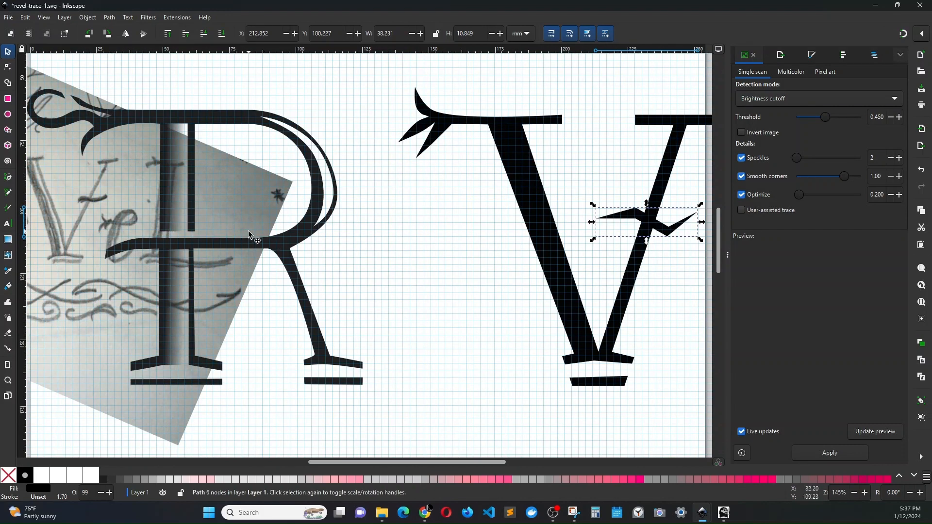
{"action": "left_click", "coordinate": [11, 70]}
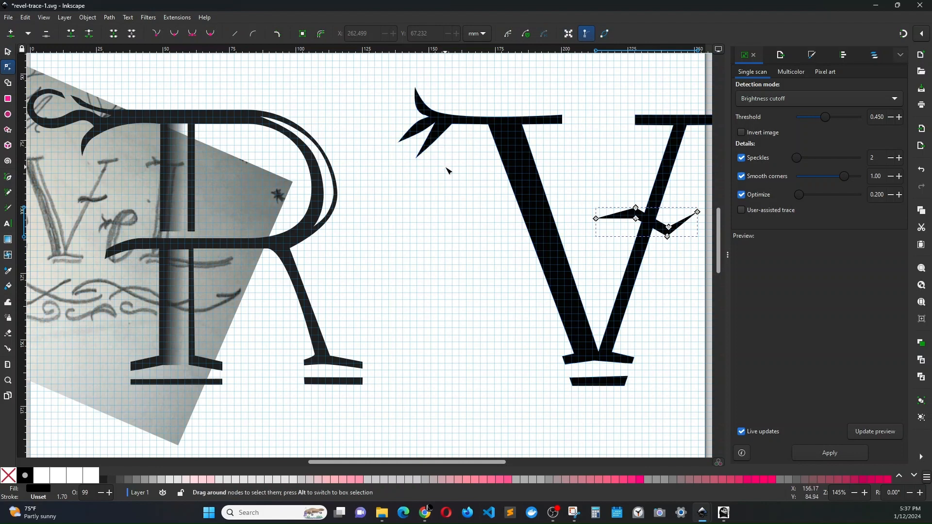
{"action": "scroll", "coordinate": [448, 171], "scroll_direction": "up", "scroll_amount": 2}
{"action": "left_click", "coordinate": [434, 109]}
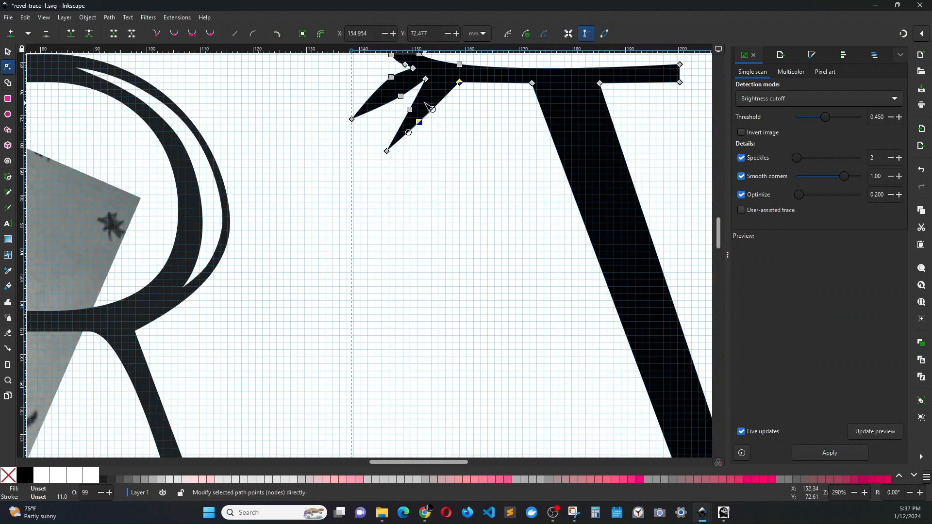
{"action": "left_click_drag", "start_coordinate": [433, 110], "coordinate": [432, 93]}
{"action": "left_click_drag", "start_coordinate": [387, 150], "coordinate": [421, 162]}
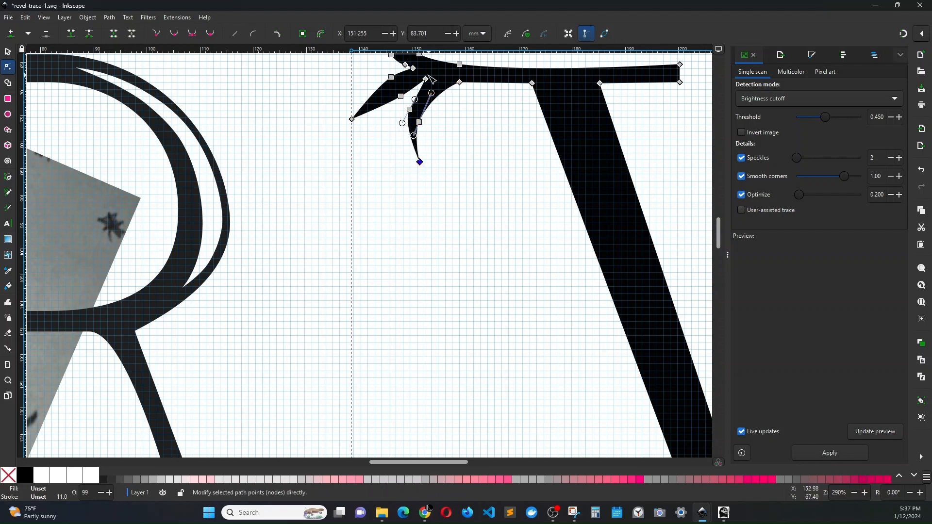
Shift the notch between the V's two lower spikes and curl the middle spike by moving its edge node and tip.
{"action": "left_click", "coordinate": [431, 82]}
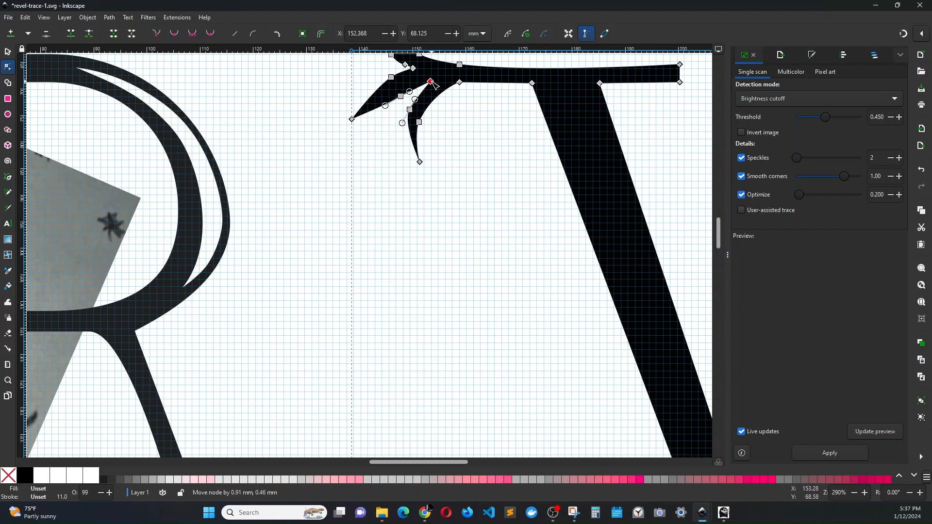
{"action": "left_click_drag", "start_coordinate": [412, 113], "coordinate": [405, 85]}
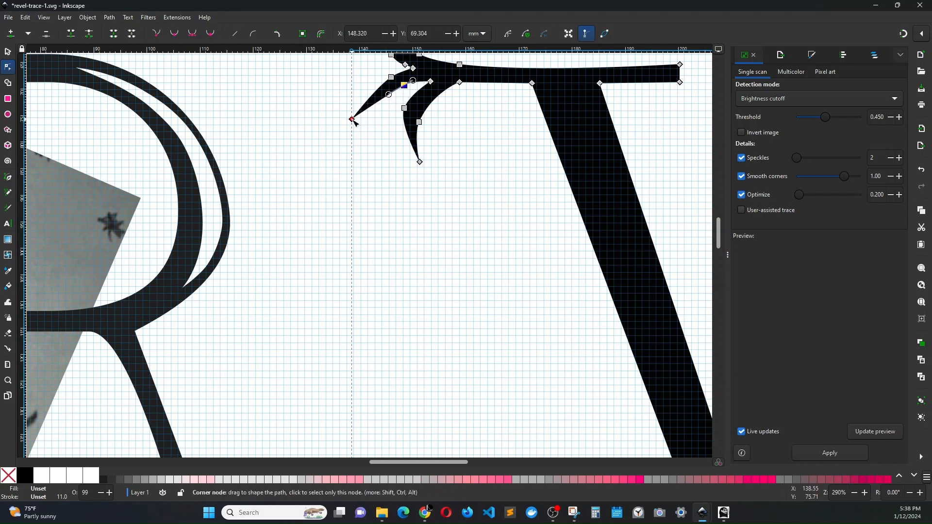
{"action": "left_click_drag", "start_coordinate": [353, 120], "coordinate": [371, 125]}
{"action": "scroll", "coordinate": [465, 150], "scroll_direction": "up", "scroll_amount": 5}
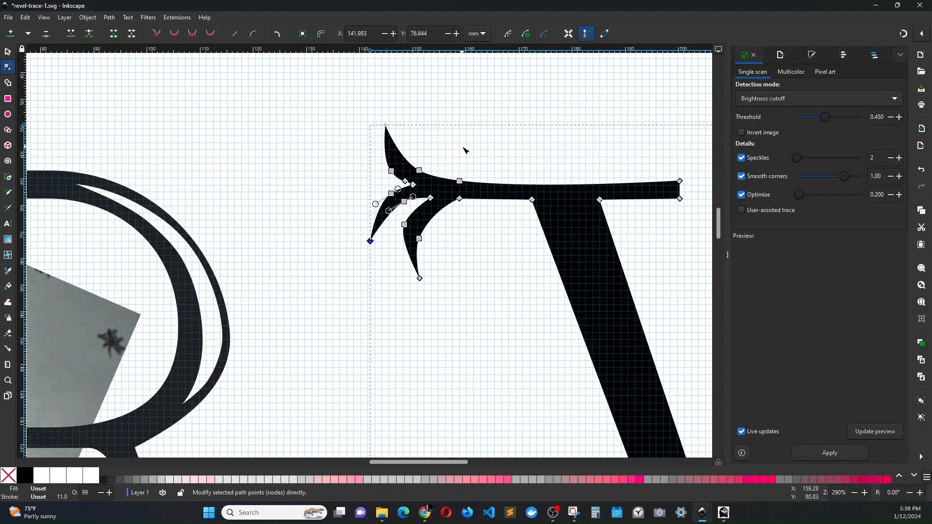
Lower the upper spike's tip slightly and shift the whole spiked end of the V's left serif about 3 mm toward the stem.
{"action": "left_click", "coordinate": [386, 126]}
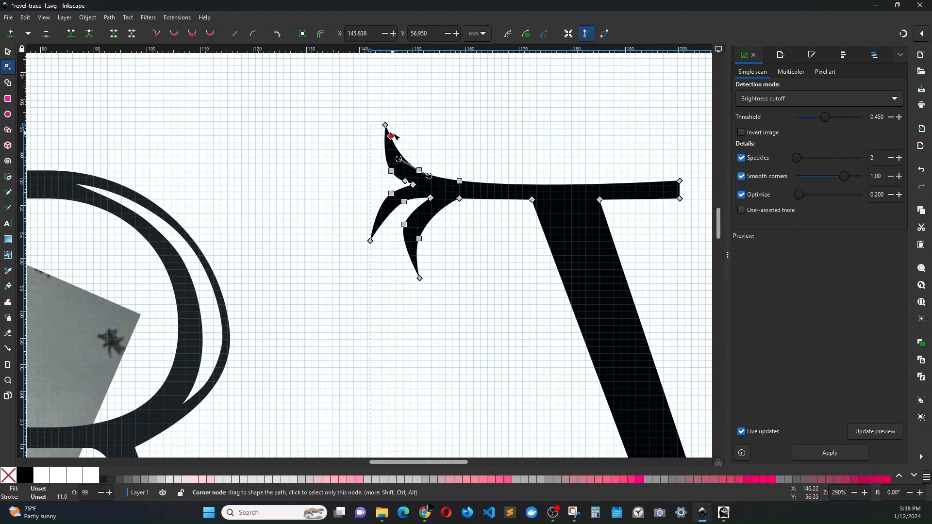
{"action": "left_click_drag", "start_coordinate": [394, 136], "coordinate": [512, 310]}
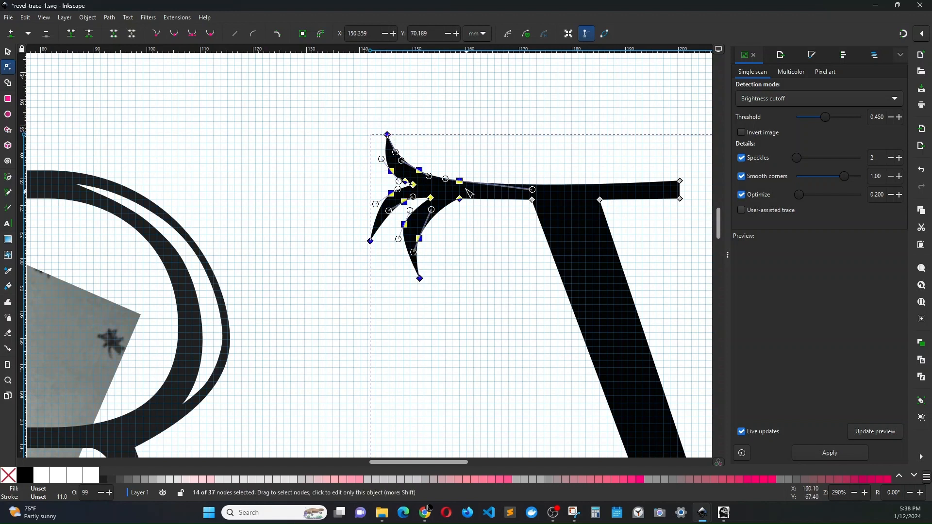
{"action": "left_click_drag", "start_coordinate": [461, 182], "coordinate": [478, 183]}
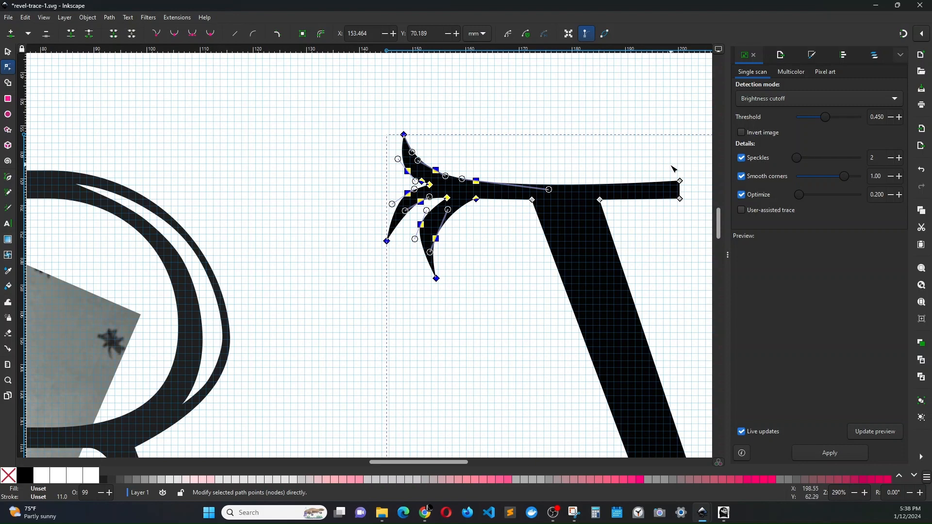
Shorten the inner ends of the V's serifs by about 2.4 mm on the left serif and 3.4 mm on the right one.
{"action": "left_click_drag", "start_coordinate": [673, 169], "coordinate": [688, 209]}
{"action": "key", "text": "Left"}
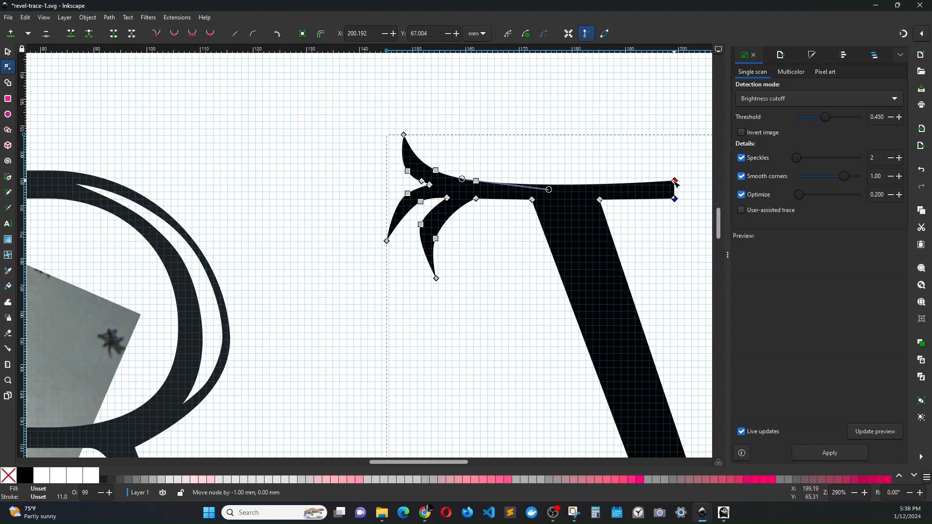
{"action": "key", "text": "Escape"}
{"action": "scroll", "coordinate": [544, 214], "scroll_direction": "down", "scroll_amount": 3}
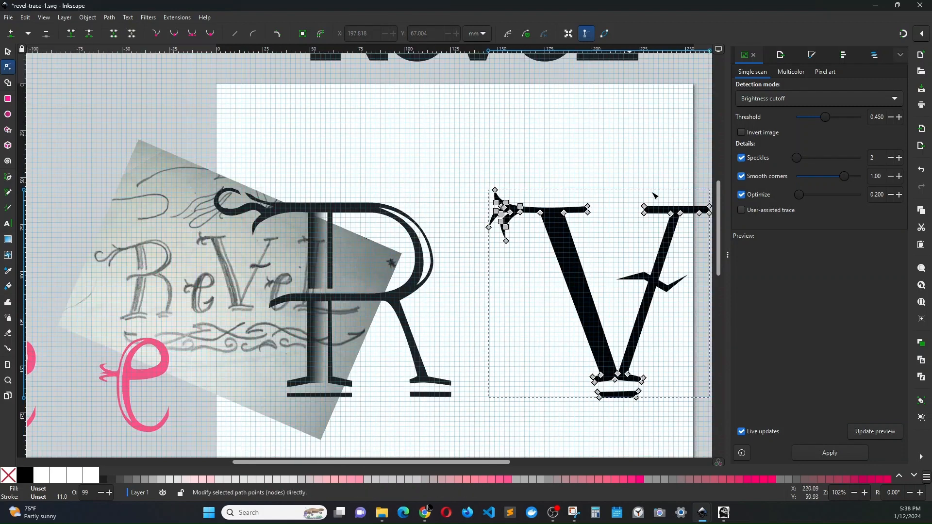
{"action": "left_click_drag", "start_coordinate": [644, 210], "coordinate": [650, 209]}
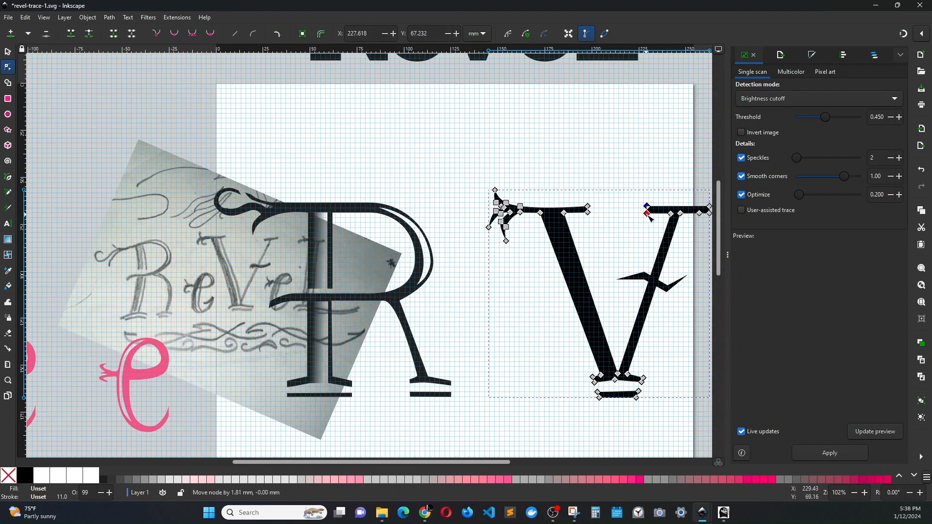
{"action": "left_click", "coordinate": [614, 154]}
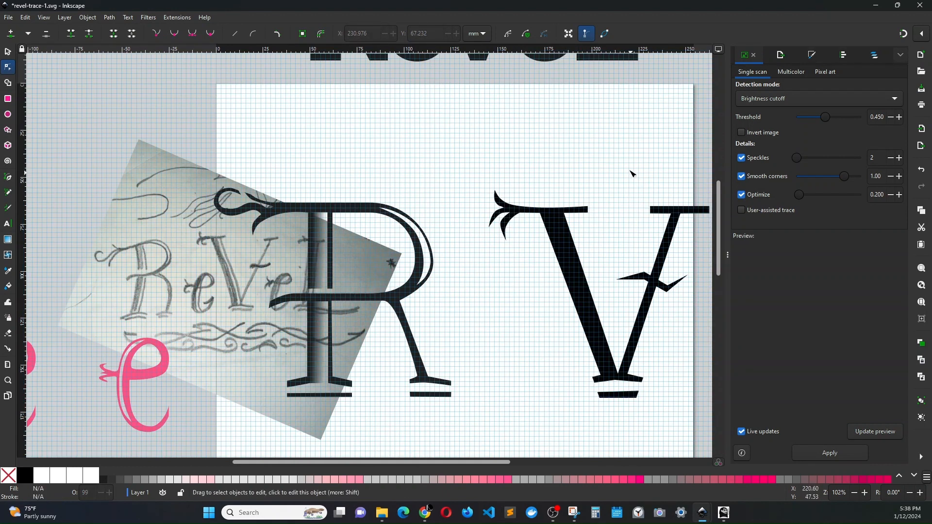
Trim the outer end of the V's right serif by about another 1.8 mm.
{"action": "scroll", "coordinate": [636, 195], "scroll_direction": "right", "scroll_amount": 3}
{"action": "left_click", "coordinate": [638, 206]}
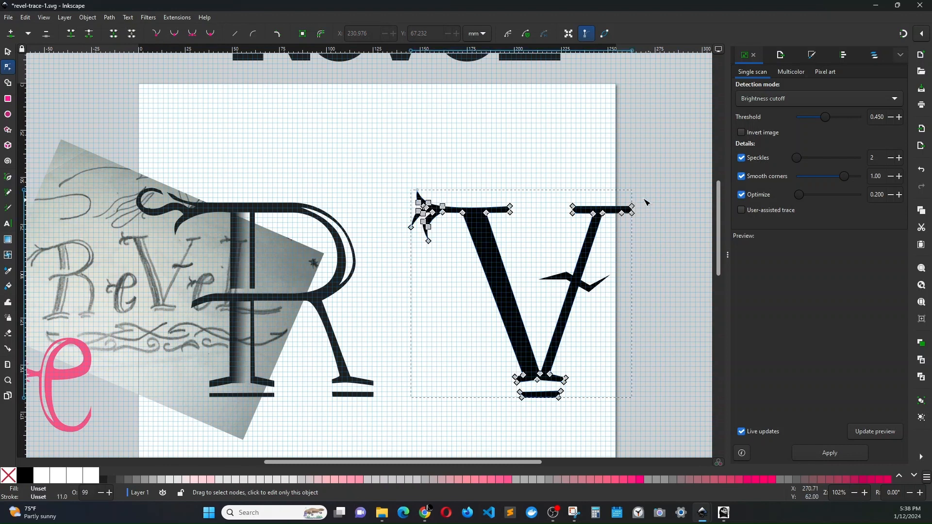
{"action": "left_click_drag", "start_coordinate": [632, 210], "coordinate": [627, 212]}
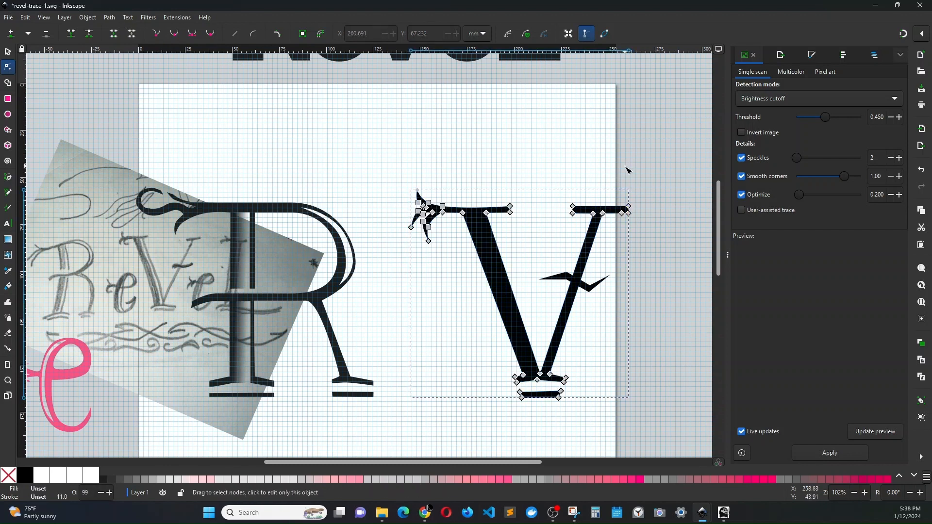
{"action": "left_click", "coordinate": [627, 170]}
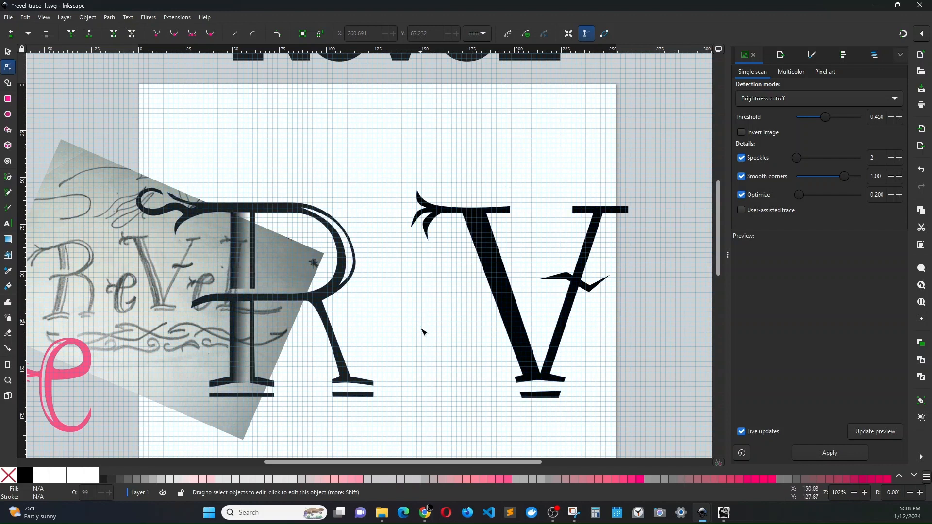
Narrow the top of the V's left stem slightly by moving its inner-edge node toward the outer edge, and activate the Pen tool.
{"action": "left_click", "coordinate": [489, 220]}
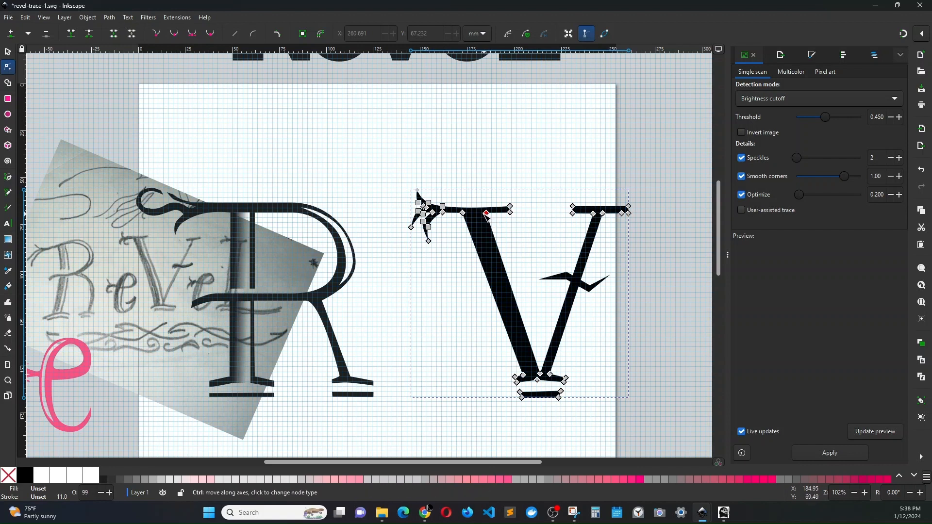
{"action": "left_click_drag", "start_coordinate": [487, 217], "coordinate": [484, 217]}
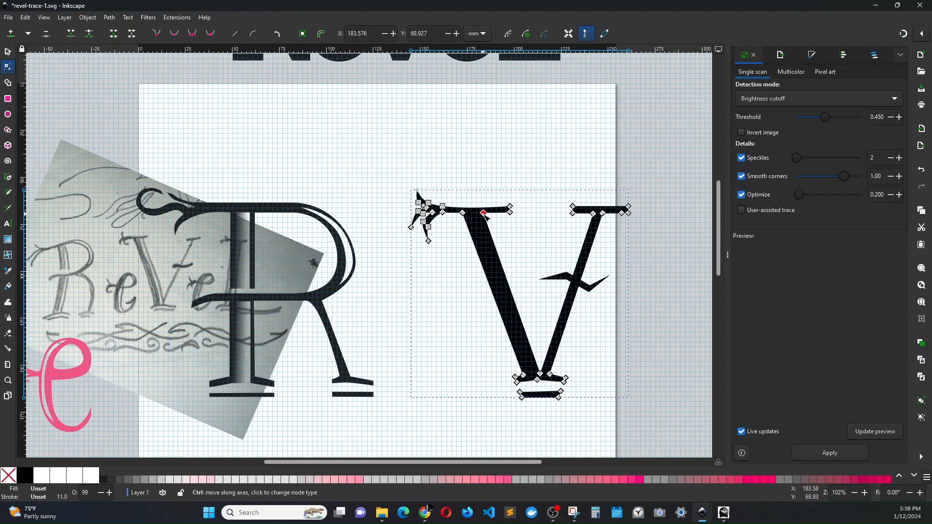
{"action": "left_click", "coordinate": [9, 180]}
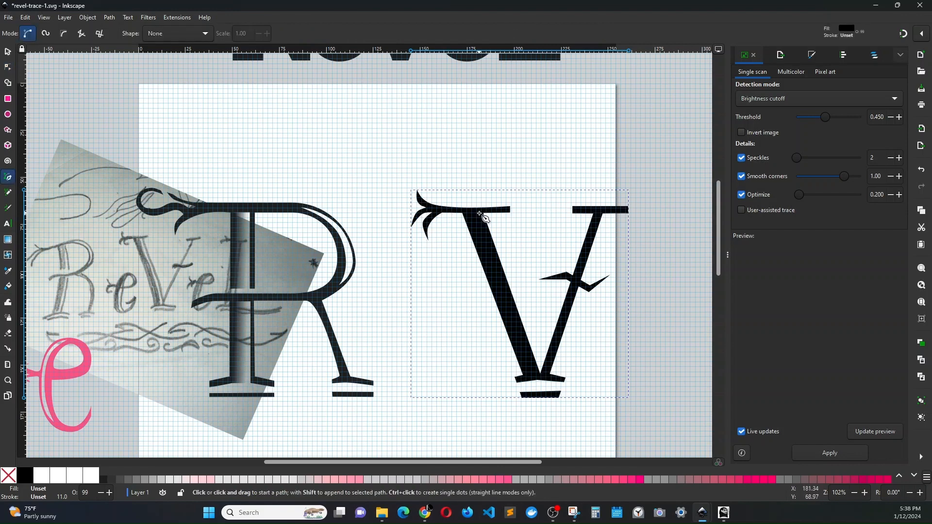
Draw a narrow closed strip along the inside of the V's left stem from the serif down to the base with the Pen tool.
{"action": "scroll", "coordinate": [485, 241], "scroll_direction": "up", "scroll_amount": 3}
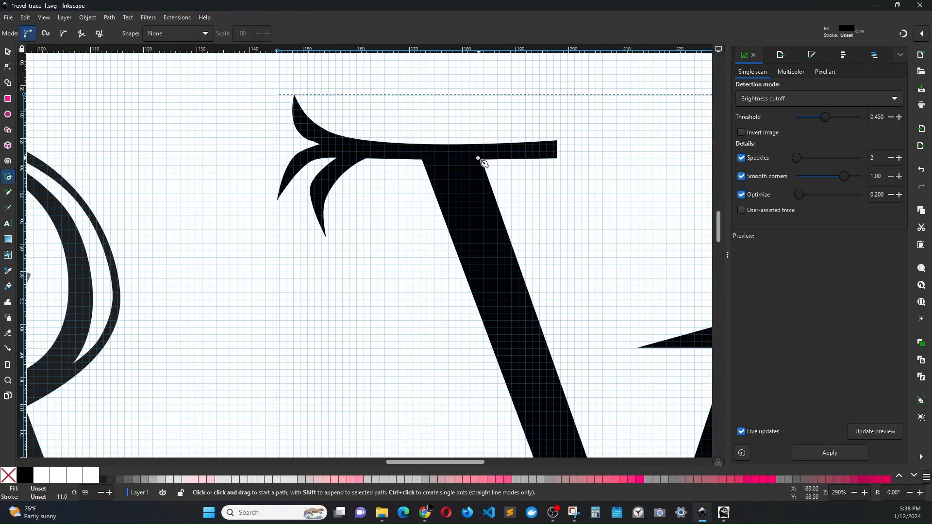
{"action": "left_click", "coordinate": [476, 158]}
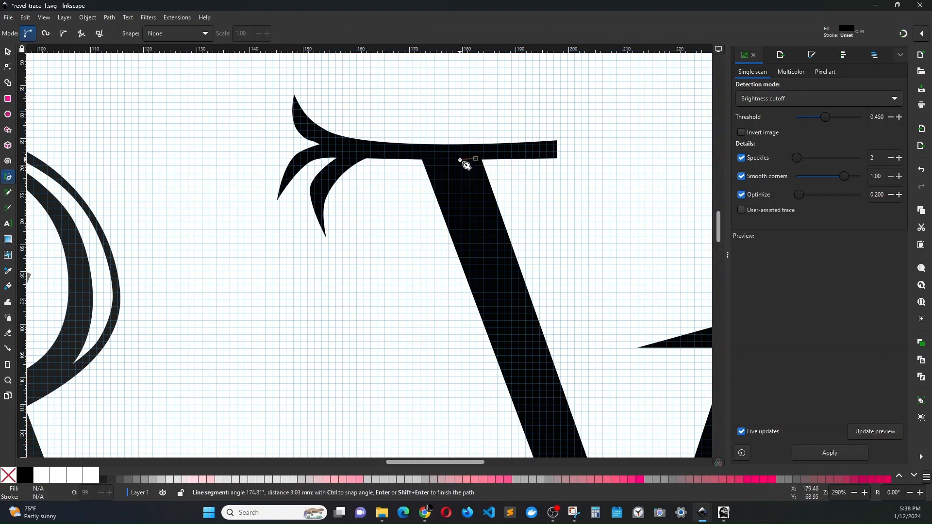
{"action": "scroll", "coordinate": [466, 168], "scroll_direction": "down", "scroll_amount": 5}
{"action": "scroll", "coordinate": [569, 388], "scroll_direction": "down", "scroll_amount": 5}
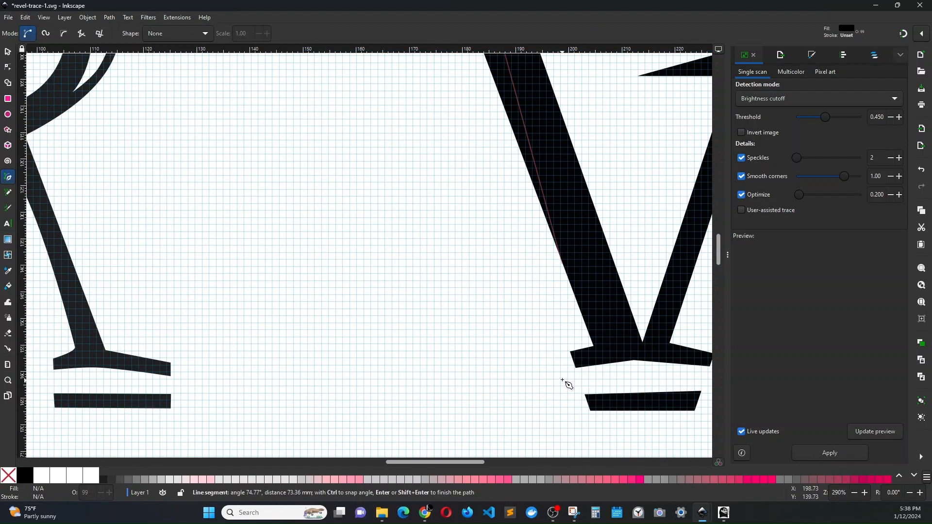
{"action": "left_click", "coordinate": [622, 347]}
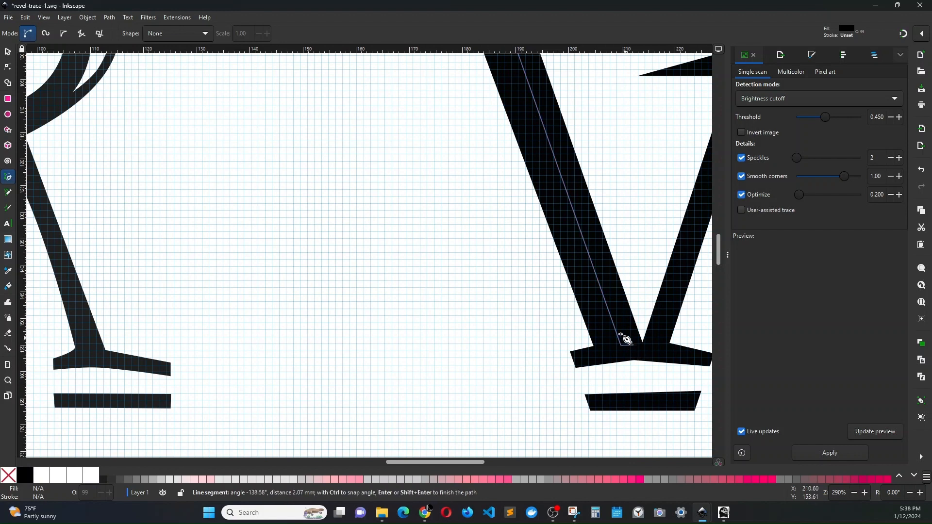
{"action": "scroll", "coordinate": [613, 323], "scroll_direction": "up", "scroll_amount": 5}
{"action": "scroll", "coordinate": [613, 323], "scroll_direction": "up", "scroll_amount": 1}
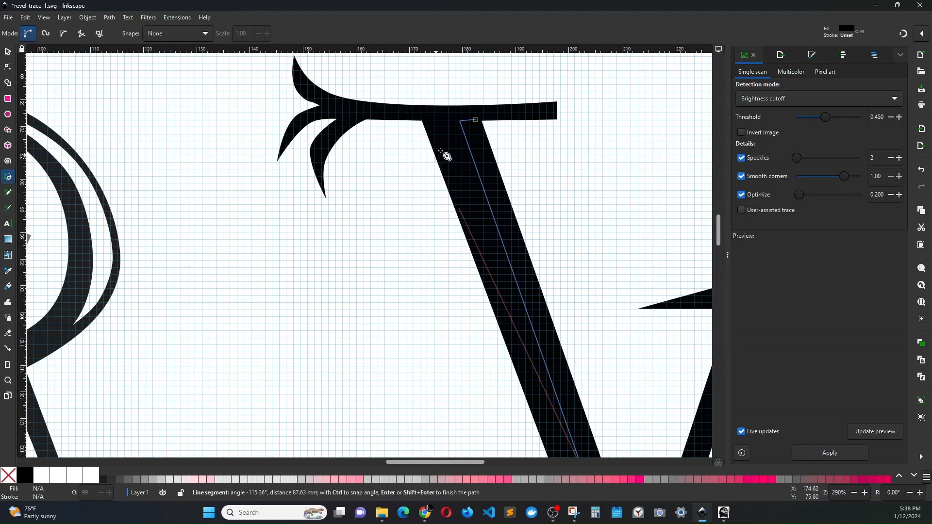
{"action": "left_click", "coordinate": [480, 122]}
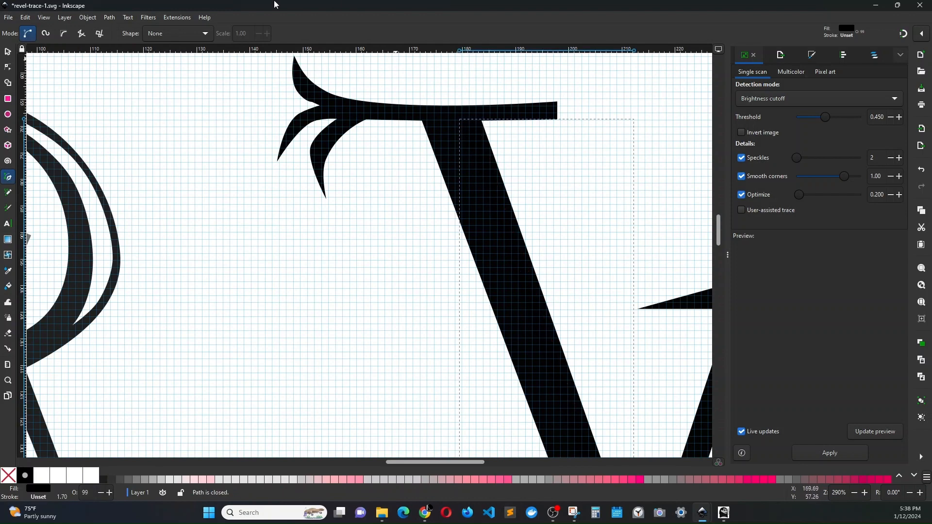
Subtract the strip from the V with Difference to cut an inline gap along its left stem.
{"action": "left_click", "coordinate": [8, 52]}
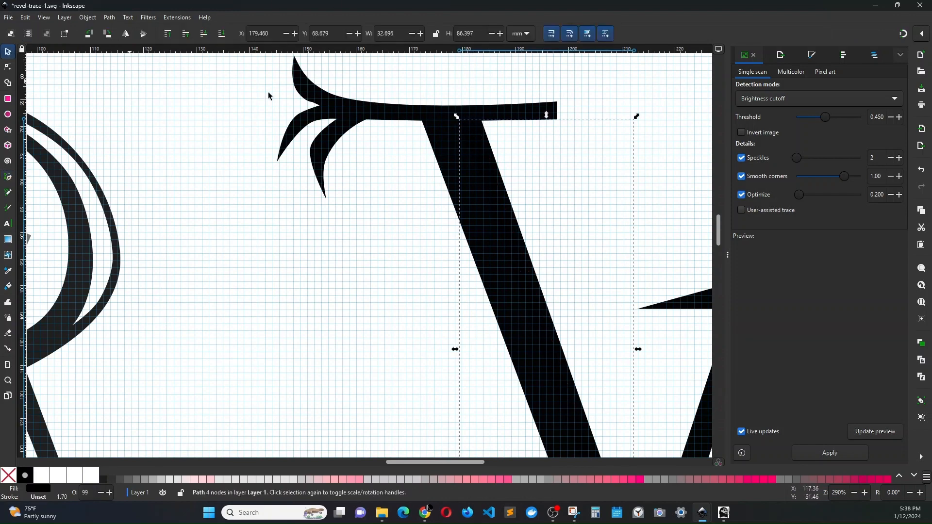
{"action": "left_click", "coordinate": [425, 115], "text": "shift"}
{"action": "key", "text": "ctrl+minus"}
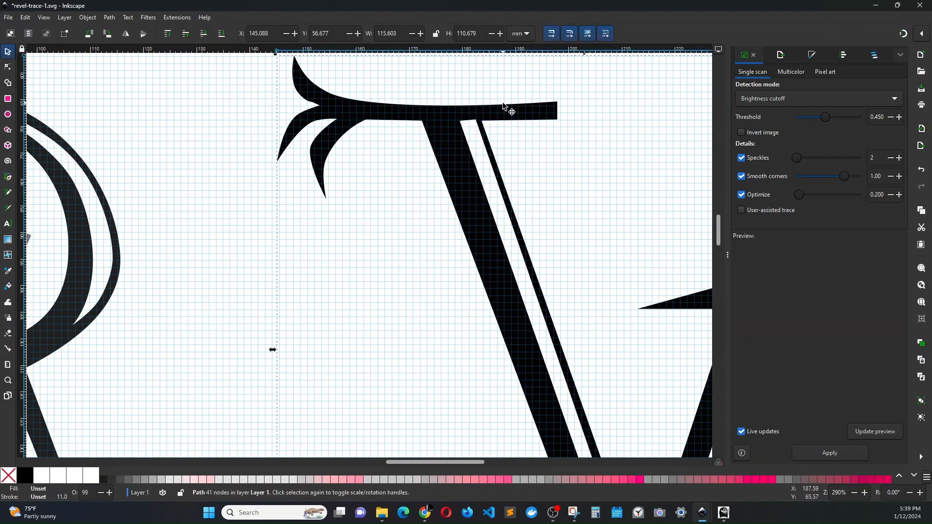
{"action": "scroll", "coordinate": [415, 266], "scroll_direction": "down", "scroll_amount": 3}
{"action": "scroll", "coordinate": [414, 270], "scroll_direction": "down", "scroll_amount": 1}
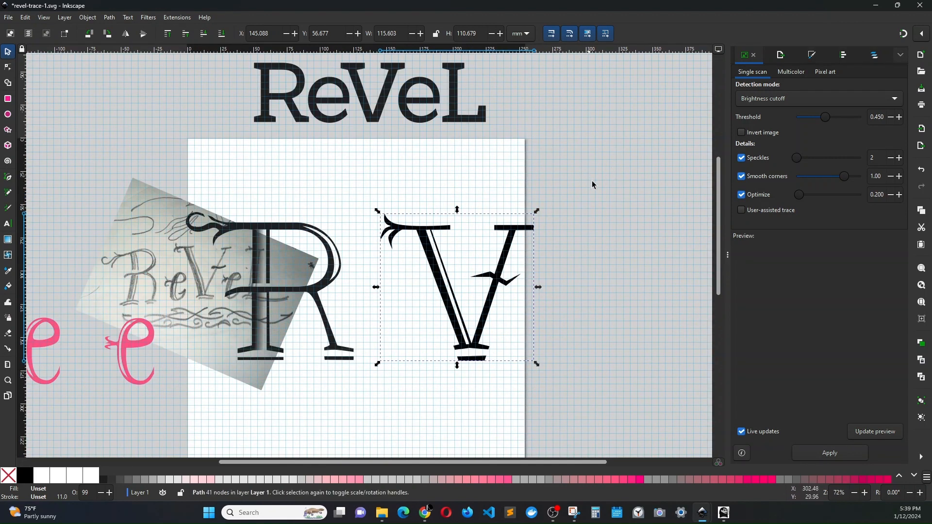
Group the V with its zigzag accent, and group all parts of the R including its gradient stem.
{"action": "left_click_drag", "start_coordinate": [628, 176], "coordinate": [382, 415]}
{"action": "key", "text": "ctrl+g"}
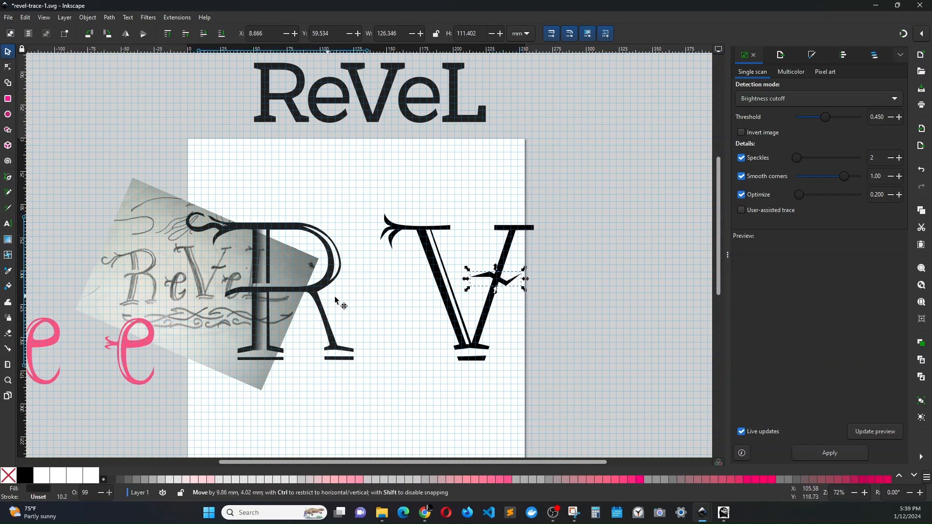
{"action": "left_click_drag", "start_coordinate": [323, 284], "coordinate": [373, 220]}
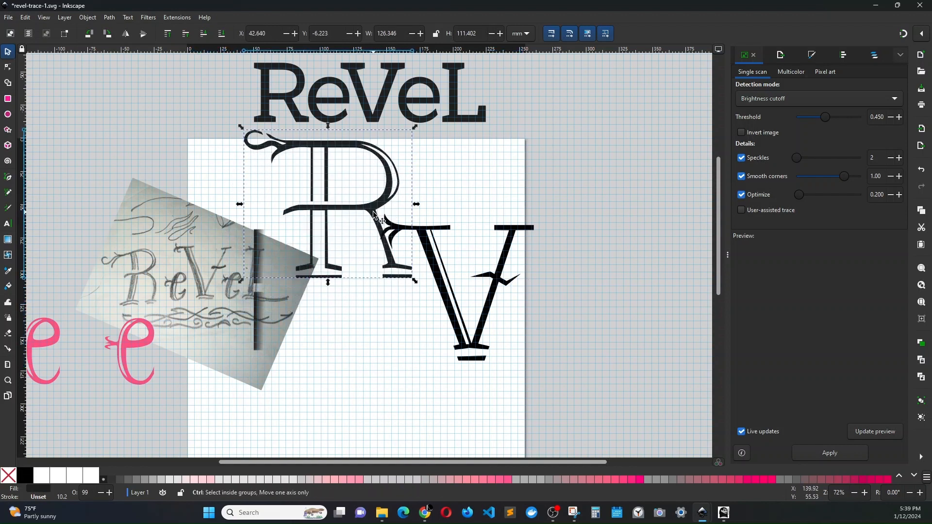
{"action": "key", "text": "ctrl+z"}
{"action": "left_click_drag", "start_coordinate": [177, 169], "coordinate": [370, 397]}
{"action": "key", "text": "ctrl+g"}
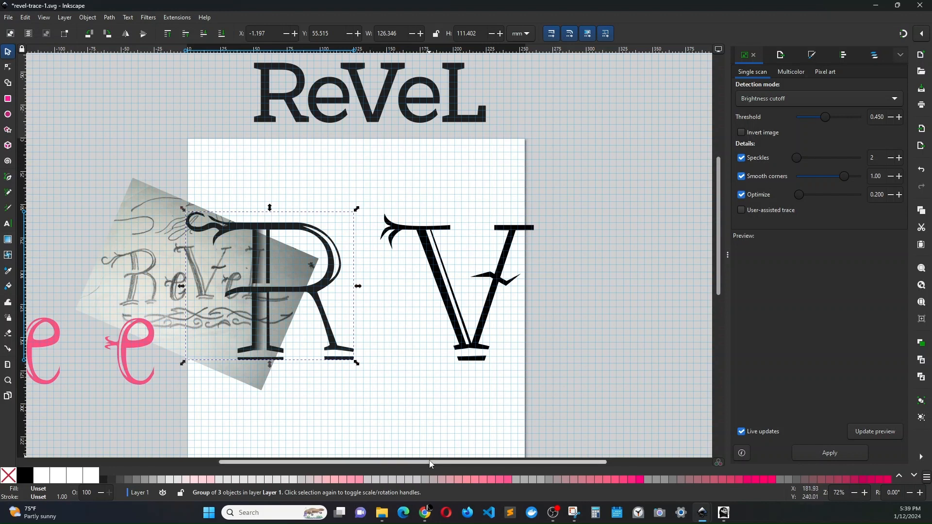
Move the scanned sketch up and to the left, clear of the R's stem.
{"action": "left_click_drag", "start_coordinate": [427, 462], "coordinate": [413, 462]}
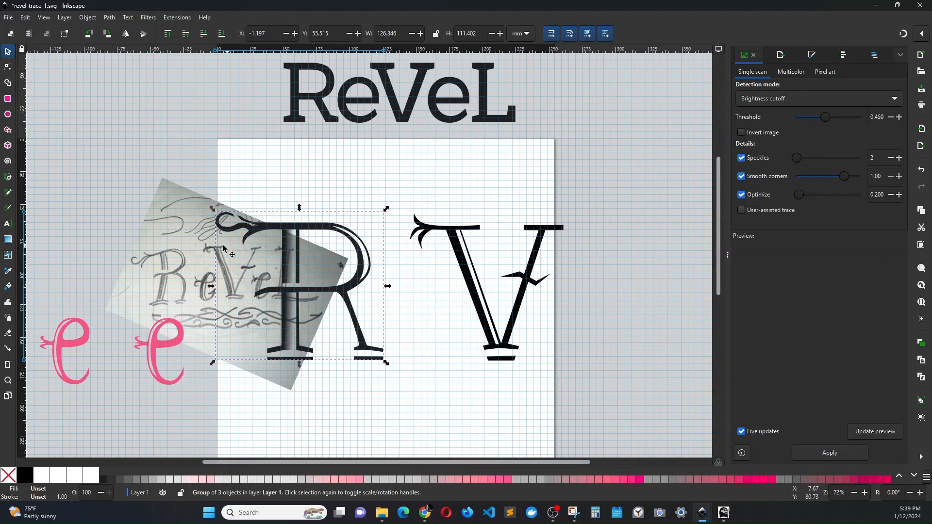
{"action": "left_click", "coordinate": [196, 244]}
{"action": "mouse_move", "coordinate": [195, 244]}
{"action": "left_mouse_down"}
{"action": "mouse_move", "coordinate": [124, 188]}
{"action": "mouse_move", "coordinate": [99, 191]}
{"action": "left_mouse_up"}
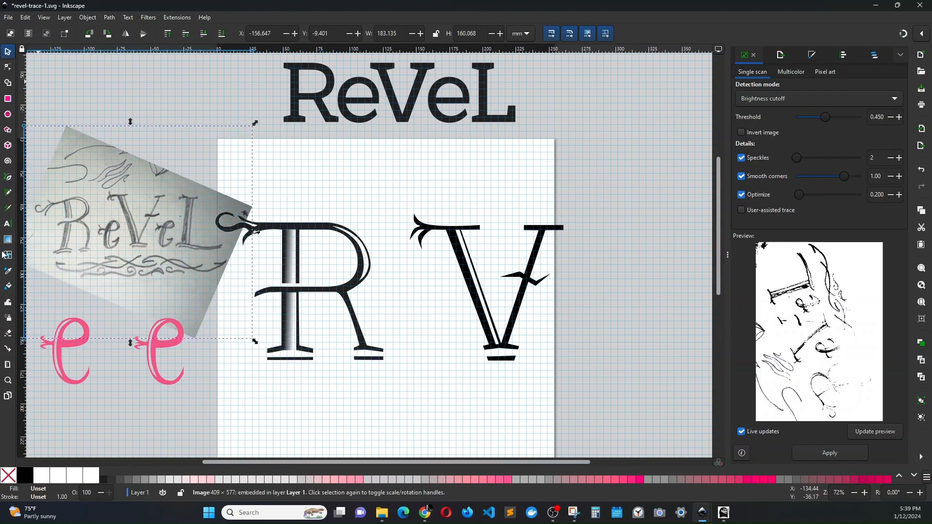
Add the text "L" in Pamuci at 56 pt beside the V, just outside the page.
{"action": "left_click", "coordinate": [8, 224]}
{"action": "left_click", "coordinate": [594, 279]}
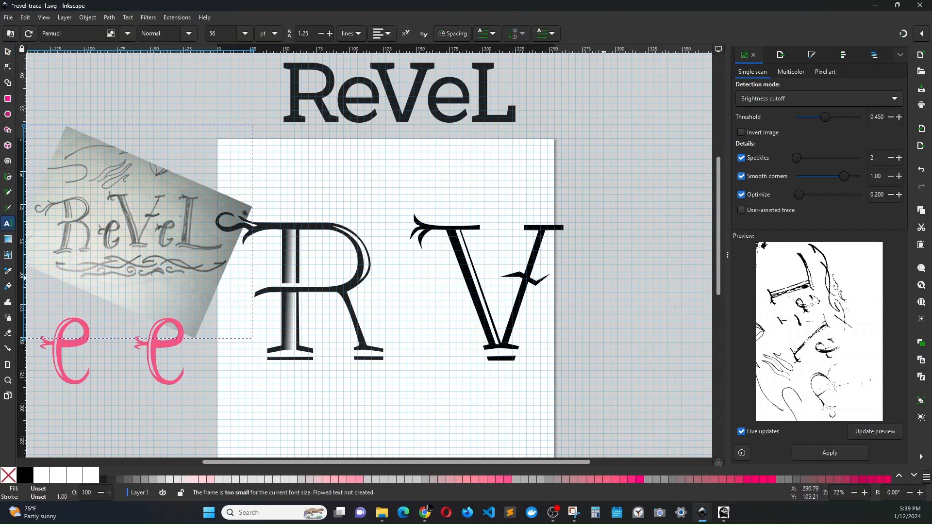
{"action": "left_click", "coordinate": [590, 316]}
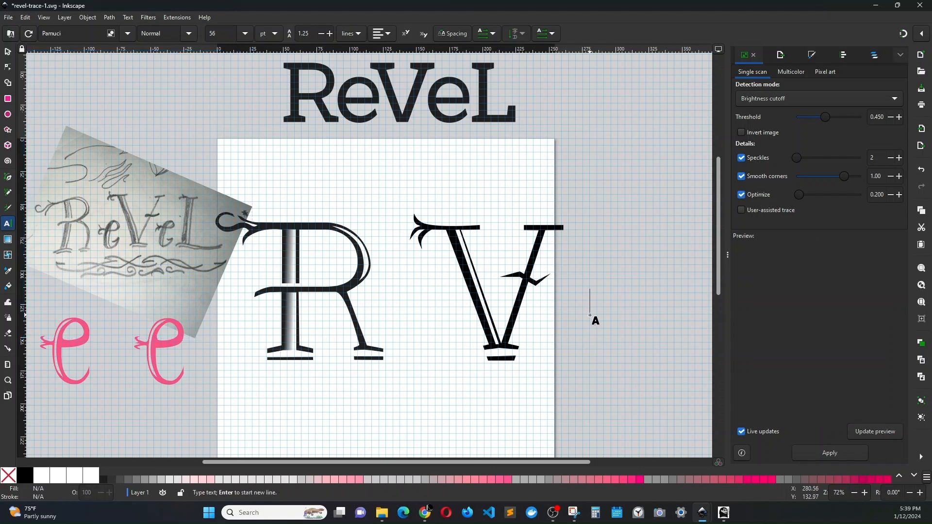
{"action": "type", "text": "L"}
{"action": "left_click", "coordinate": [594, 314]}
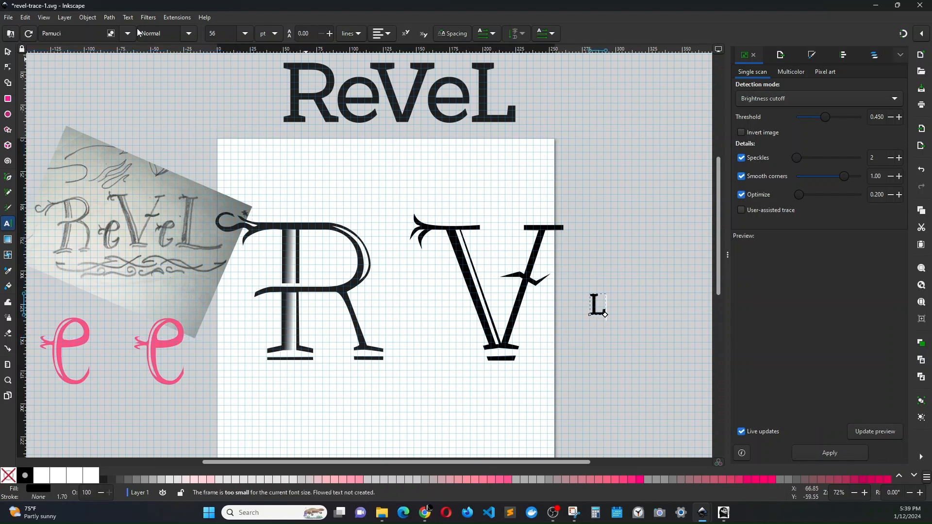
Enlarge the L proportionally to about 75 × 102 mm and place it beside the V, aligned with its height.
{"action": "left_click", "coordinate": [8, 52]}
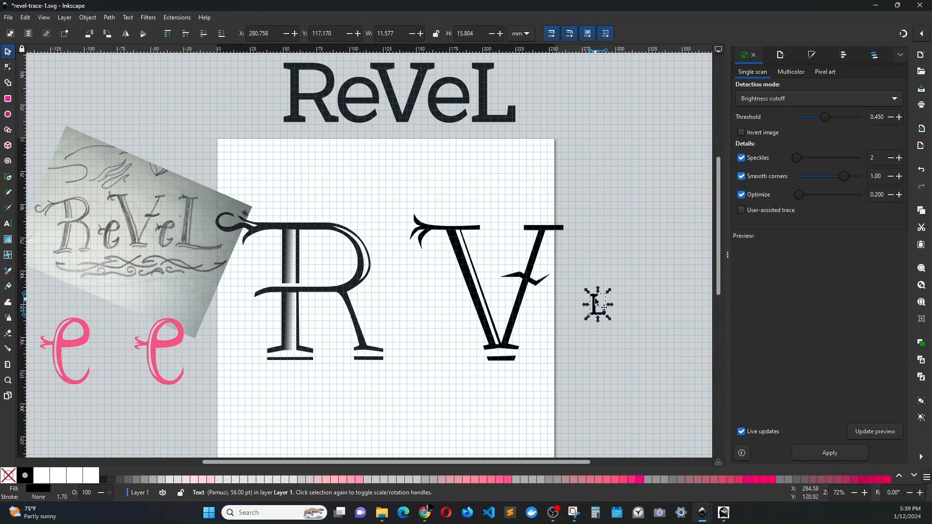
{"action": "left_click_drag", "start_coordinate": [586, 289], "coordinate": [511, 222]}
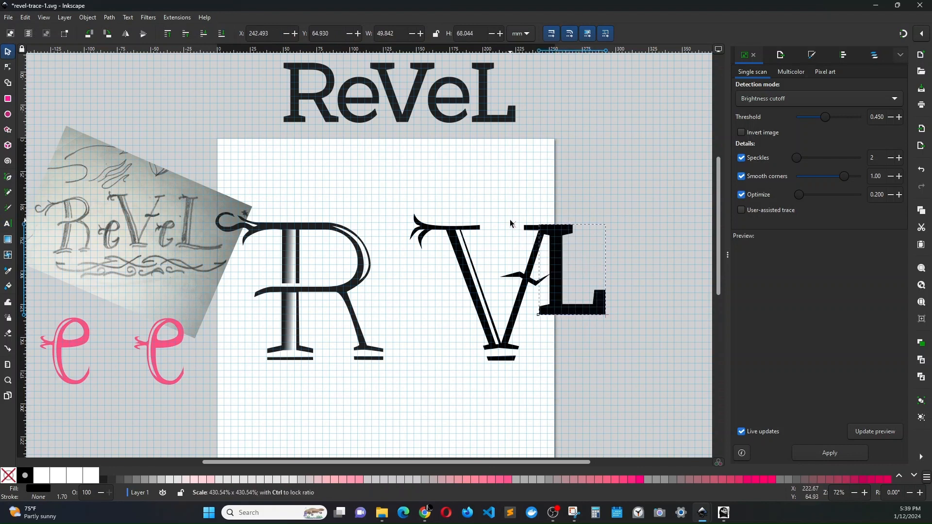
{"action": "left_click_drag", "start_coordinate": [578, 311], "coordinate": [640, 347]}
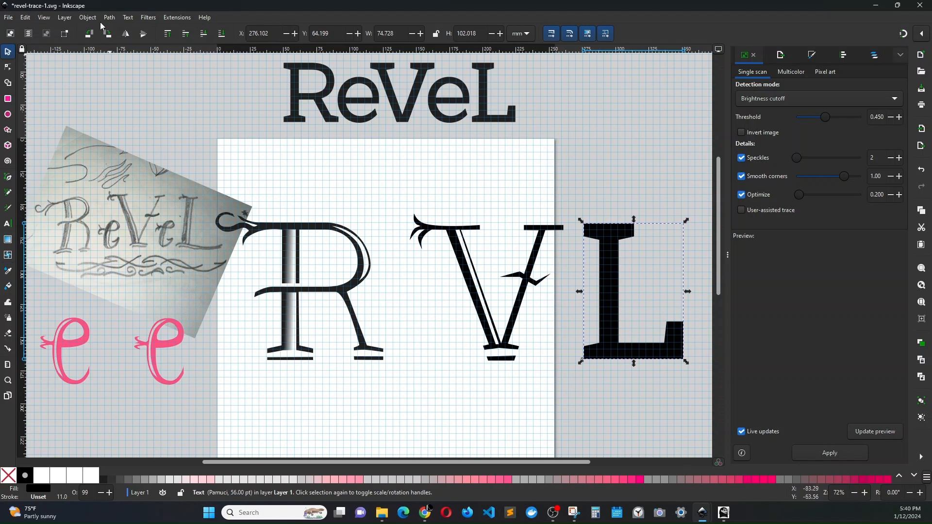
Convert the L to a path and thin its top serif by raising the four lower serif nodes about 4 mm.
{"action": "left_click", "coordinate": [115, 19]}
{"action": "left_click", "coordinate": [118, 31]}
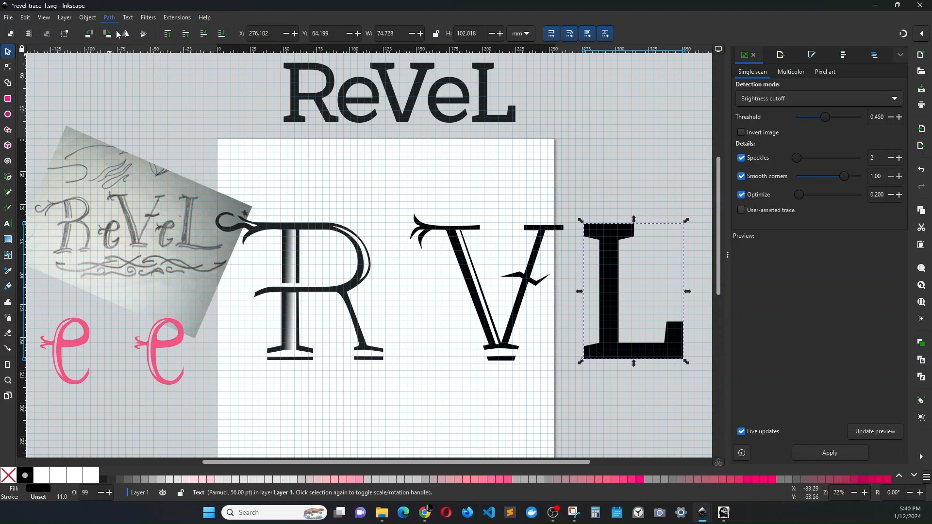
{"action": "left_click", "coordinate": [7, 67]}
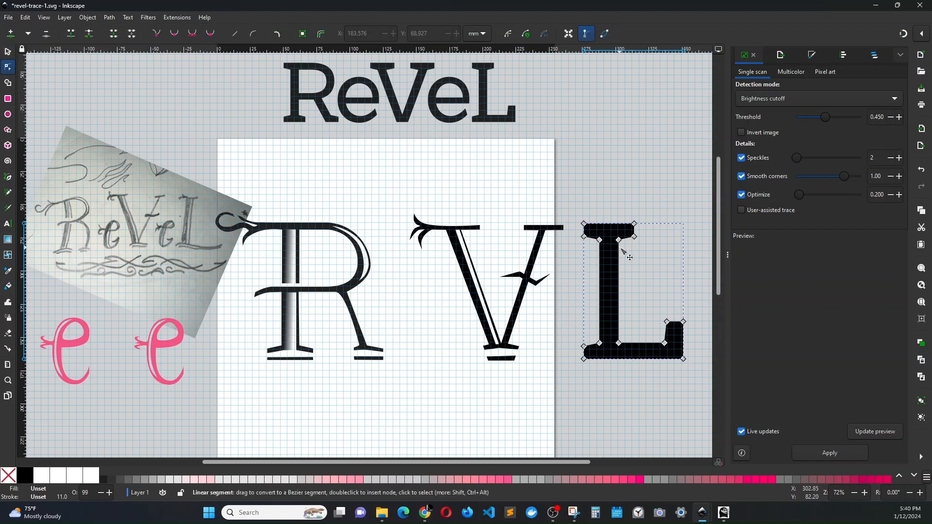
{"action": "left_click_drag", "start_coordinate": [577, 235], "coordinate": [622, 235]}
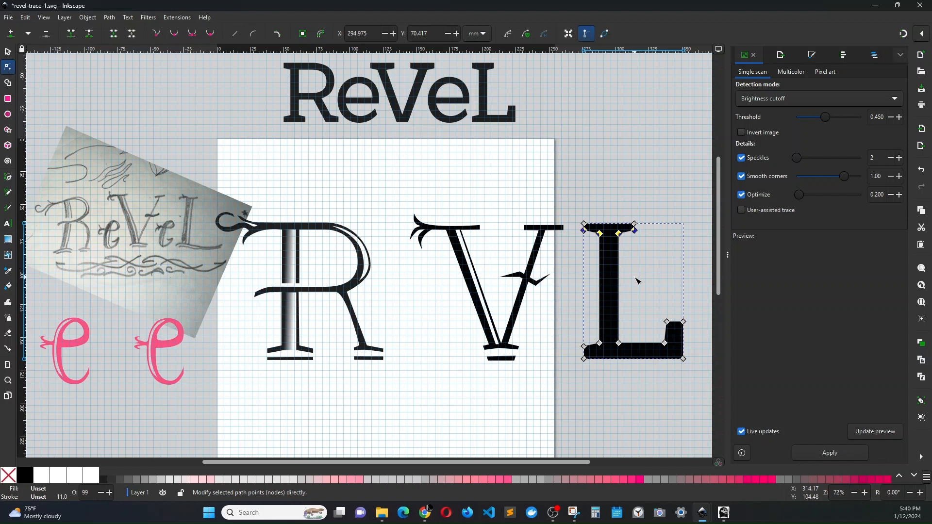
{"action": "key", "text": "Escape"}
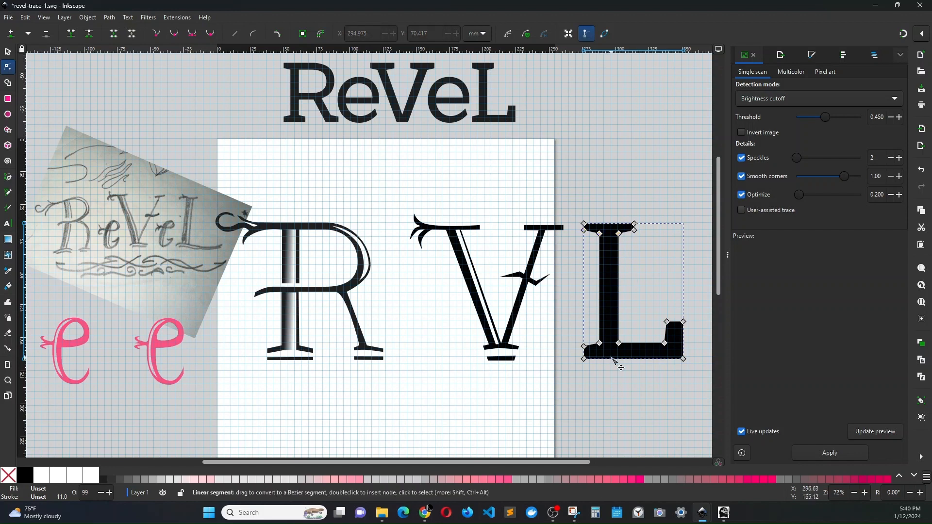
Insert a node in the L's bottom edge under the stem, raise it about 2.9 mm, and raise both stem-foot nodes about 2.2 mm.
{"action": "double_click", "coordinate": [610, 360]}
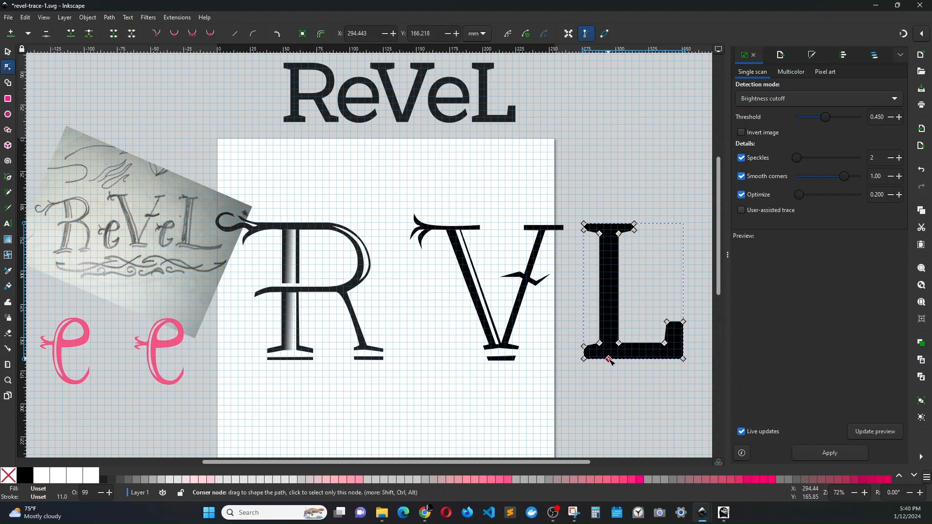
{"action": "left_click_drag", "start_coordinate": [610, 360], "coordinate": [610, 357]}
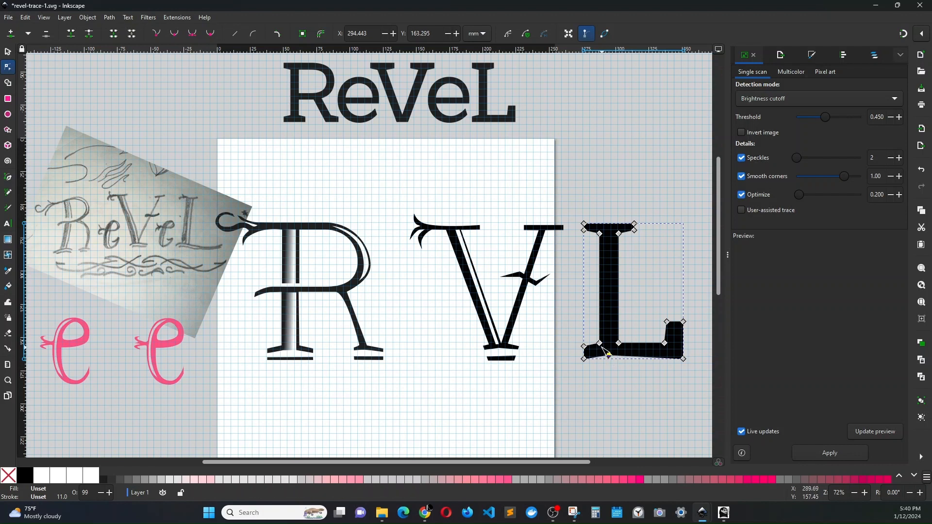
{"action": "left_click", "coordinate": [601, 343]}
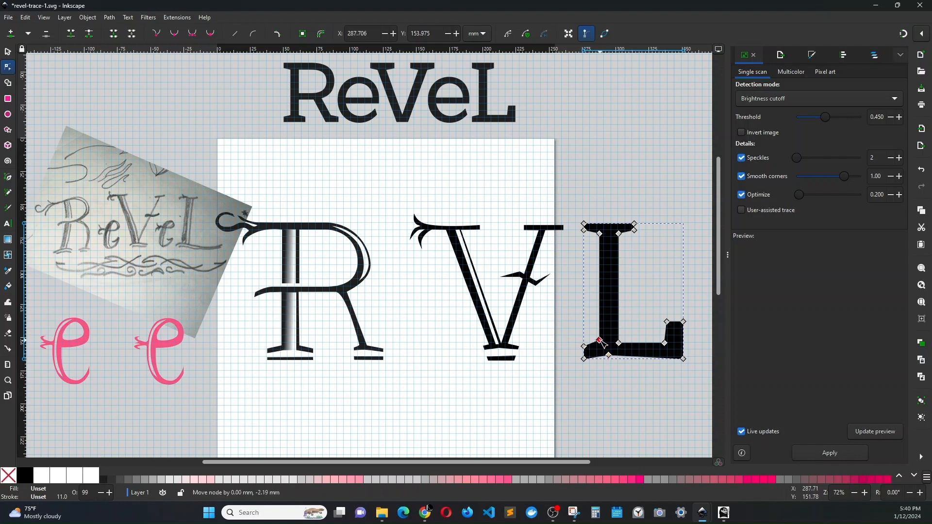
{"action": "left_click_drag", "start_coordinate": [623, 346], "coordinate": [623, 344]}
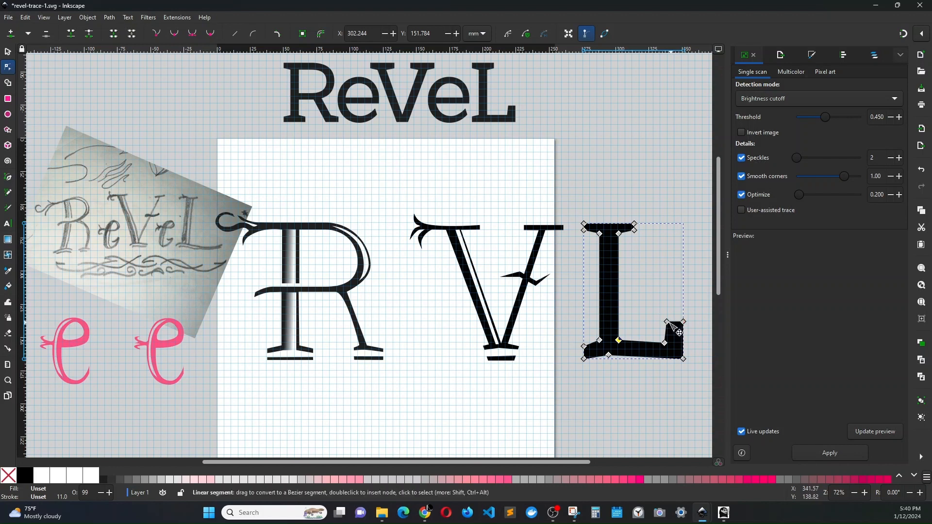
Flatten the L's upturned foot into a notched tip, and thin the base by lowering its upper edge nodes about 4.4 mm.
{"action": "left_click_drag", "start_coordinate": [684, 322], "coordinate": [686, 345]}
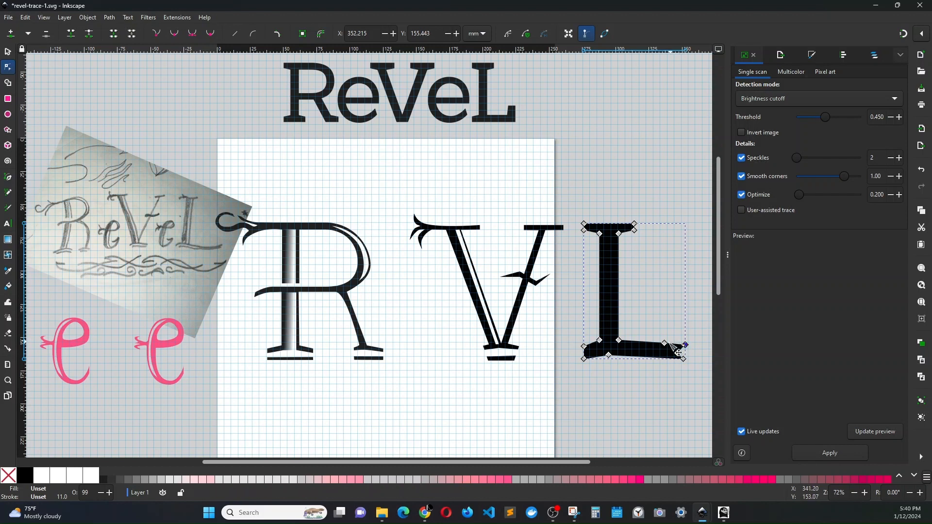
{"action": "left_click", "coordinate": [619, 340]}
{"action": "left_click", "coordinate": [600, 341]}
{"action": "left_click", "coordinate": [619, 342], "text": "shift"}
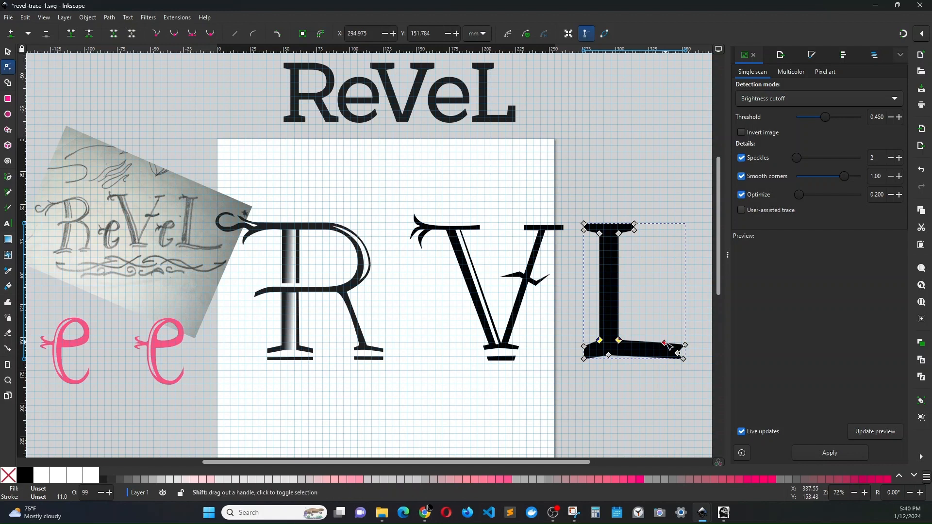
{"action": "left_click", "coordinate": [685, 345], "text": "shift"}
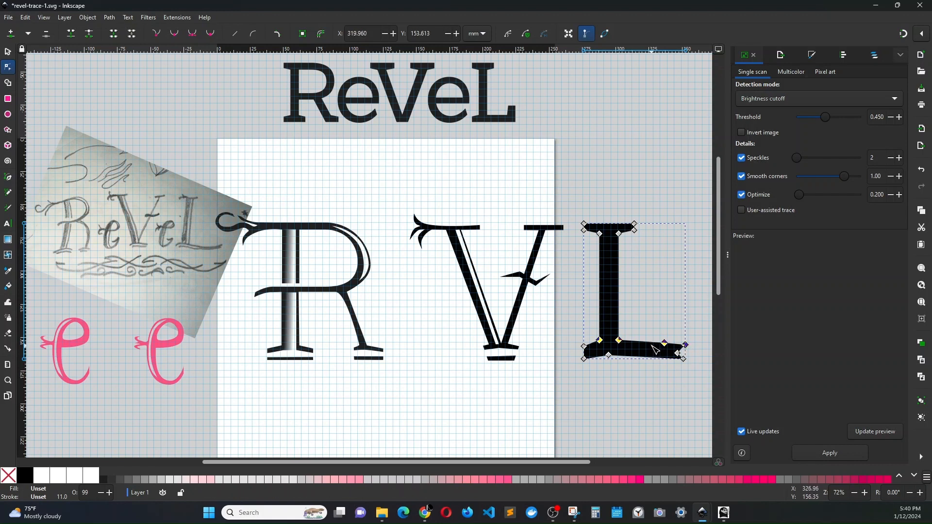
{"action": "key", "text": "Down"}
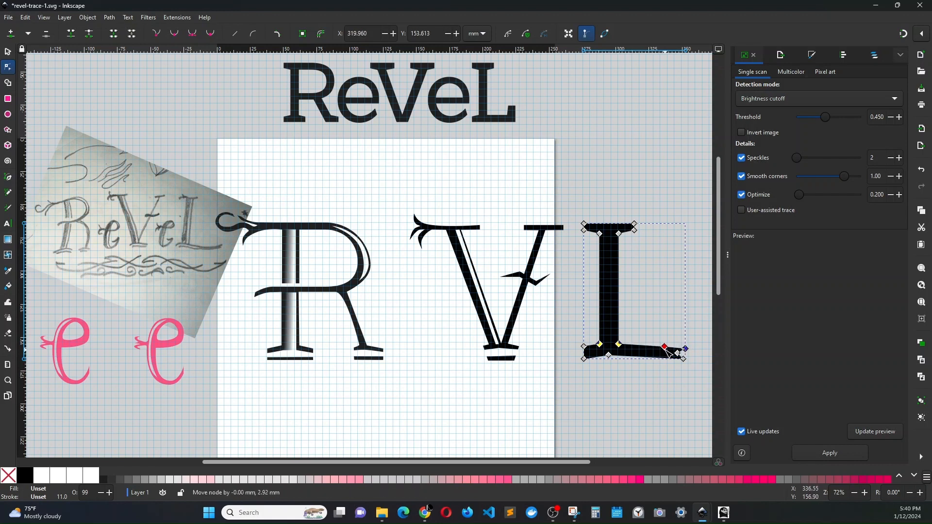
{"action": "left_click_drag", "start_coordinate": [669, 353], "coordinate": [670, 354]}
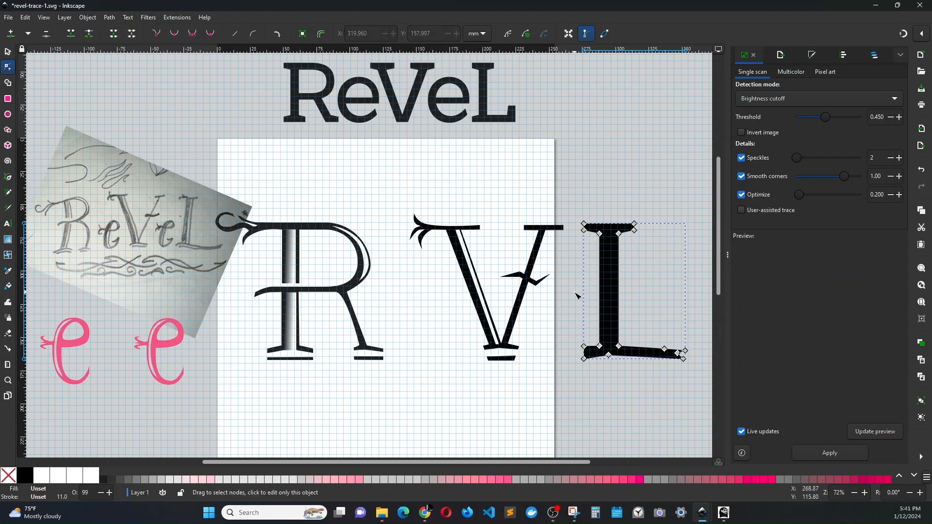
{"action": "left_click", "coordinate": [577, 295]}
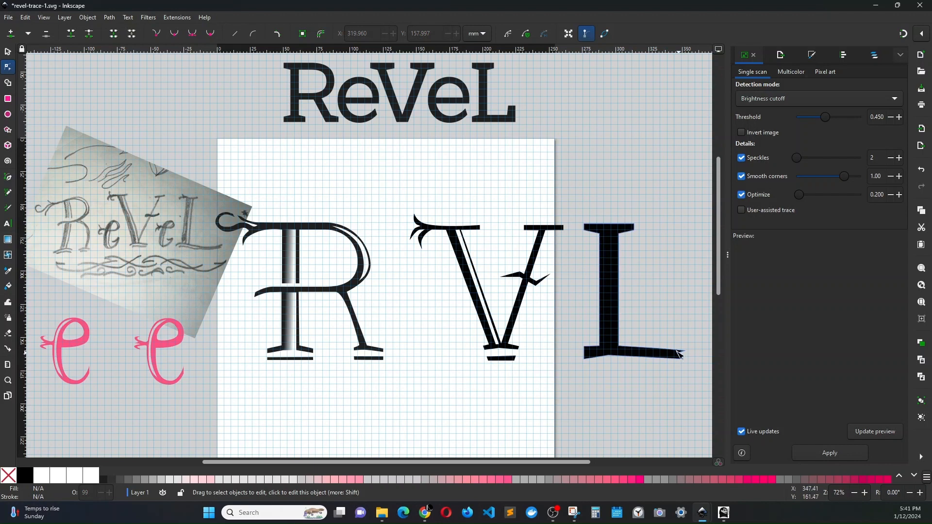
{"action": "scroll", "coordinate": [673, 350], "scroll_direction": "right", "scroll_amount": 4}
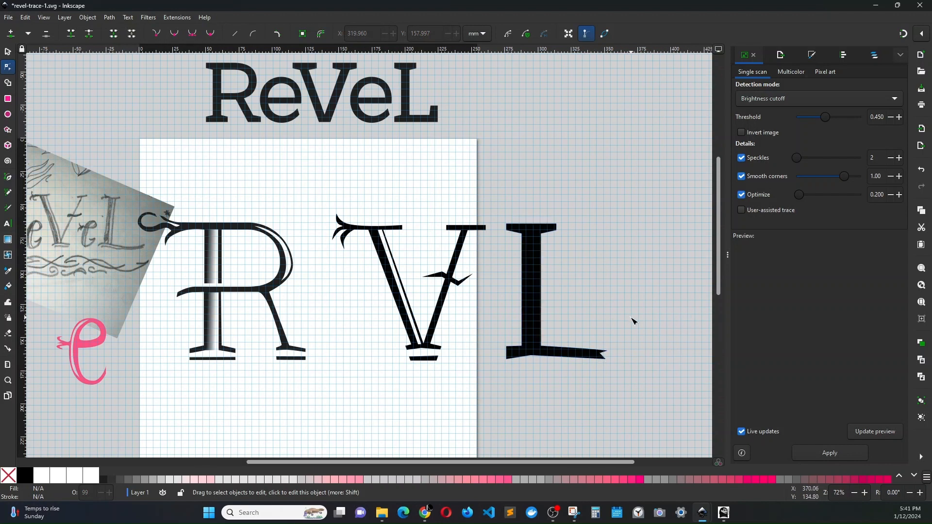
Auto-smooth the two nodes near the end of the L's base and pull the tip up and outward into a curve.
{"action": "left_click", "coordinate": [588, 351]}
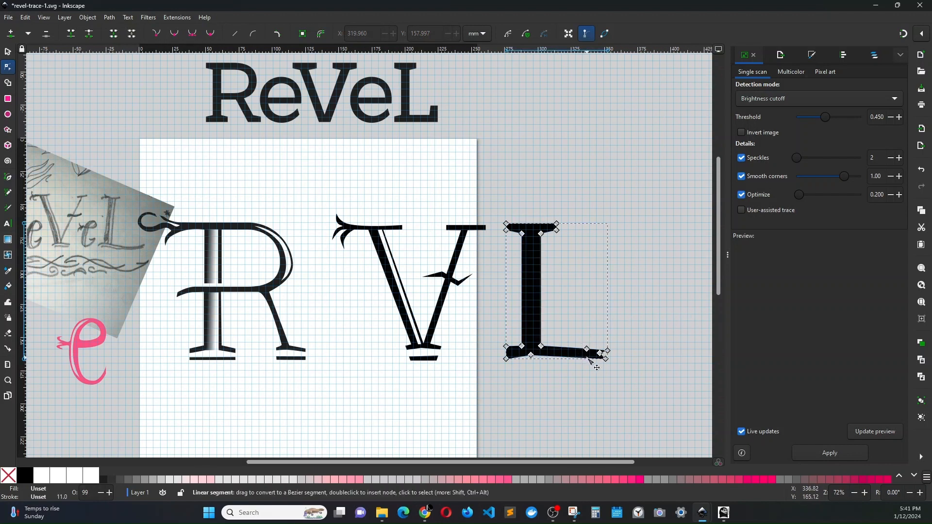
{"action": "left_click_drag", "start_coordinate": [575, 339], "coordinate": [595, 370]}
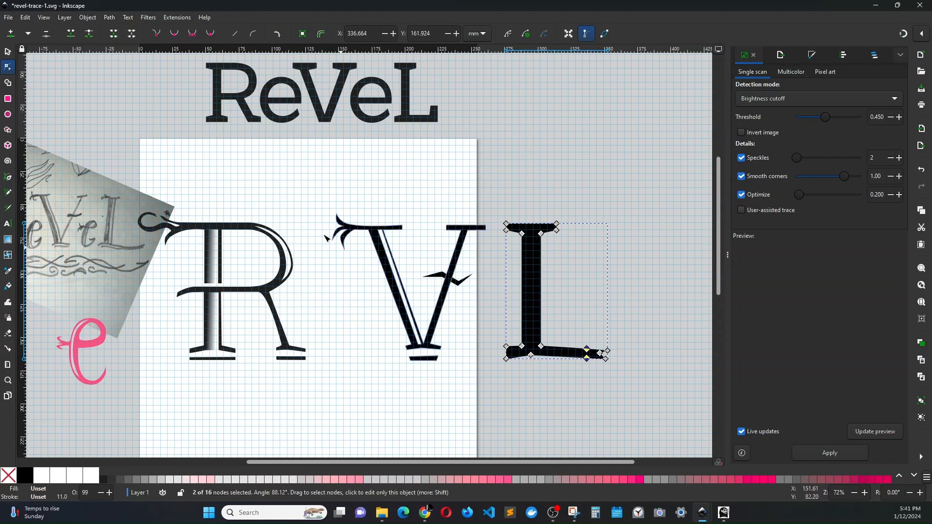
{"action": "left_click", "coordinate": [214, 37]}
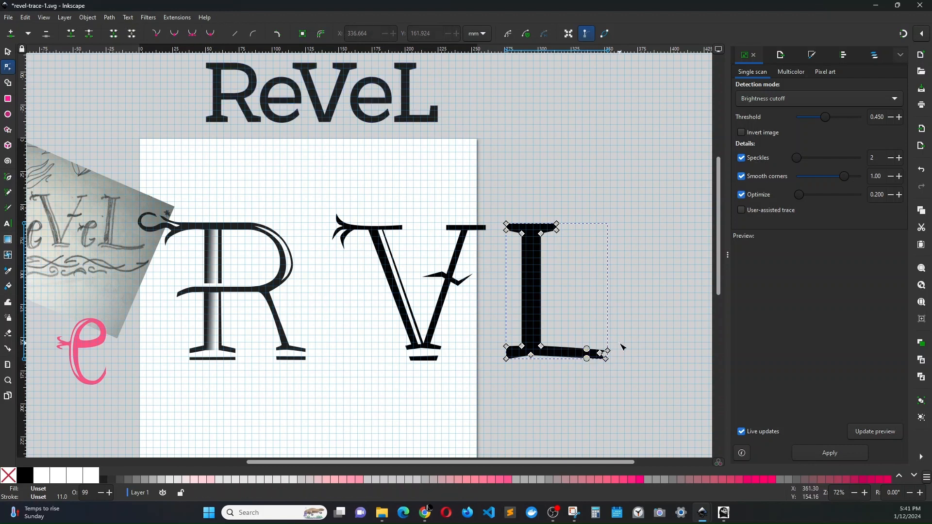
{"action": "mouse_move", "coordinate": [621, 342]}
{"action": "left_mouse_down"}
{"action": "mouse_move", "coordinate": [594, 376]}
{"action": "mouse_move", "coordinate": [624, 344]}
{"action": "left_mouse_up"}
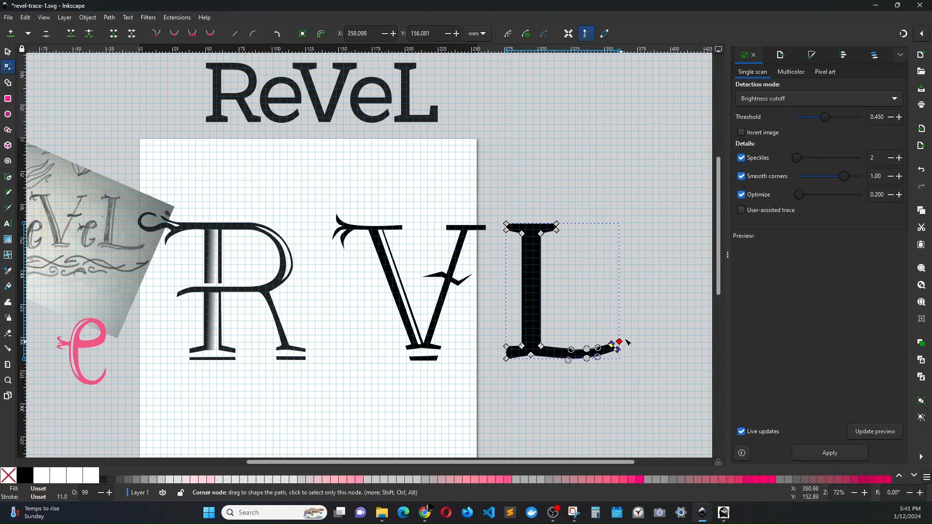
{"action": "left_click", "coordinate": [658, 302]}
Collapse the thin spike at the L's tip by moving its corner node onto the notch node.
{"action": "scroll", "coordinate": [627, 356], "scroll_direction": "up", "scroll_amount": 7}
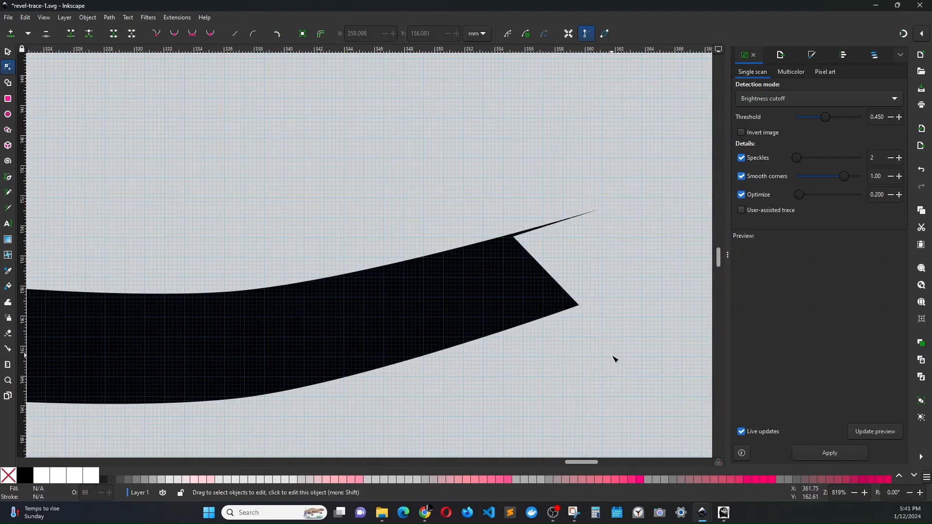
{"action": "left_click", "coordinate": [489, 279]}
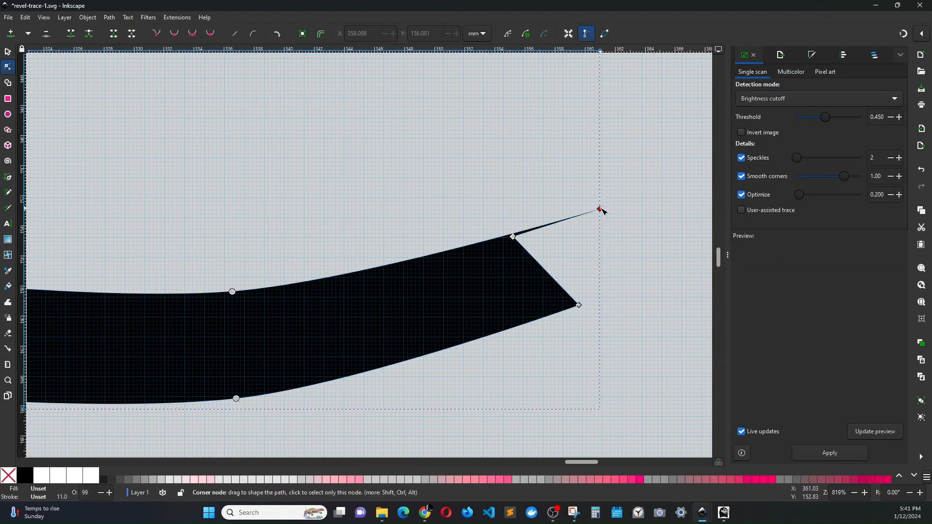
{"action": "left_click_drag", "start_coordinate": [600, 211], "coordinate": [518, 243]}
{"action": "left_click", "coordinate": [557, 236]}
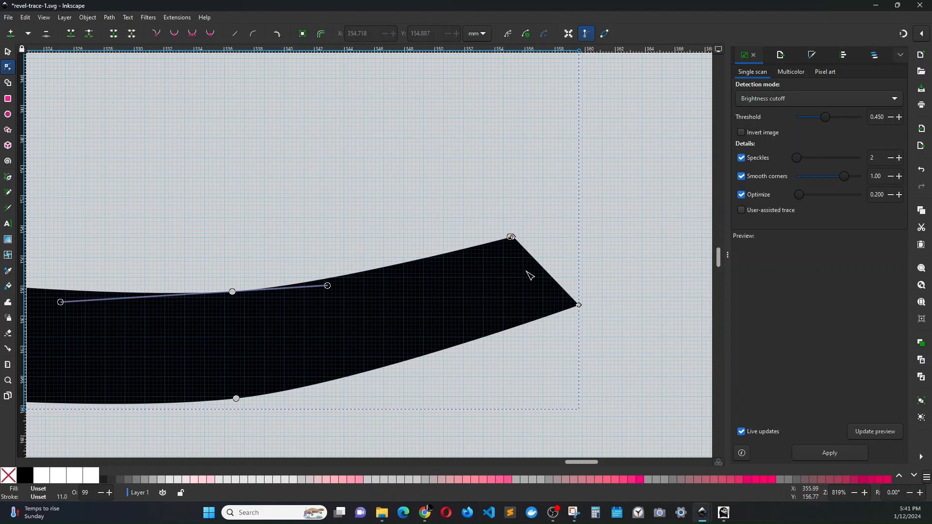
Insert a node in the slanted end edge of the L's base and pull it inward to cut a new notch.
{"action": "scroll", "coordinate": [537, 271], "scroll_direction": "down", "scroll_amount": 3}
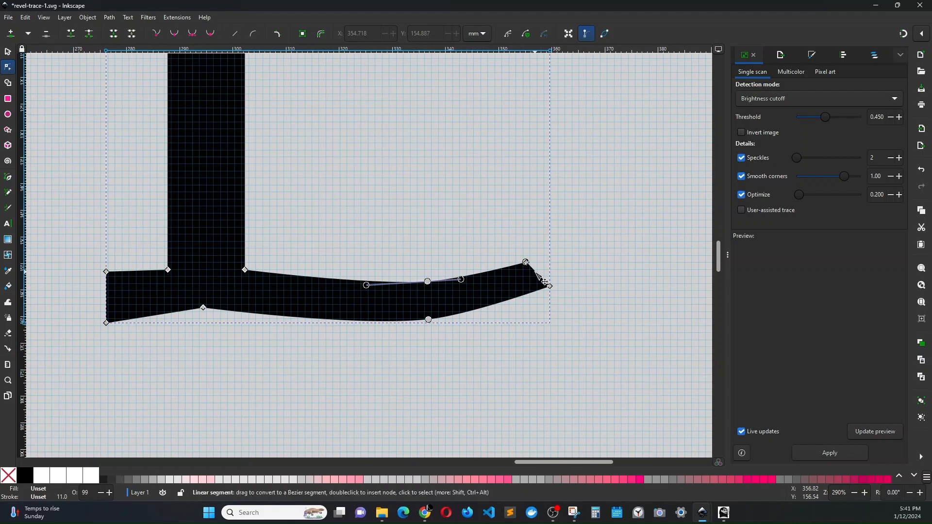
{"action": "scroll", "coordinate": [540, 277], "scroll_direction": "up", "scroll_amount": 6}
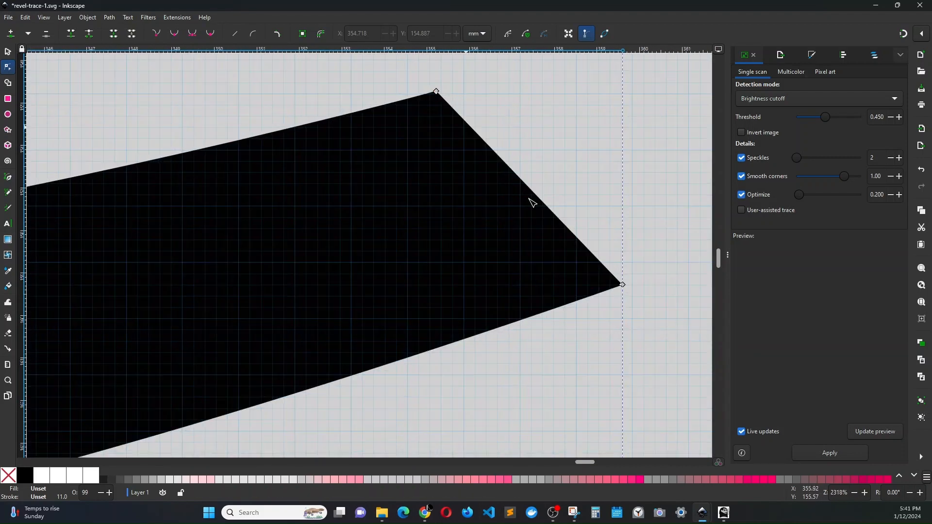
{"action": "double_click", "coordinate": [512, 171]}
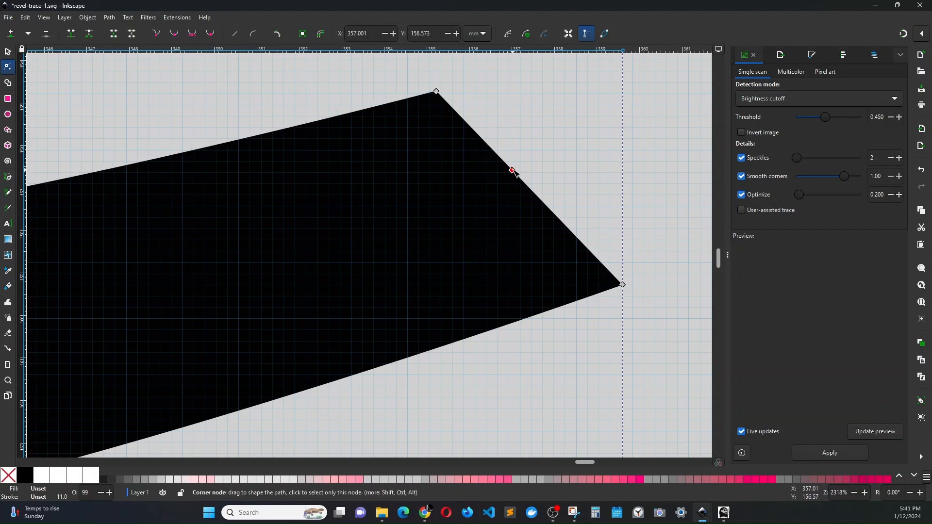
{"action": "left_click_drag", "start_coordinate": [514, 172], "coordinate": [410, 214]}
{"action": "scroll", "coordinate": [465, 244], "scroll_direction": "down", "scroll_amount": 4}
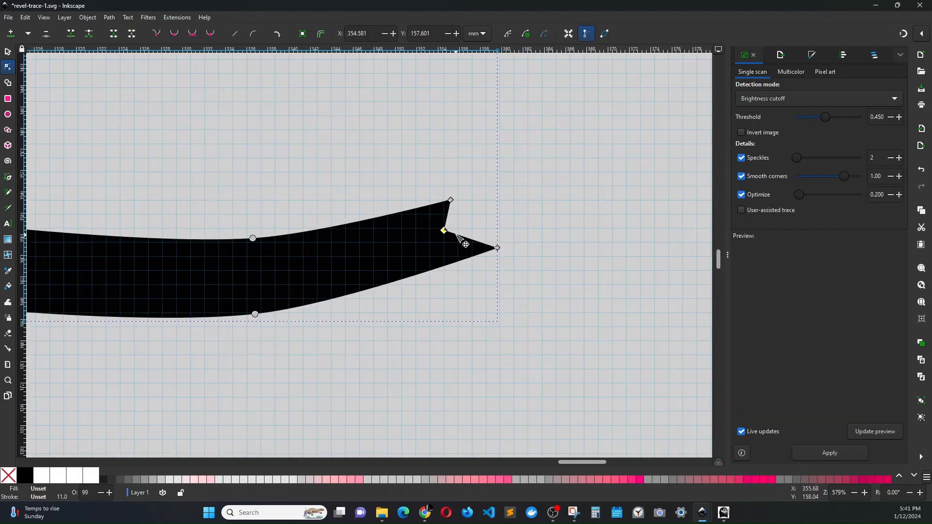
{"action": "scroll", "coordinate": [465, 244], "scroll_direction": "down", "scroll_amount": 6}
{"action": "scroll", "coordinate": [332, 311], "scroll_direction": "down", "scroll_amount": 2}
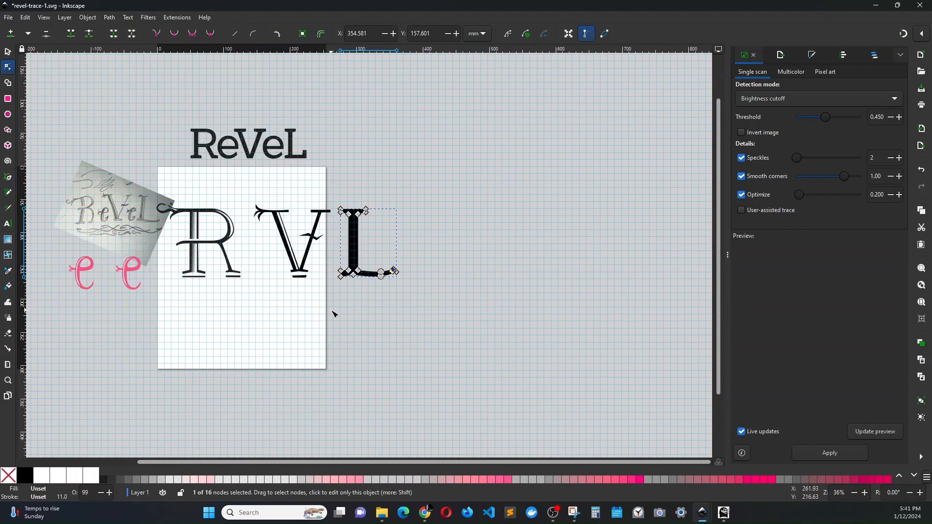
{"action": "left_click", "coordinate": [411, 324]}
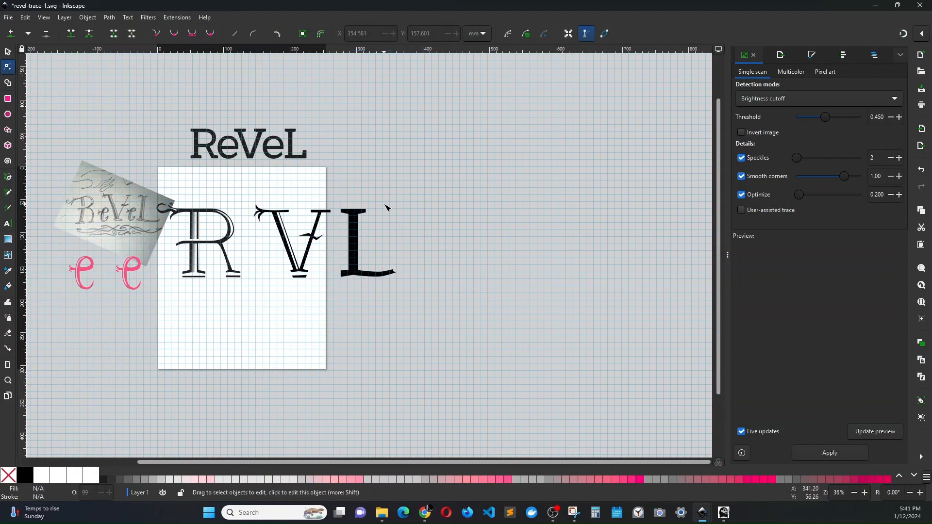
Auto-smooth the node in the L's bottom edge under the stem so the underside curves.
{"action": "scroll", "coordinate": [350, 347], "scroll_direction": "up", "scroll_amount": 3}
{"action": "scroll", "coordinate": [367, 350], "scroll_direction": "up", "scroll_amount": 8}
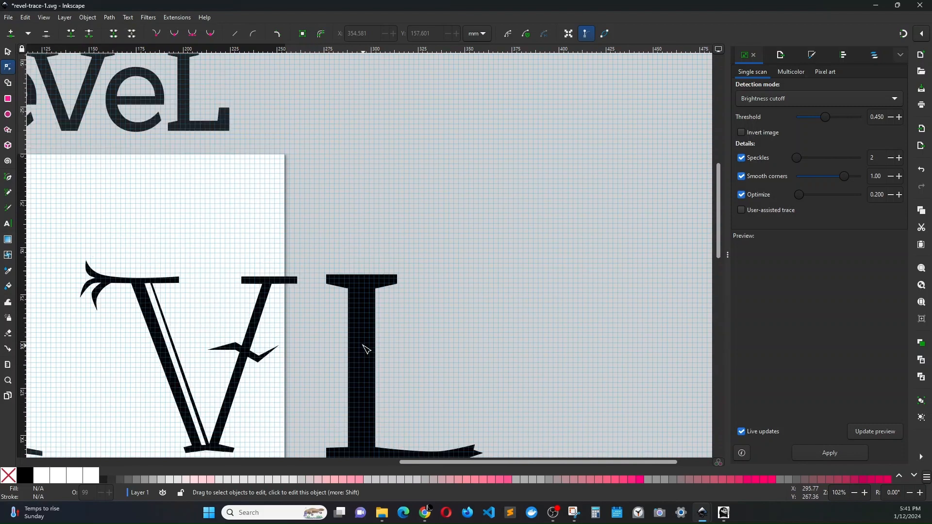
{"action": "scroll", "coordinate": [180, 221], "scroll_direction": "down", "scroll_amount": 4}
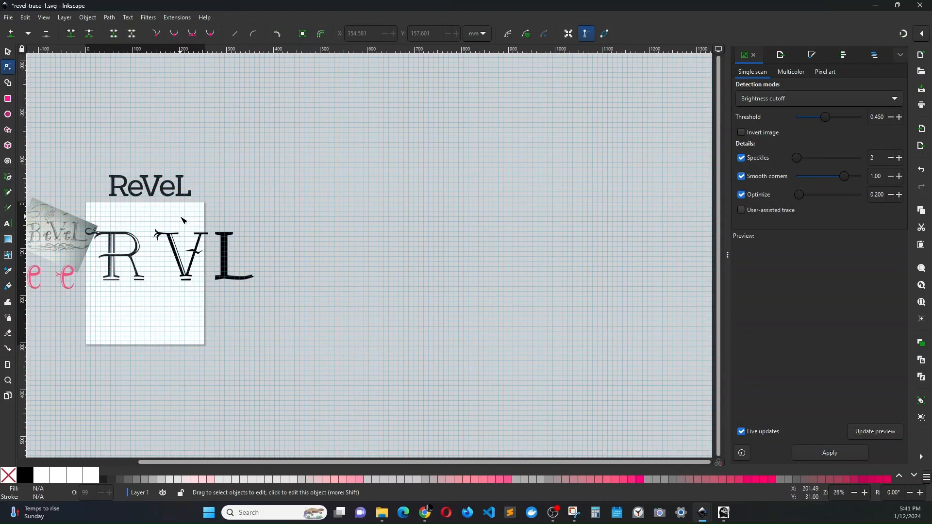
{"action": "scroll", "coordinate": [225, 257], "scroll_direction": "up", "scroll_amount": 5}
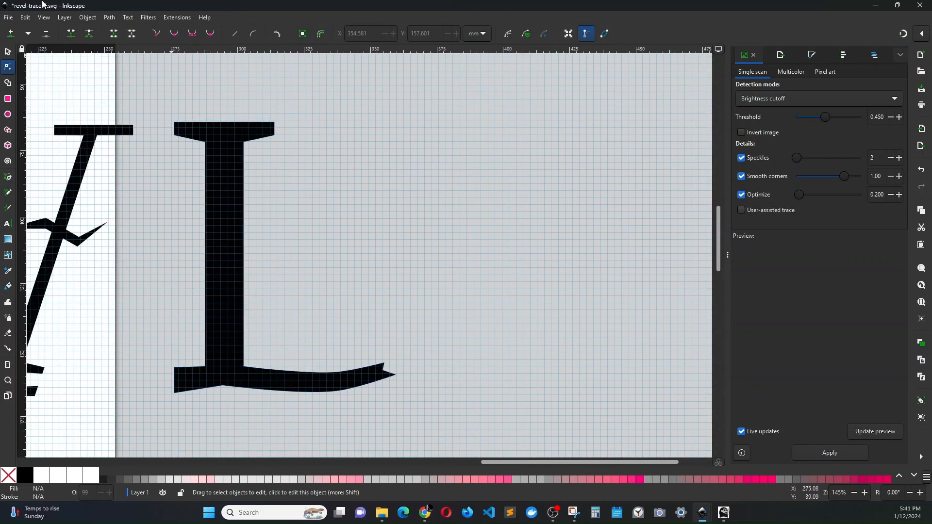
{"action": "left_click", "coordinate": [234, 382]}
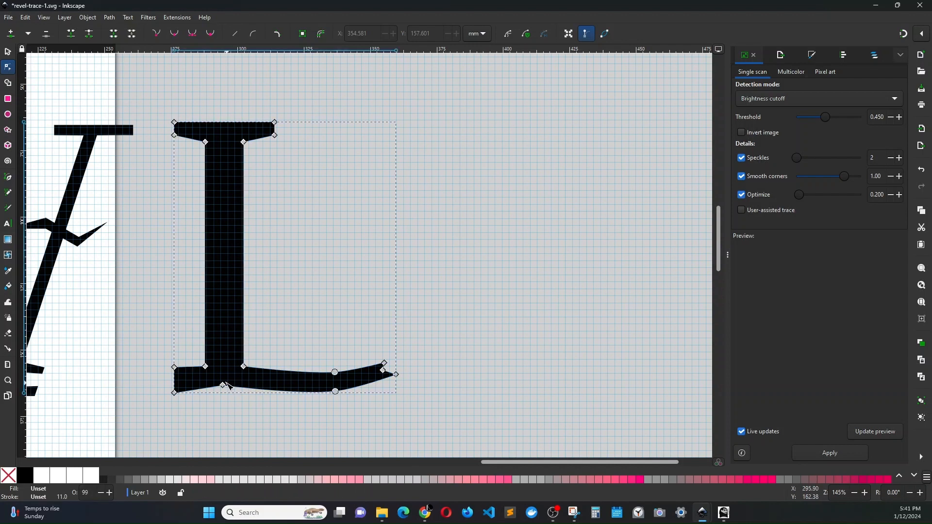
{"action": "left_click", "coordinate": [224, 387]}
{"action": "left_click", "coordinate": [213, 35]}
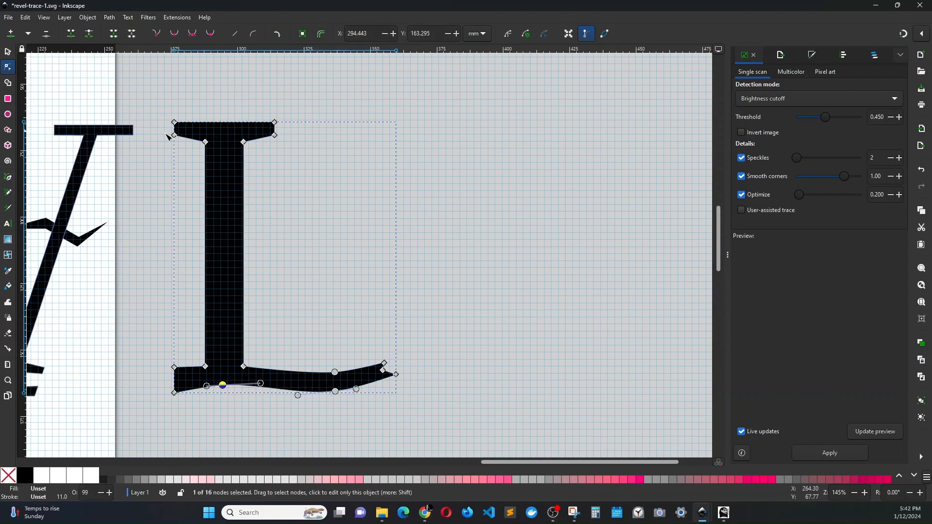
Flatten the underside of the L's top serif by raising its two stem nodes level with the outer corners.
{"action": "left_click_drag", "start_coordinate": [171, 135], "coordinate": [286, 155]}
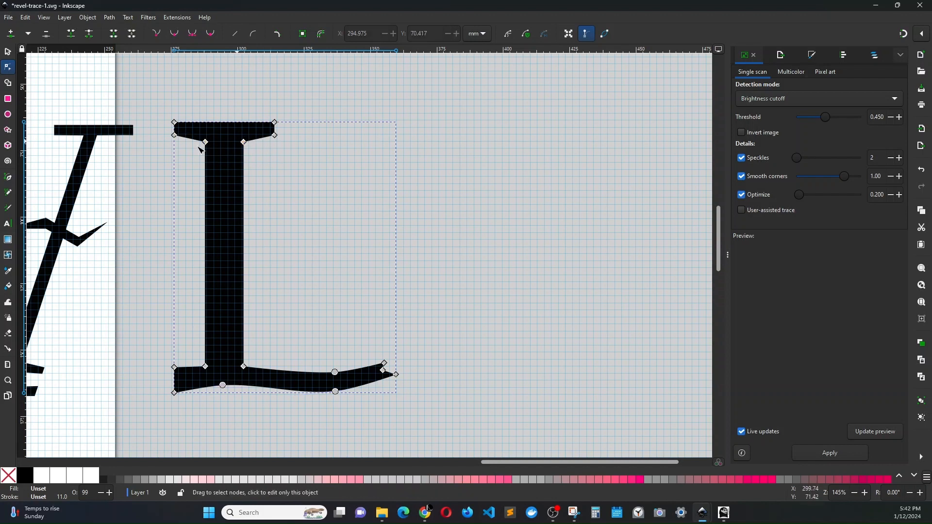
{"action": "left_click_drag", "start_coordinate": [196, 131], "coordinate": [245, 137]}
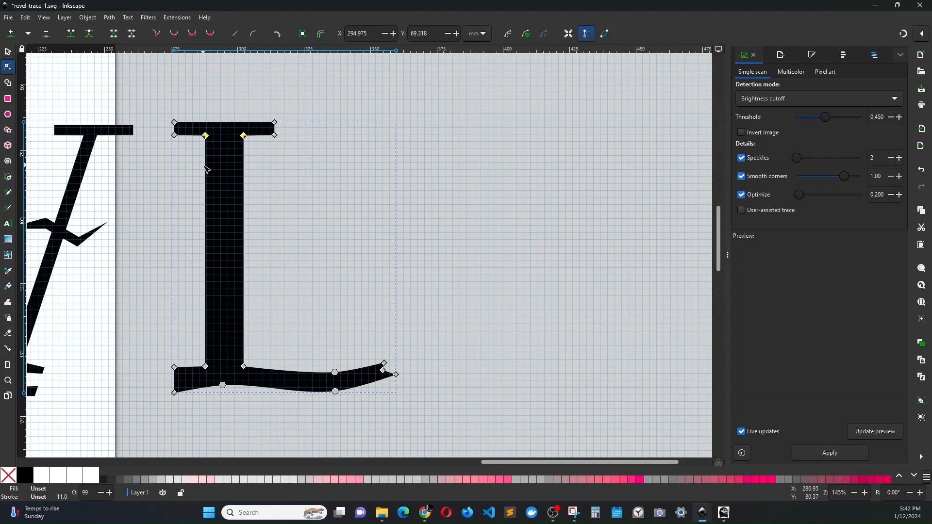
{"action": "left_click", "coordinate": [266, 187]}
Narrow the L's stem by moving both nodes of its right edge about 1.5 mm left.
{"action": "left_click", "coordinate": [245, 136]}
{"action": "left_click", "coordinate": [244, 368], "text": "shift"}
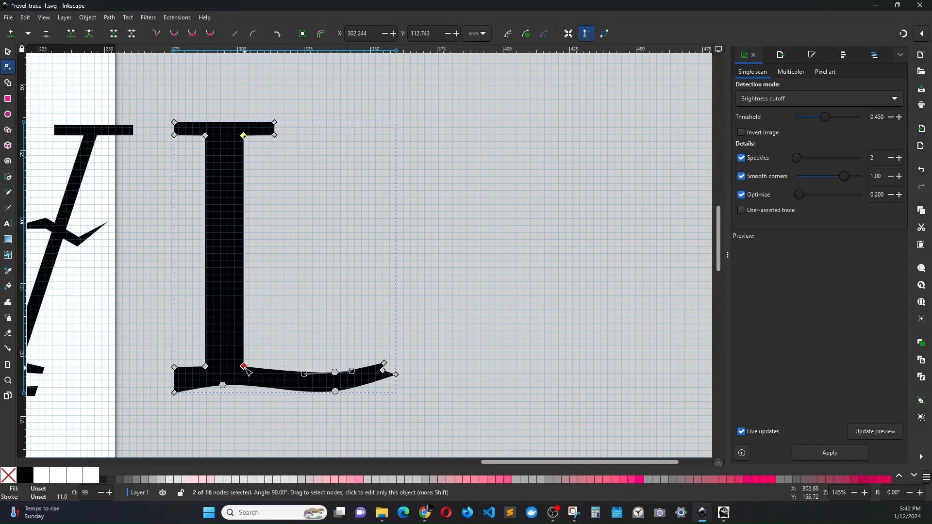
{"action": "left_click_drag", "start_coordinate": [247, 372], "coordinate": [243, 371]}
{"action": "left_click", "coordinate": [157, 92]}
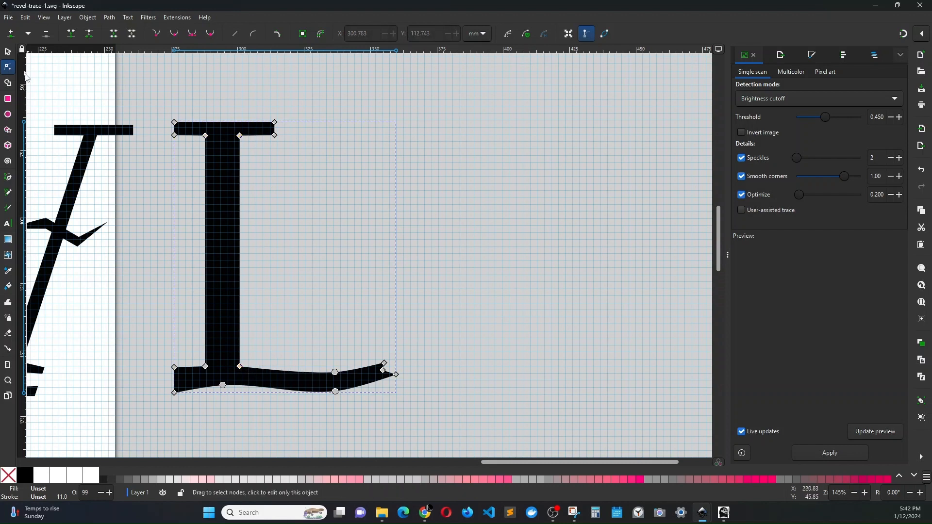
Draw a vertical rectangle about 5.5 × 88.8 mm inside the L's stem, nearer its right edge, and fill it light pink.
{"action": "left_click", "coordinate": [8, 99]}
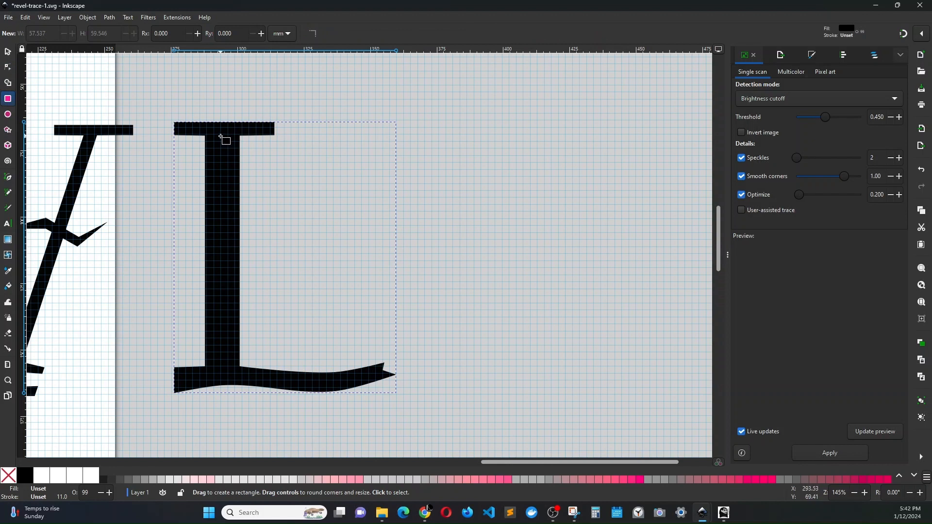
{"action": "left_click_drag", "start_coordinate": [219, 137], "coordinate": [235, 372]}
{"action": "left_click", "coordinate": [343, 479]}
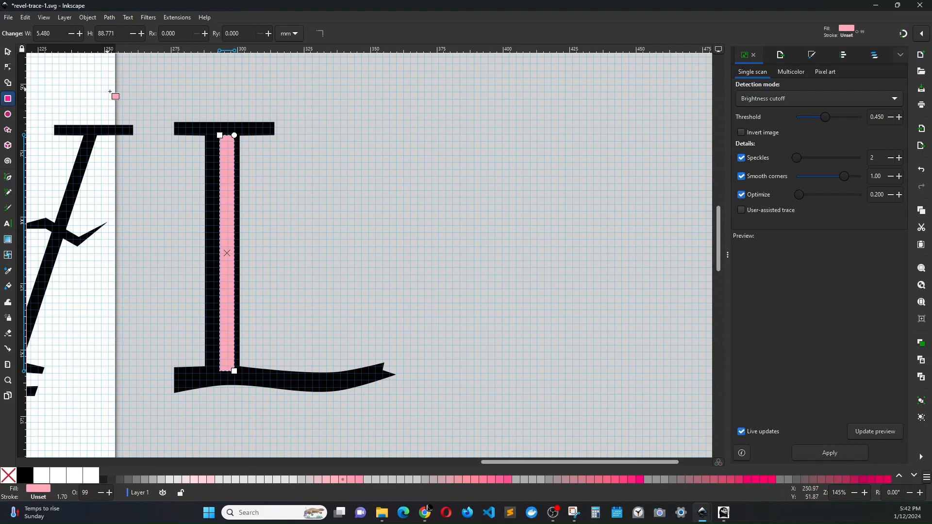
Convert the pink rectangle to a path and subtract it from the L with Difference to form the inline cut.
{"action": "left_click", "coordinate": [8, 51]}
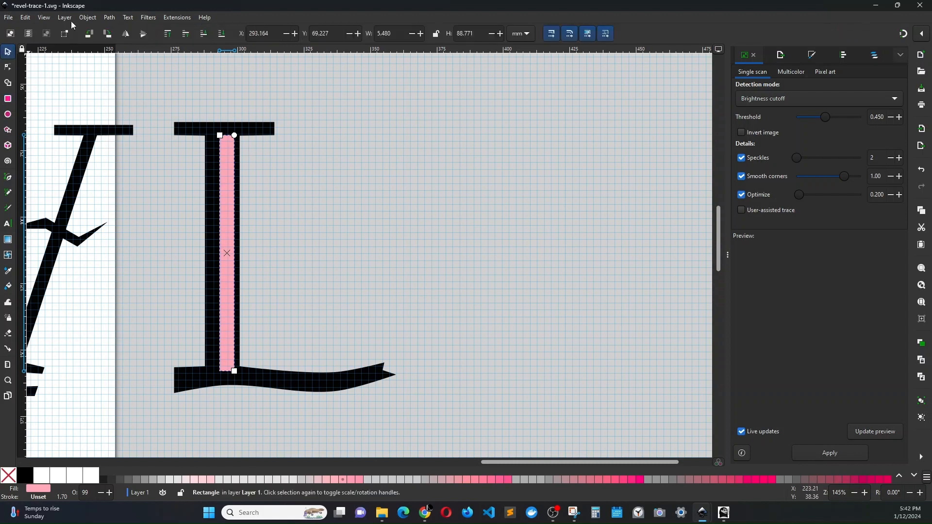
{"action": "left_click", "coordinate": [116, 18]}
{"action": "left_click", "coordinate": [128, 31]}
{"action": "left_click", "coordinate": [266, 131], "text": "shift"}
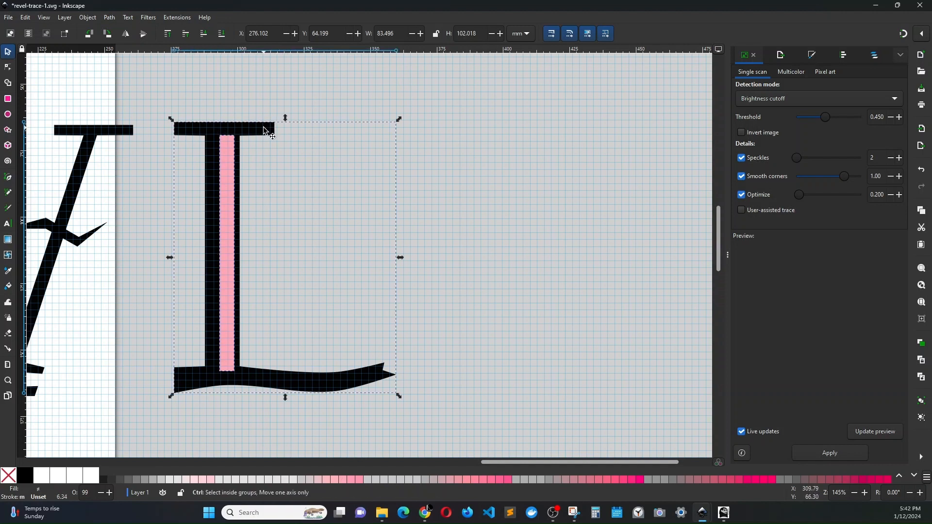
{"action": "key", "text": "ctrl+minus"}
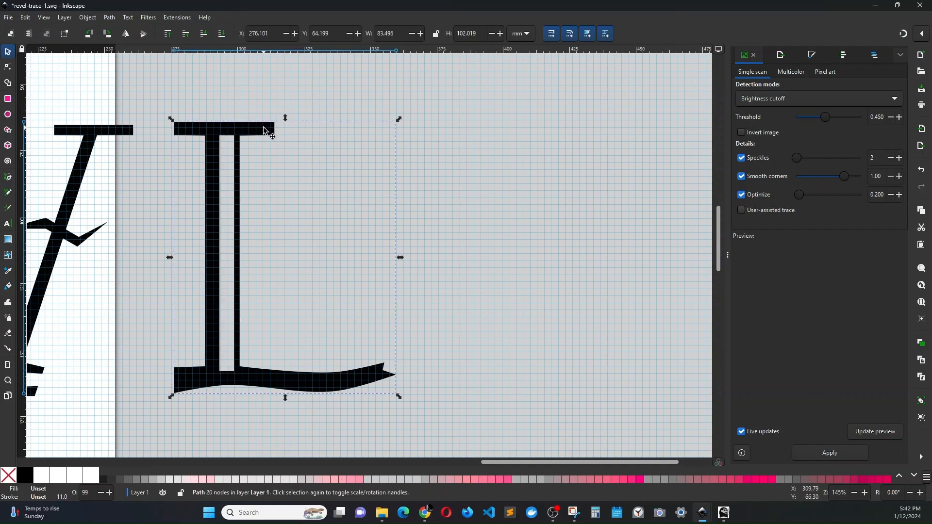
Raise the two bottom nodes of the L's inline cut about 1.7 mm, level with the top edge of the base.
{"action": "left_click", "coordinate": [9, 68]}
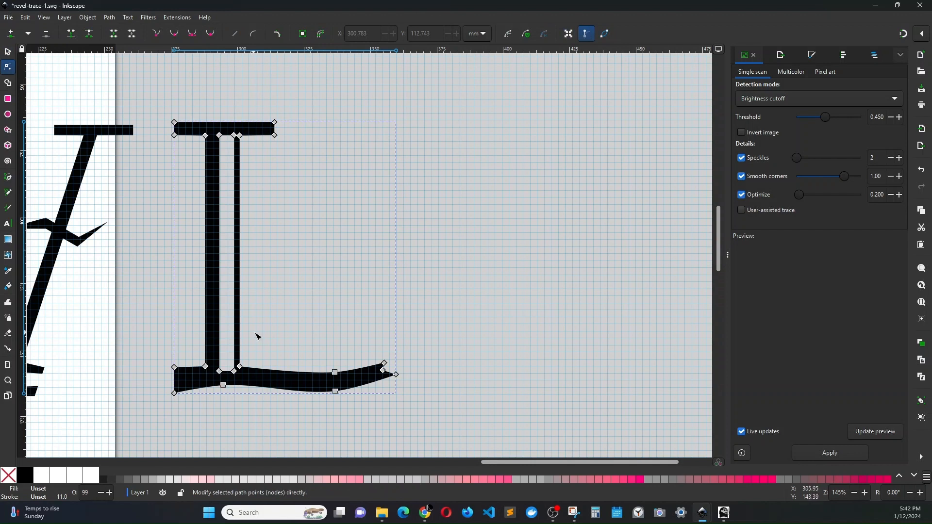
{"action": "scroll", "coordinate": [240, 391], "scroll_direction": "up", "scroll_amount": 3}
{"action": "left_click", "coordinate": [181, 337]}
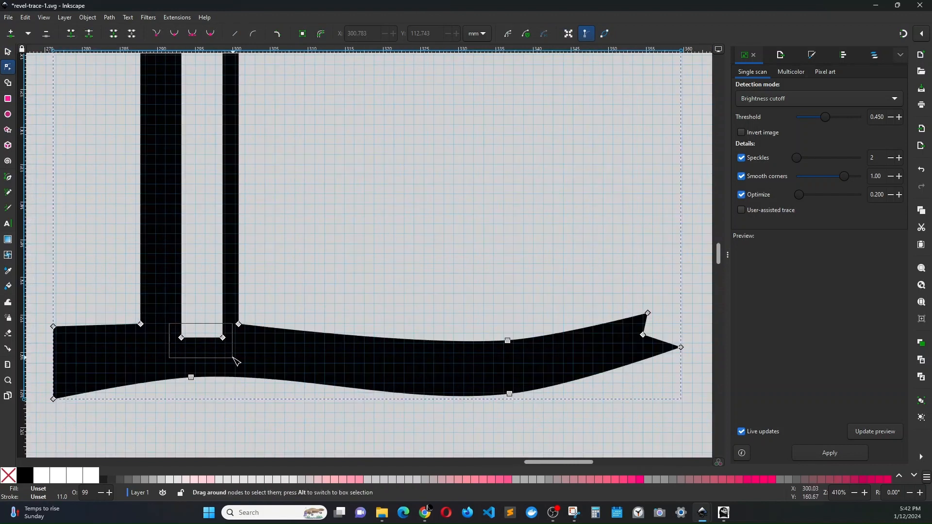
{"action": "left_click_drag", "start_coordinate": [223, 338], "coordinate": [223, 326]}
{"action": "left_click", "coordinate": [348, 280]}
{"action": "scroll", "coordinate": [348, 279], "scroll_direction": "down", "scroll_amount": 3}
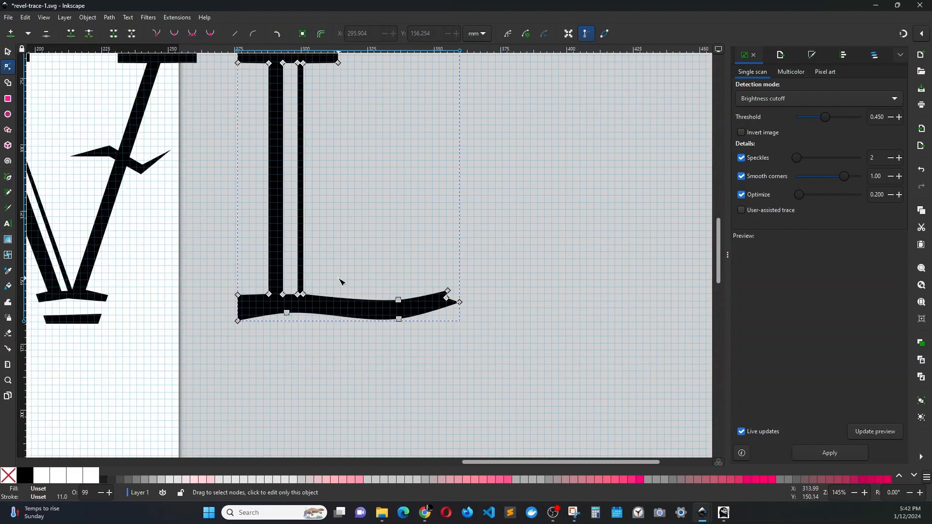
Draw a closed wavy sliver about 78.5 × 7 mm with the Pen tool, following the inside of the L's base and overshooting its left end.
{"action": "scroll", "coordinate": [342, 281], "scroll_direction": "down", "scroll_amount": 3}
{"action": "scroll", "coordinate": [191, 217], "scroll_direction": "left", "scroll_amount": 6}
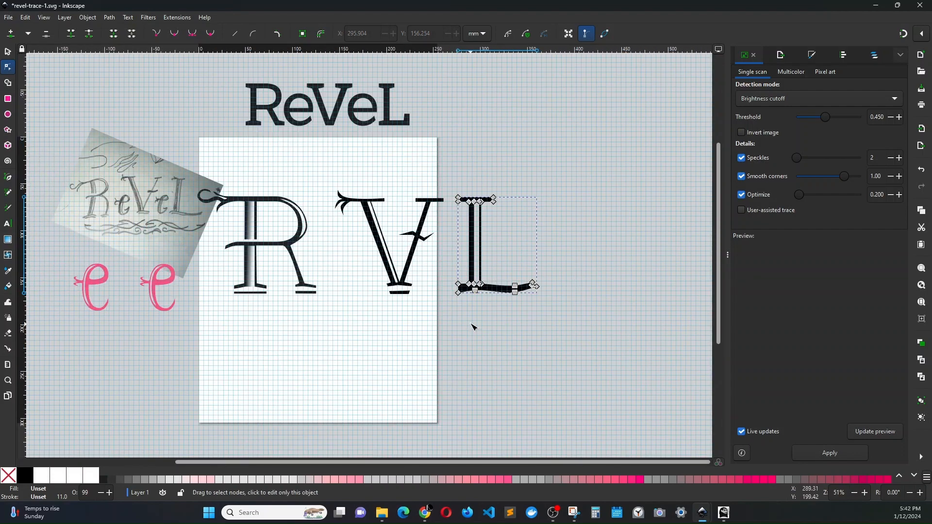
{"action": "scroll", "coordinate": [473, 327], "scroll_direction": "up", "scroll_amount": 4}
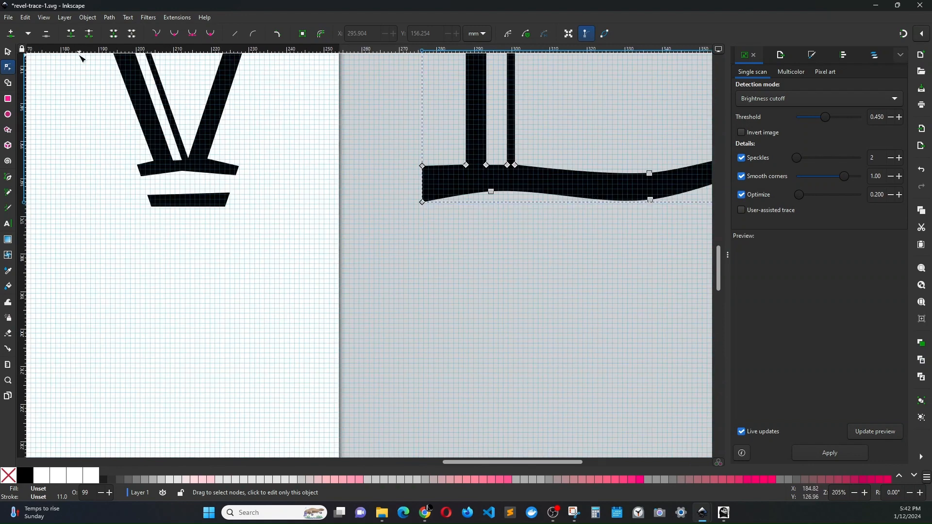
{"action": "left_click", "coordinate": [8, 179]}
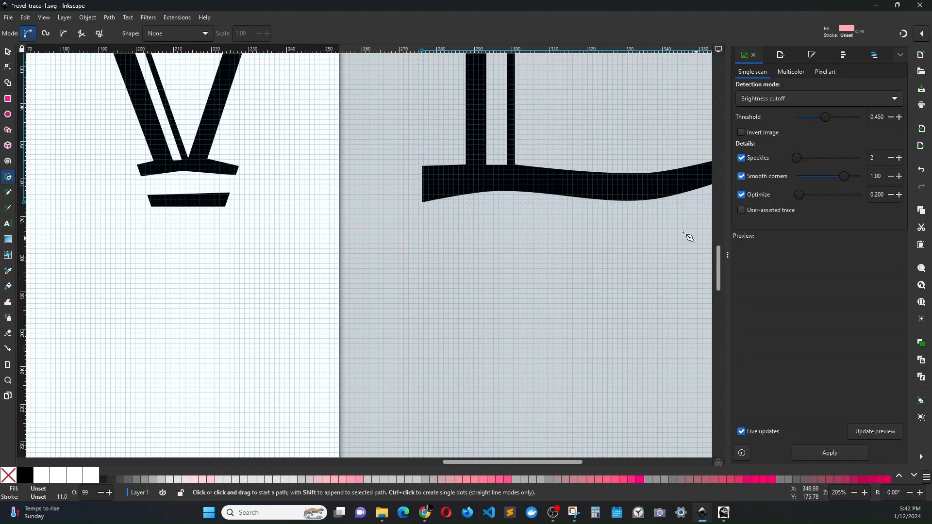
{"action": "left_click", "coordinate": [701, 176]}
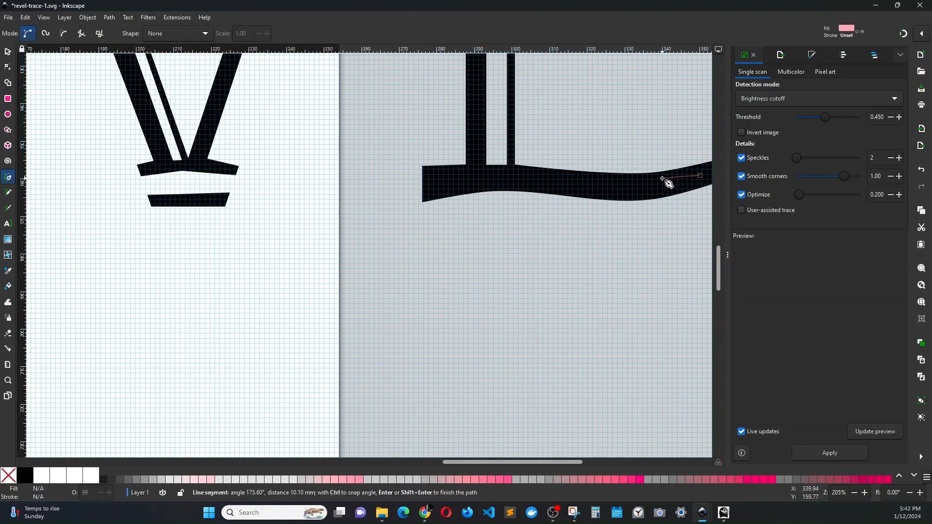
{"action": "left_click", "coordinate": [607, 178]}
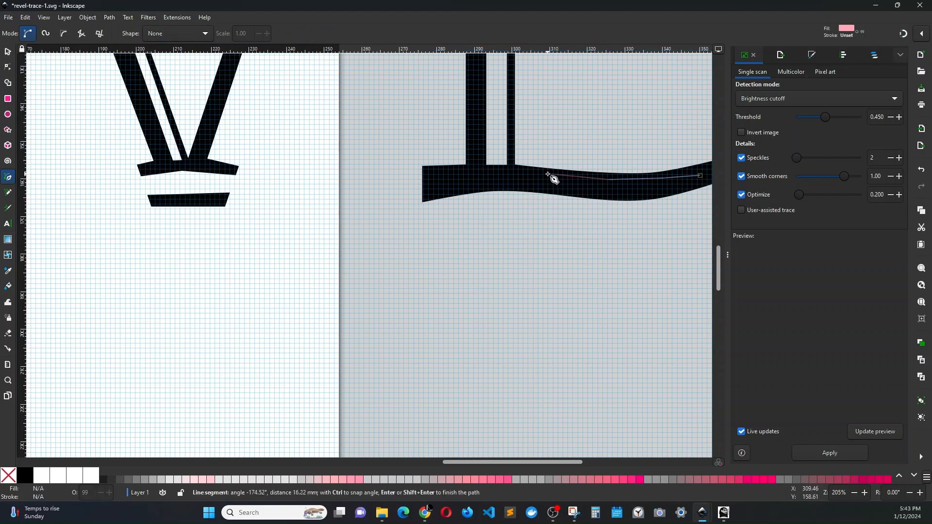
{"action": "left_click", "coordinate": [505, 171]}
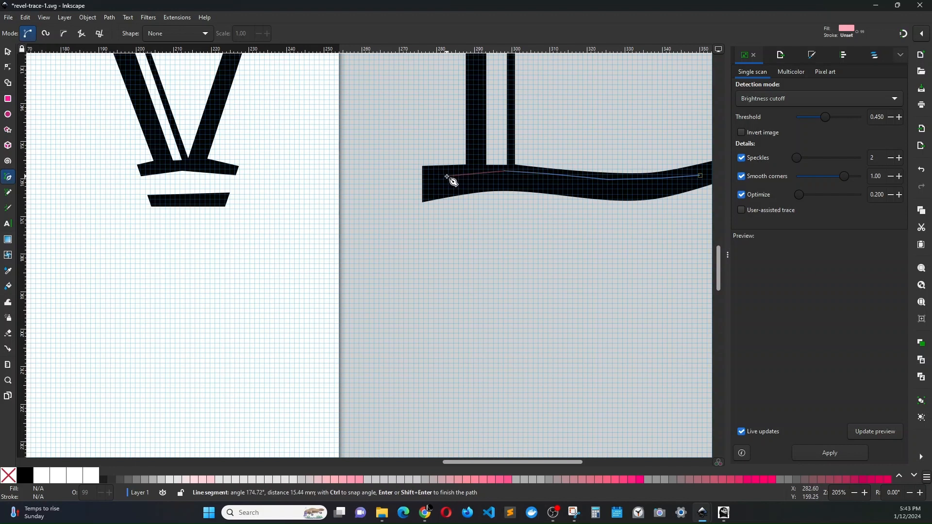
{"action": "left_click", "coordinate": [406, 180]}
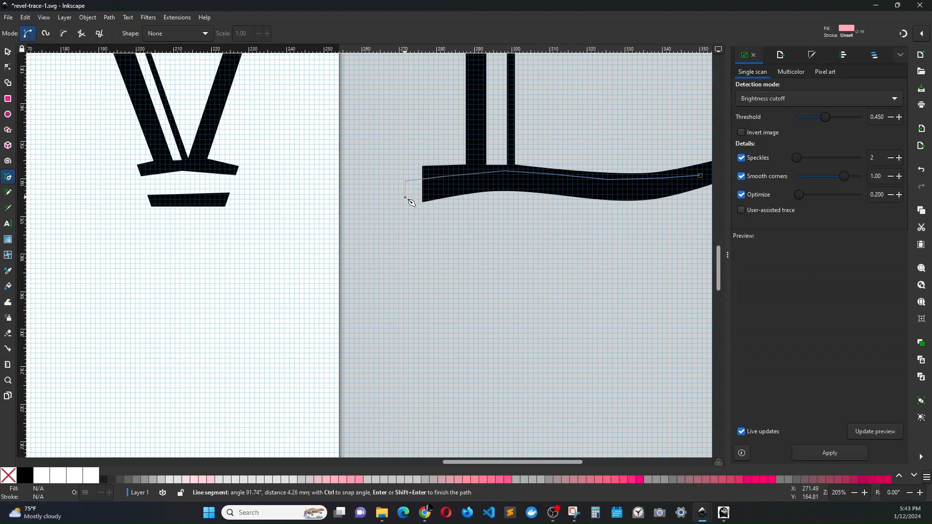
{"action": "left_click", "coordinate": [406, 197]}
{"action": "left_click", "coordinate": [478, 183]}
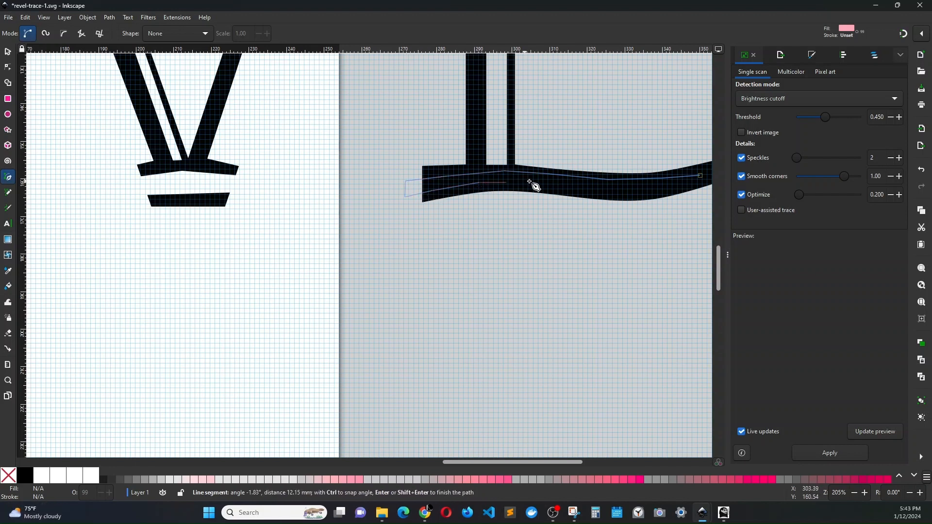
{"action": "left_click", "coordinate": [601, 190]}
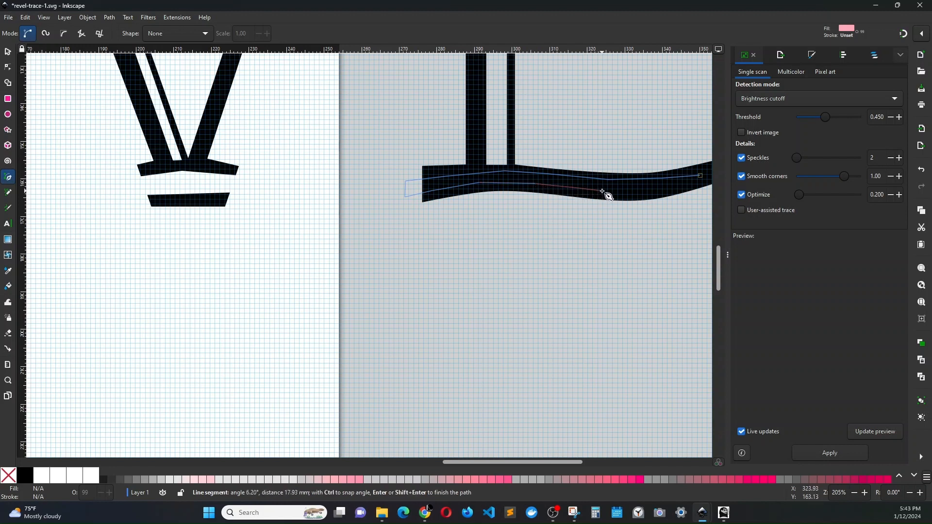
{"action": "left_click", "coordinate": [647, 189]}
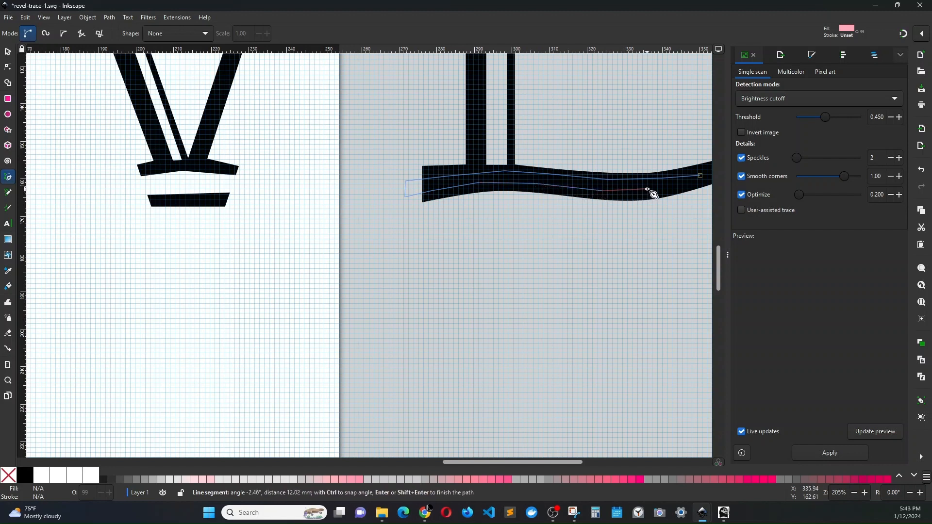
{"action": "left_click", "coordinate": [701, 178]}
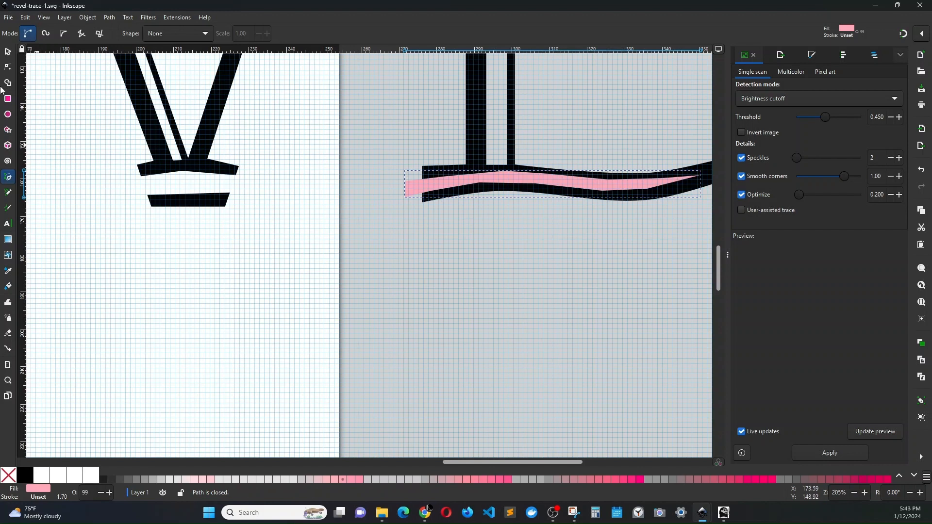
Subtract the pink wavy shape from the L with Difference to cut an inline through its base.
{"action": "key", "text": "s"}
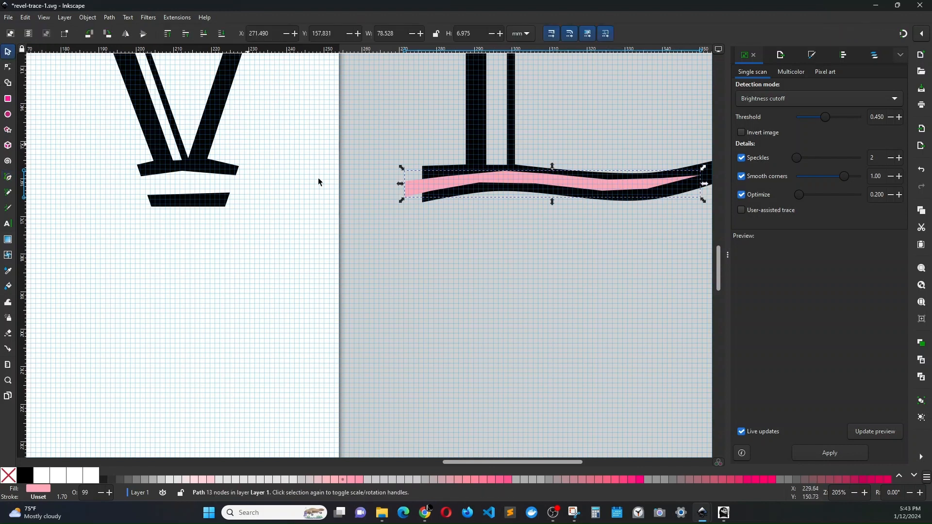
{"action": "left_click", "coordinate": [447, 169], "text": "shift"}
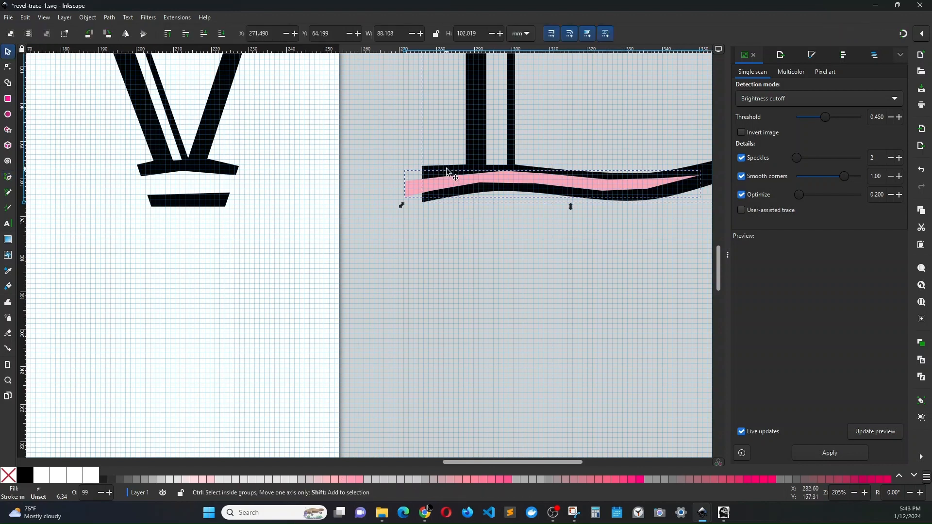
{"action": "key", "text": "ctrl+minus"}
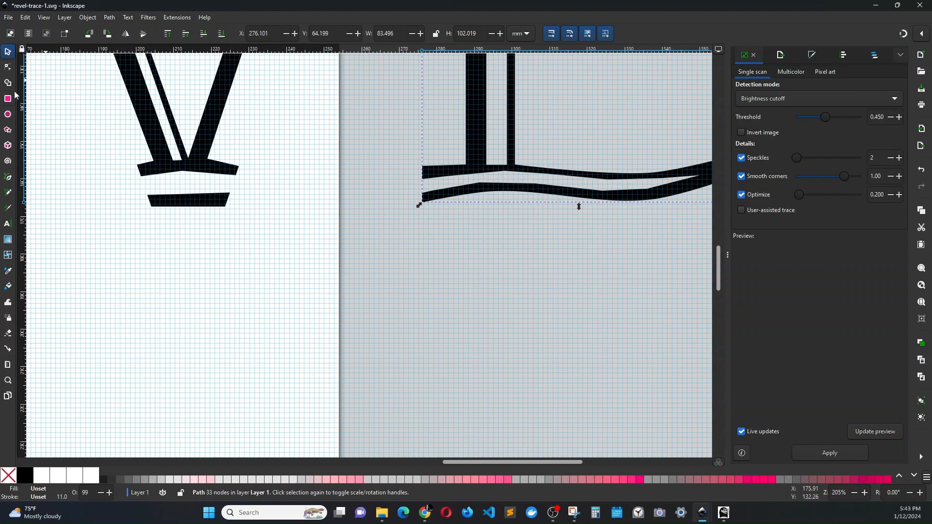
Delete one node from the upper edge of the base's inline cut and shift three others slightly to even out the curve.
{"action": "left_click", "coordinate": [8, 67]}
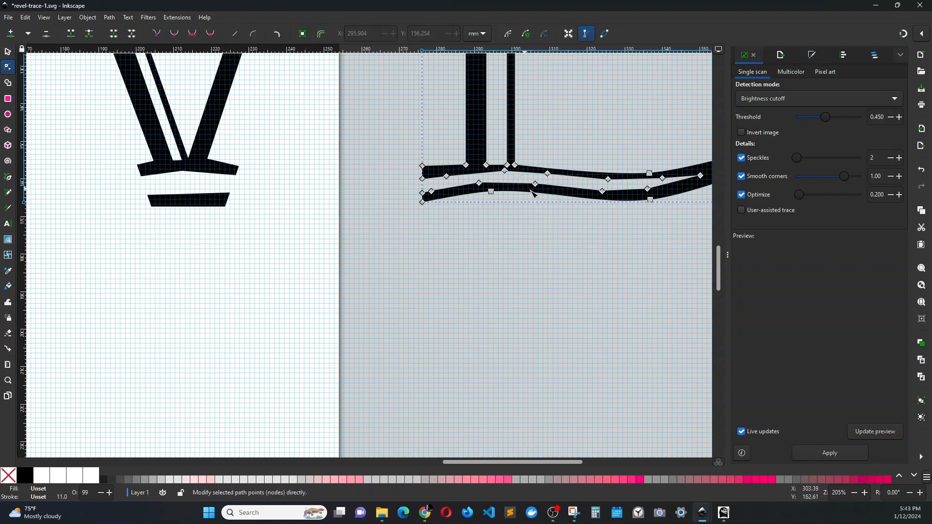
{"action": "left_click", "coordinate": [610, 180]}
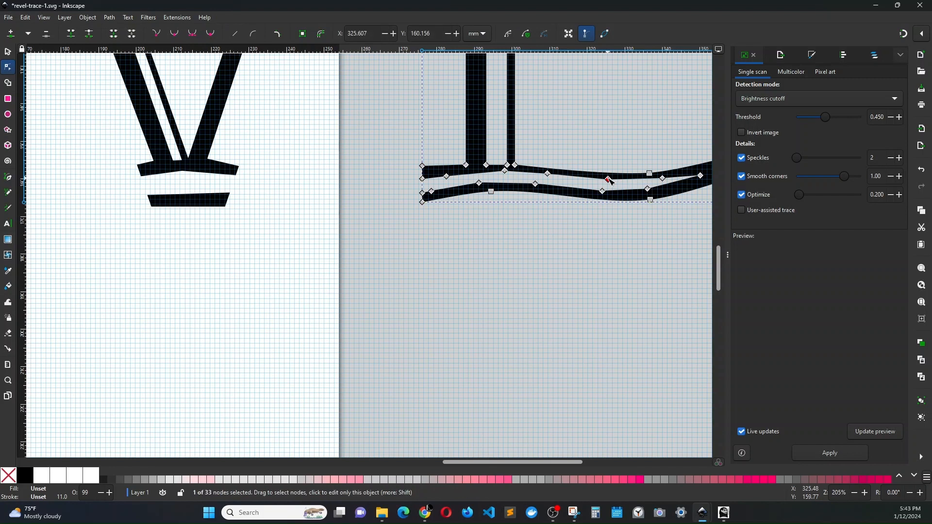
{"action": "left_click", "coordinate": [507, 172]}
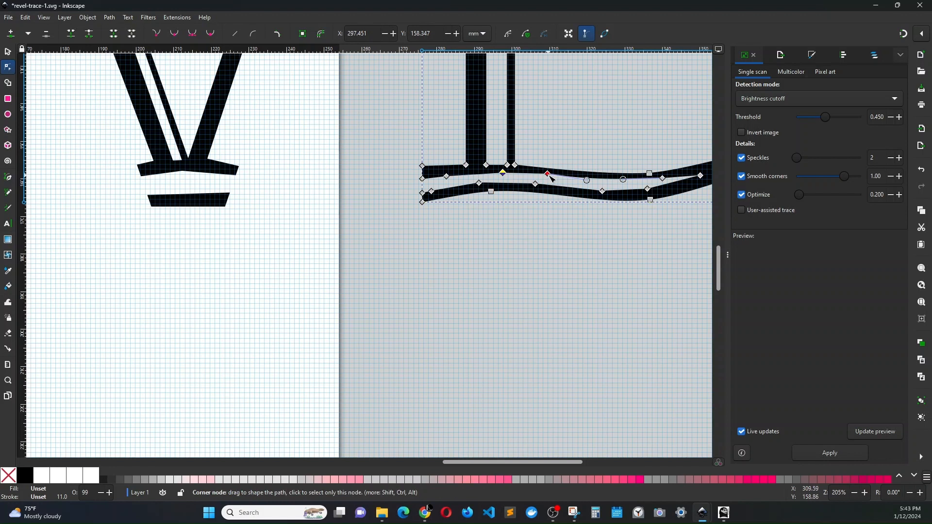
{"action": "left_click_drag", "start_coordinate": [550, 175], "coordinate": [553, 177]}
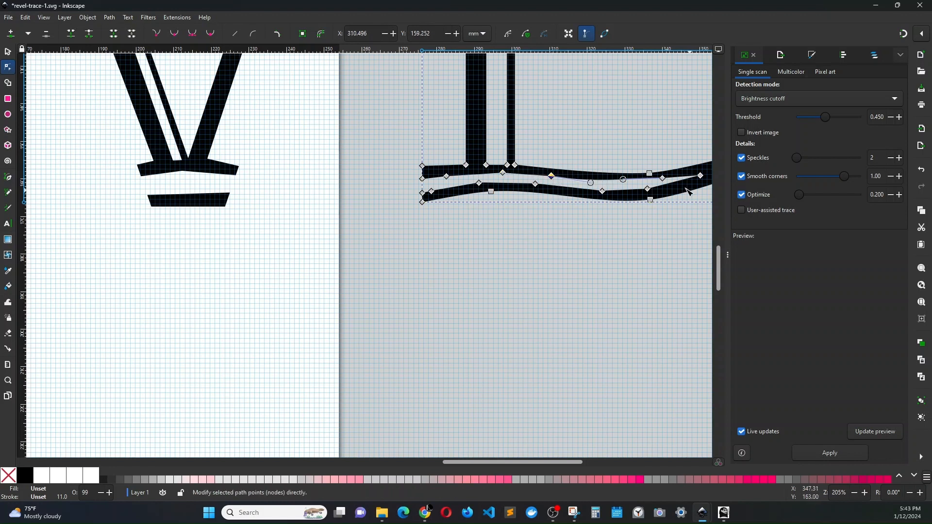
{"action": "left_click_drag", "start_coordinate": [664, 179], "coordinate": [651, 181]}
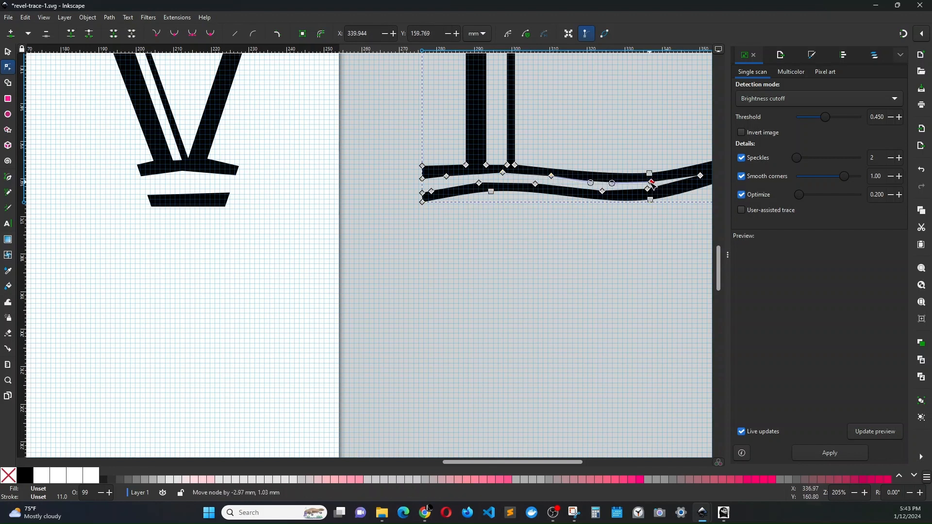
Delete four surplus nodes from the lower edge of the base's inline cut and two from the left part of its upper edge.
{"action": "left_click", "coordinate": [536, 184]}
{"action": "key", "text": "Delete"}
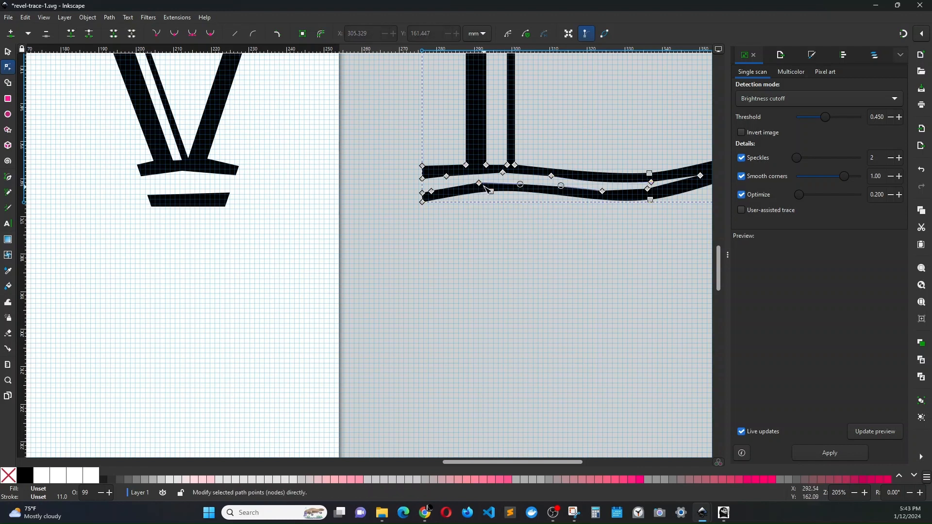
{"action": "left_click_drag", "start_coordinate": [488, 189], "coordinate": [472, 188]}
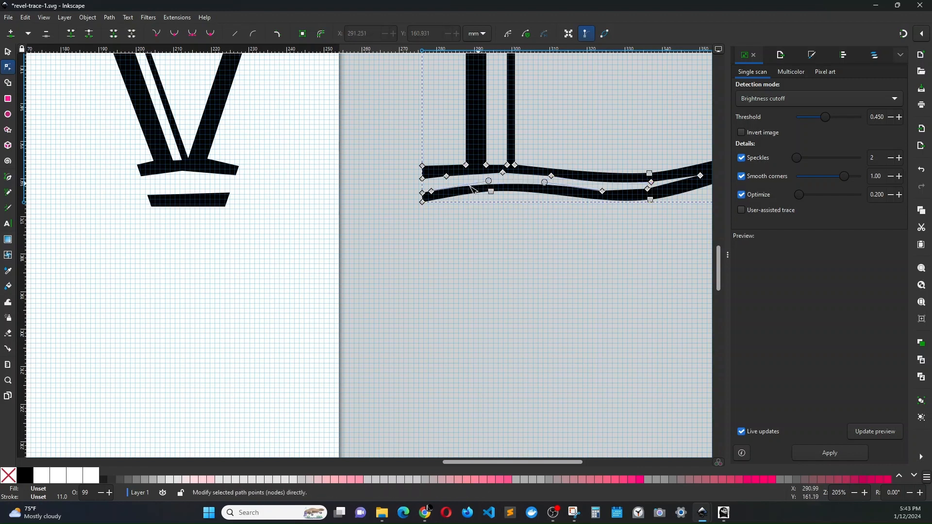
{"action": "left_click", "coordinate": [434, 192]}
{"action": "left_click", "coordinate": [650, 190]}
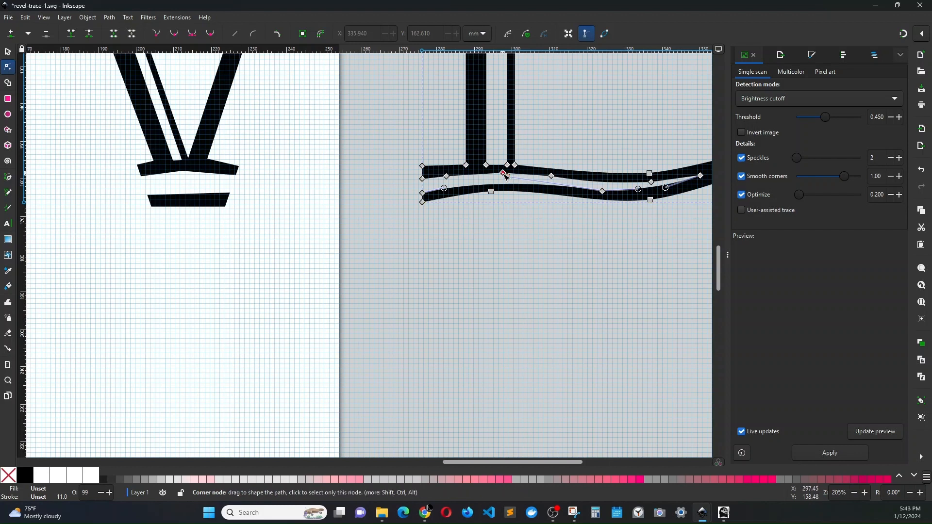
{"action": "left_click", "coordinate": [507, 175]}
{"action": "left_click", "coordinate": [447, 177]}
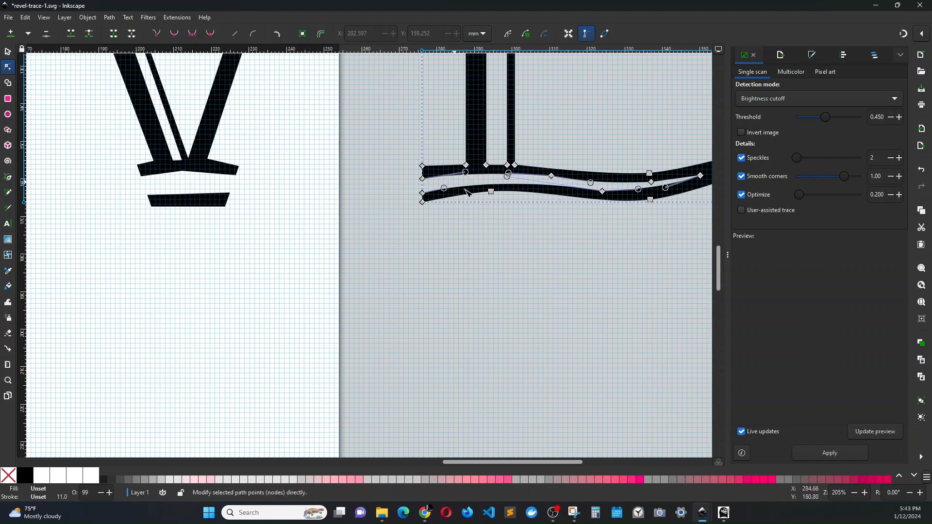
{"action": "left_click", "coordinate": [627, 236]}
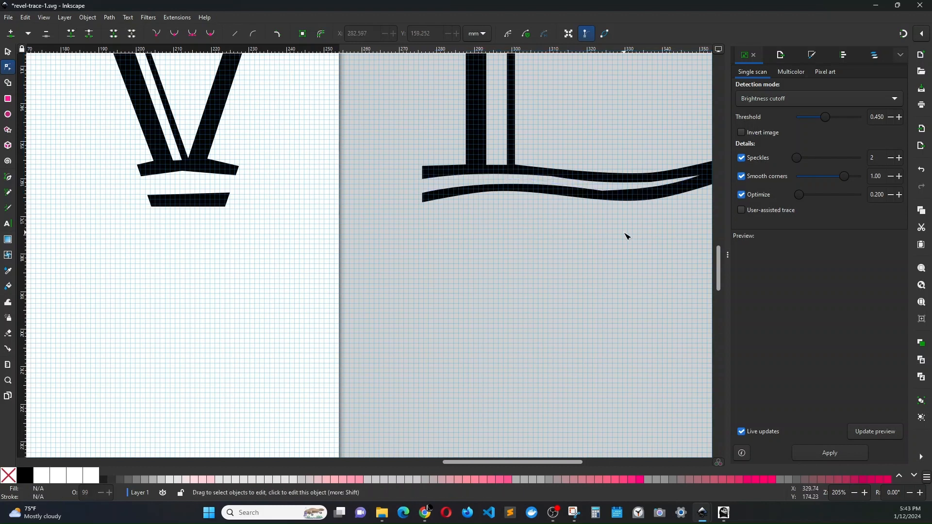
Make the cut's remaining lower-edge node auto-smooth and pull its left handle up and left to about 32 mm long.
{"action": "left_click", "coordinate": [602, 197]}
{"action": "left_click", "coordinate": [603, 192]}
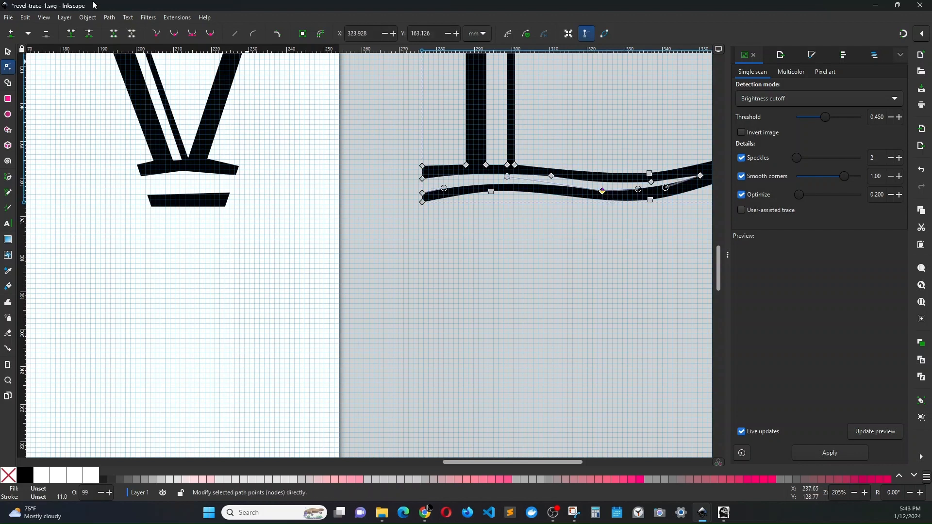
{"action": "left_click", "coordinate": [210, 33]}
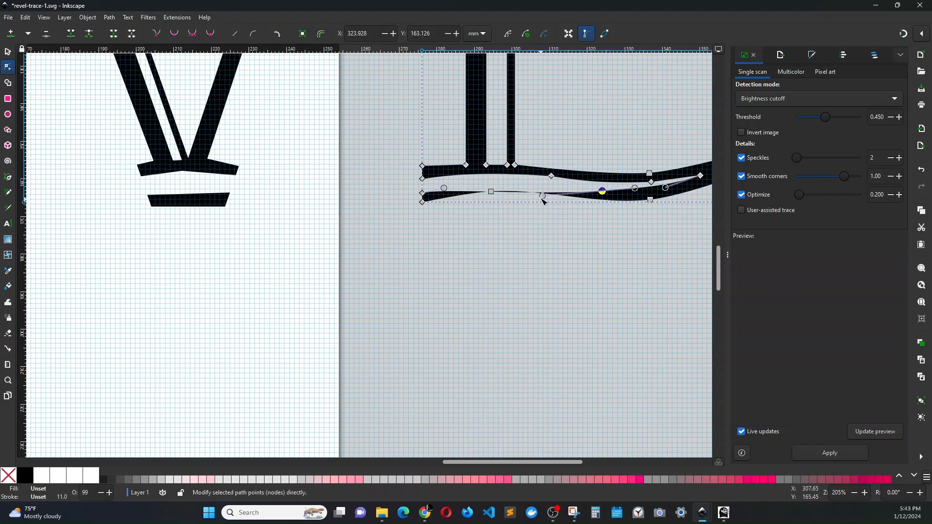
{"action": "left_click_drag", "start_coordinate": [542, 197], "coordinate": [485, 171]}
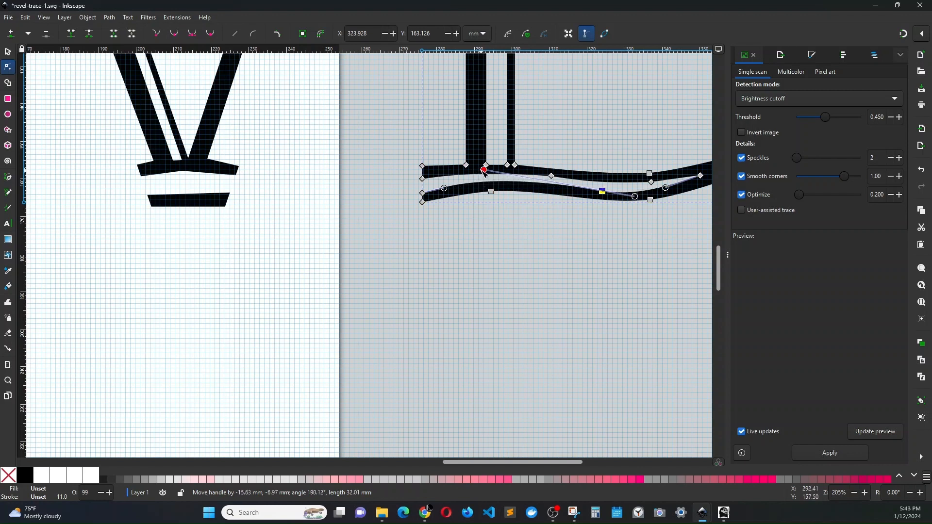
{"action": "left_click", "coordinate": [506, 232]}
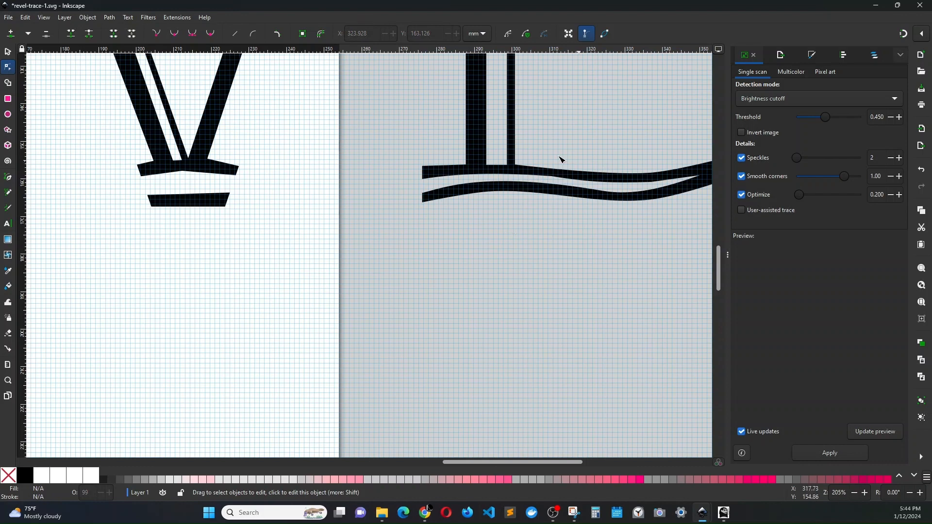
Move the L to the right and place the two pink e's between the R and V and between the V and L.
{"action": "scroll", "coordinate": [470, 249], "scroll_direction": "down", "scroll_amount": 3}
{"action": "scroll", "coordinate": [470, 249], "scroll_direction": "down", "scroll_amount": 2}
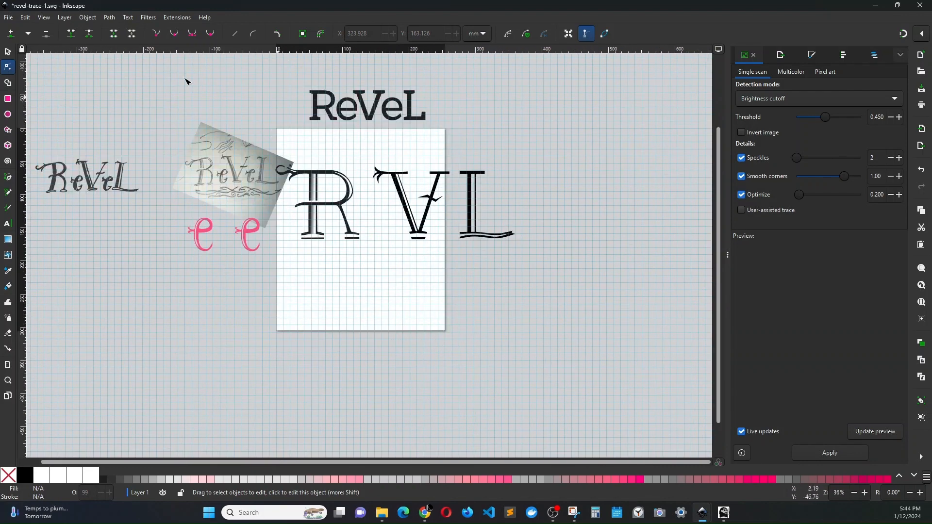
{"action": "left_click", "coordinate": [7, 52]}
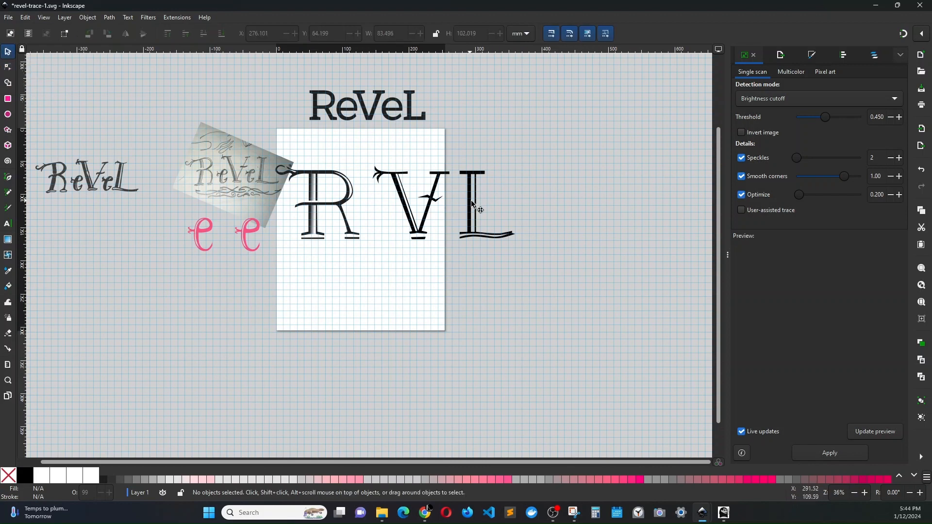
{"action": "left_click_drag", "start_coordinate": [468, 202], "coordinate": [493, 205]}
{"action": "left_click_drag", "start_coordinate": [249, 233], "coordinate": [456, 217]}
{"action": "left_click_drag", "start_coordinate": [197, 238], "coordinate": [374, 218]}
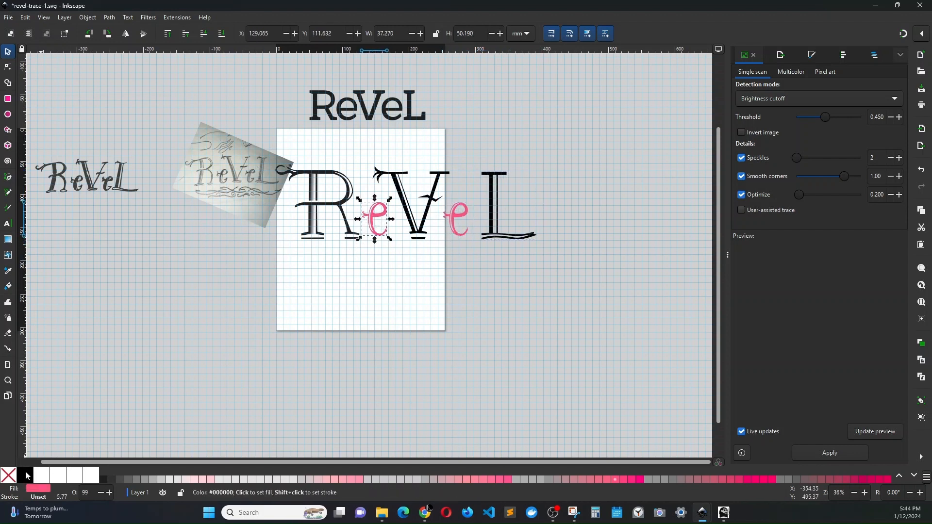
Fill both pink e's with black.
{"action": "left_click", "coordinate": [26, 473]}
{"action": "left_click", "coordinate": [452, 224]}
{"action": "left_click", "coordinate": [25, 475]}
Select all the large ReVeL letter parts, align their bottom edges and distribute them with equal horizontal gaps.
{"action": "left_click", "coordinate": [558, 156]}
{"action": "left_click_drag", "start_coordinate": [558, 157], "coordinate": [257, 262]}
{"action": "left_click", "coordinate": [843, 54]}
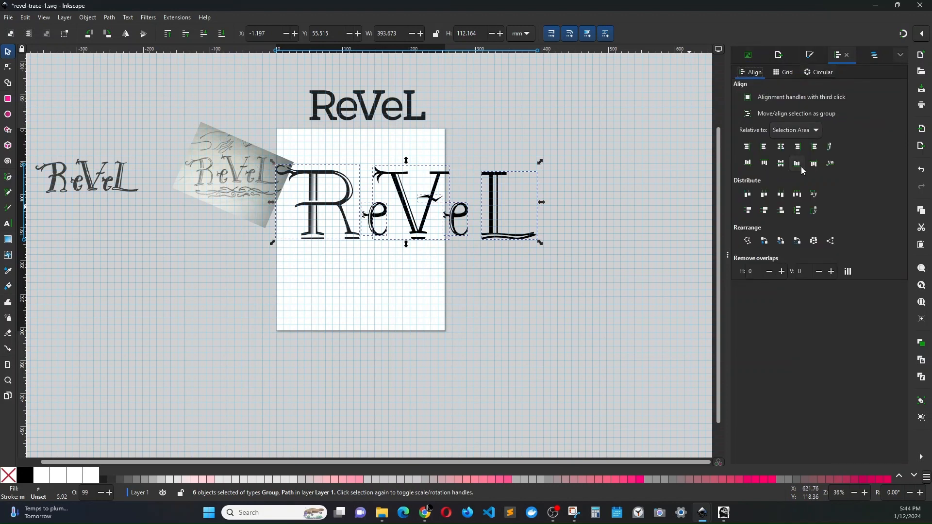
{"action": "left_click", "coordinate": [797, 196]}
{"action": "left_click", "coordinate": [780, 195]}
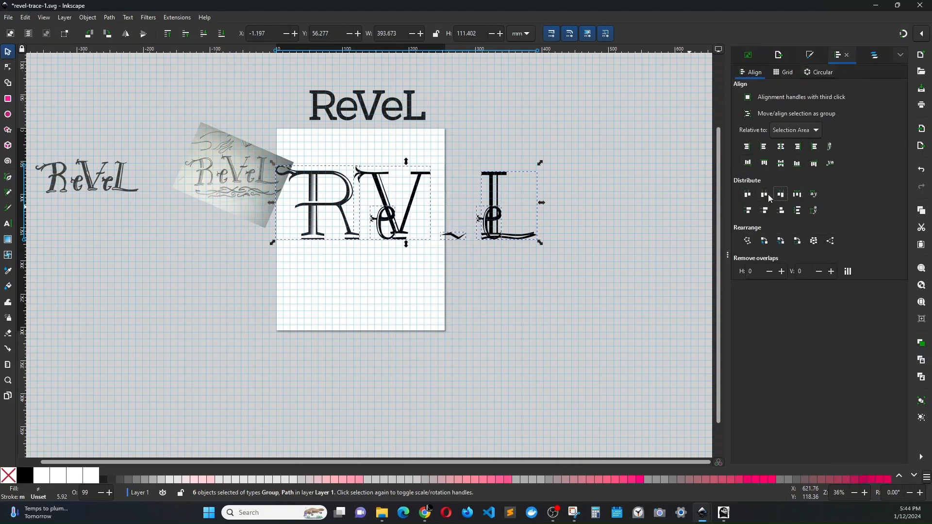
{"action": "left_click", "coordinate": [768, 196]}
{"action": "left_click", "coordinate": [798, 194]}
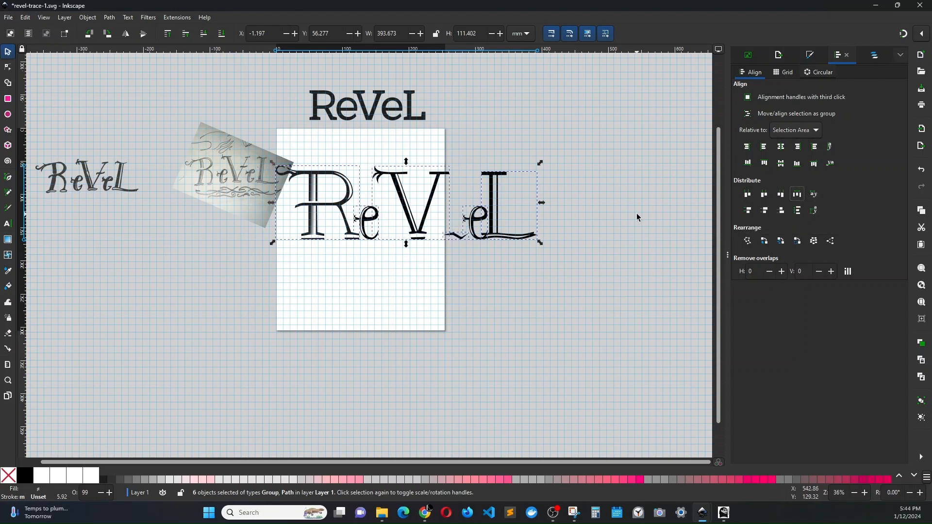
Put the crossing ornament back on the V's right arm and shift the V, second e and L left to tighten the spacing.
{"action": "left_click", "coordinate": [637, 214]}
{"action": "left_click_drag", "start_coordinate": [456, 235], "coordinate": [431, 198]}
{"action": "mouse_move", "coordinate": [364, 151]}
{"action": "left_mouse_down"}
{"action": "mouse_move", "coordinate": [454, 253]}
{"action": "mouse_move", "coordinate": [405, 228]}
{"action": "left_mouse_up"}
{"action": "left_click_drag", "start_coordinate": [474, 221], "coordinate": [436, 221]}
{"action": "left_click_drag", "start_coordinate": [490, 224], "coordinate": [465, 226]}
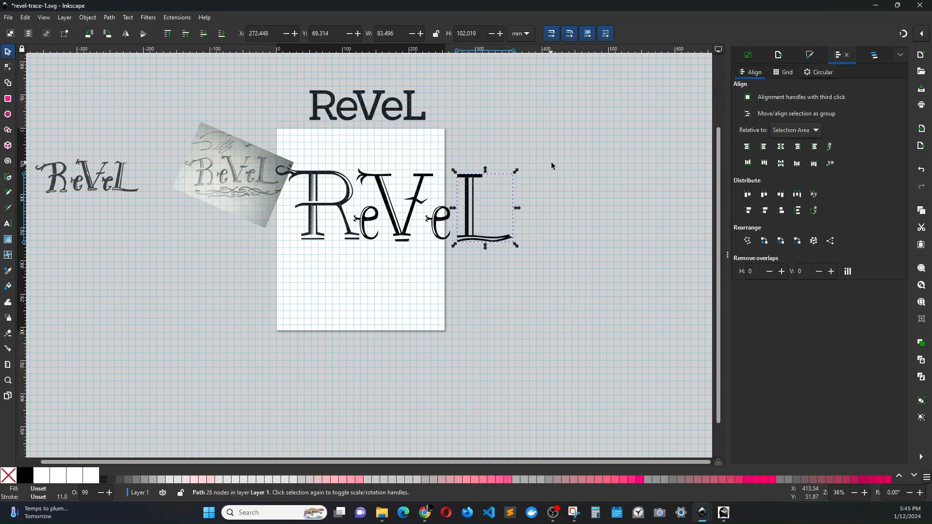
Select the five large ReVeL letter parts and align their bottom edges.
{"action": "left_click_drag", "start_coordinate": [552, 164], "coordinate": [265, 262]}
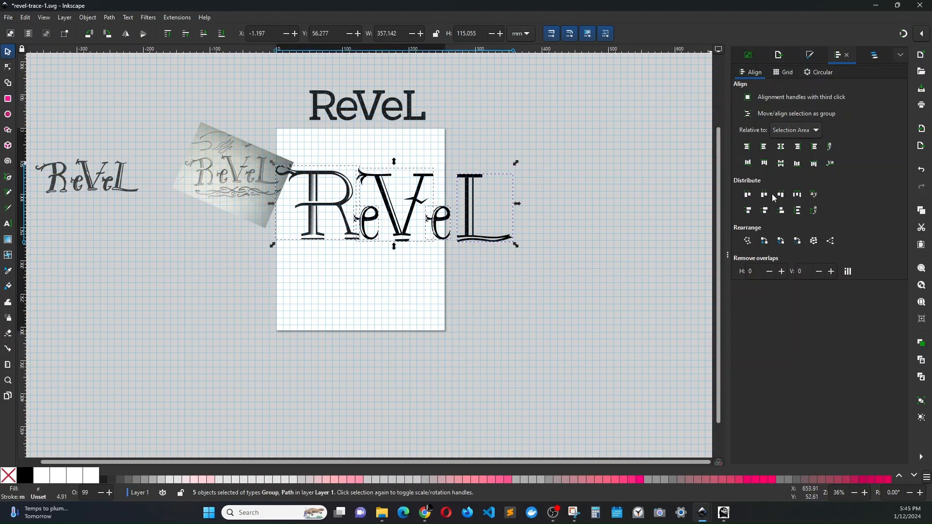
{"action": "left_click", "coordinate": [797, 164]}
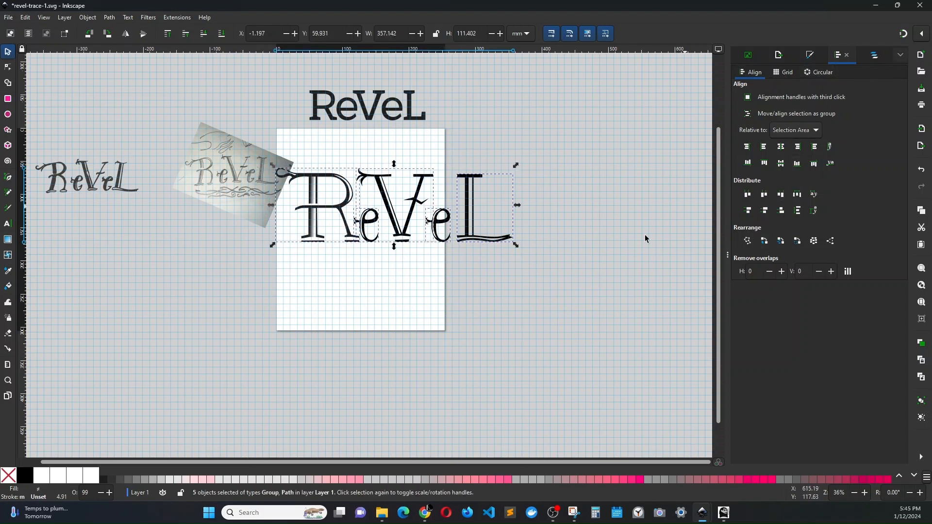
{"action": "left_click", "coordinate": [558, 254]}
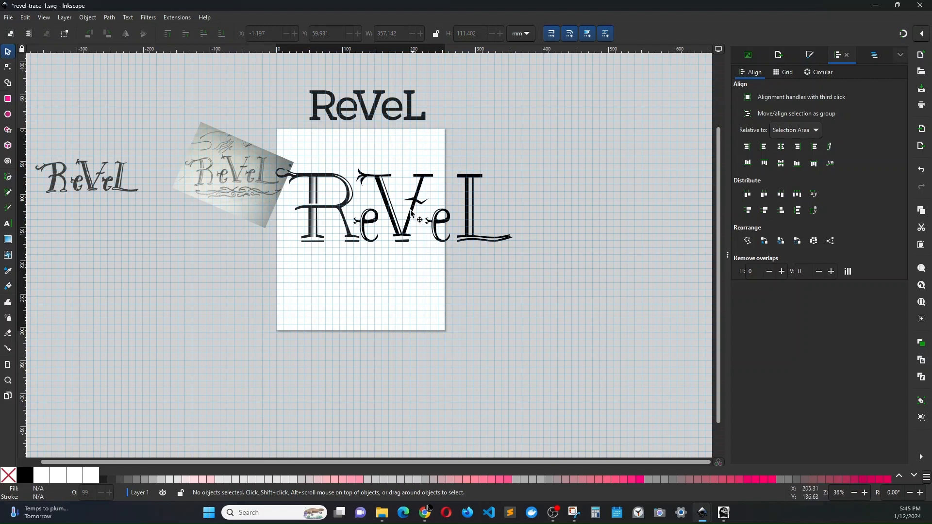
Move the sketch photo and the plain ReVeL text off the page, beside the small traced lettering.
{"action": "mouse_move", "coordinate": [229, 218]}
{"action": "left_mouse_down"}
{"action": "mouse_move", "coordinate": [110, 286]}
{"action": "mouse_move", "coordinate": [80, 276]}
{"action": "mouse_move", "coordinate": [81, 297]}
{"action": "left_mouse_up"}
{"action": "left_click_drag", "start_coordinate": [364, 116], "coordinate": [119, 125]}
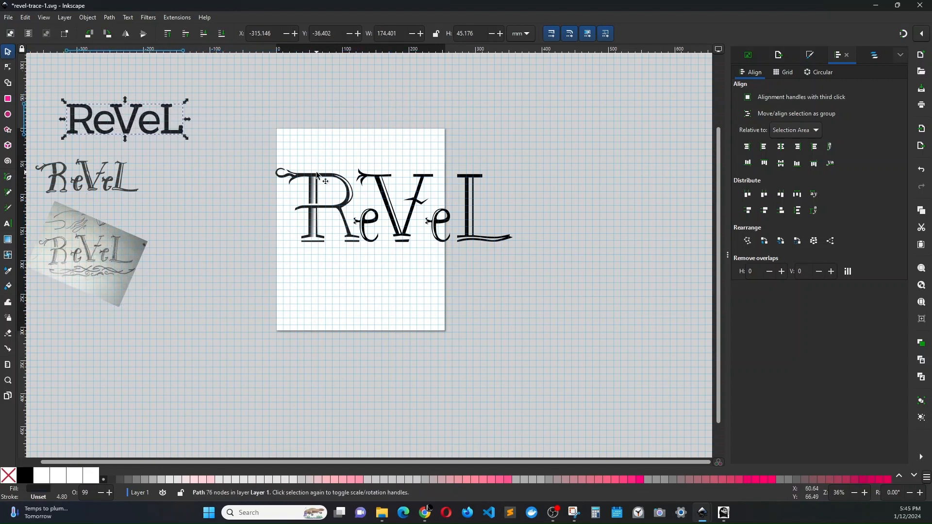
Enlarge both e's together to about 54 mm tall and move the first e right into the gap between R and V.
{"action": "left_click", "coordinate": [371, 232]}
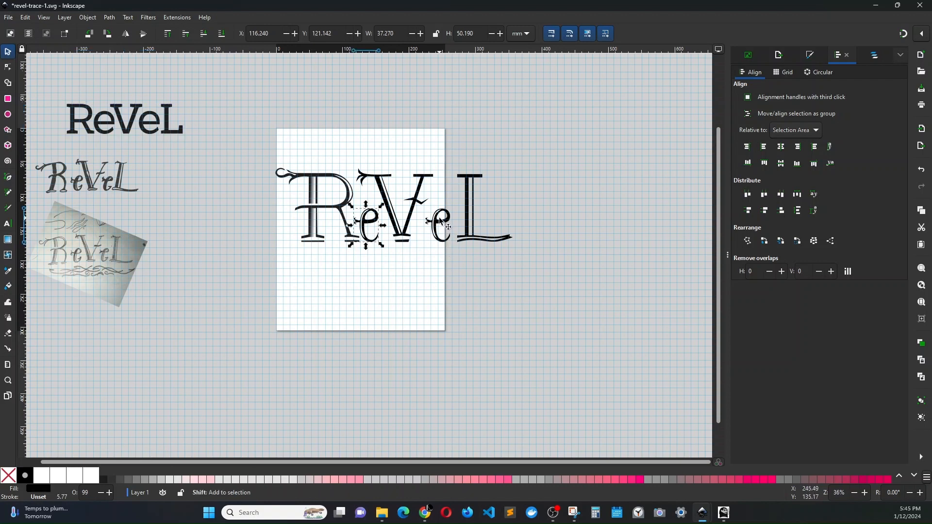
{"action": "left_click", "coordinate": [443, 225], "text": "shift"}
{"action": "left_click_drag", "start_coordinate": [453, 205], "coordinate": [440, 225]}
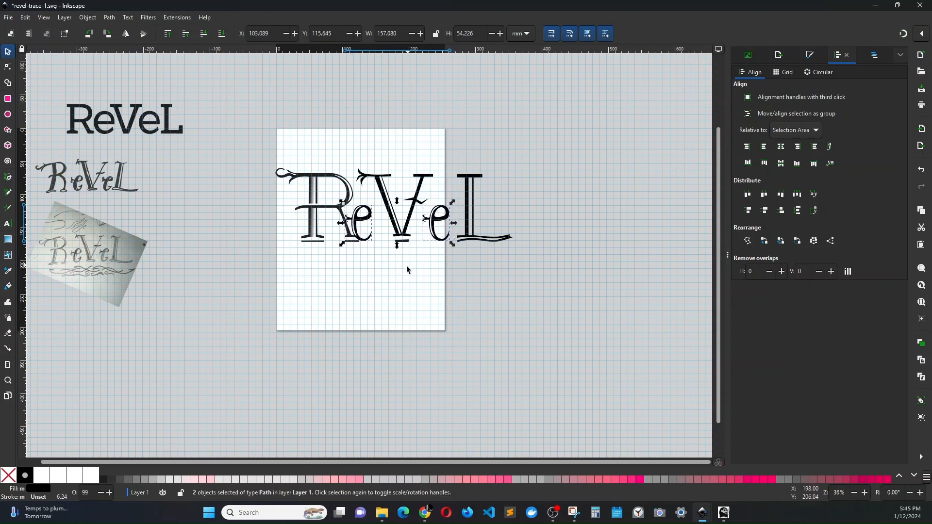
{"action": "left_click", "coordinate": [407, 266]}
{"action": "left_click_drag", "start_coordinate": [362, 223], "coordinate": [371, 219]}
Realign the bottom edges of all five letters to match the enlarged e's.
{"action": "left_click_drag", "start_coordinate": [249, 150], "coordinate": [526, 260]}
{"action": "left_click", "coordinate": [797, 165]}
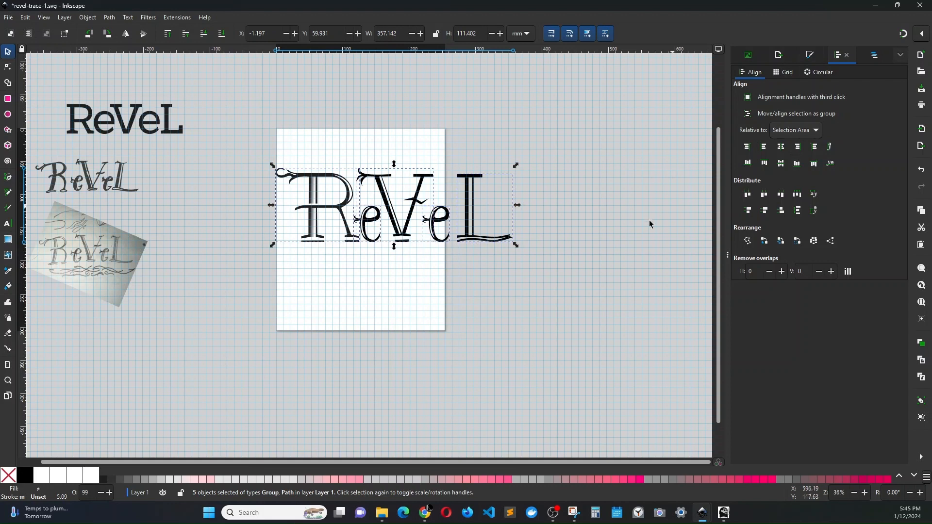
{"action": "left_click", "coordinate": [608, 263]}
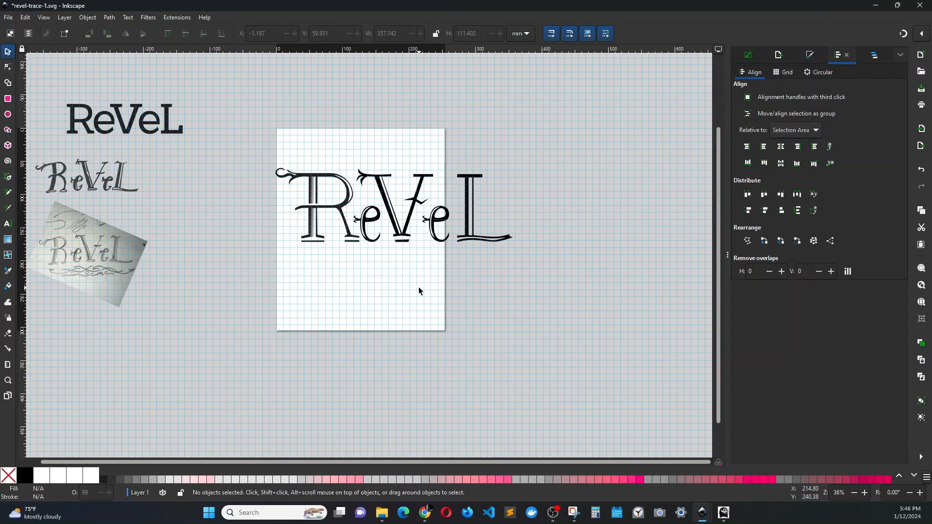
Open the document properties and set the page size to 400 px wide by 100 px high.
{"action": "key", "text": "ctrl"}
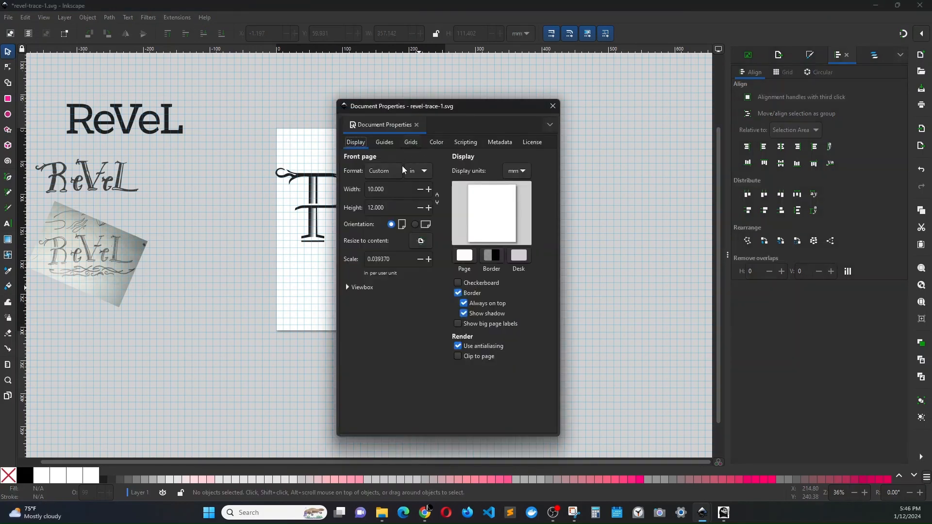
{"action": "left_click", "coordinate": [421, 174]}
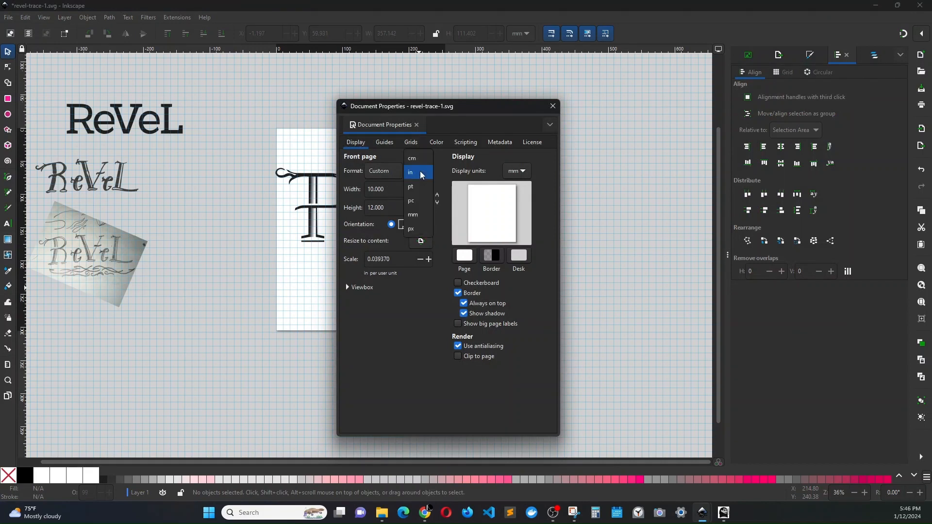
{"action": "left_click", "coordinate": [411, 228]}
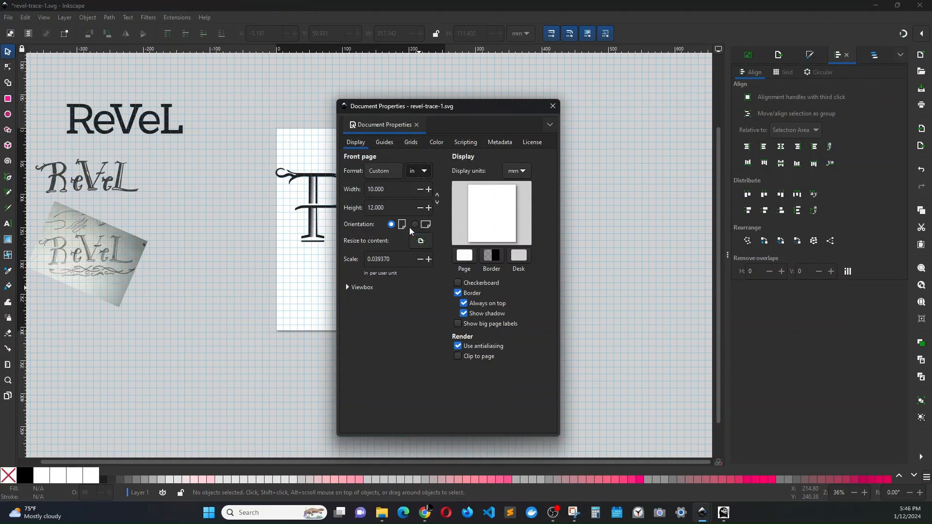
{"action": "left_click_drag", "start_coordinate": [394, 194], "coordinate": [363, 196]}
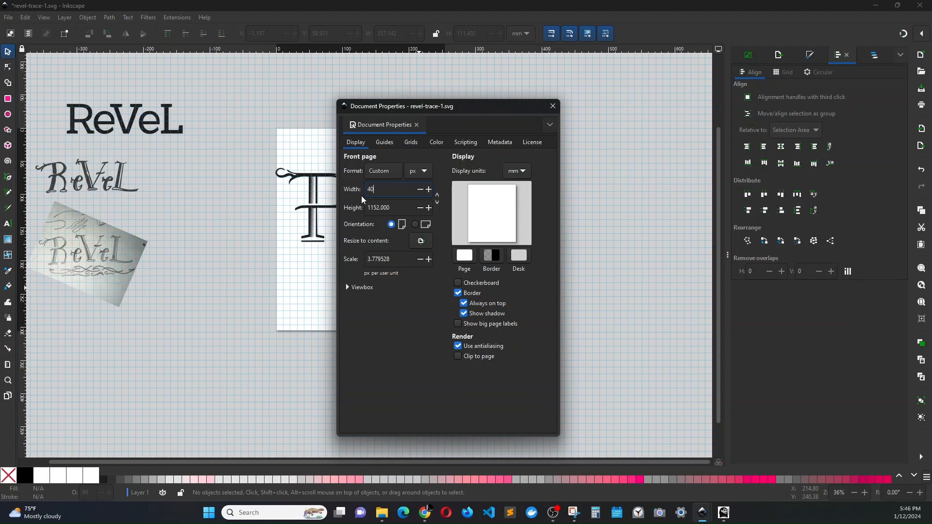
{"action": "key", "text": "Tab"}
{"action": "type", "text": "1"}
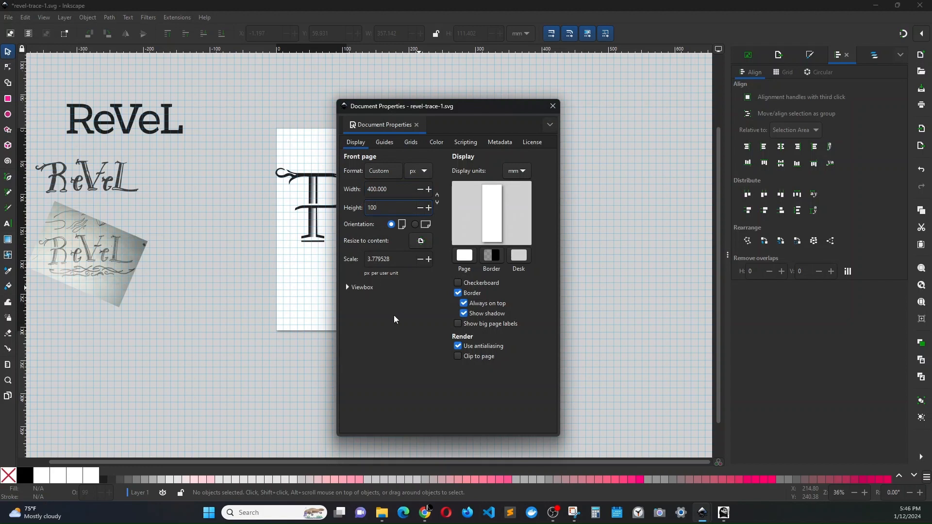
Set the page size to 12 in wide by 4 in high and close the document properties.
{"action": "left_click", "coordinate": [420, 172]}
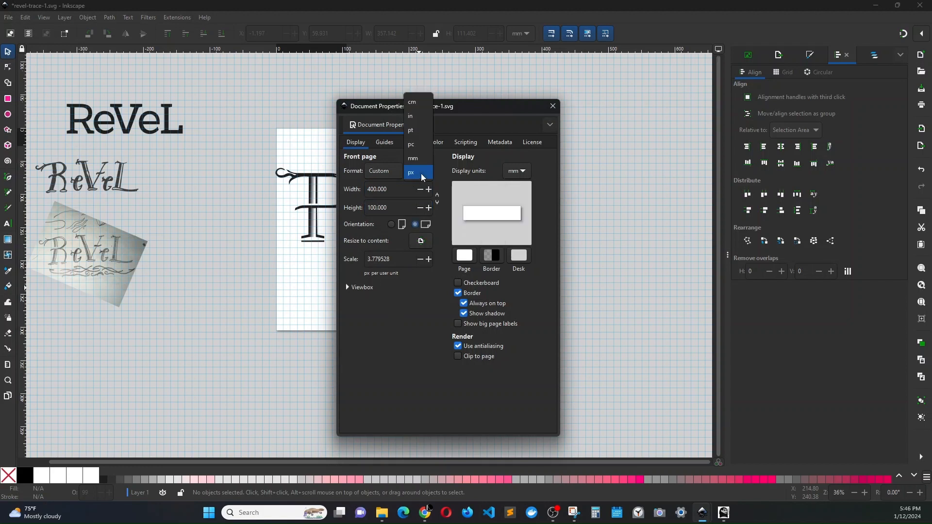
{"action": "left_click", "coordinate": [421, 117]}
{"action": "left_click_drag", "start_coordinate": [388, 195], "coordinate": [354, 195]}
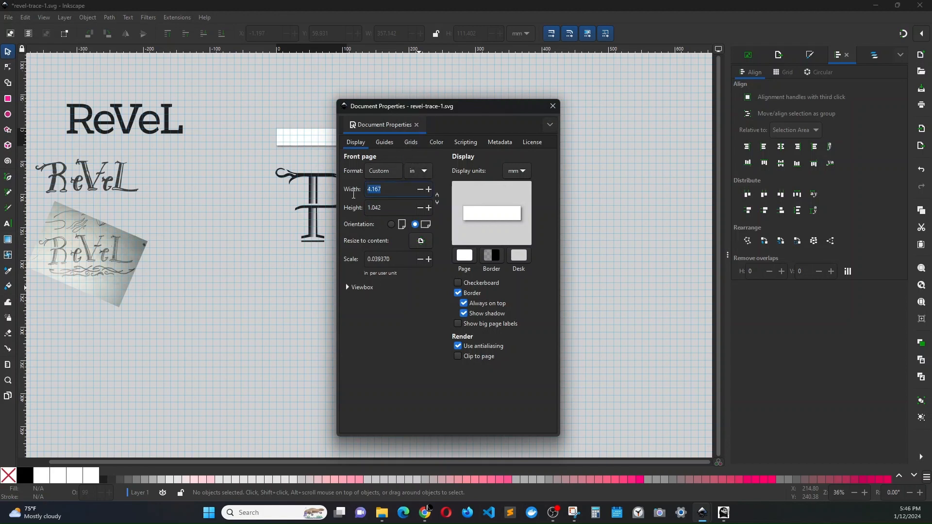
{"action": "type", "text": "12"}
{"action": "key", "text": "Return"}
{"action": "left_click_drag", "start_coordinate": [385, 208], "coordinate": [350, 215]}
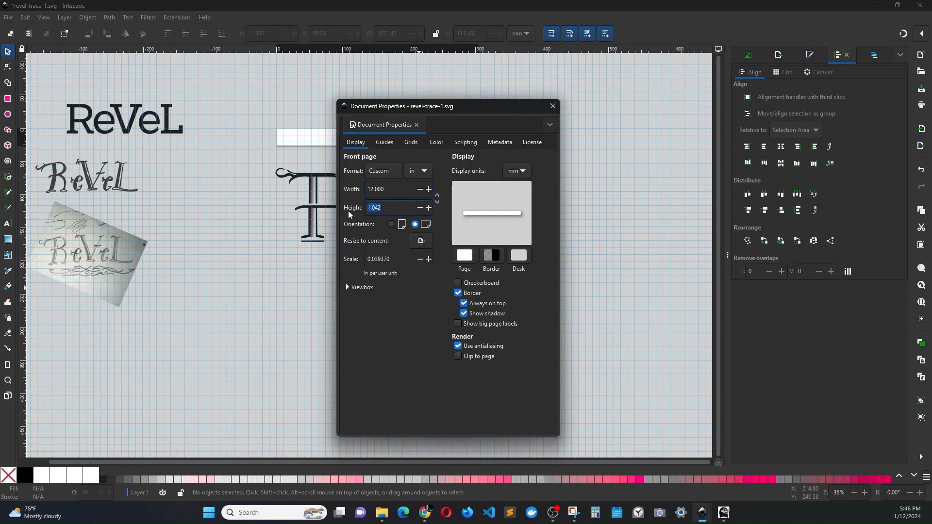
{"action": "type", "text": "4"}
{"action": "key", "text": "Return"}
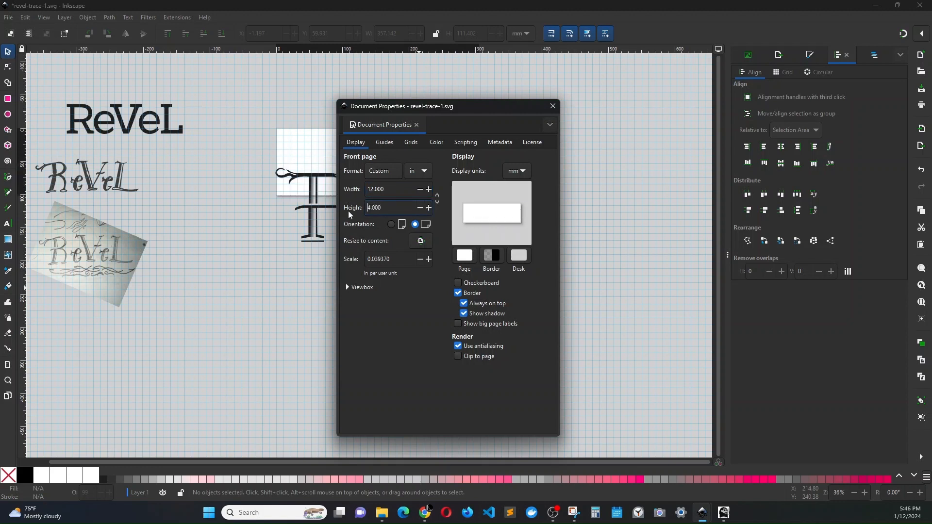
{"action": "left_click", "coordinate": [552, 105]}
Scale the whole wordmark down proportionally to about 289 by 90 mm and centre it on the page.
{"action": "left_click_drag", "start_coordinate": [242, 146], "coordinate": [507, 250]}
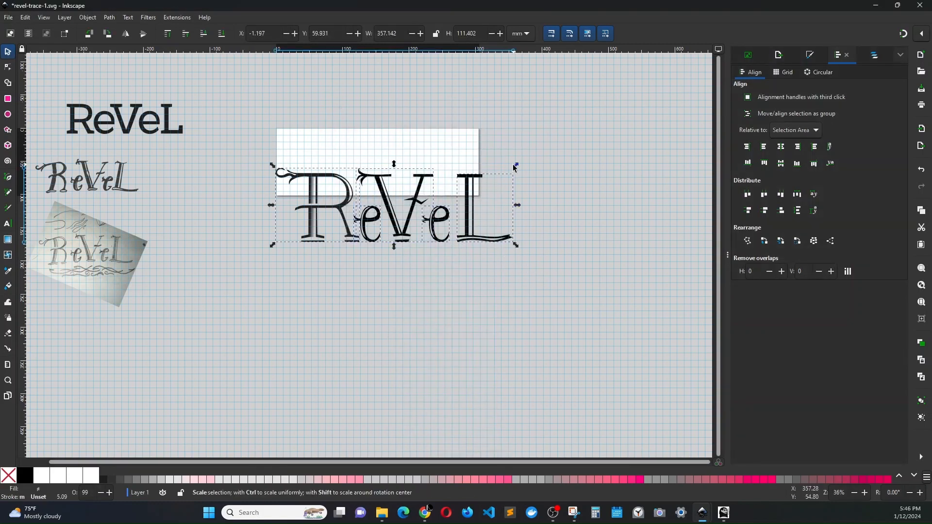
{"action": "left_click_drag", "start_coordinate": [516, 165], "coordinate": [500, 181]}
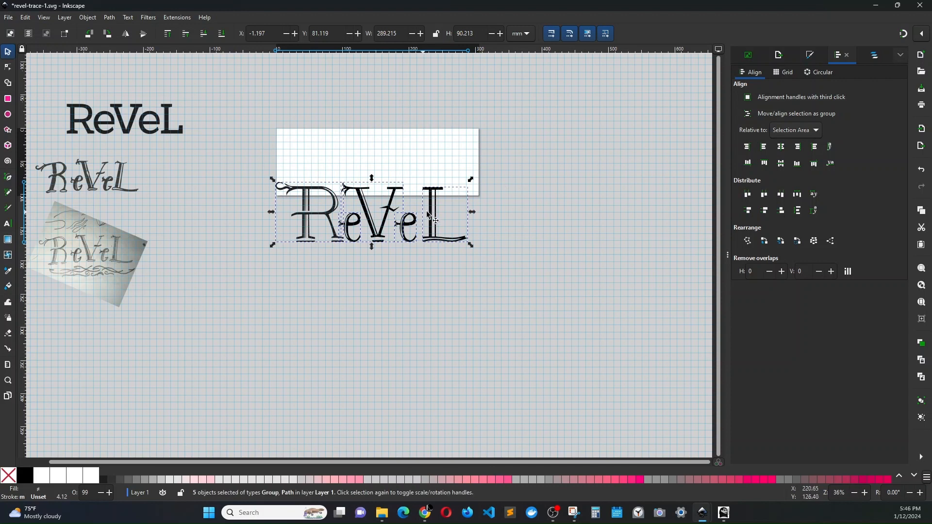
{"action": "left_click_drag", "start_coordinate": [430, 214], "coordinate": [435, 168]}
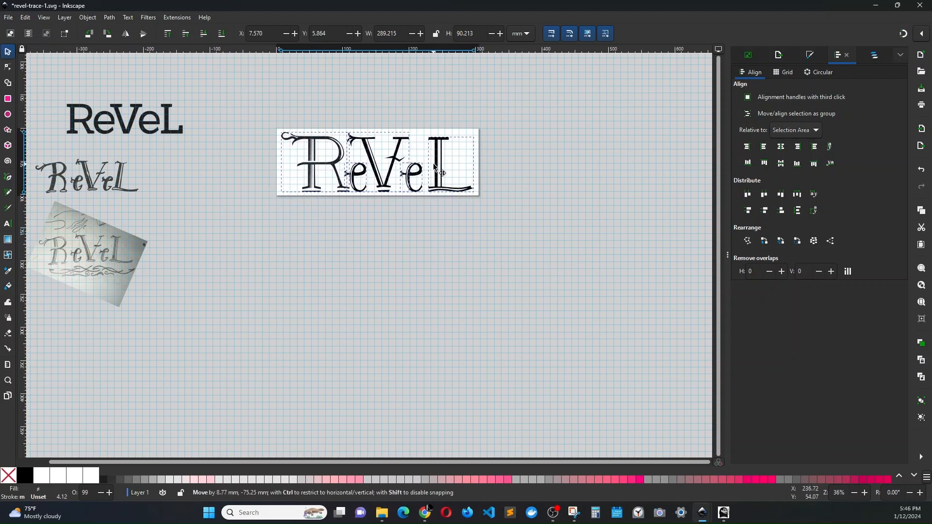
{"action": "left_click", "coordinate": [484, 253]}
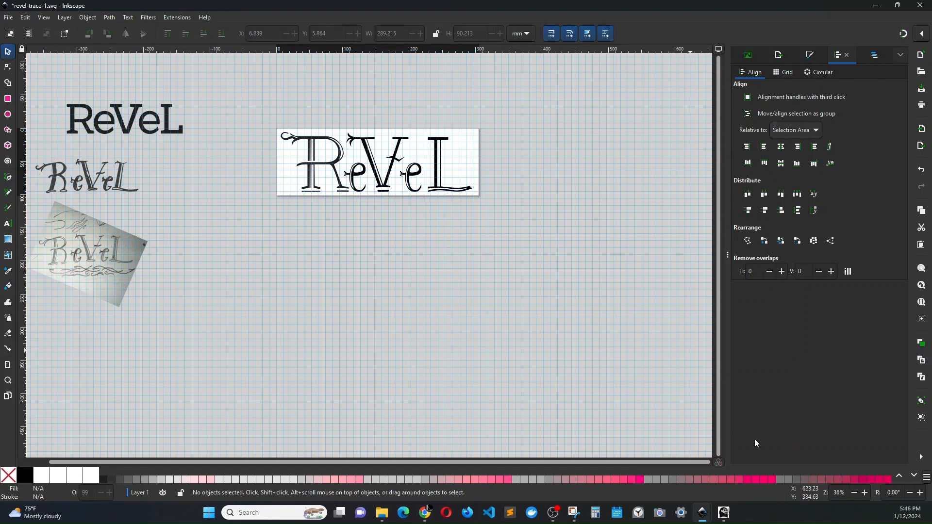
Export the page as an Inkscape SVG named revel-logo-v1 in the OLDPUNKSCLUB folder.
{"action": "left_click", "coordinate": [779, 55]}
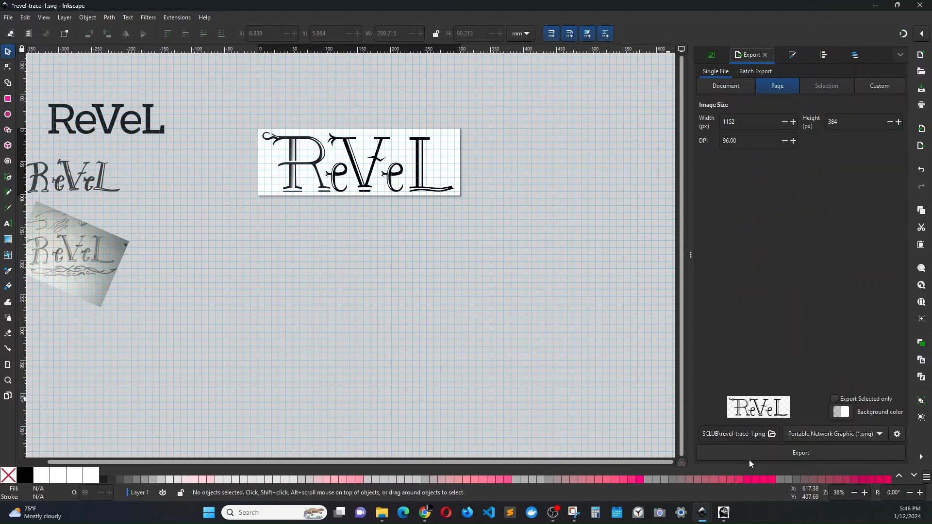
{"action": "left_click", "coordinate": [774, 435]}
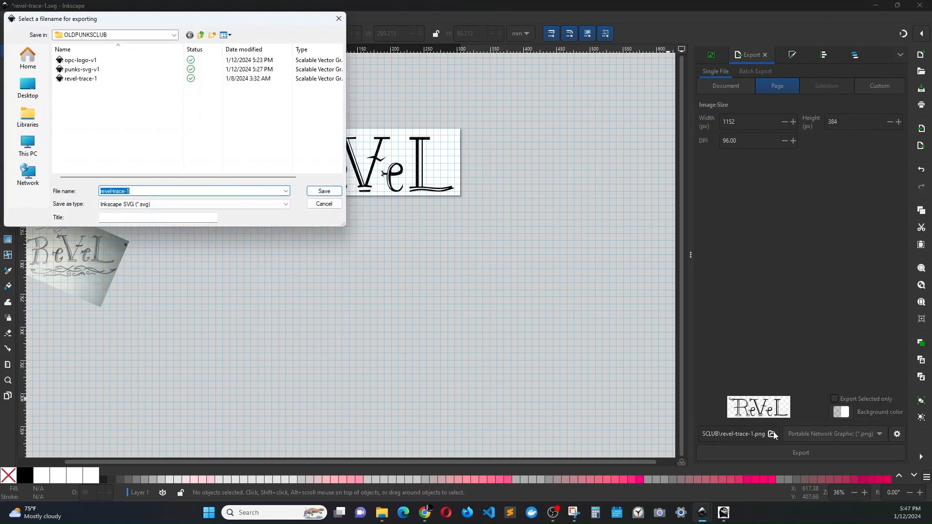
{"action": "type", "text": "reve"}
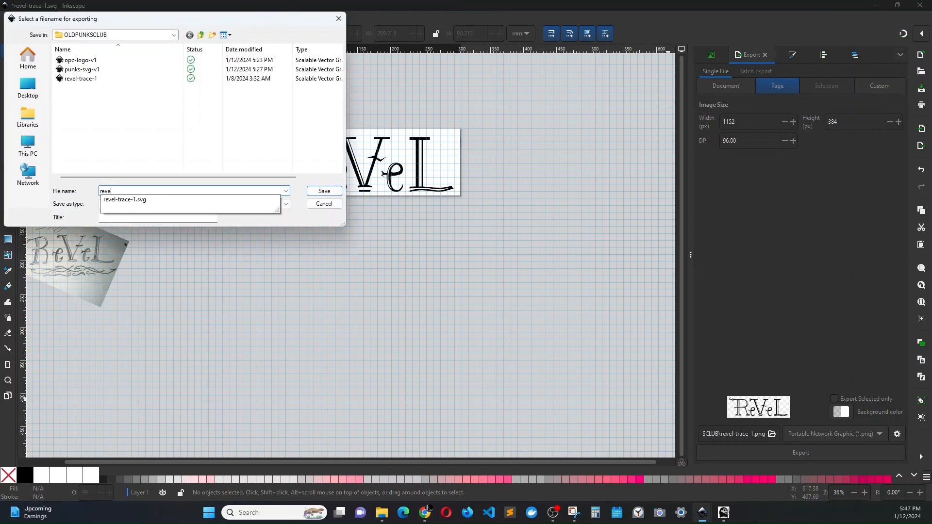
{"action": "type", "text": "l-full-"}
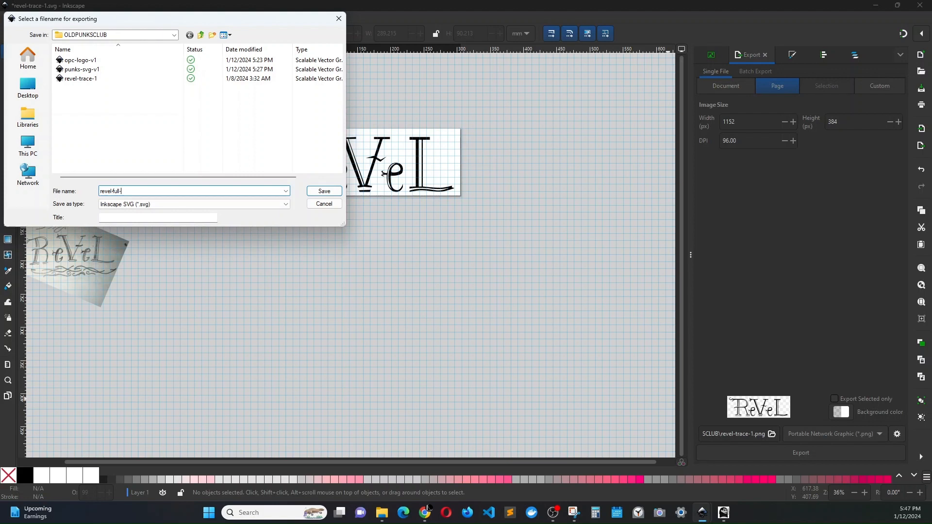
{"action": "key", "text": "BackSpace"}
{"action": "key", "text": "BackSpace"}
{"action": "key", "text": "BackSpace"}
{"action": "key", "text": "BackSpace"}
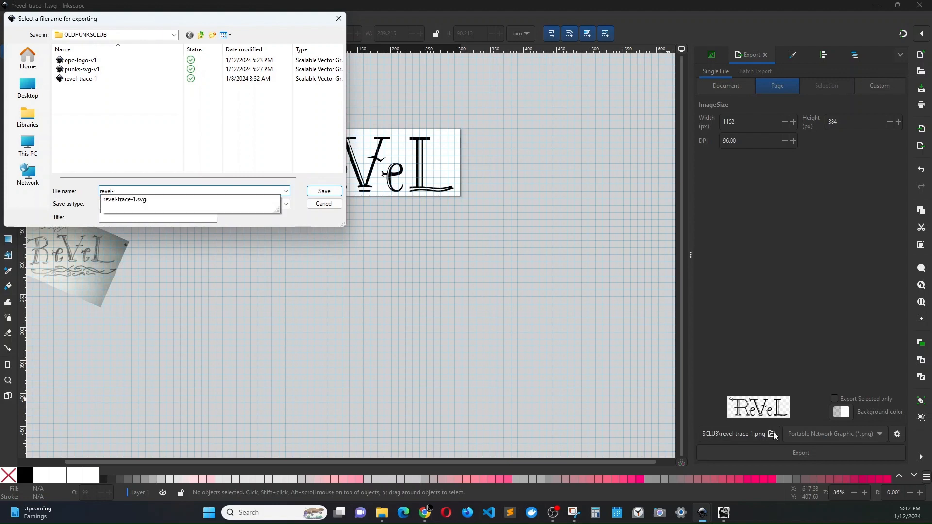
{"action": "type", "text": "logo-v1"}
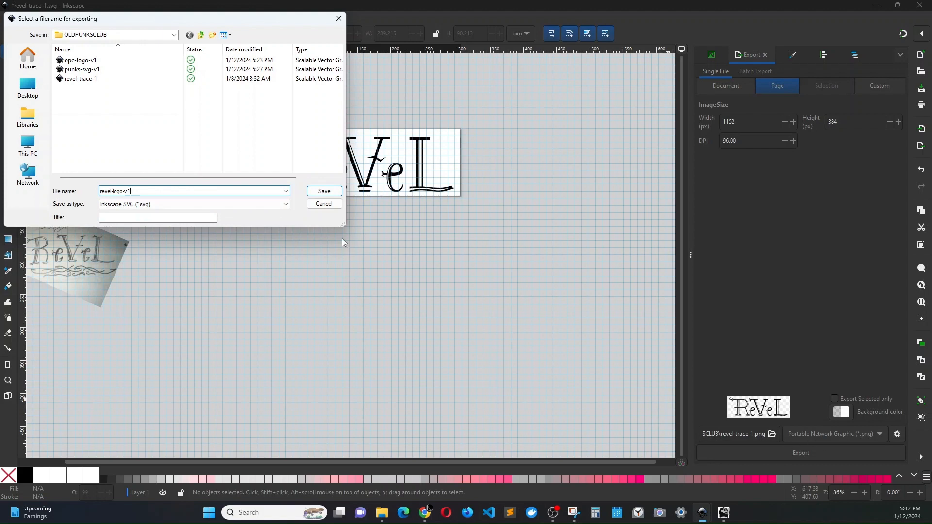
{"action": "left_click", "coordinate": [330, 195]}
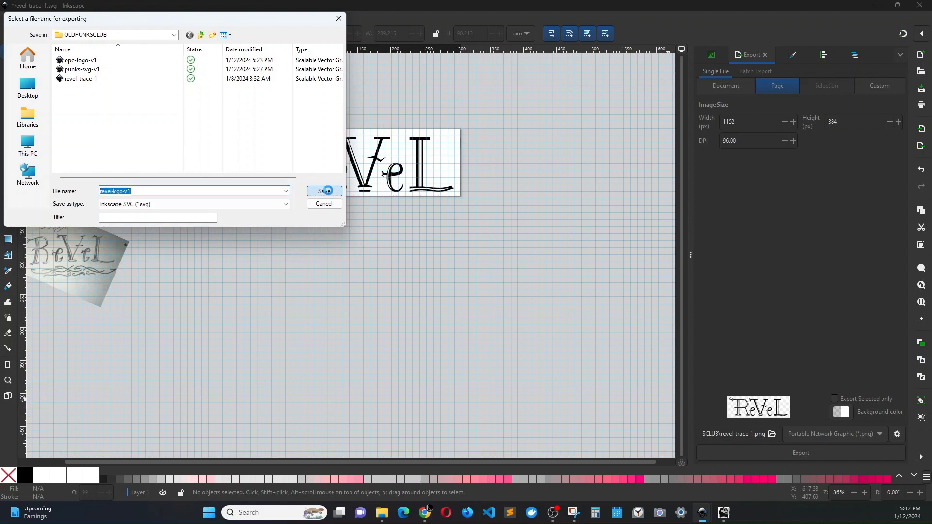
Switch the export format to Portable Network Graphic and export the page as revel-logo-v1.png.
{"action": "left_click", "coordinate": [882, 434]}
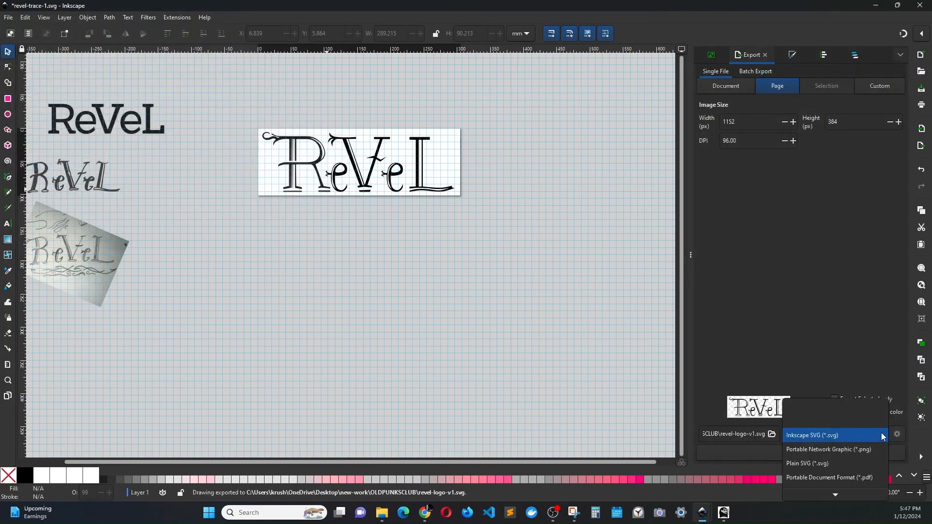
{"action": "left_click", "coordinate": [858, 451]}
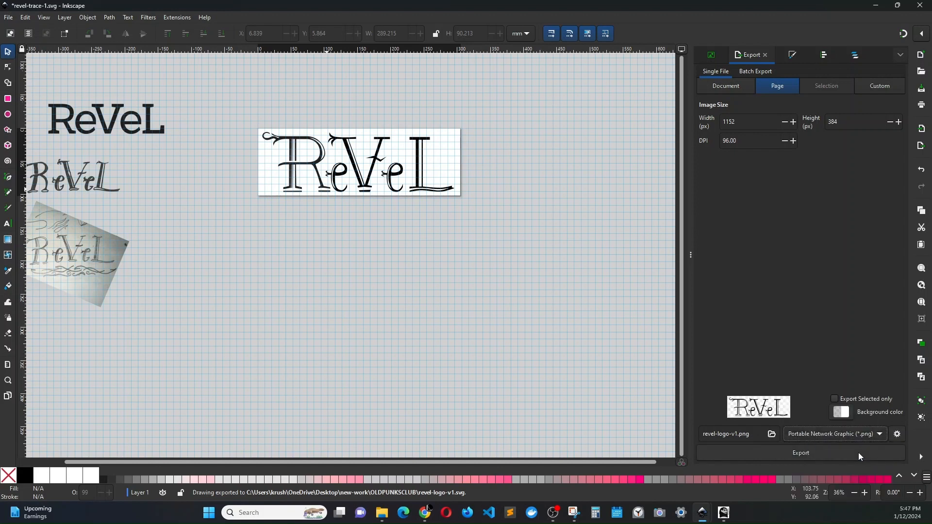
{"action": "left_click", "coordinate": [800, 456]}
Hide the grid and fill all five wordmark letters with white.
{"action": "key", "text": "numbersign"}
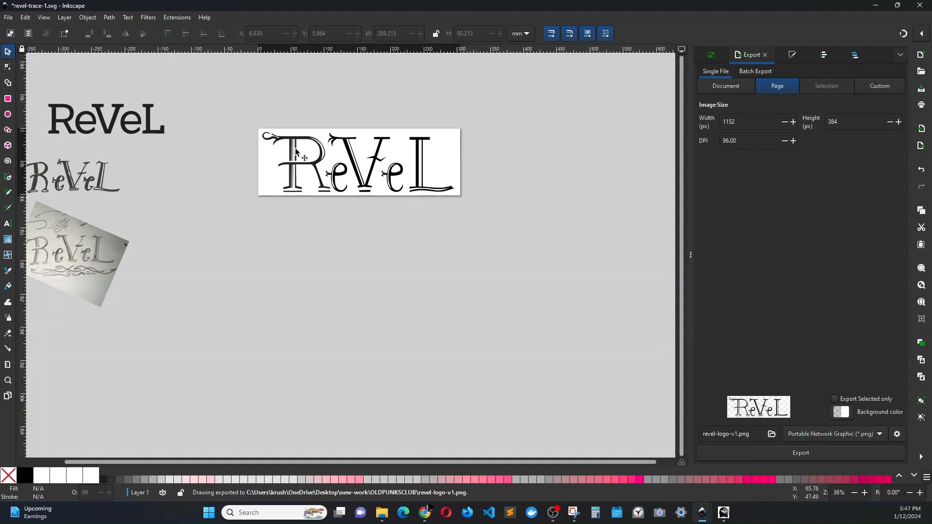
{"action": "left_click_drag", "start_coordinate": [250, 124], "coordinate": [487, 219]}
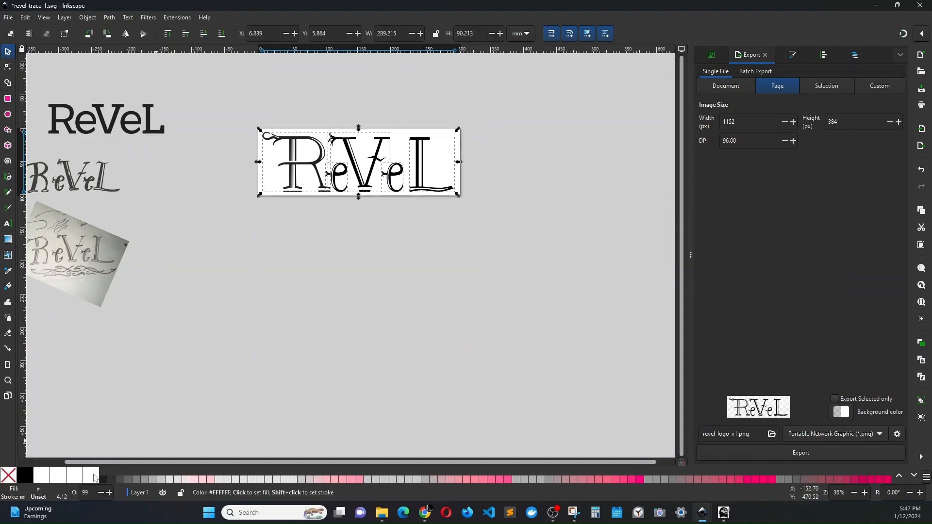
{"action": "left_click", "coordinate": [42, 475]}
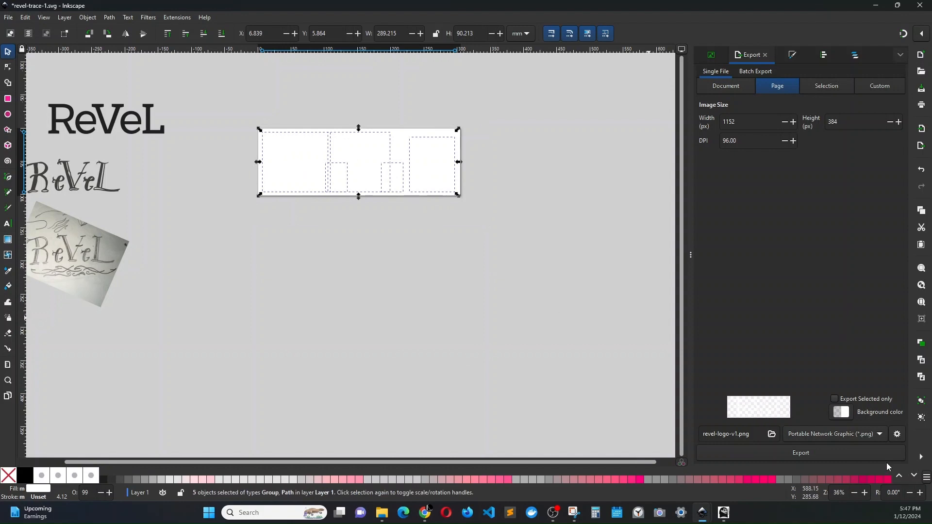
Export the white wordmark page to the OLDPUNKSCLUB folder as revel-logo-1-white in Inkscape SVG and Portable Network Graphic formats.
{"action": "left_click", "coordinate": [772, 434]}
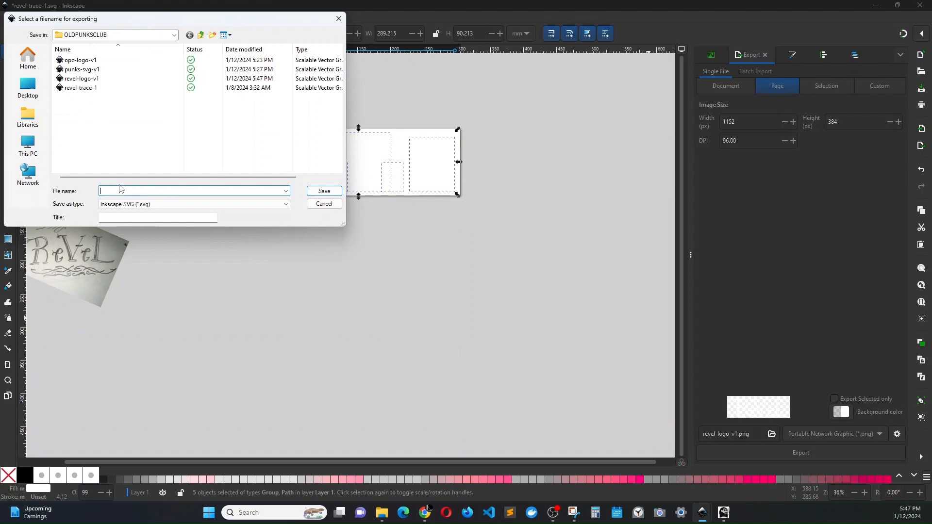
{"action": "type", "text": "revel-log"}
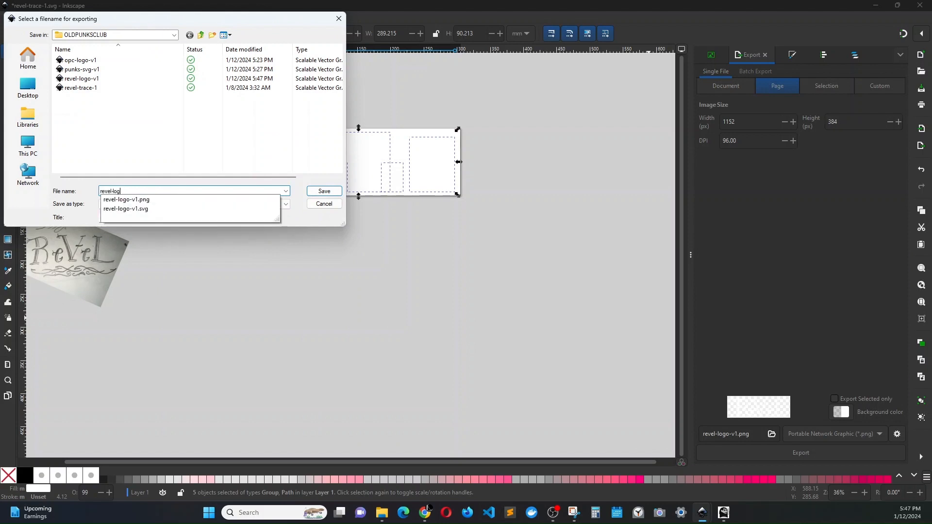
{"action": "type", "text": "o-v1"}
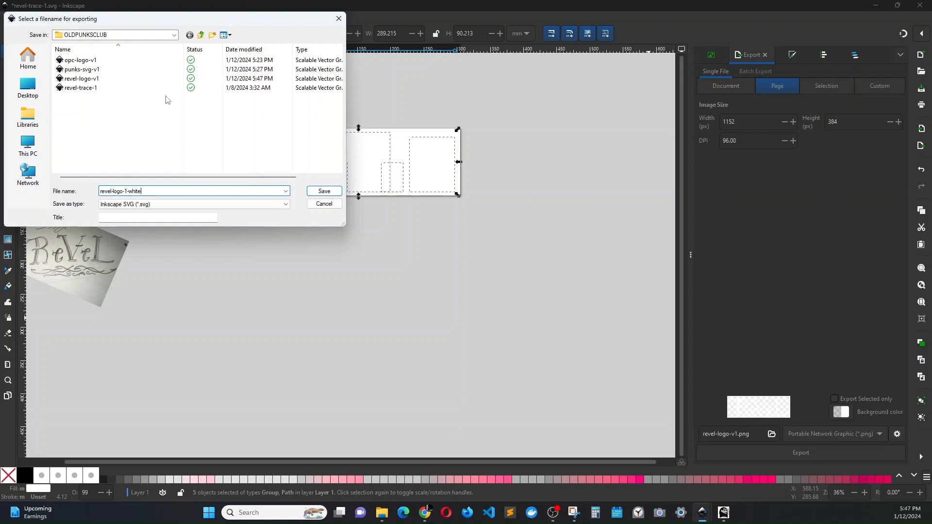
{"action": "left_click", "coordinate": [320, 193]}
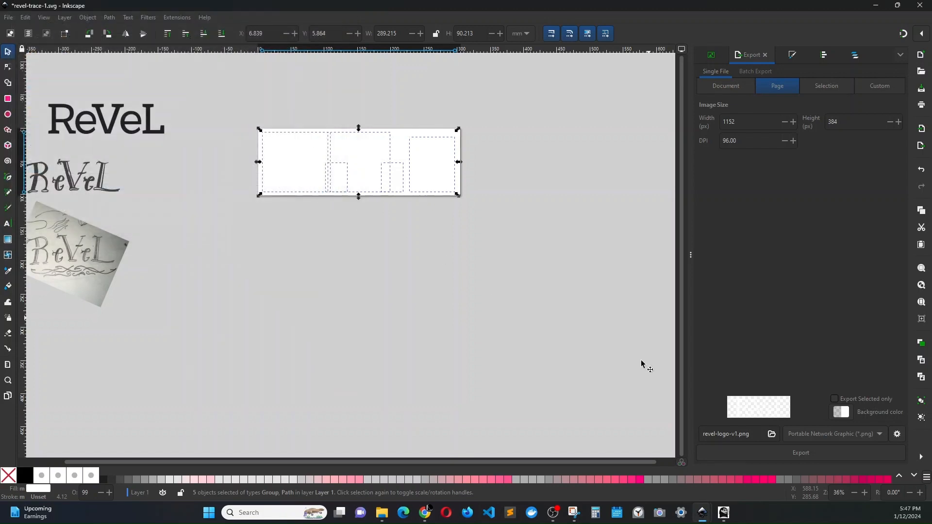
{"action": "left_click", "coordinate": [878, 435]}
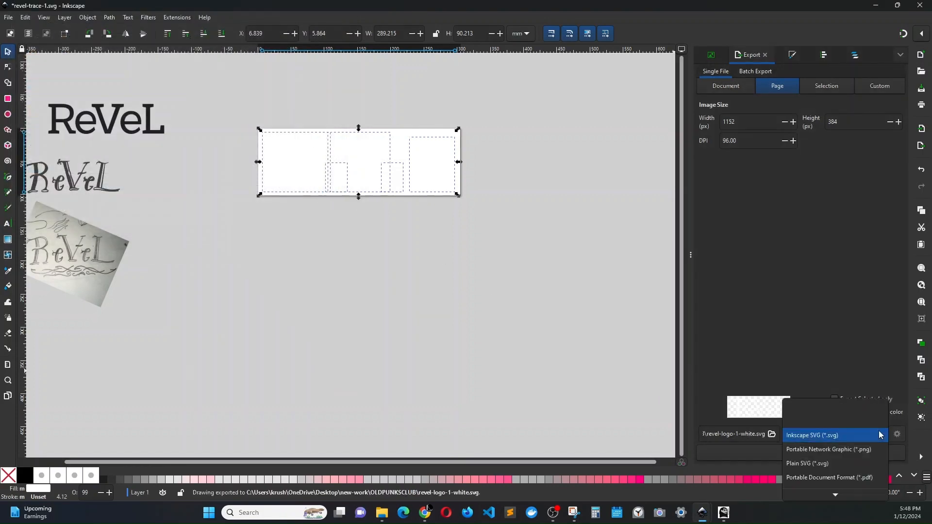
{"action": "left_click", "coordinate": [844, 452]}
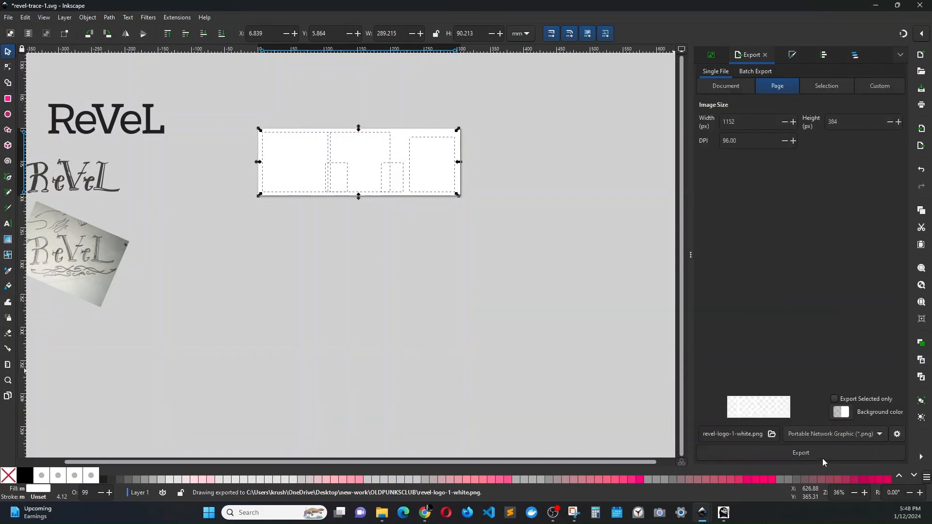
Minimise both Inkscape windows and close the two Canva tabs and the Gelato tab in the browser.
{"action": "left_click", "coordinate": [875, 5]}
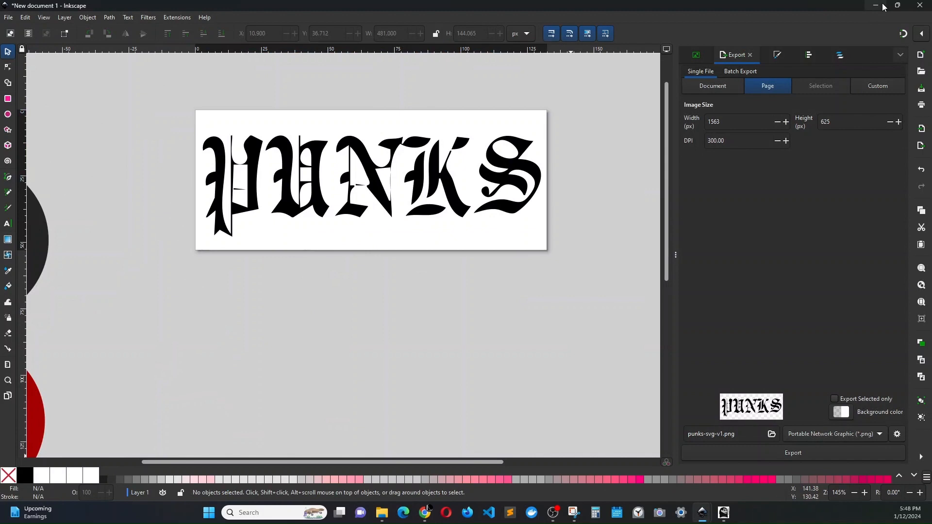
{"action": "left_click", "coordinate": [880, 6]}
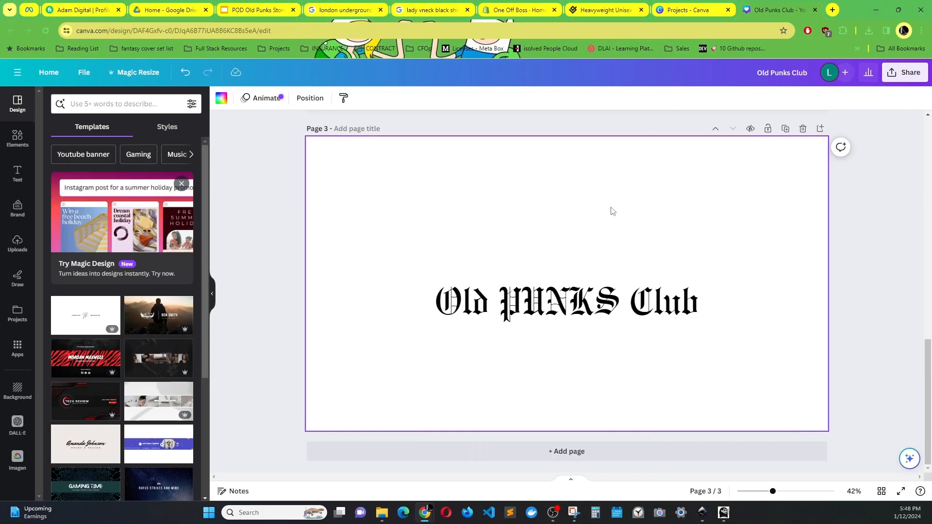
{"action": "left_click", "coordinate": [814, 10]}
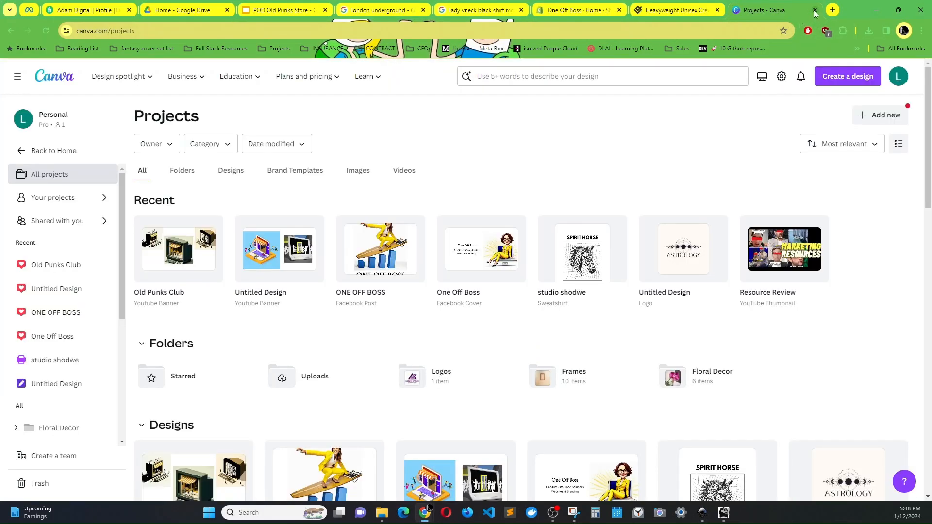
{"action": "left_click", "coordinate": [815, 9]}
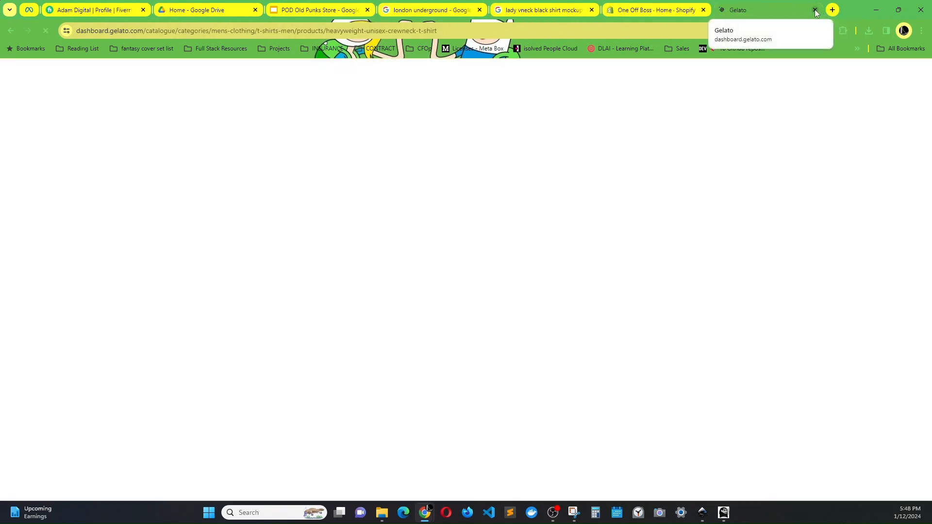
{"action": "left_click", "coordinate": [815, 10]}
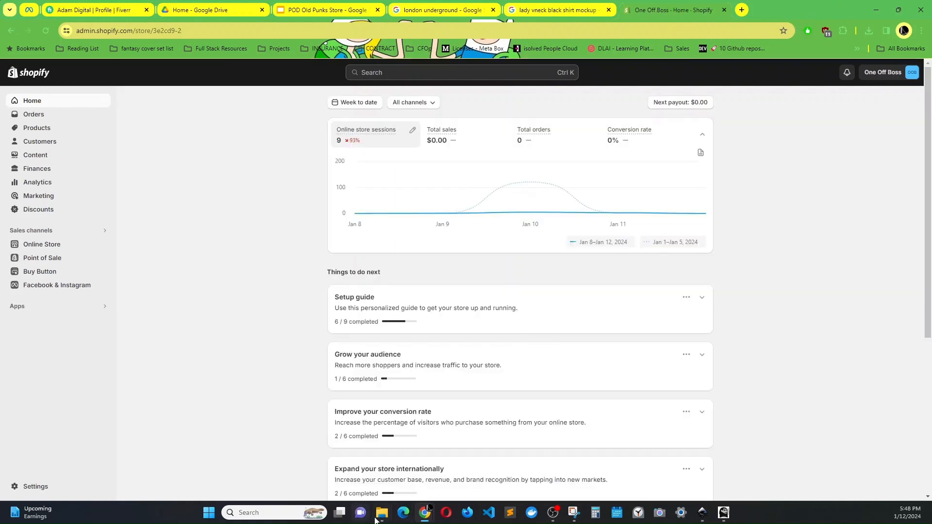
Switch to File Explorer, select black-1000x1000 in the OLDPUNKSCLUB folder, and make the window narrower and move it aside.
{"action": "mouse_move", "coordinate": [375, 520]}
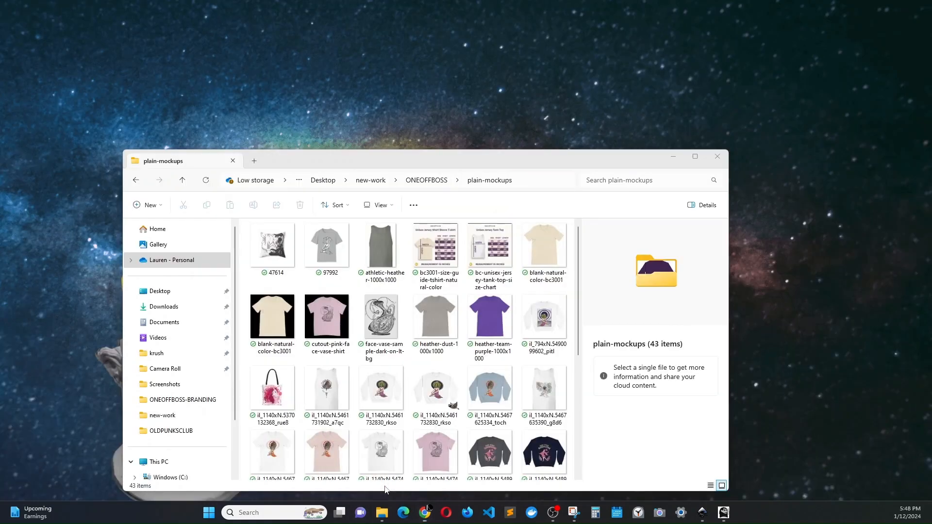
{"action": "left_click", "coordinate": [385, 478]}
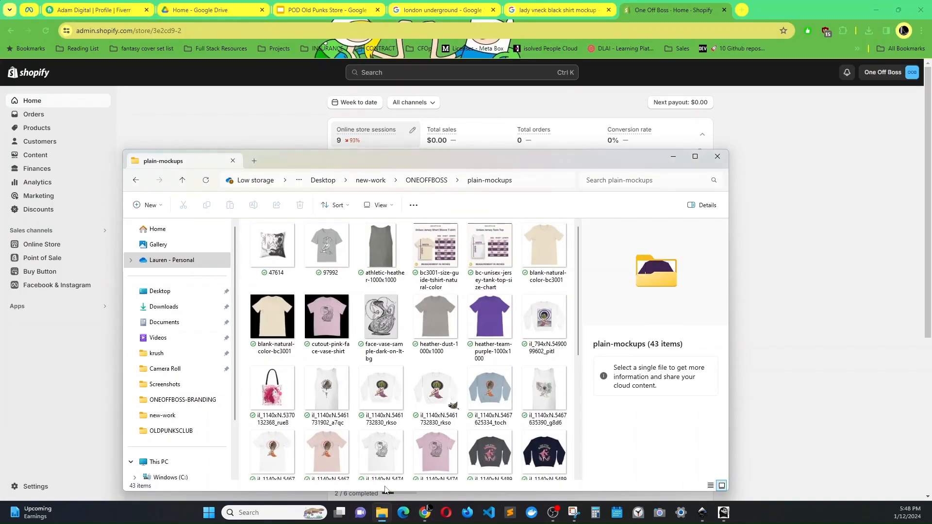
{"action": "left_click", "coordinate": [175, 431]}
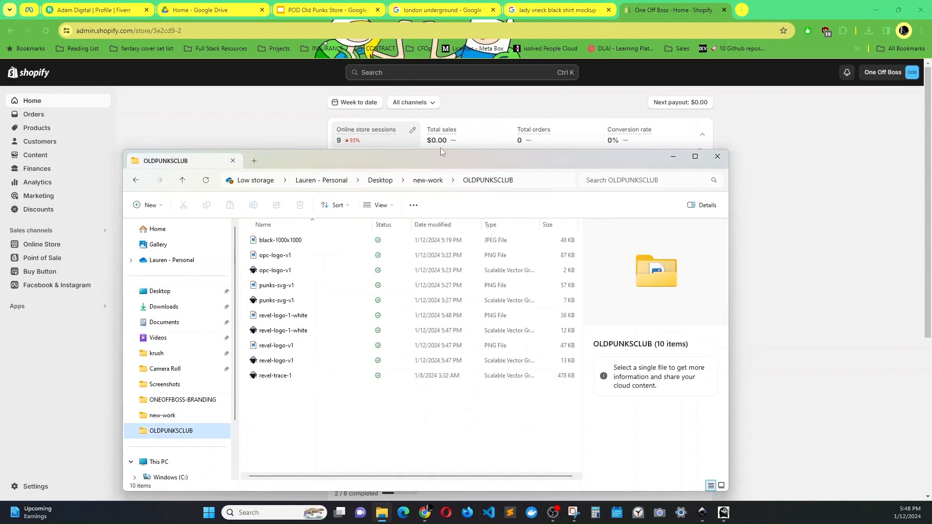
{"action": "left_click", "coordinate": [275, 240]}
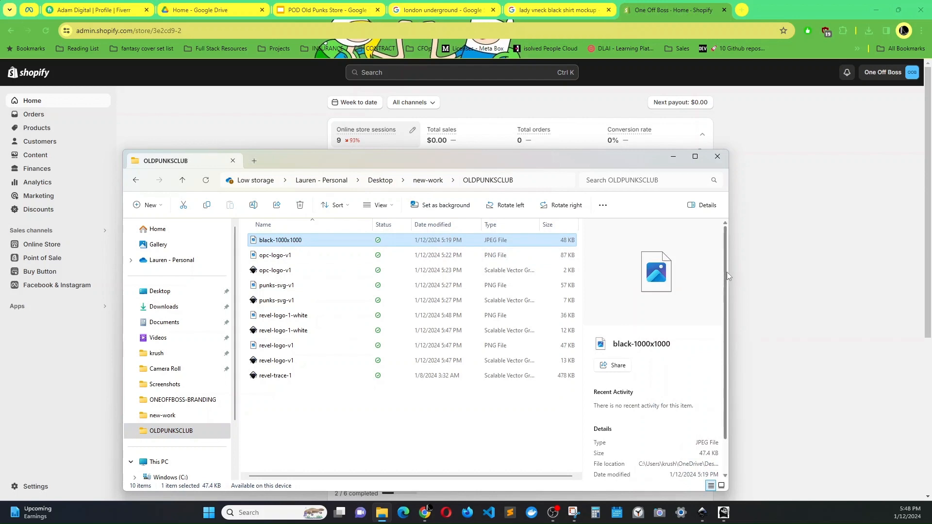
{"action": "left_click_drag", "start_coordinate": [729, 275], "coordinate": [546, 302]}
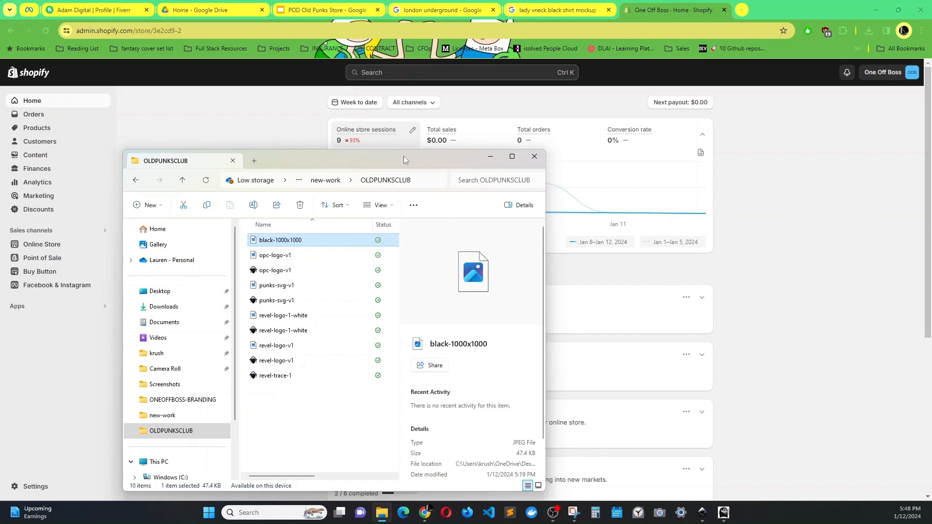
{"action": "left_click_drag", "start_coordinate": [404, 156], "coordinate": [331, 110]}
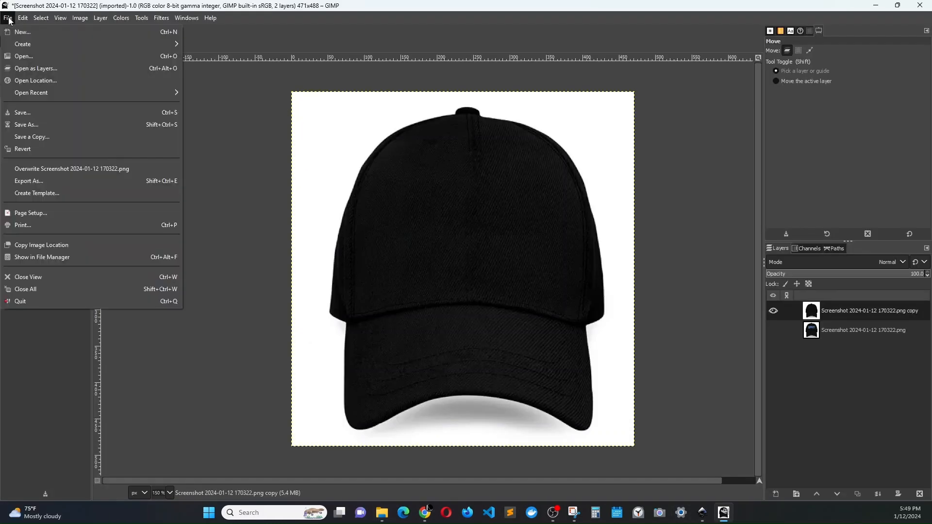
Switch to GIMP and create a new image of 1000 by 1000 px.
{"action": "left_click", "coordinate": [25, 32]}
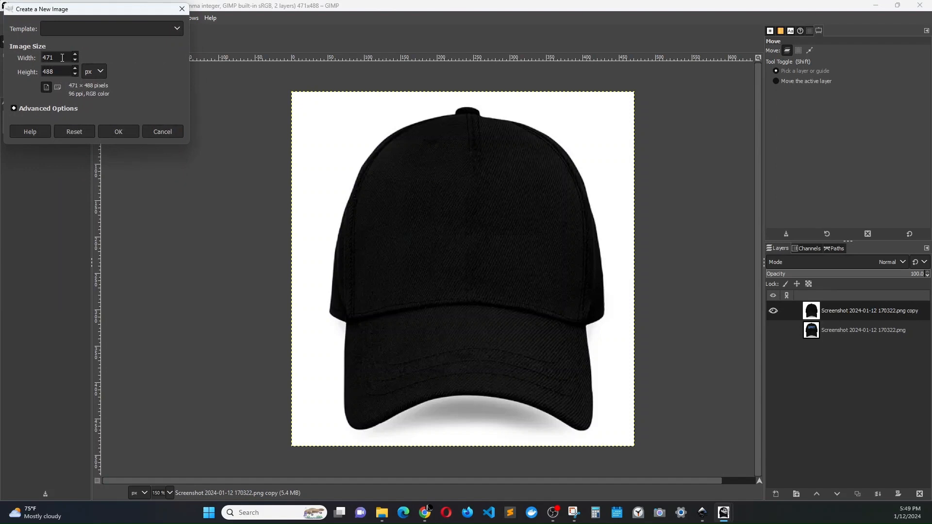
{"action": "left_click_drag", "start_coordinate": [51, 59], "coordinate": [44, 50]}
{"action": "type", "text": "1000"}
{"action": "key", "text": "Tab"}
{"action": "type", "text": "1000"}
{"action": "left_click", "coordinate": [118, 131]}
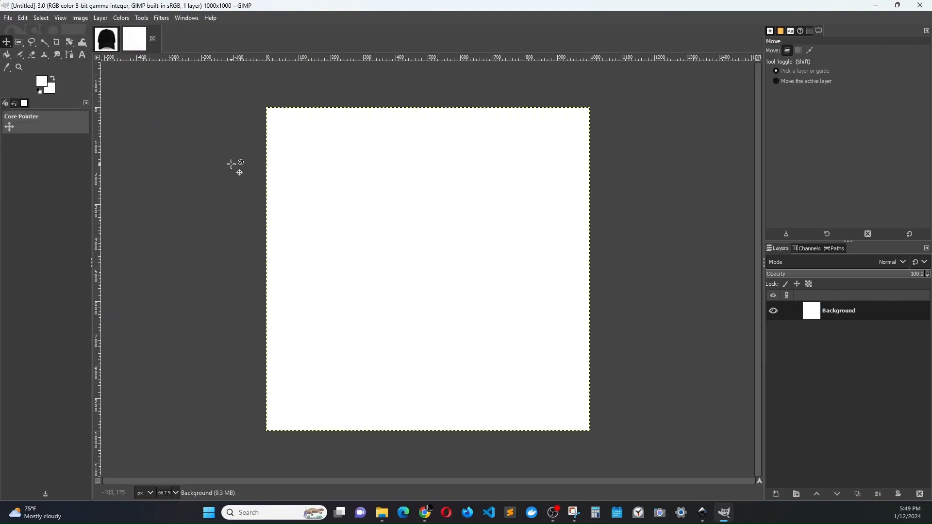
Bring the black-1000x1000 T-shirt image from the OLDPUNKSCLUB folder into the blank canvas as a layer.
{"action": "left_click", "coordinate": [382, 513]}
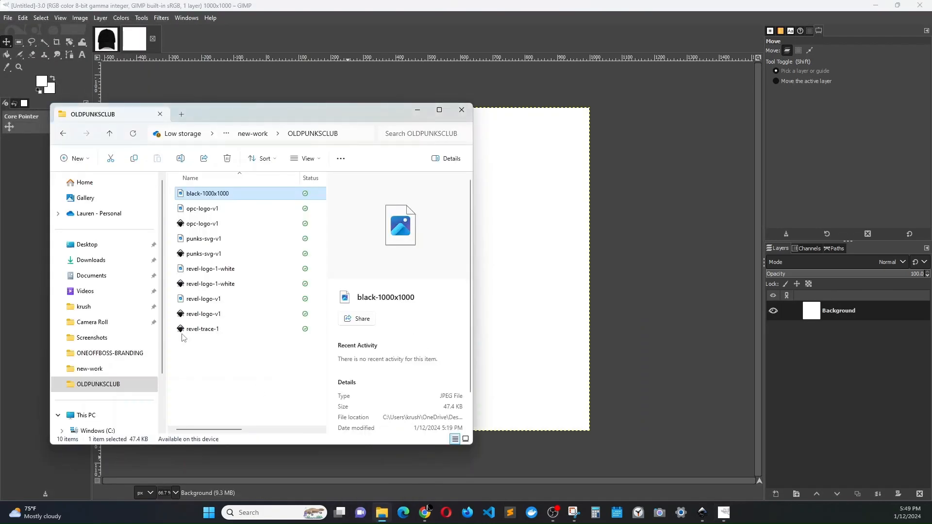
{"action": "left_click_drag", "start_coordinate": [318, 109], "coordinate": [200, 106]}
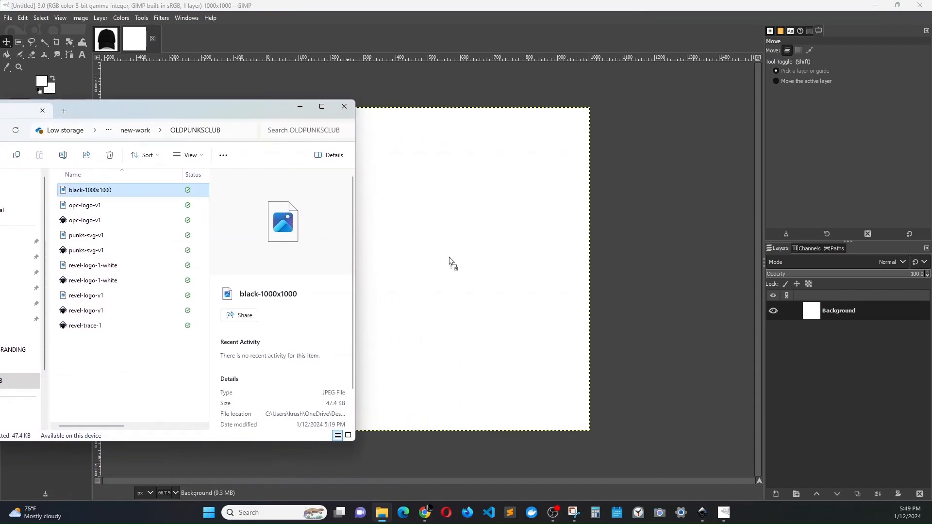
{"action": "left_click_drag", "start_coordinate": [448, 257], "coordinate": [449, 258]}
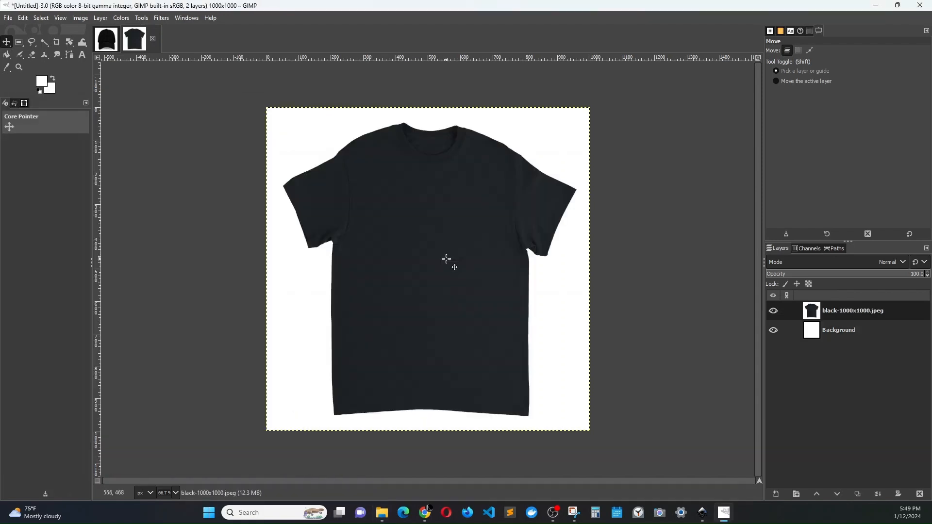
Add the revel-logo-1-white PNG from the folder as a layer above the black T-shirt.
{"action": "left_click", "coordinate": [382, 513]}
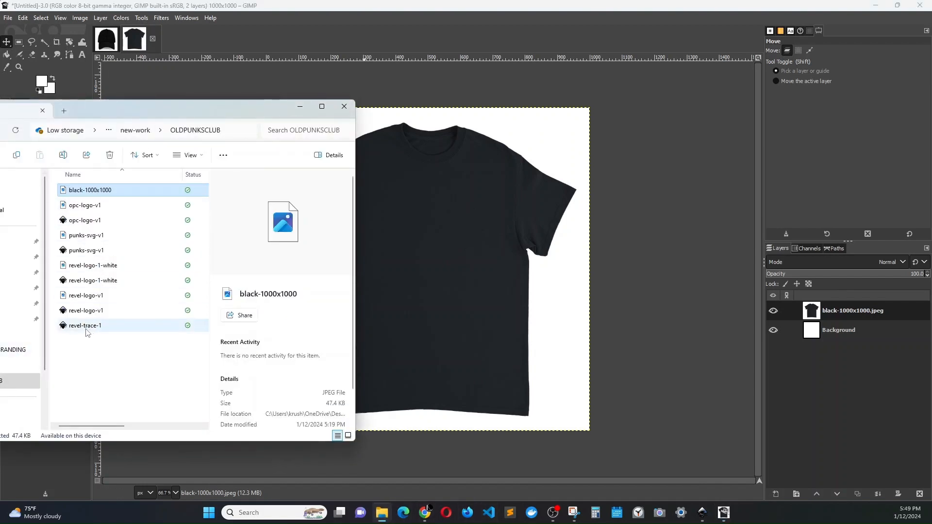
{"action": "left_click", "coordinate": [85, 266]}
{"action": "left_click_drag", "start_coordinate": [85, 267], "coordinate": [443, 262]}
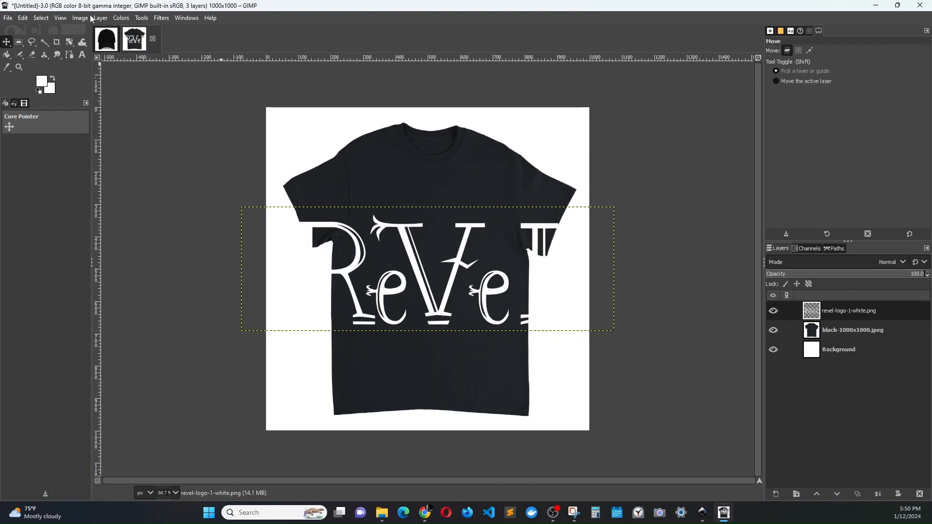
Scale the white logo layer down proportionally to about 500 by 167 px.
{"action": "right_click", "coordinate": [70, 44]}
{"action": "left_click", "coordinate": [105, 72]}
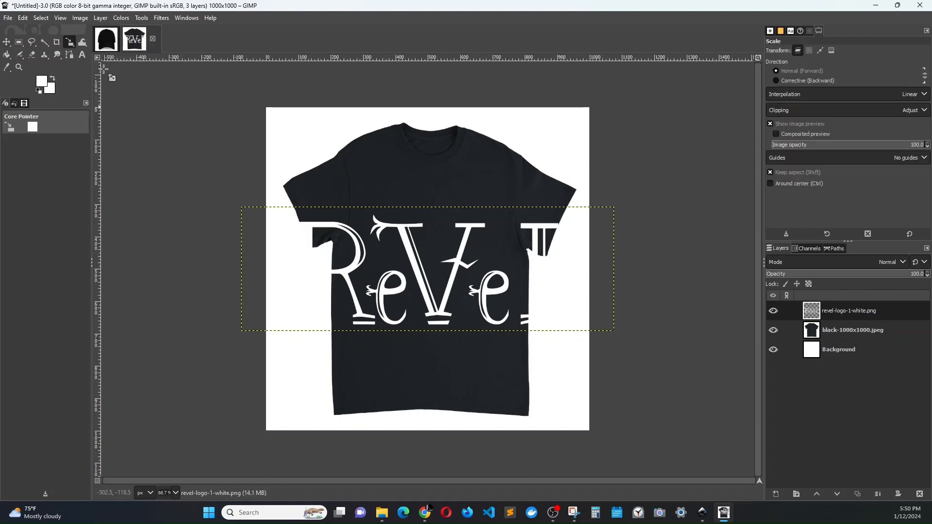
{"action": "left_click", "coordinate": [363, 255]}
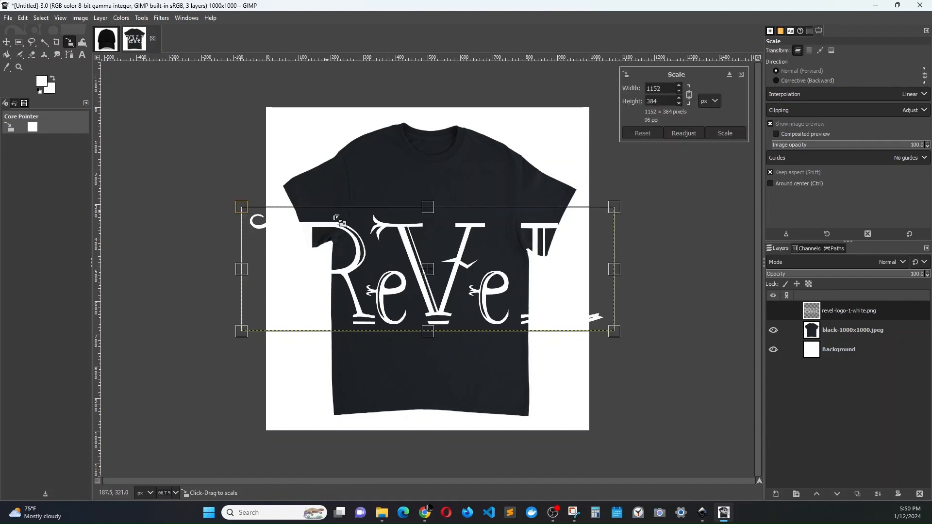
{"action": "left_click_drag", "start_coordinate": [237, 209], "coordinate": [335, 258]}
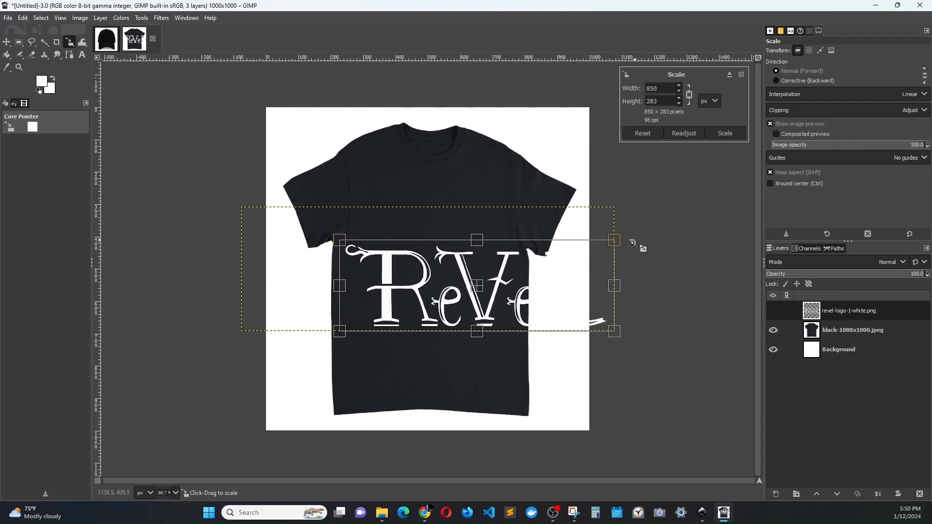
{"action": "left_click_drag", "start_coordinate": [618, 240], "coordinate": [502, 278]}
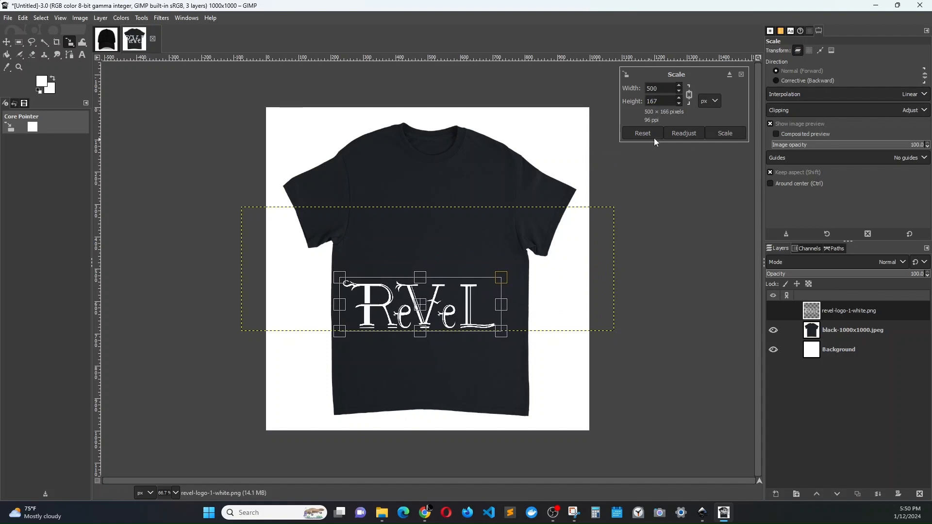
{"action": "left_click", "coordinate": [725, 133]}
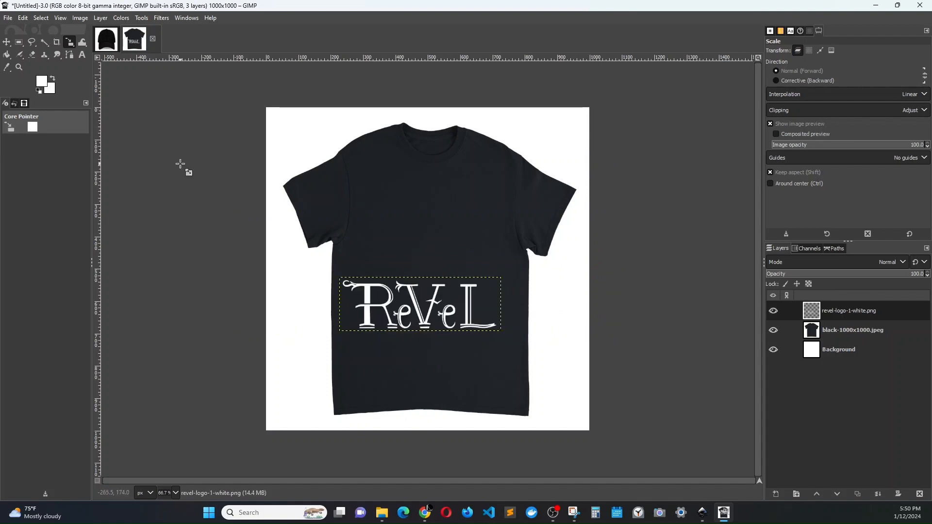
Move the white logo up to the centre of the T-shirt's chest and make the T-shirt layer active.
{"action": "left_click", "coordinate": [7, 43]}
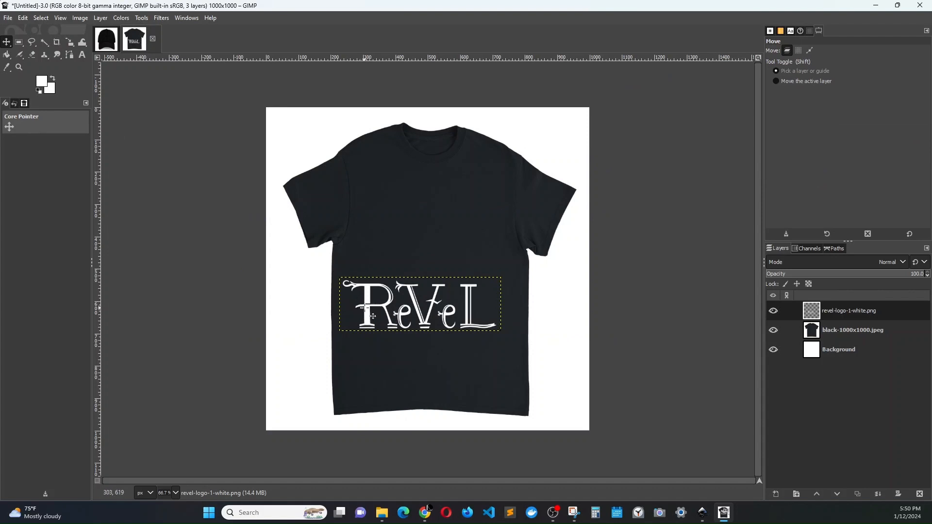
{"action": "left_click_drag", "start_coordinate": [366, 302], "coordinate": [379, 220]}
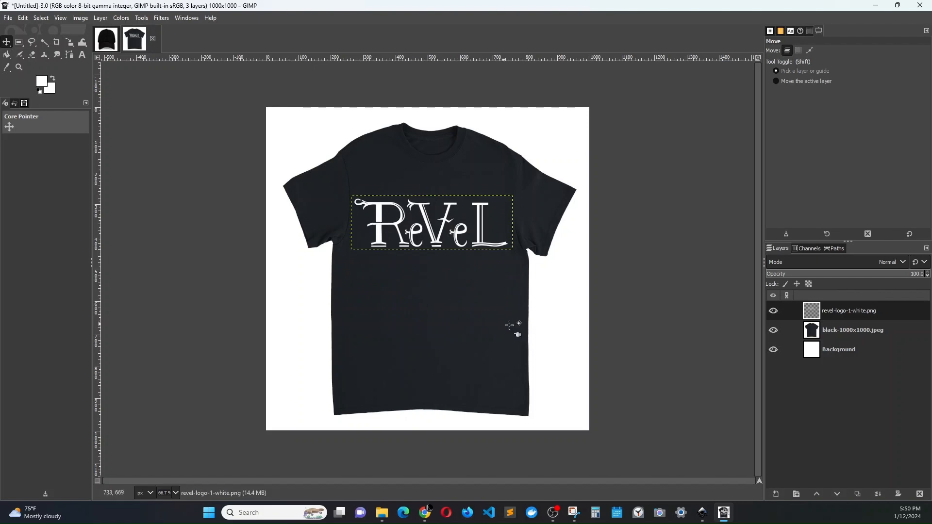
{"action": "left_click", "coordinate": [862, 335]}
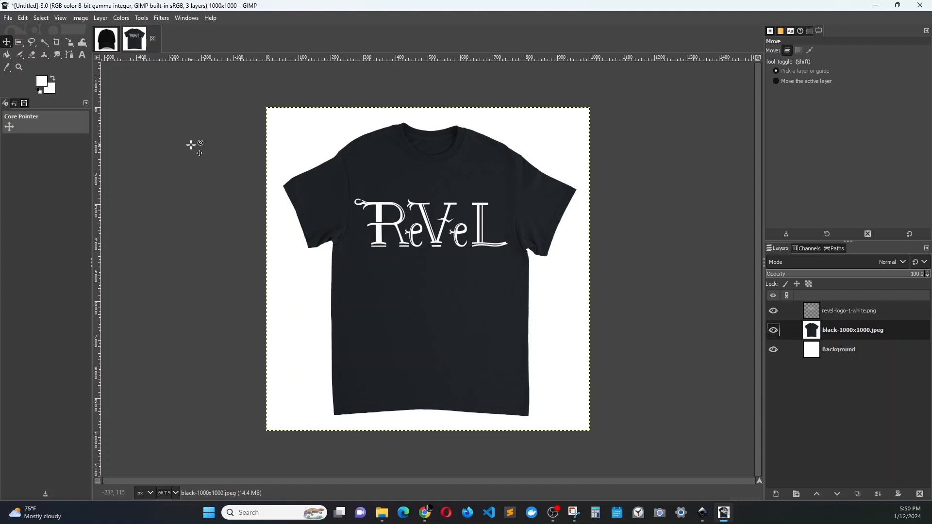
Switch to the black cap image and add the revel-logo-1-white PNG as a layer above the cap.
{"action": "left_click", "coordinate": [108, 46]}
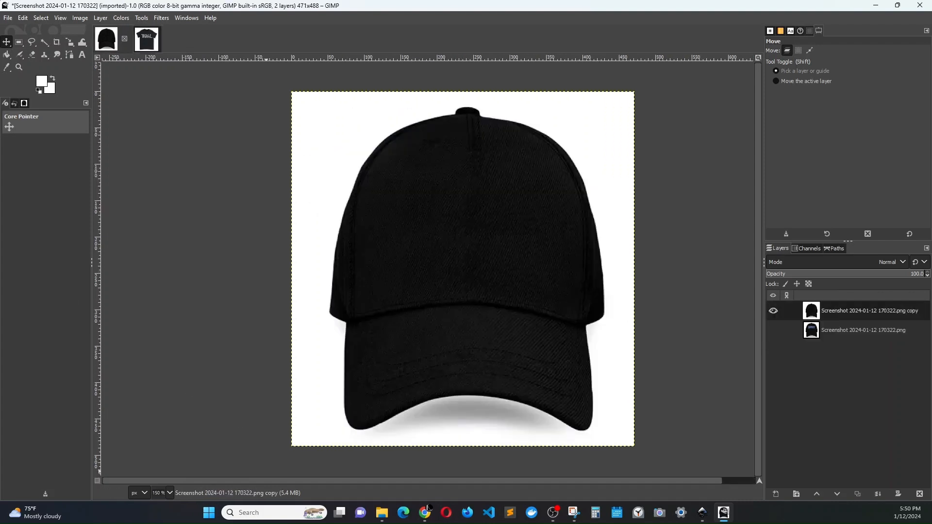
{"action": "left_click", "coordinate": [383, 513]}
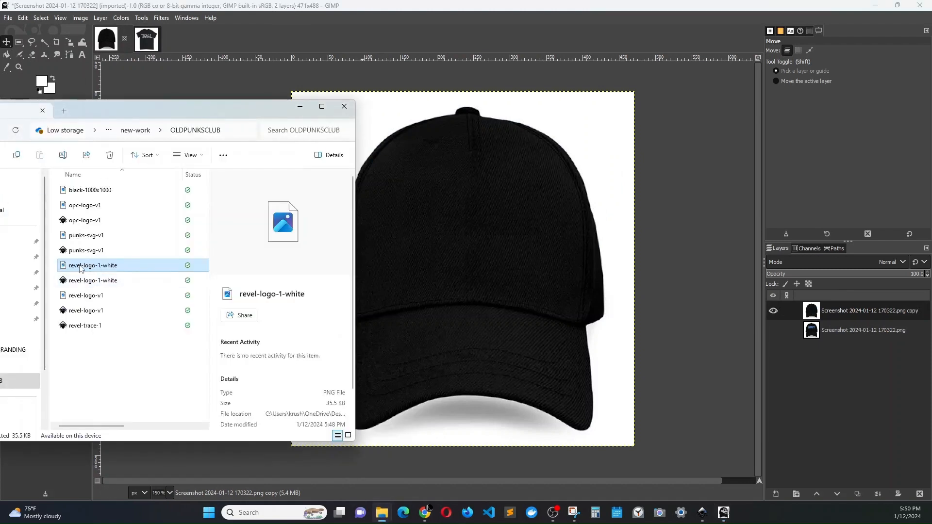
{"action": "left_click_drag", "start_coordinate": [92, 265], "coordinate": [417, 277]}
{"action": "left_click_drag", "start_coordinate": [458, 256], "coordinate": [455, 255]}
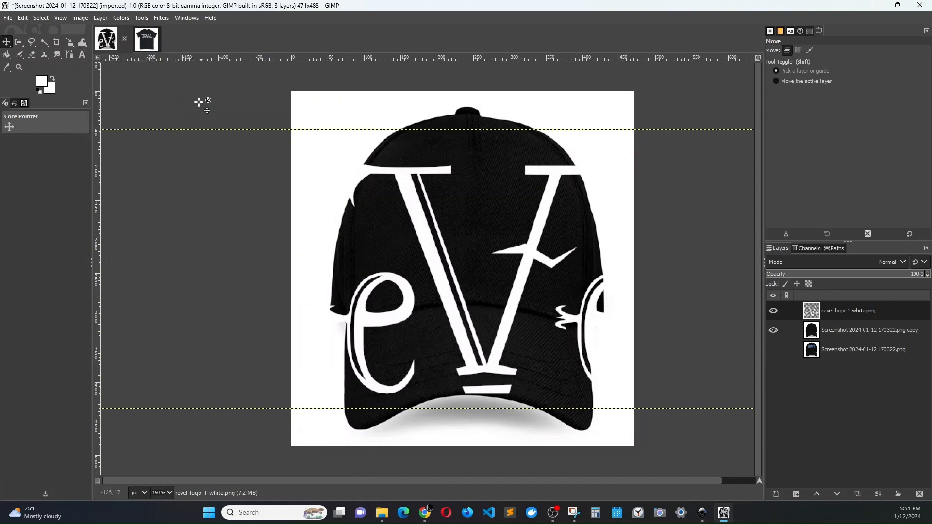
Scale the white logo layer on the cap down proportionally to about 267 by 89 px.
{"action": "left_click", "coordinate": [70, 43]}
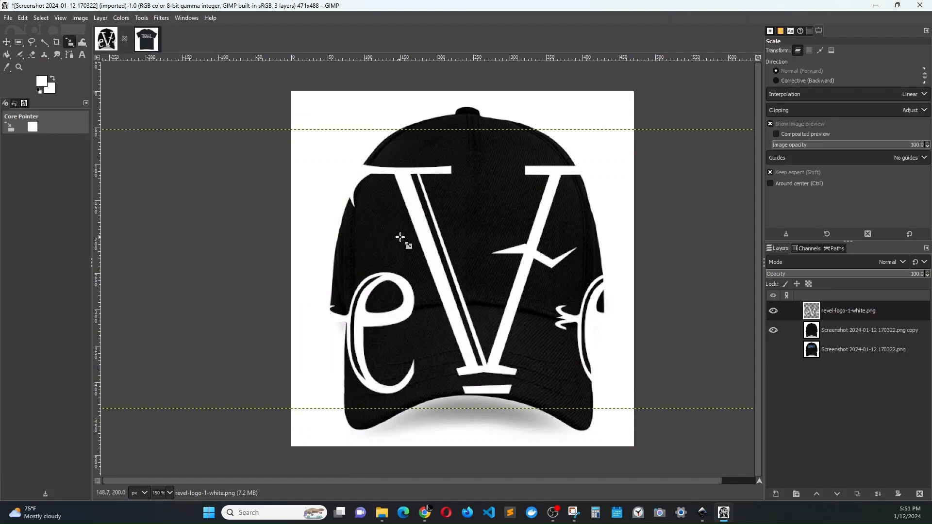
{"action": "left_click", "coordinate": [427, 237]}
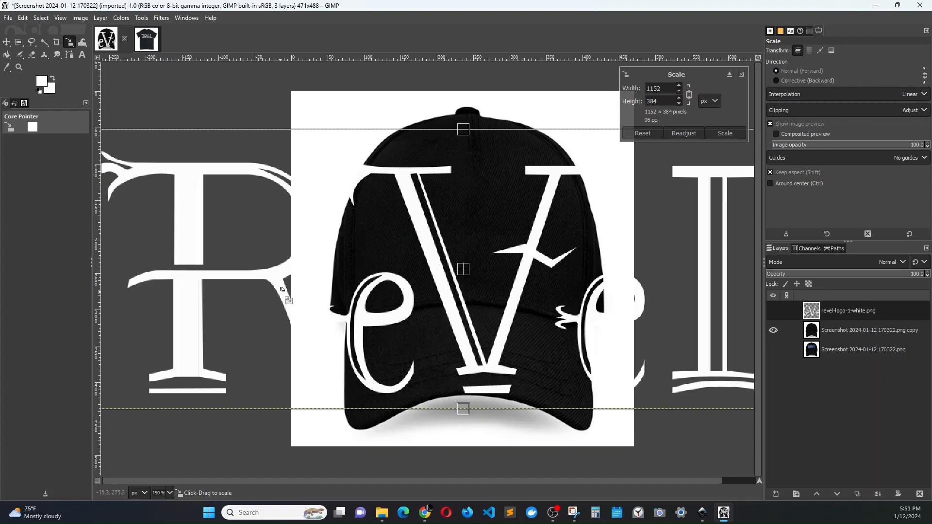
{"action": "scroll", "coordinate": [281, 301], "scroll_direction": "down", "scroll_amount": 2}
{"action": "left_click_drag", "start_coordinate": [158, 223], "coordinate": [336, 273]}
{"action": "left_click_drag", "start_coordinate": [553, 344], "coordinate": [438, 308]}
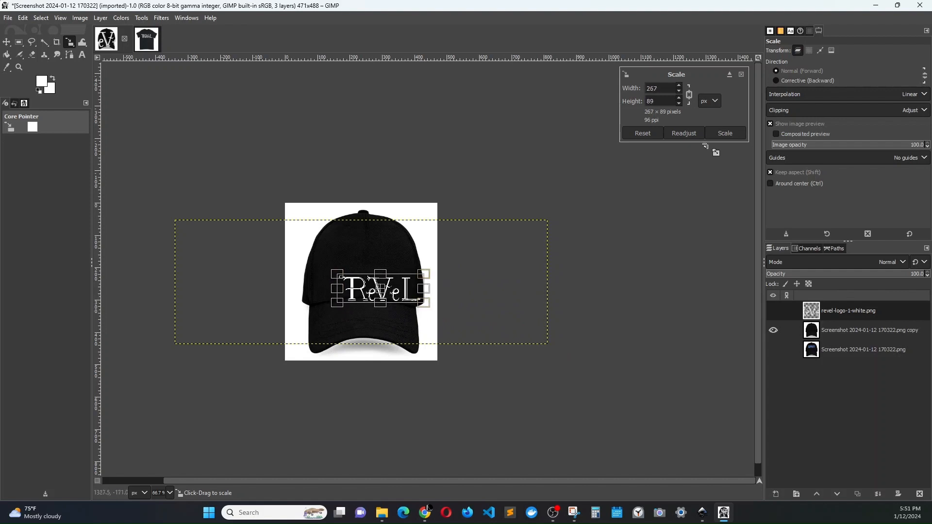
{"action": "left_click", "coordinate": [724, 133]}
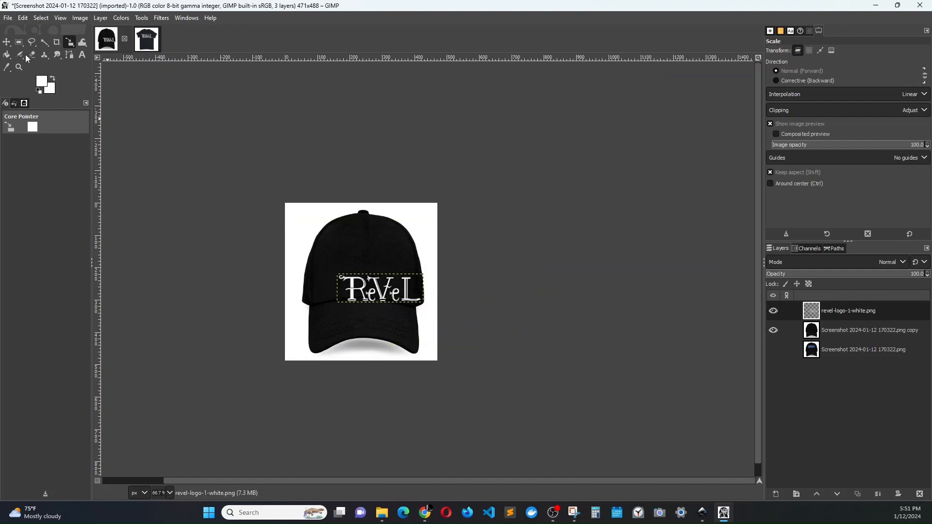
Move the white logo to the centre of the cap's front panel and make the cap copy layer active.
{"action": "key", "text": "m"}
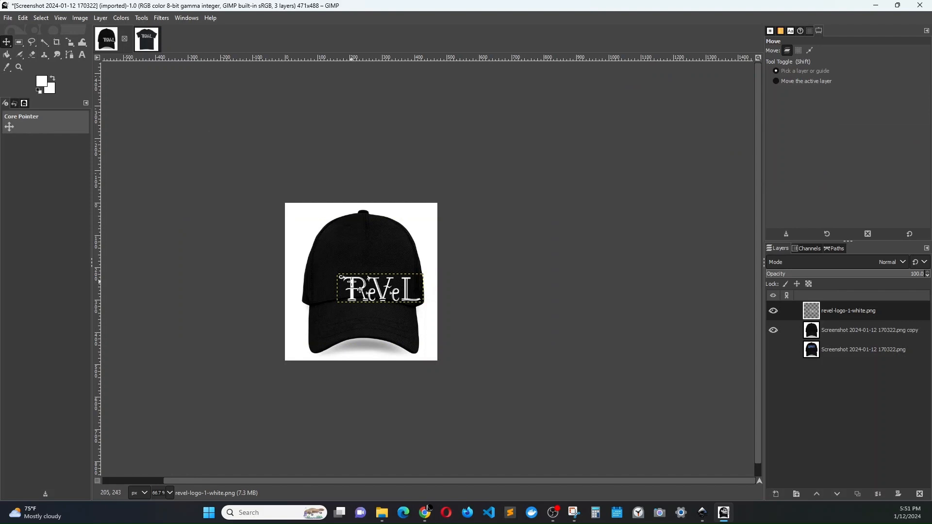
{"action": "left_click_drag", "start_coordinate": [362, 294], "coordinate": [345, 270]}
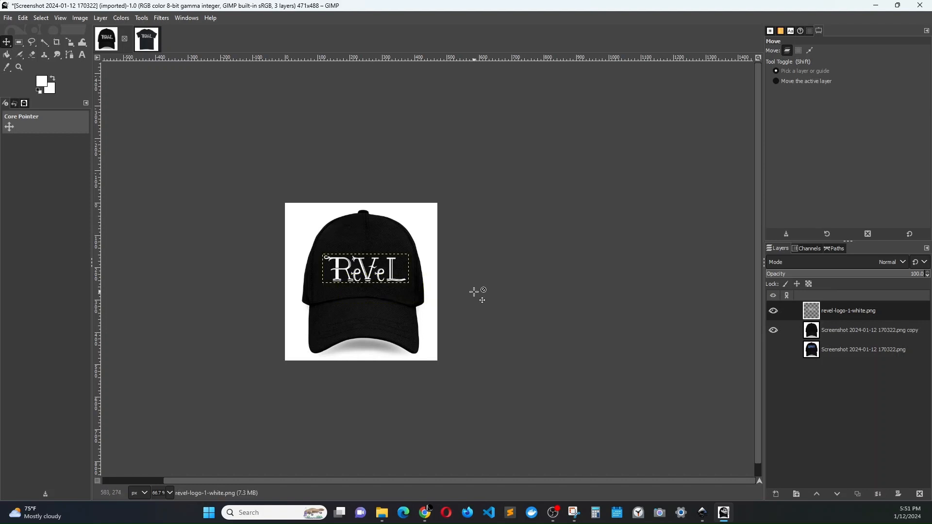
{"action": "left_click", "coordinate": [831, 333]}
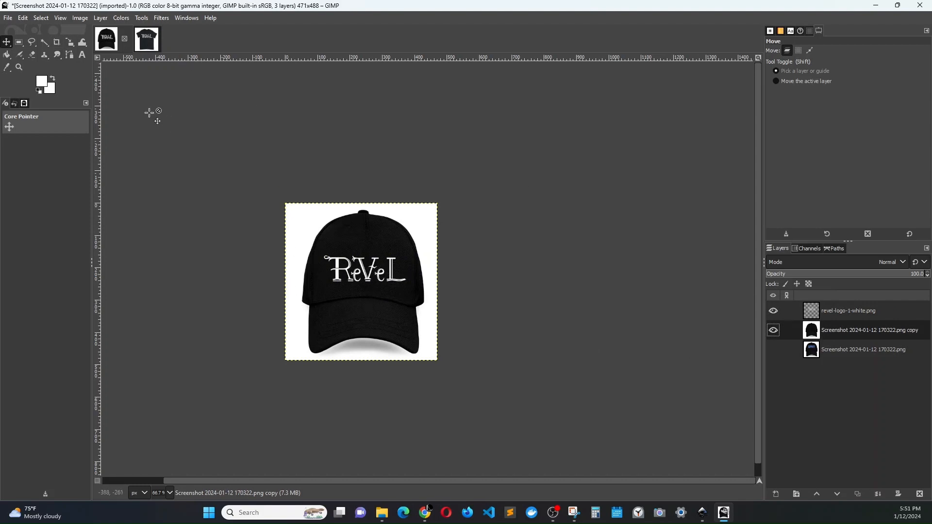
Export the black T-shirt mockup as revel-black-shirt-placeholder.png into the OLDPUNKSCLUB folder inside new-work on the Desktop.
{"action": "left_click", "coordinate": [150, 46]}
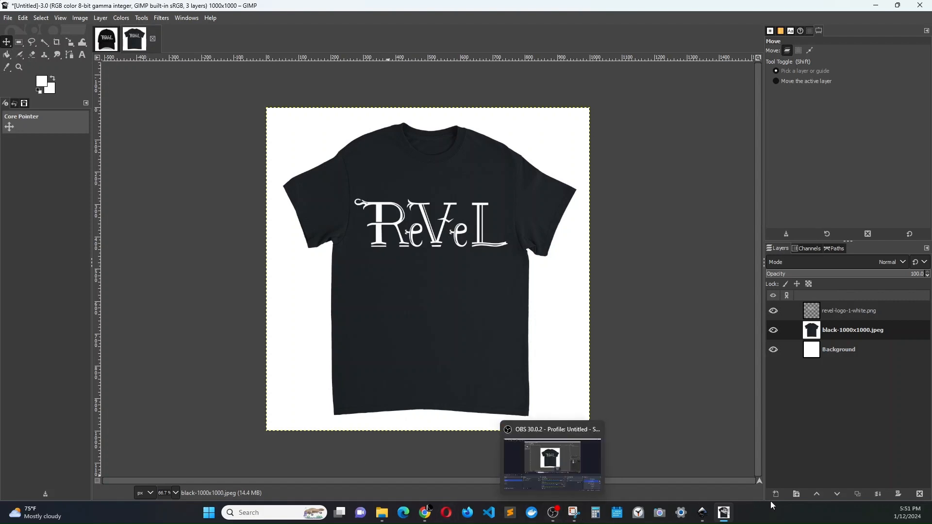
{"action": "mouse_move", "coordinate": [702, 513]}
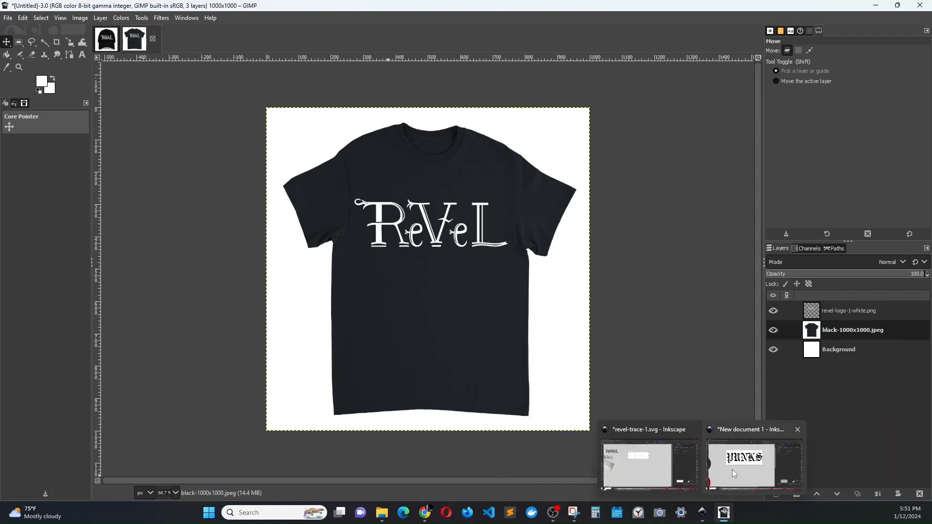
{"action": "mouse_move", "coordinate": [732, 470]}
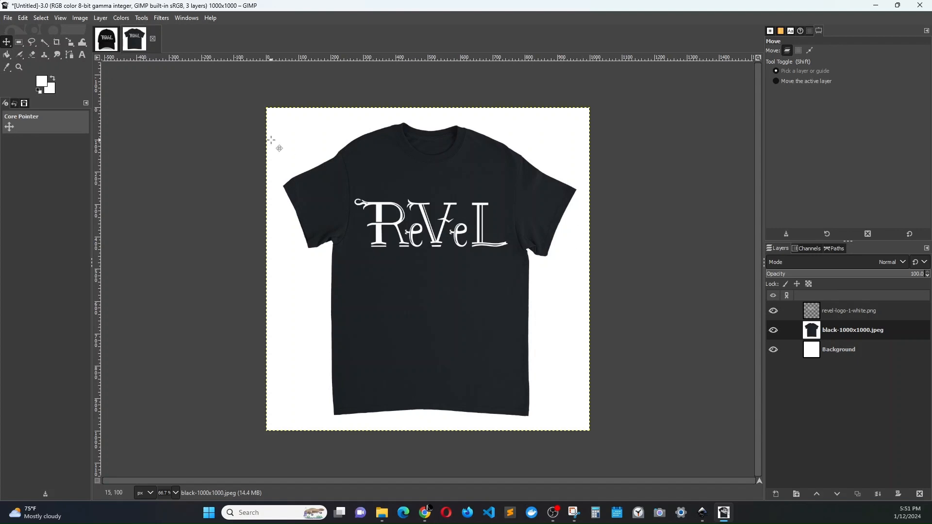
{"action": "left_click", "coordinate": [8, 19]}
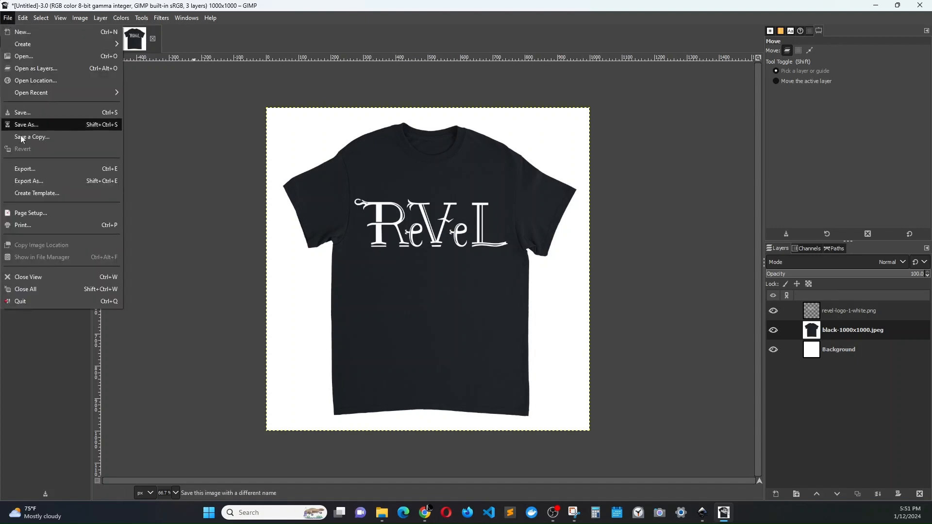
{"action": "left_click", "coordinate": [28, 180]}
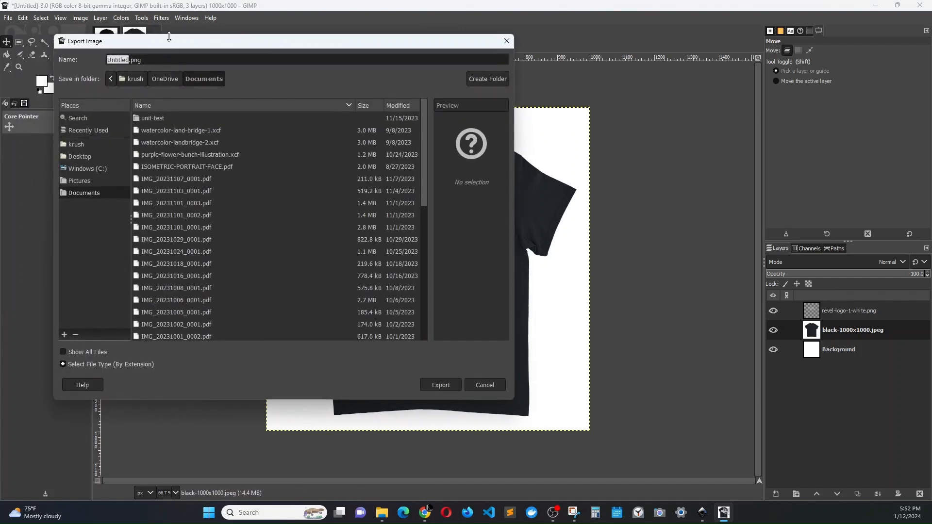
{"action": "type", "text": "revel-black-shirt-placeholder"}
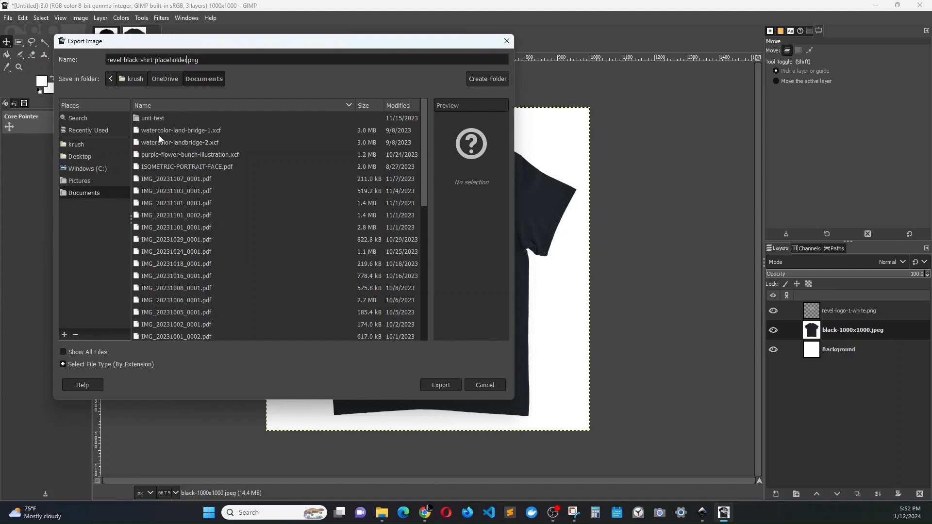
{"action": "left_click", "coordinate": [89, 156]}
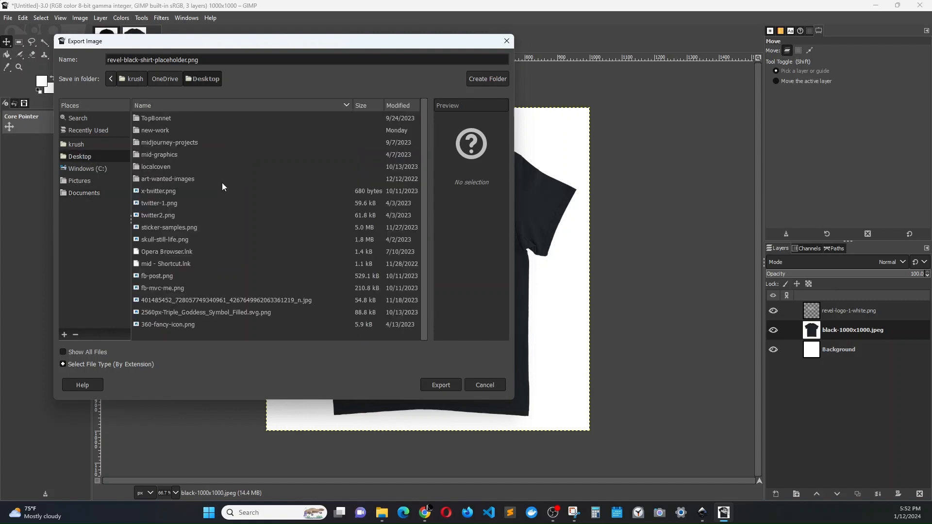
{"action": "double_click", "coordinate": [165, 130]}
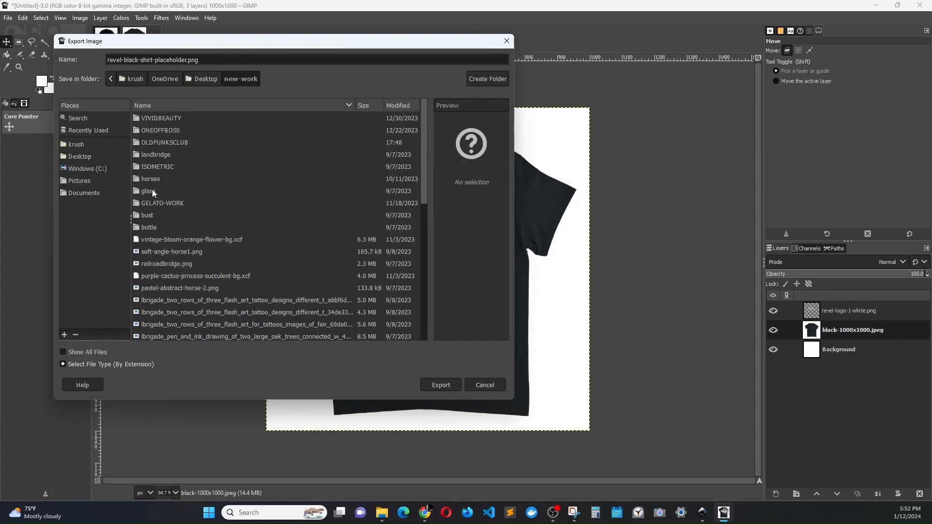
{"action": "double_click", "coordinate": [168, 142]}
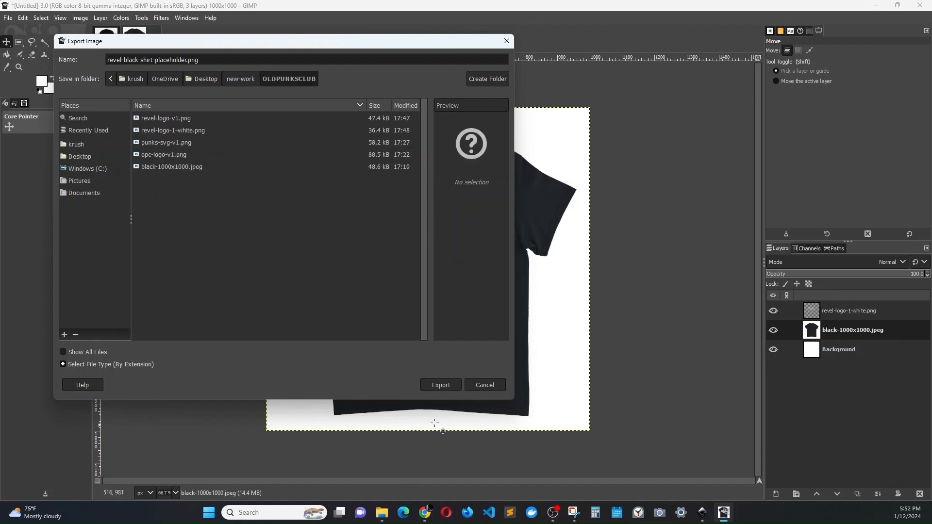
{"action": "left_click", "coordinate": [438, 387]}
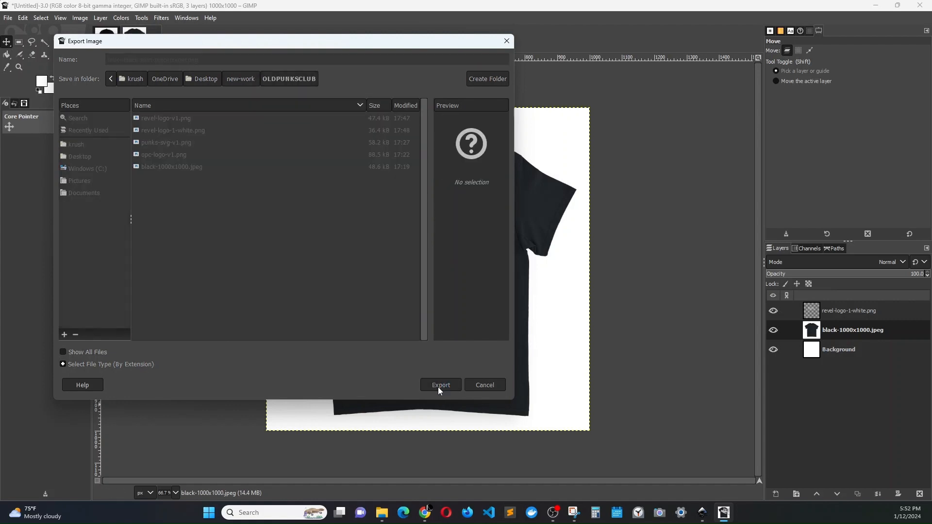
{"action": "left_click", "coordinate": [467, 381]}
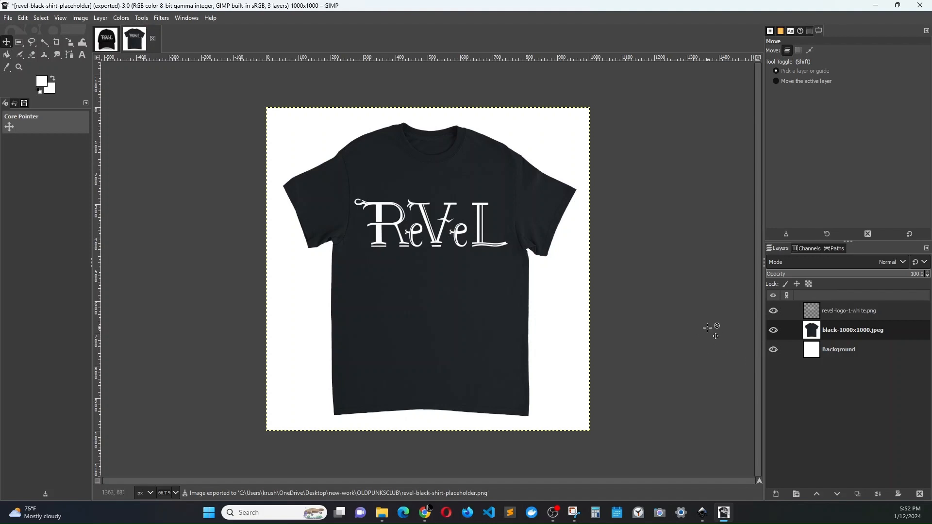
Hide the T-shirt's white ReVeL logo layer and add the opc-logo-v1 PNG from the folder as a layer above the shirt.
{"action": "left_click", "coordinate": [773, 312]}
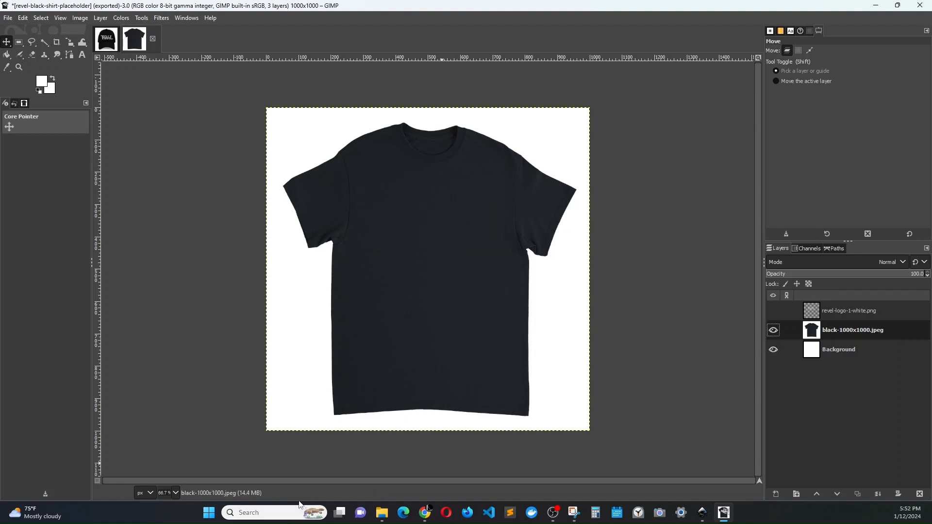
{"action": "left_click", "coordinate": [382, 517]}
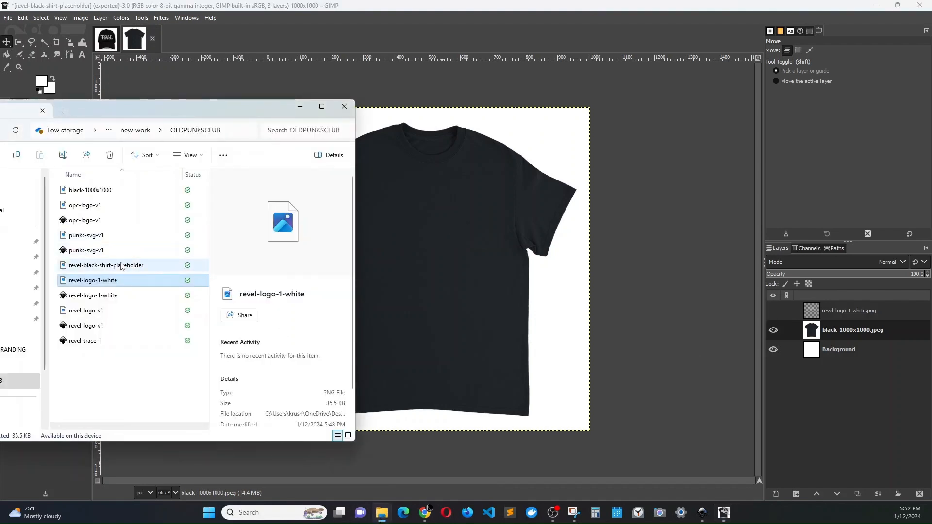
{"action": "left_click", "coordinate": [82, 207]}
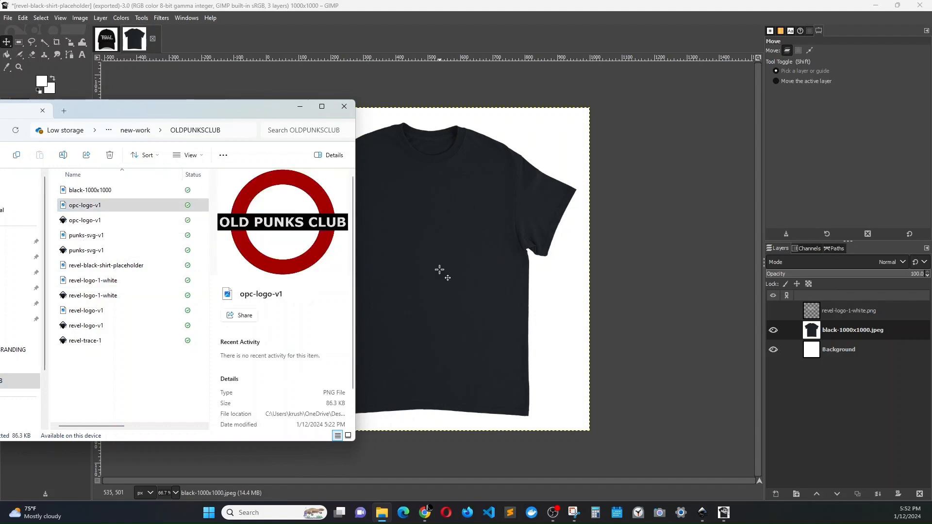
{"action": "left_click_drag", "start_coordinate": [440, 270], "coordinate": [440, 270]}
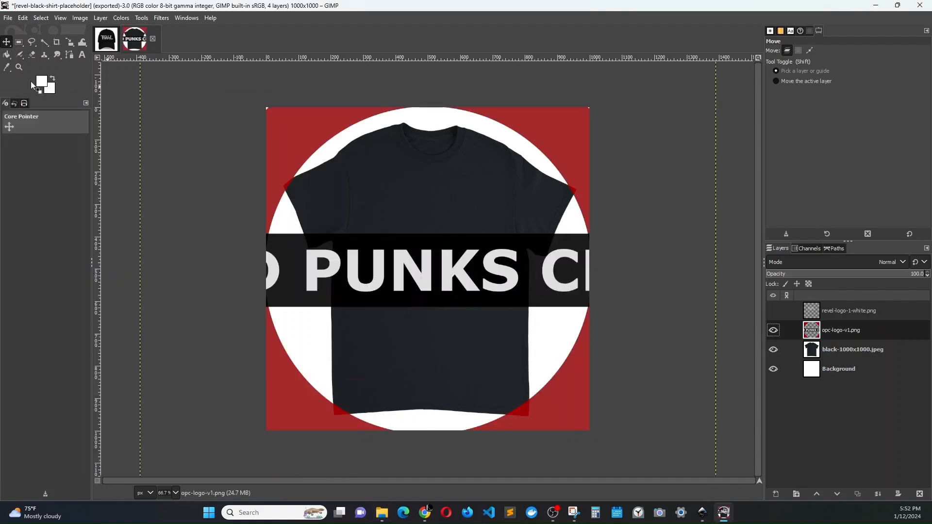
Scale the Old Punks Club logo layer down proportionally to about 436 by 352 px.
{"action": "left_click", "coordinate": [70, 42]}
{"action": "left_click", "coordinate": [320, 179]}
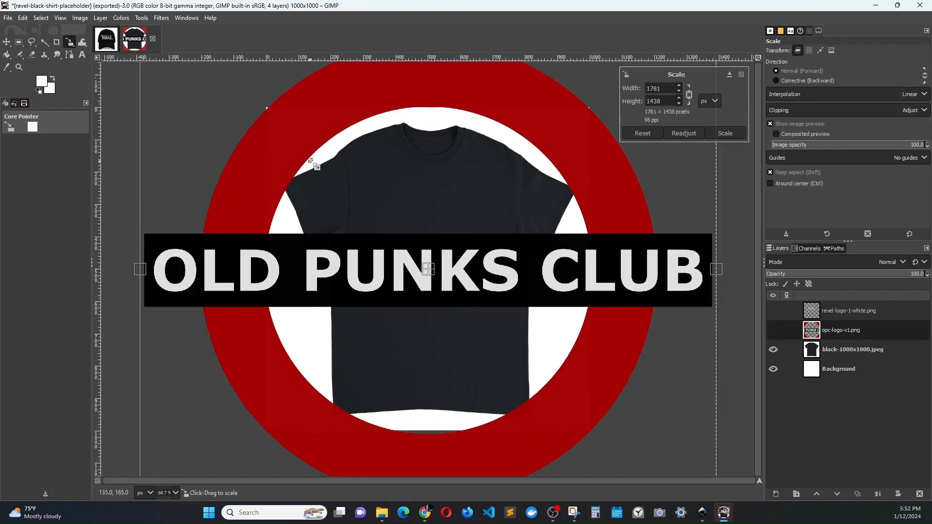
{"action": "left_click_drag", "start_coordinate": [263, 125], "coordinate": [457, 310]}
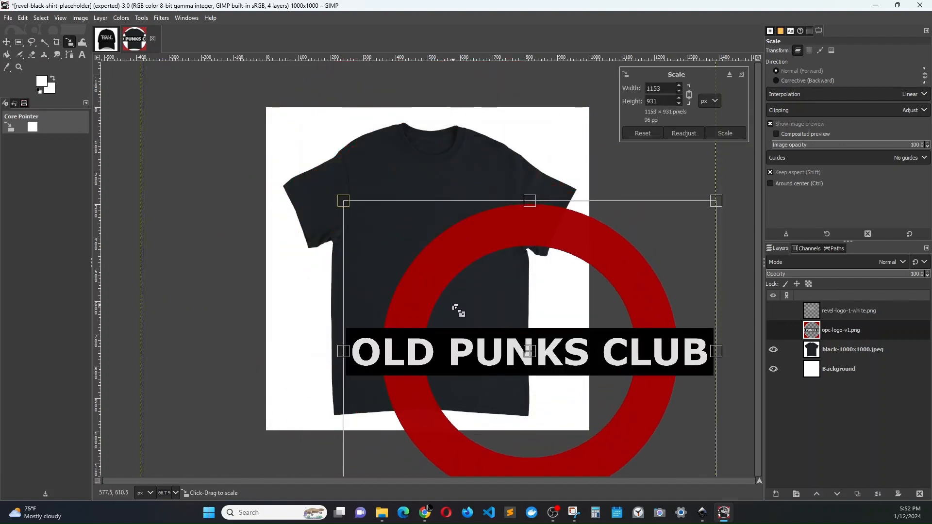
{"action": "left_click_drag", "start_coordinate": [618, 451], "coordinate": [404, 249]}
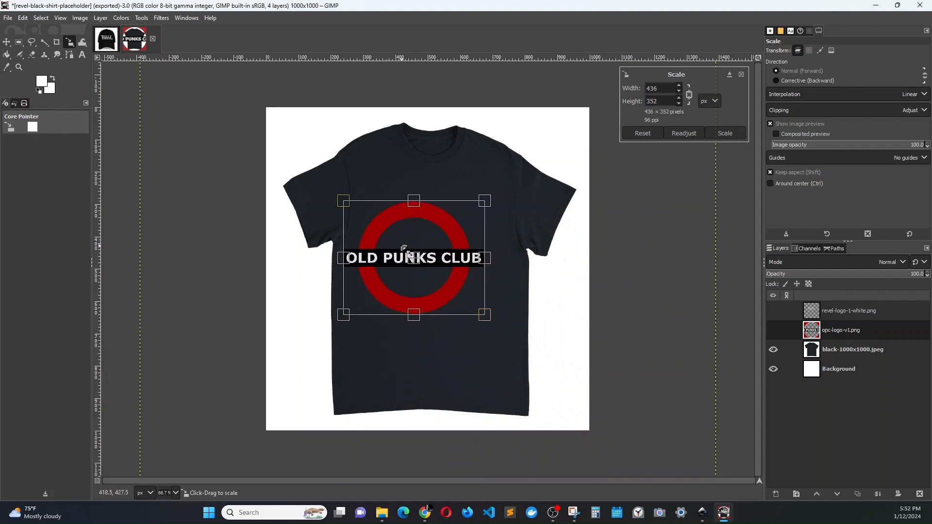
{"action": "left_click", "coordinate": [726, 133]}
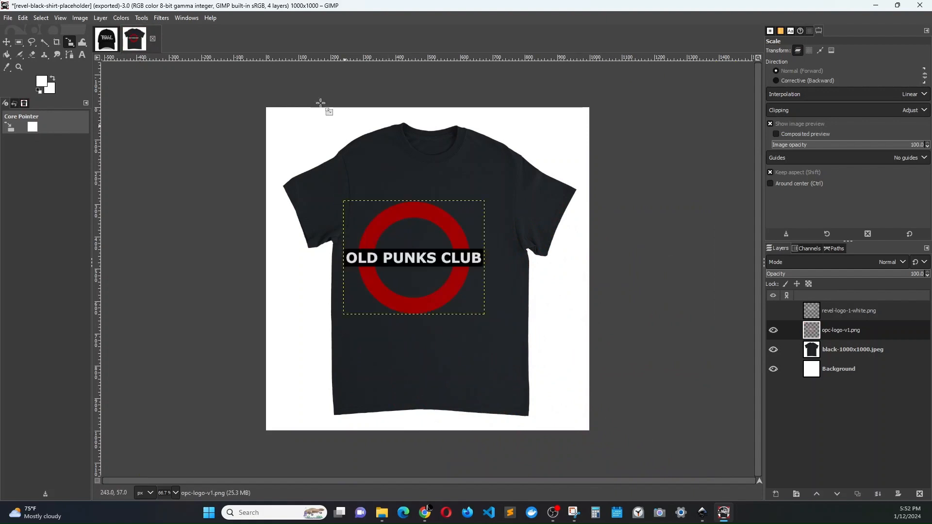
Move the Old Punks Club logo up to the centre of the T-shirt's chest and make the T-shirt layer active.
{"action": "left_click", "coordinate": [6, 42]}
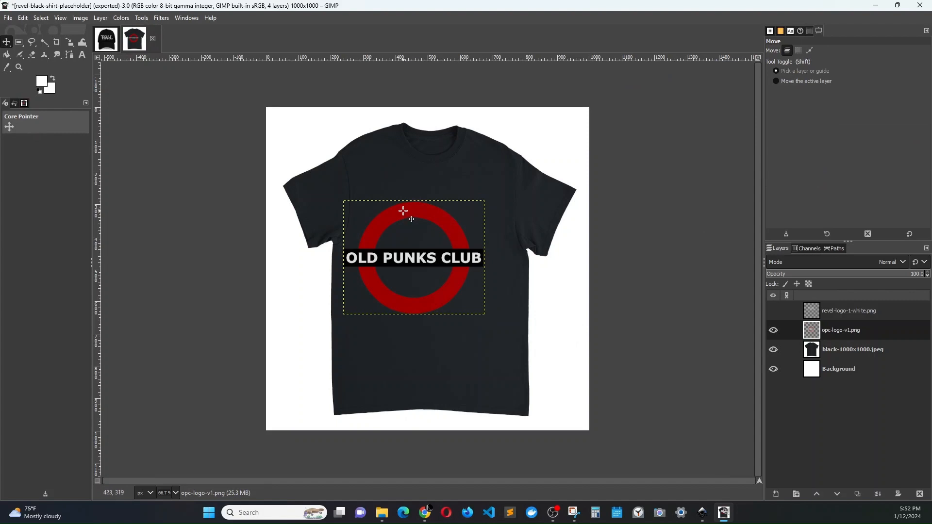
{"action": "left_click_drag", "start_coordinate": [403, 210], "coordinate": [421, 194]}
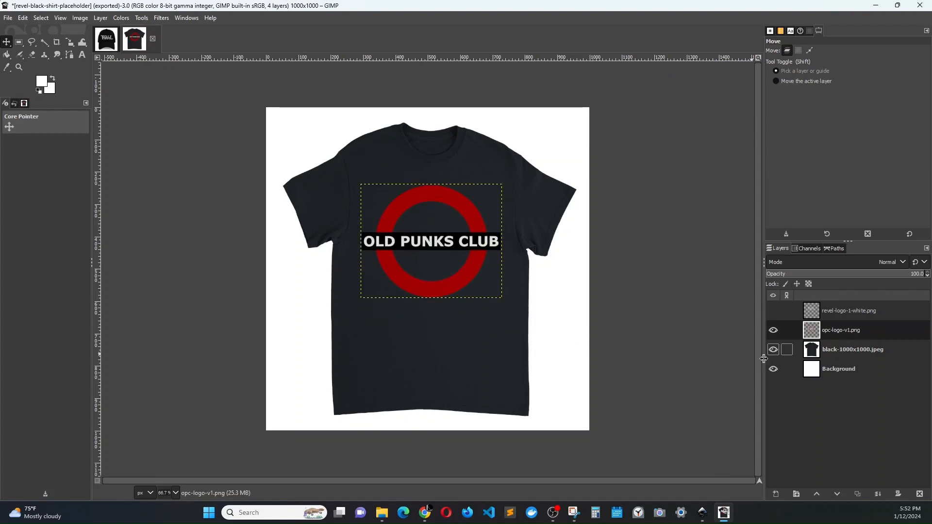
{"action": "left_click", "coordinate": [846, 352]}
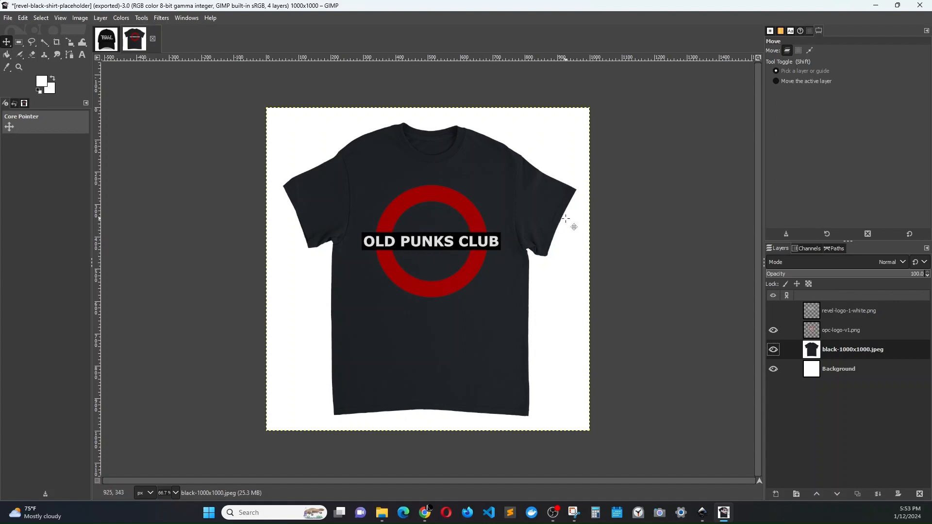
Switch to Chrome to view the London Underground image results as the logo's reference, and return to GIMP.
{"action": "mouse_move", "coordinate": [427, 513]}
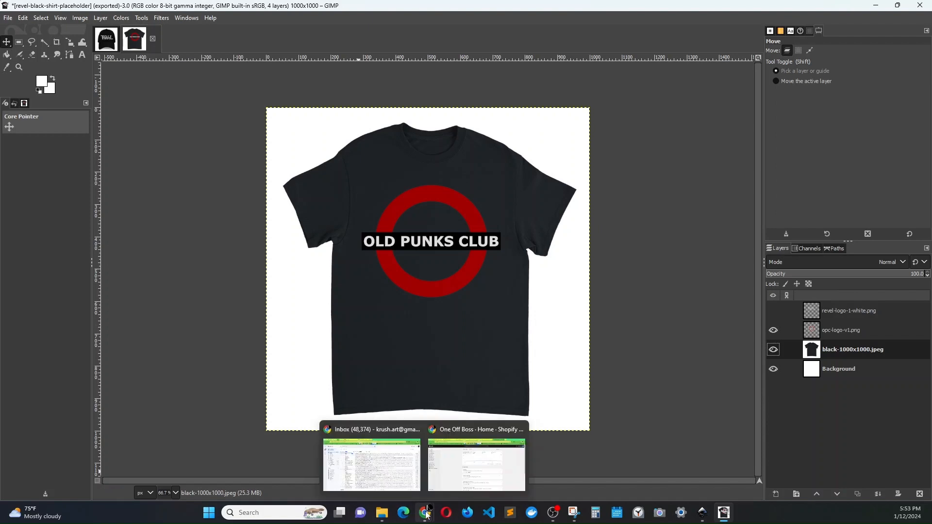
{"action": "left_click", "coordinate": [452, 473]}
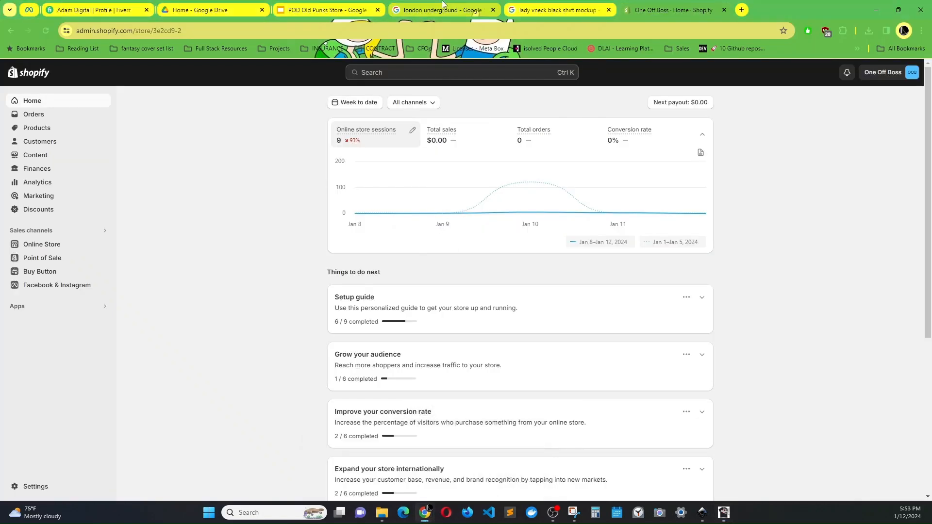
{"action": "left_click", "coordinate": [447, 10]}
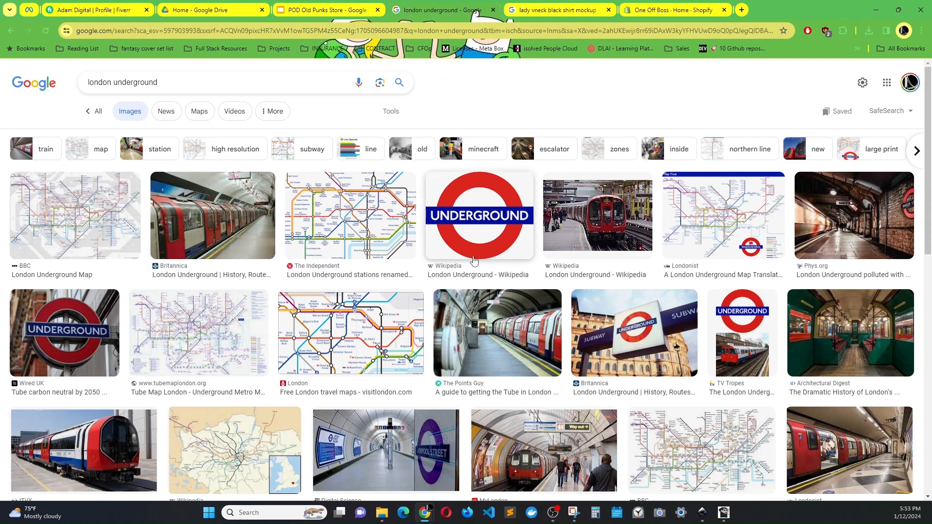
{"action": "left_click", "coordinate": [876, 9]}
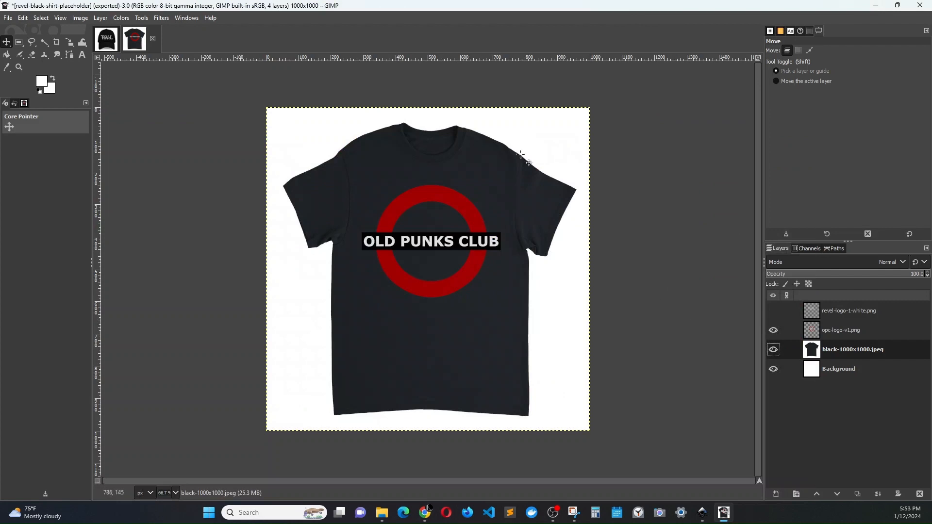
Switch to the black cap image and hide its white ReVeL logo layer.
{"action": "left_click", "coordinate": [106, 39]}
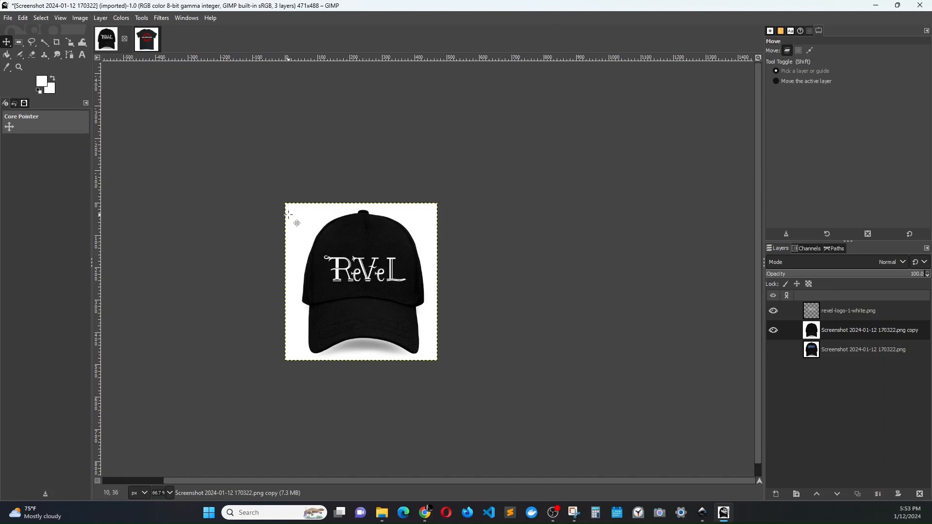
{"action": "left_click", "coordinate": [774, 311]}
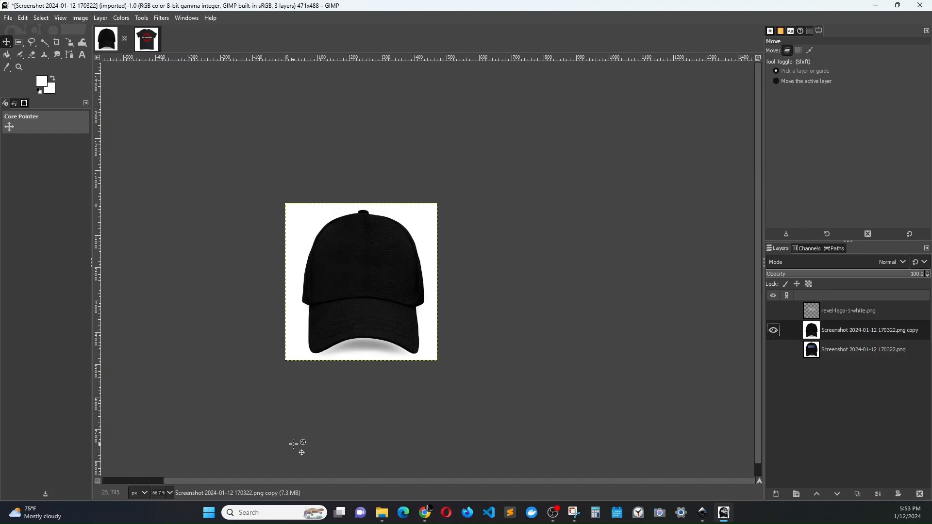
Add the opc-logo-v1 PNG from the OLDPUNKSCLUB folder to the cap image as a new layer.
{"action": "mouse_move", "coordinate": [555, 518]}
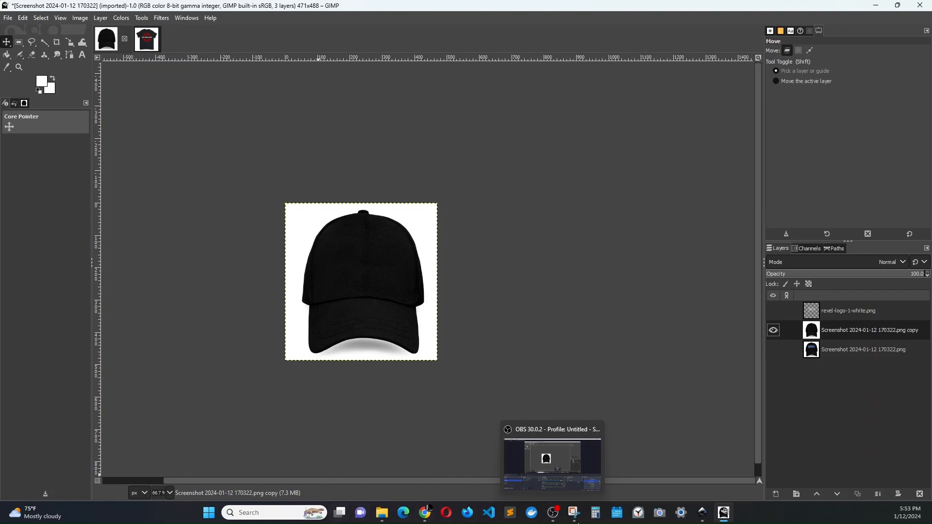
{"action": "left_click", "coordinate": [383, 512]}
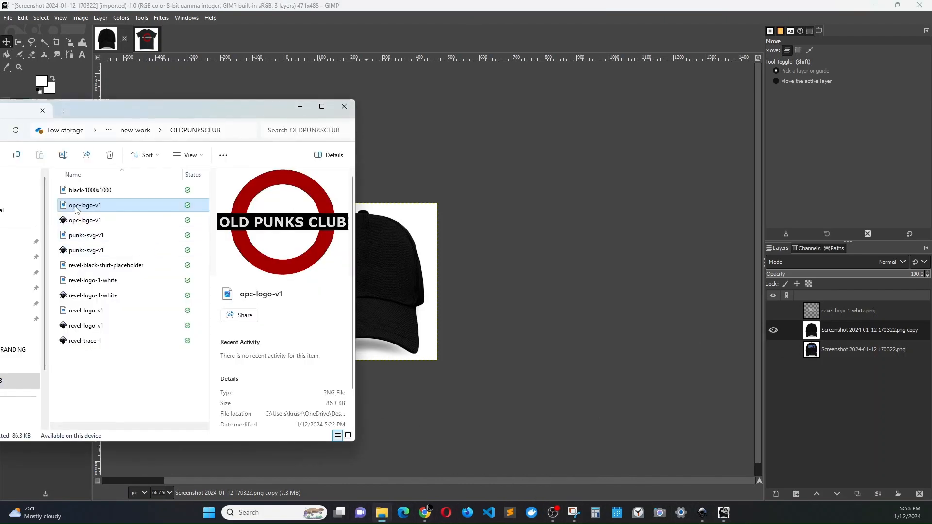
{"action": "left_click_drag", "start_coordinate": [85, 205], "coordinate": [384, 297]}
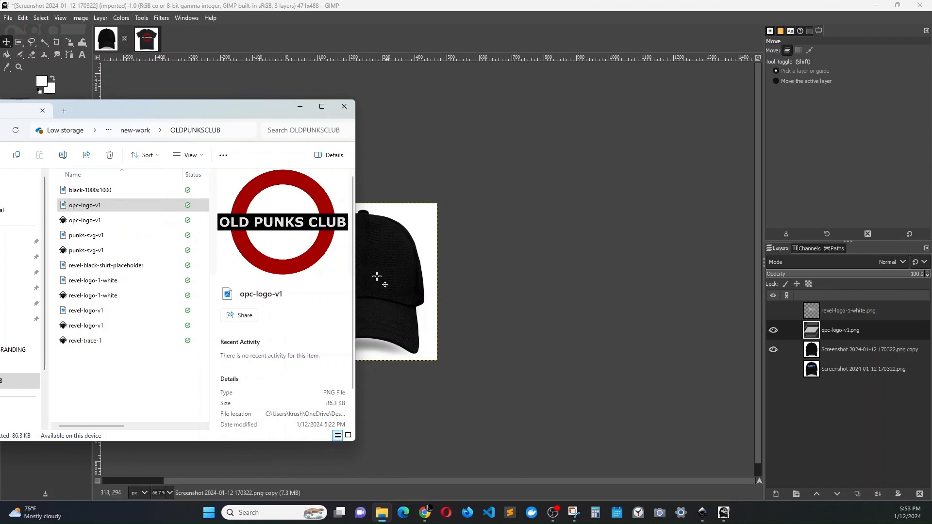
{"action": "scroll", "coordinate": [337, 297], "scroll_direction": "down", "scroll_amount": 4}
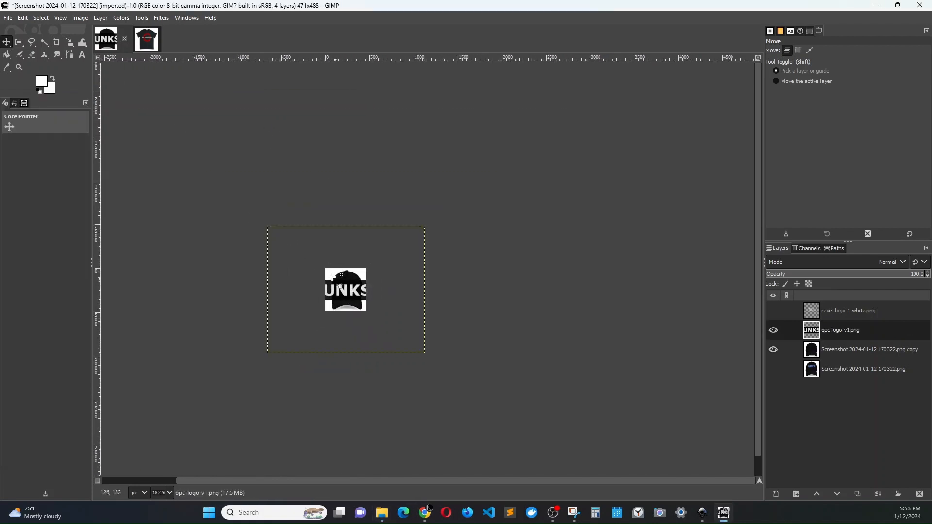
Scale the oversized Old Punks Club logo layer down proportionally to about 253 by 204 px over the cap.
{"action": "left_click", "coordinate": [72, 44]}
{"action": "left_click", "coordinate": [297, 264]}
{"action": "left_click_drag", "start_coordinate": [306, 267], "coordinate": [358, 303]}
{"action": "left_click_drag", "start_coordinate": [439, 368], "coordinate": [370, 314]}
{"action": "left_click", "coordinate": [726, 133]}
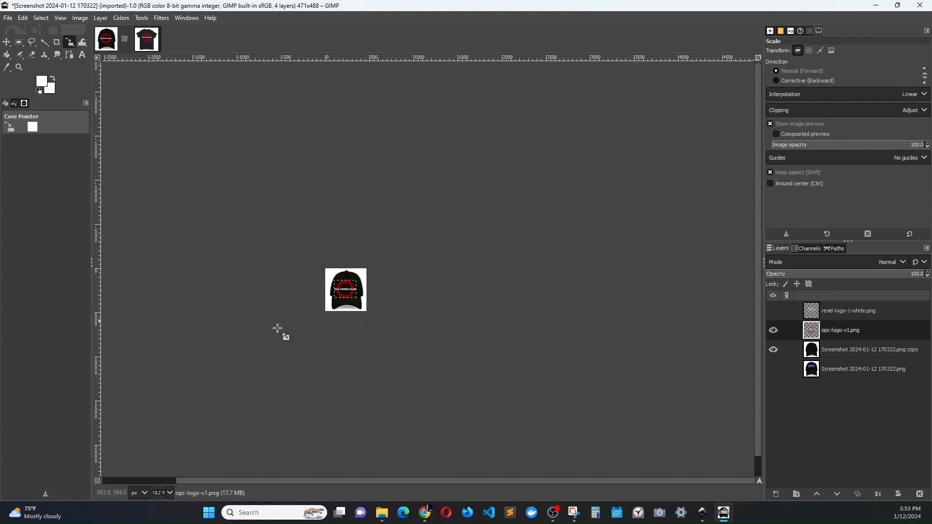
Scale the cap's Old Punks Club logo down further to about 198 by 160 px, keeping its proportions.
{"action": "scroll", "coordinate": [291, 330], "scroll_direction": "up", "scroll_amount": 6}
{"action": "scroll", "coordinate": [337, 287], "scroll_direction": "up", "scroll_amount": 1}
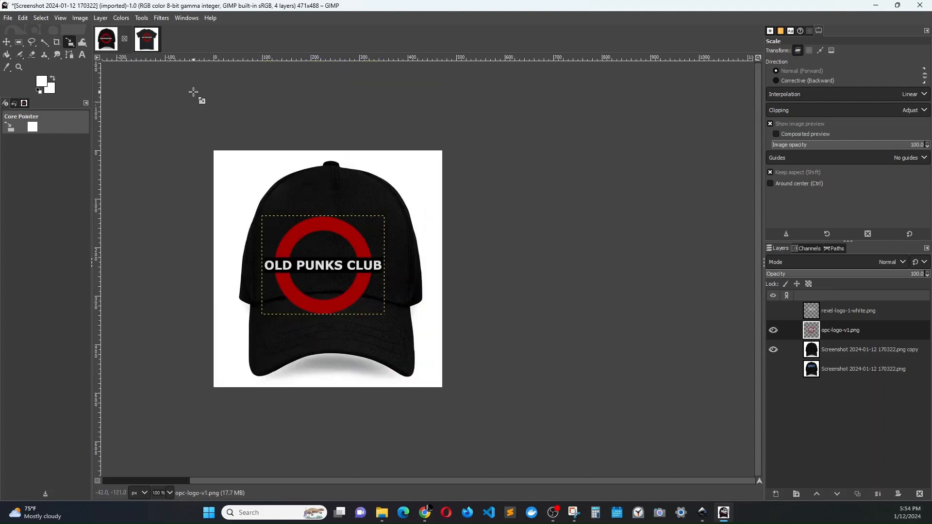
{"action": "left_click", "coordinate": [318, 226]}
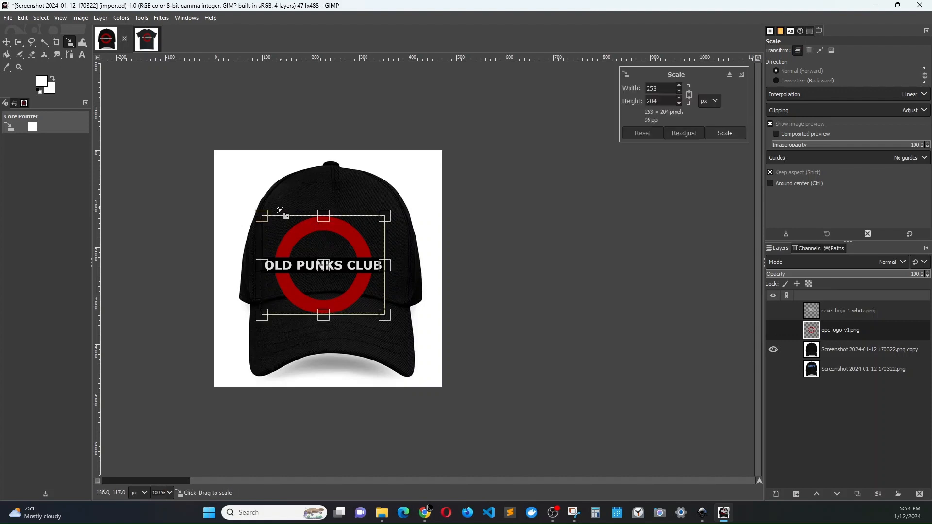
{"action": "left_click_drag", "start_coordinate": [266, 216], "coordinate": [292, 238]}
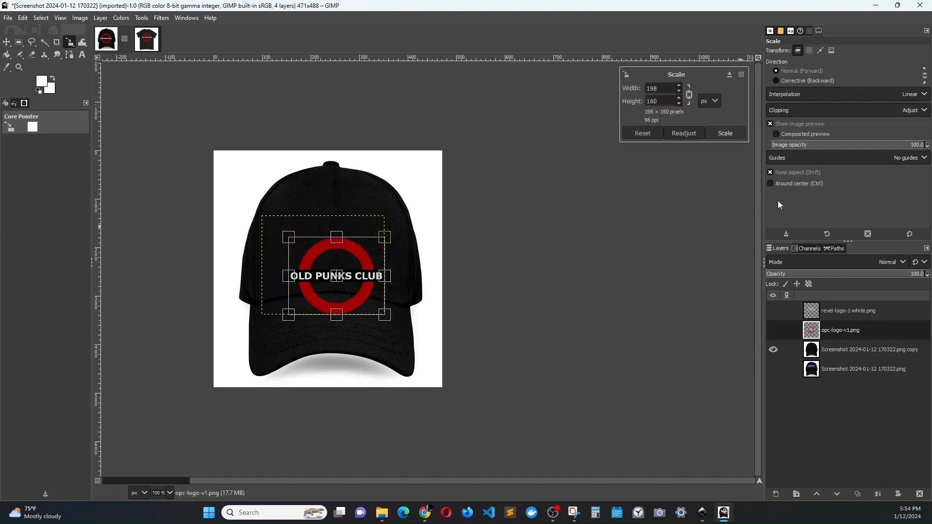
{"action": "left_click", "coordinate": [724, 133]}
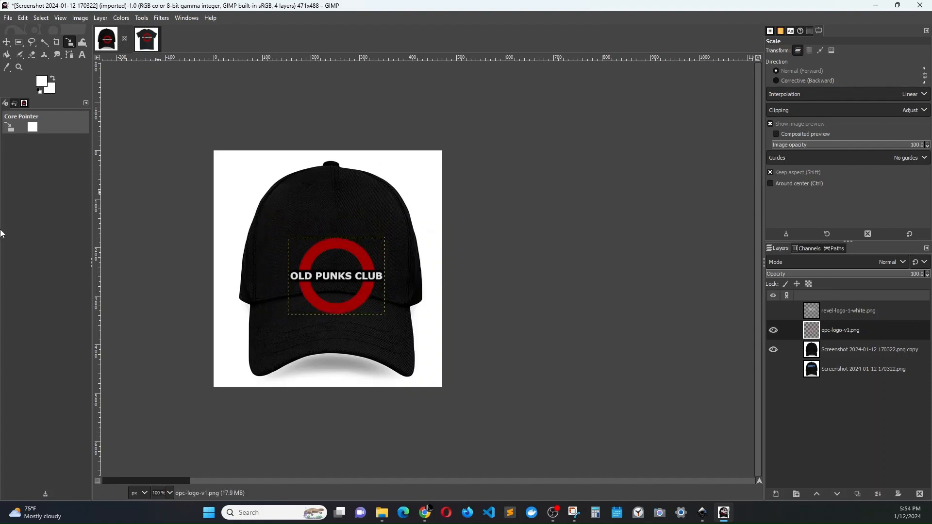
Move the Old Punks Club logo up to the centre of the cap's front panel and make the cap copy layer active.
{"action": "left_click", "coordinate": [6, 42]}
{"action": "left_click_drag", "start_coordinate": [341, 253], "coordinate": [336, 216]}
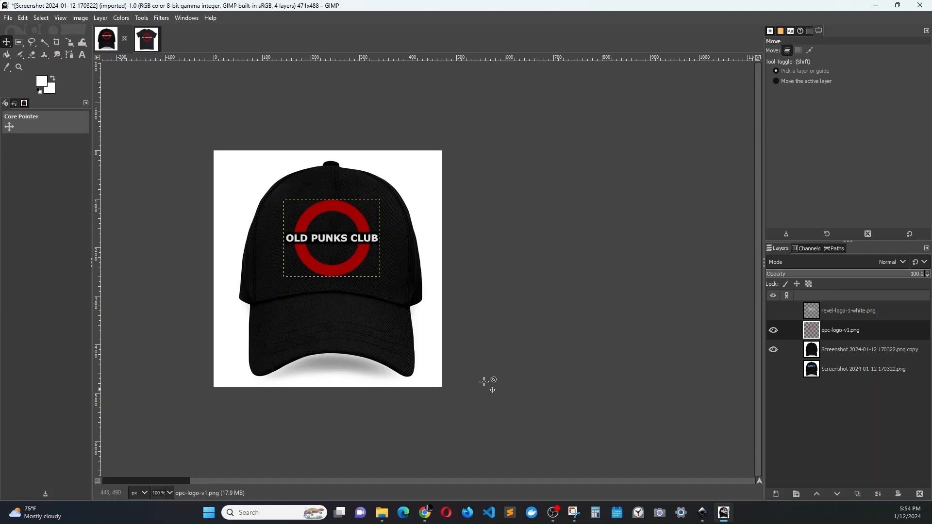
{"action": "left_click", "coordinate": [849, 349]}
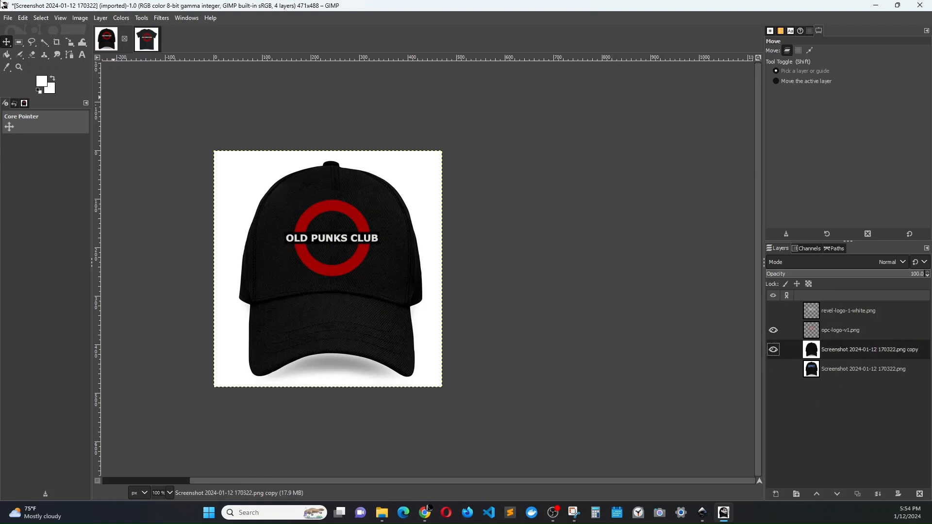
Export the cap image as opc-black-hat-placeholder.png into Desktop/new-work/OLDPUNKSCLUB, and hide the opc-logo-v1.png layer.
{"action": "left_click", "coordinate": [7, 18]}
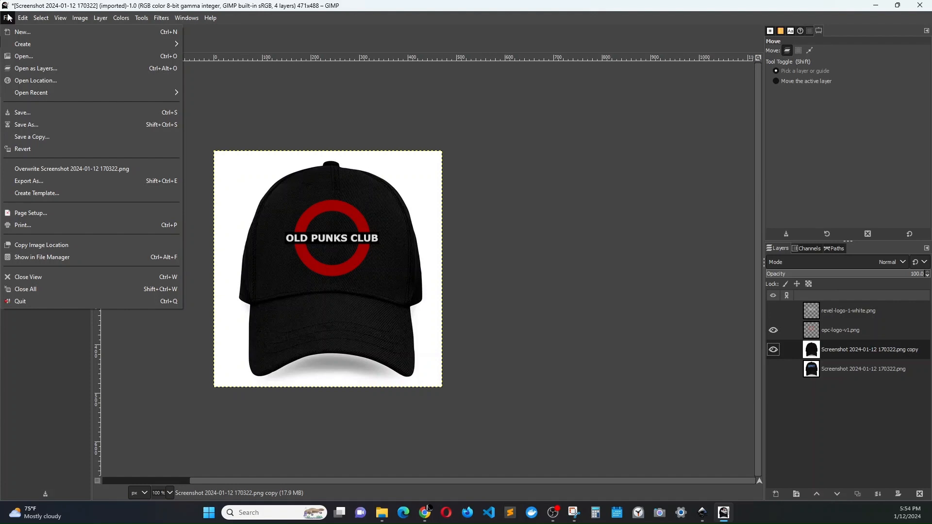
{"action": "left_click", "coordinate": [30, 182]}
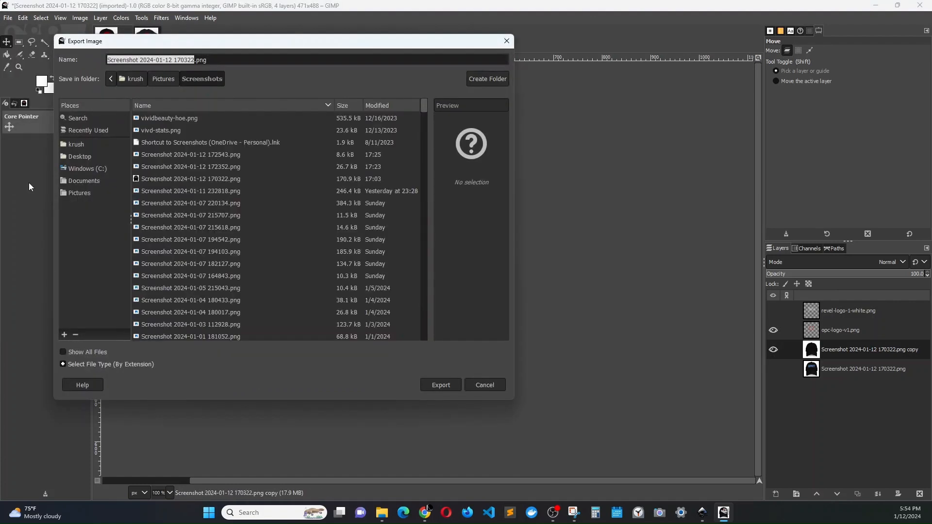
{"action": "type", "text": "opc-black-hat-placeholder"}
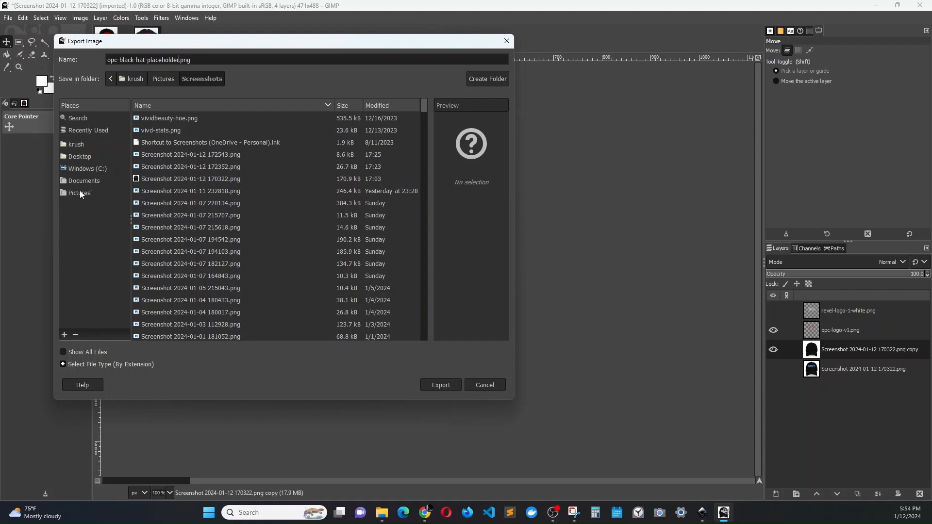
{"action": "left_click", "coordinate": [82, 157]}
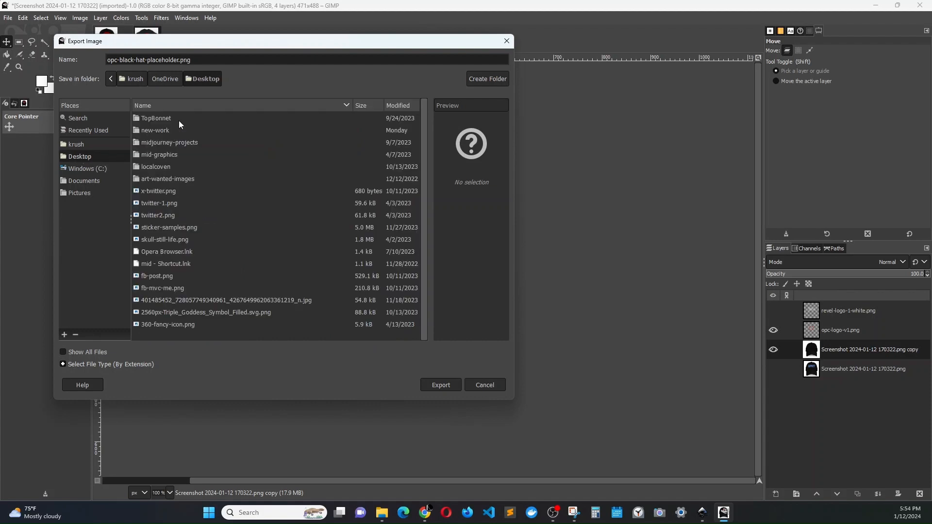
{"action": "double_click", "coordinate": [167, 131]}
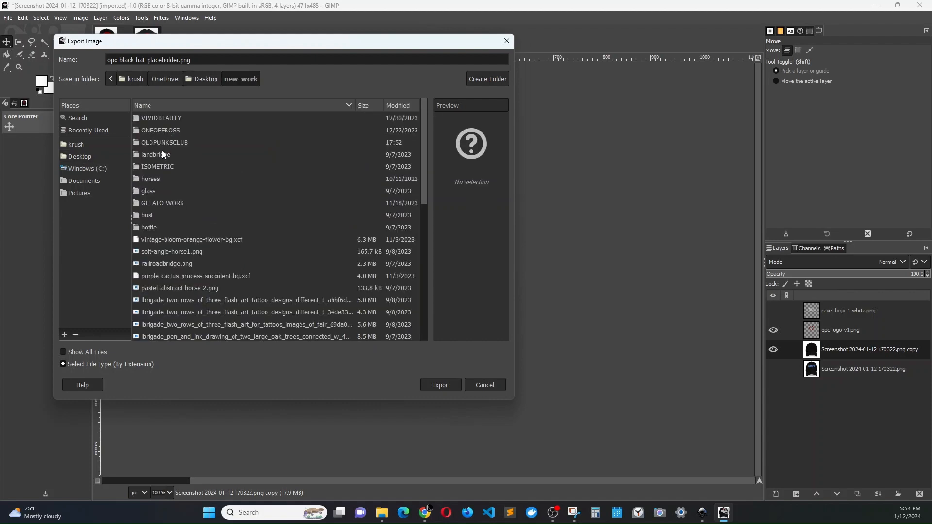
{"action": "double_click", "coordinate": [161, 145]}
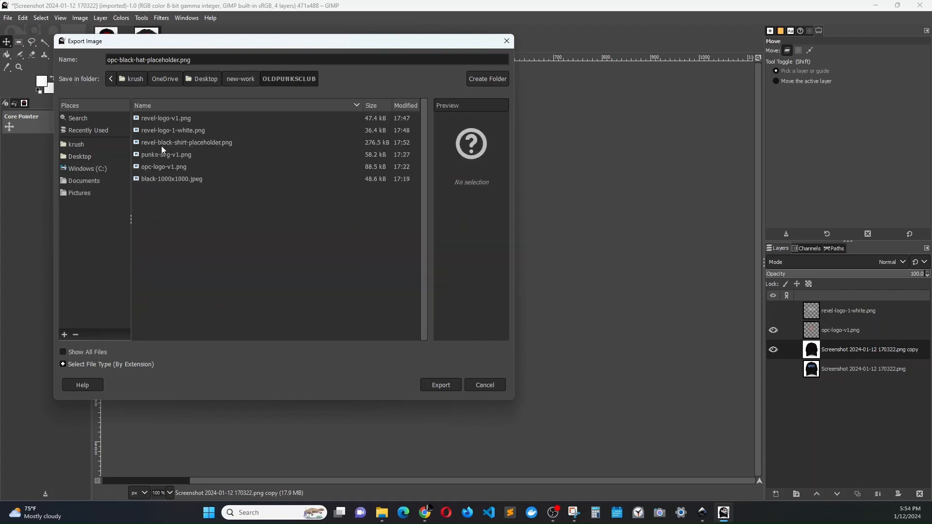
{"action": "left_click", "coordinate": [434, 384]}
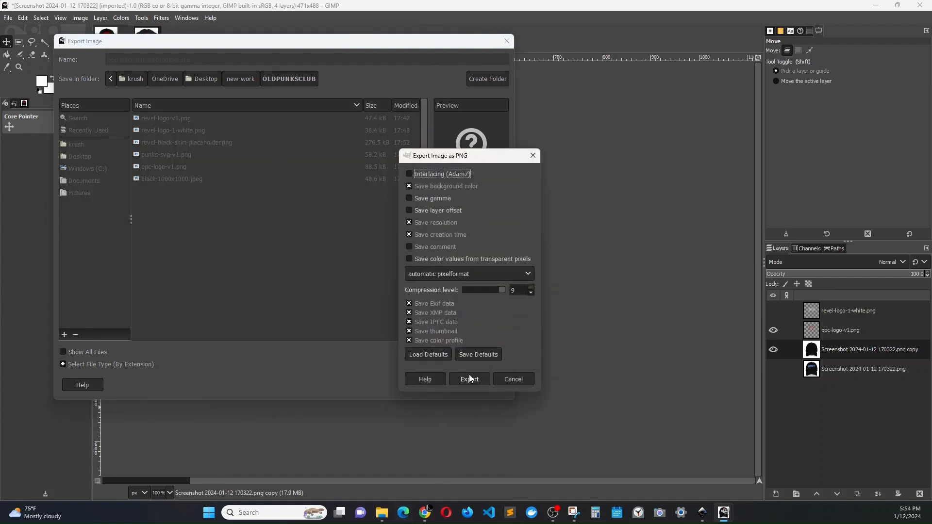
{"action": "left_click", "coordinate": [470, 379]}
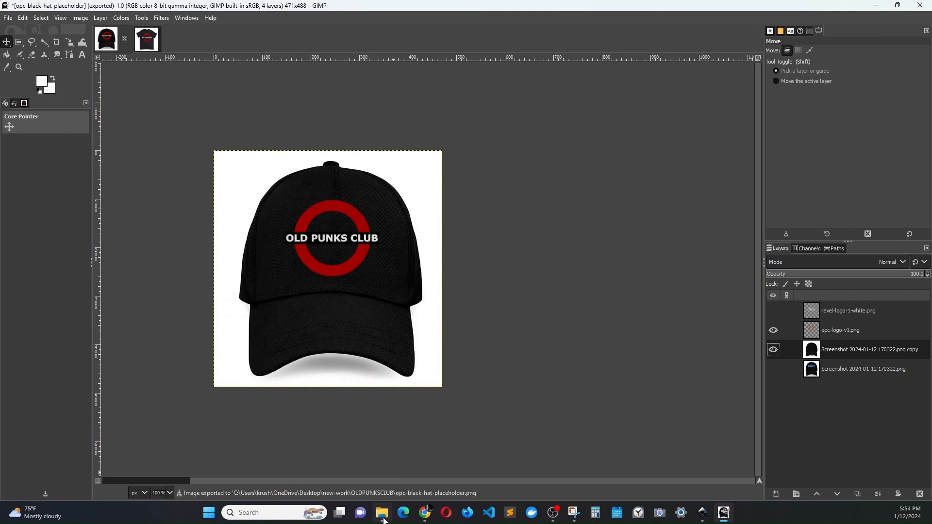
{"action": "left_click", "coordinate": [773, 331]}
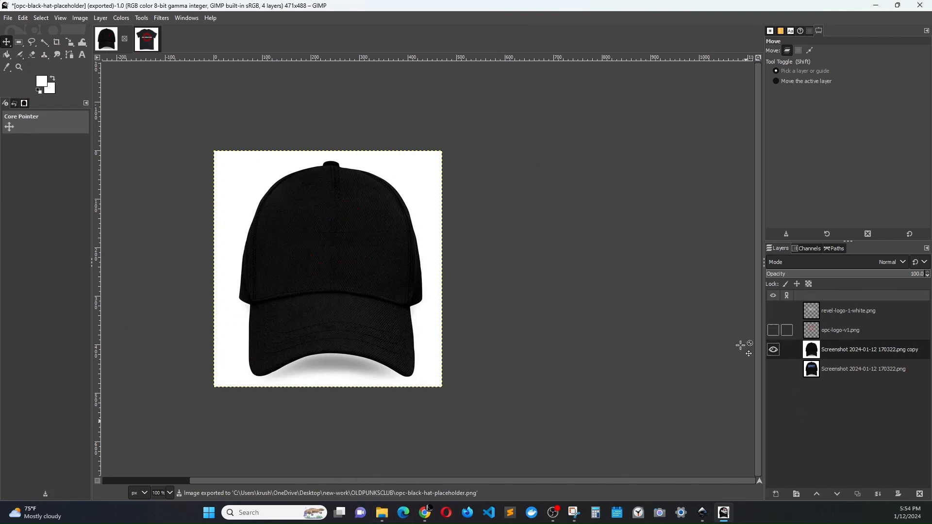
Switch to Inkscape and export the black PUNKS lettering page as punks-svg-v1.png, replacing the existing file.
{"action": "left_click", "coordinate": [381, 518]}
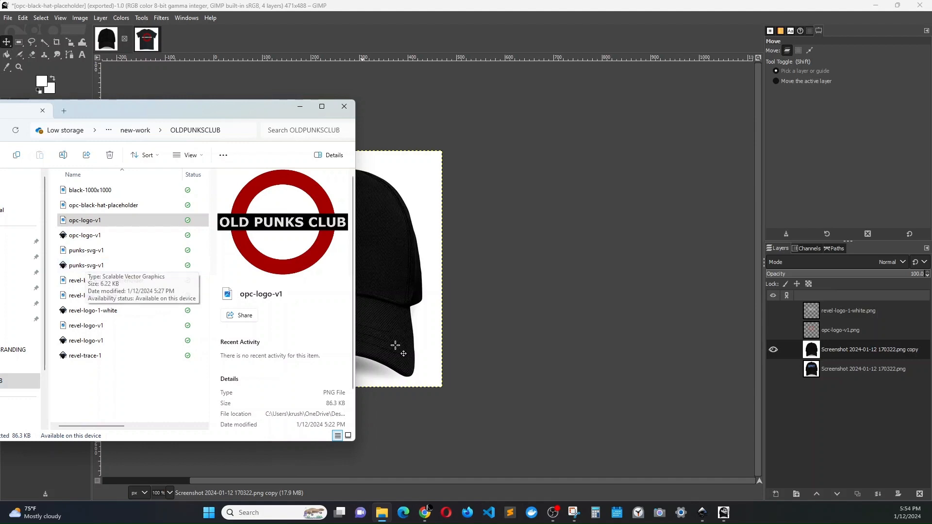
{"action": "mouse_move", "coordinate": [702, 513]}
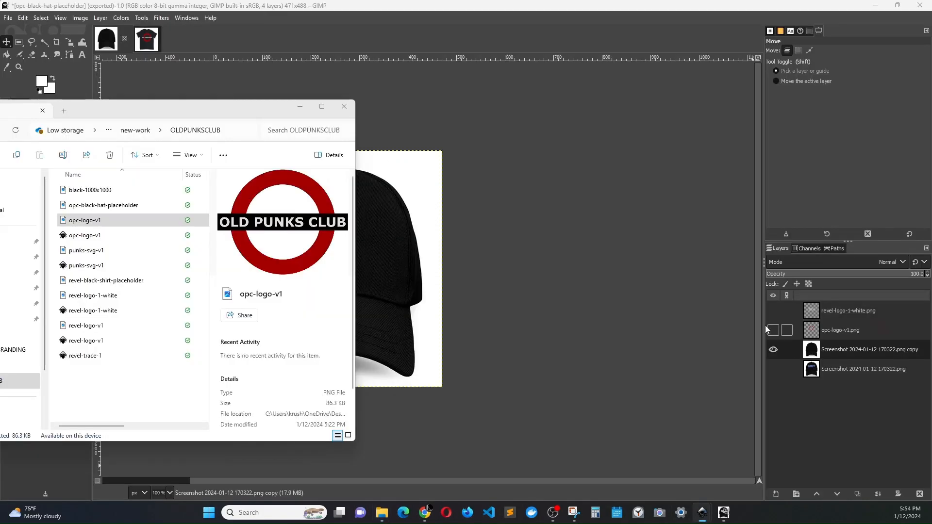
{"action": "left_click", "coordinate": [745, 478]}
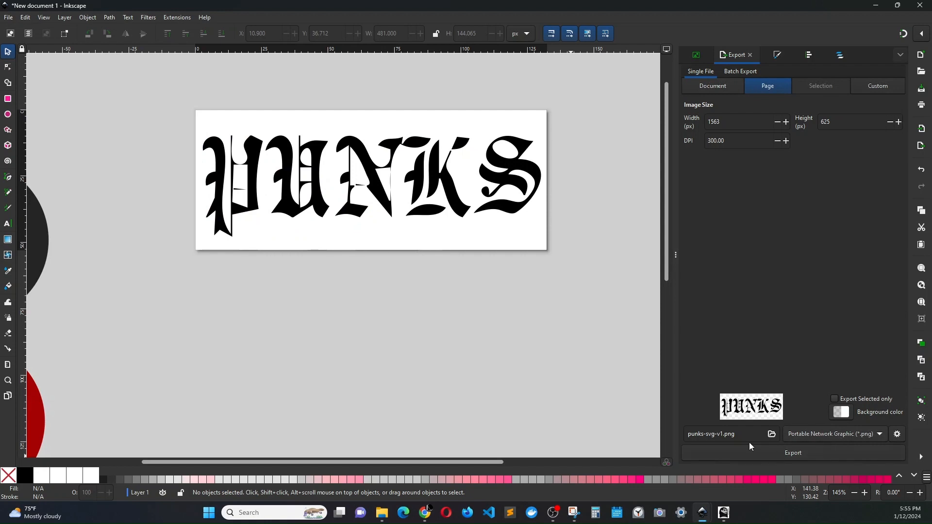
{"action": "left_click", "coordinate": [793, 453]}
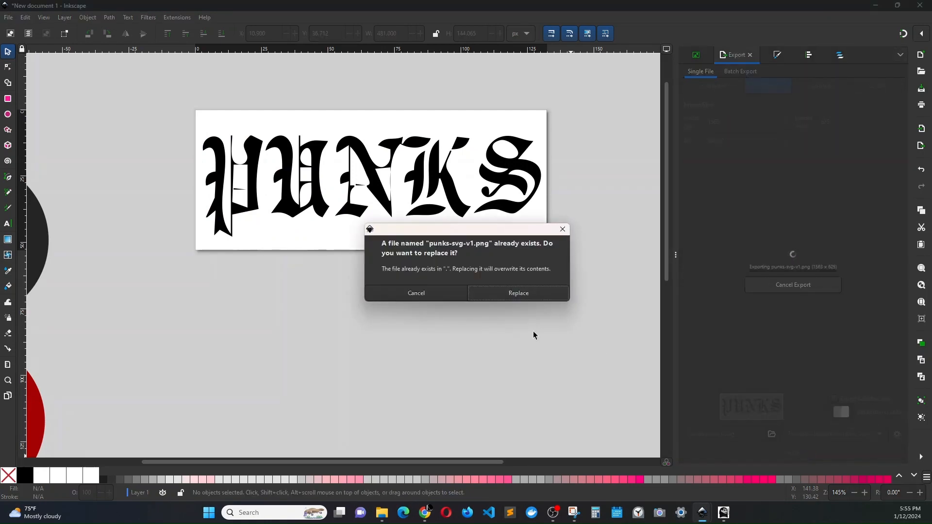
{"action": "left_click", "coordinate": [517, 292]}
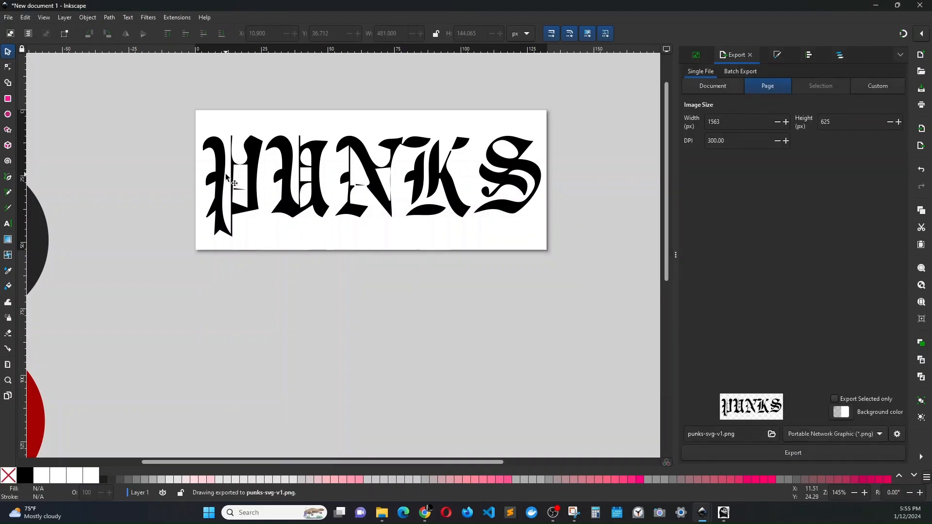
Fill the PUNKS lettering with white and export it as punks-design-white in Inkscape SVG format to the OLDPUNKSCLUB folder.
{"action": "left_click", "coordinate": [256, 174]}
{"action": "left_click", "coordinate": [84, 481]}
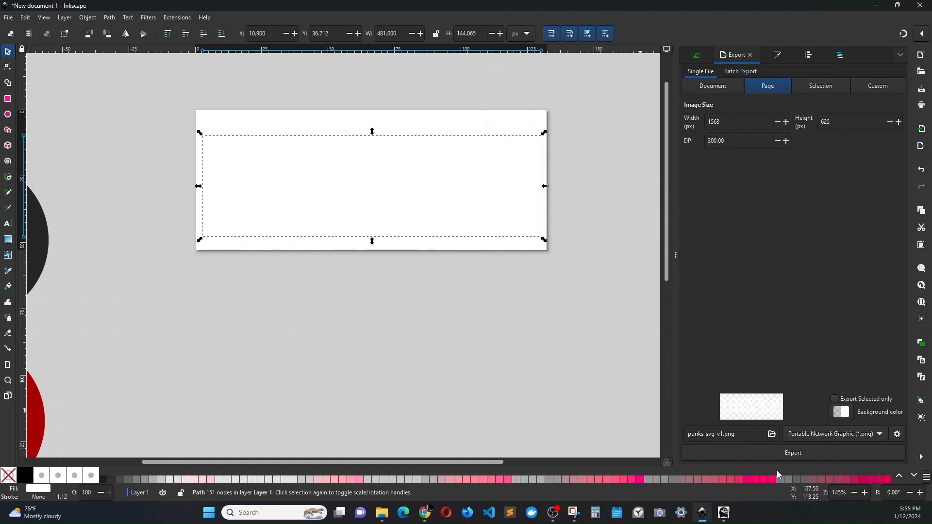
{"action": "left_click", "coordinate": [772, 436]}
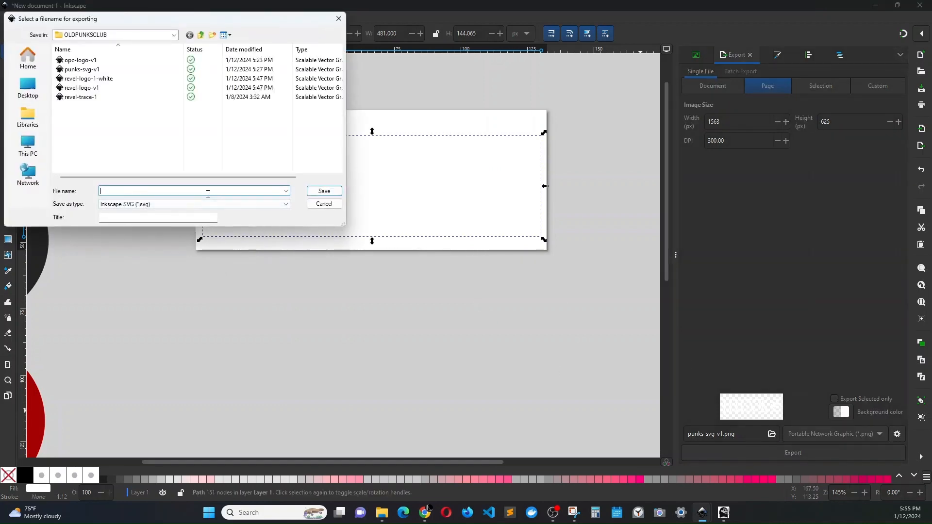
{"action": "type", "text": "punks-"}
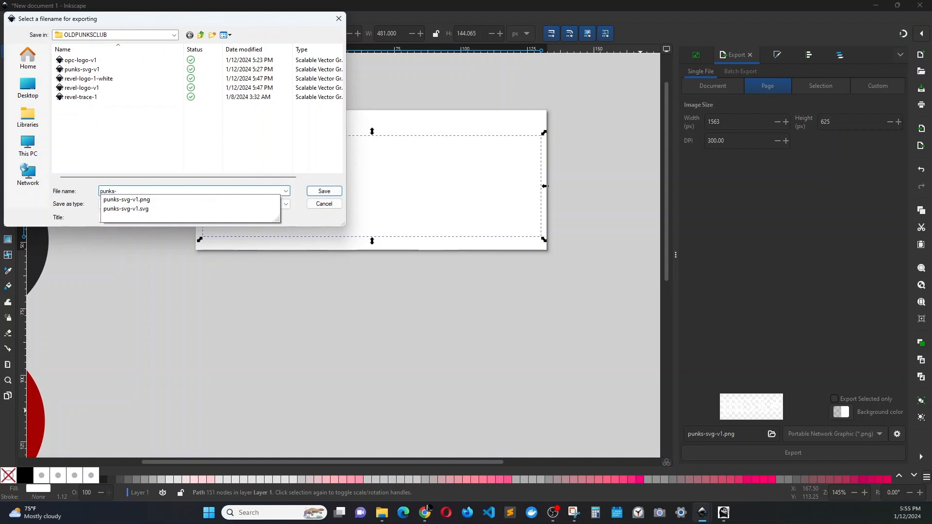
{"action": "type", "text": "design-whi"}
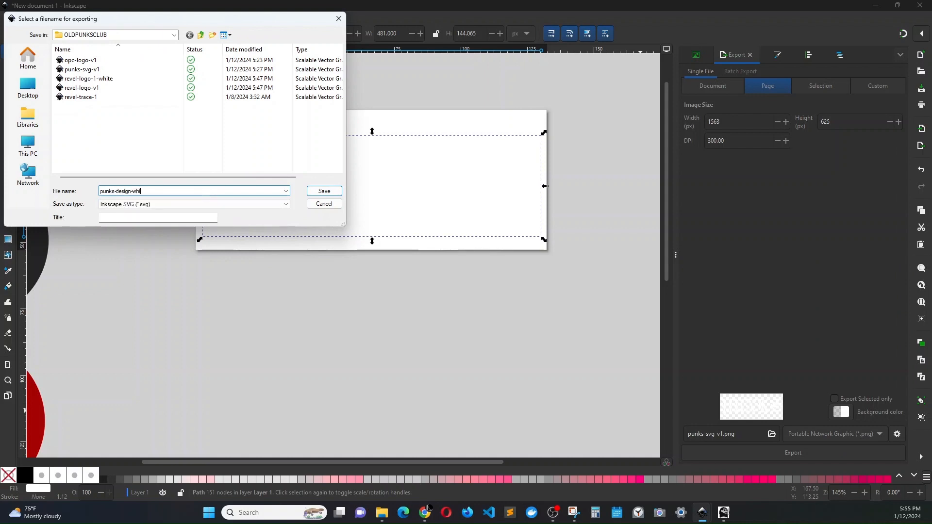
{"action": "type", "text": "te"}
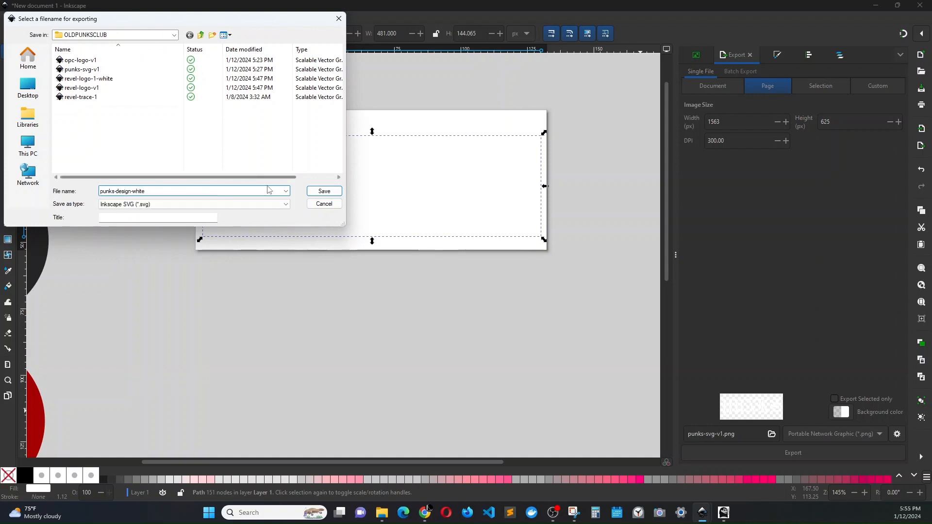
{"action": "left_click", "coordinate": [324, 191]}
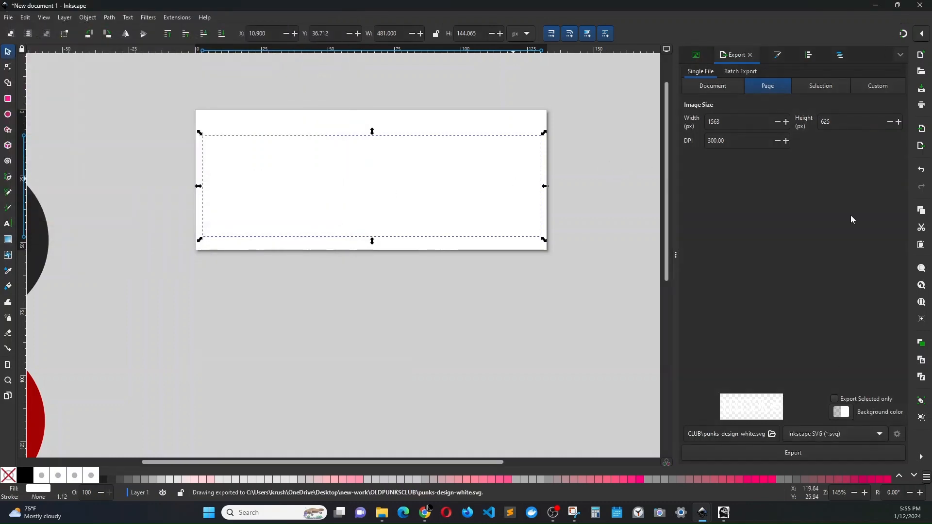
Export the white lettering as punks-design-white.png, and return to GIMP's cap image with the OLDPUNKSCLUB folder window shifted aside.
{"action": "left_click", "coordinate": [842, 437]}
{"action": "left_click", "coordinate": [834, 450]}
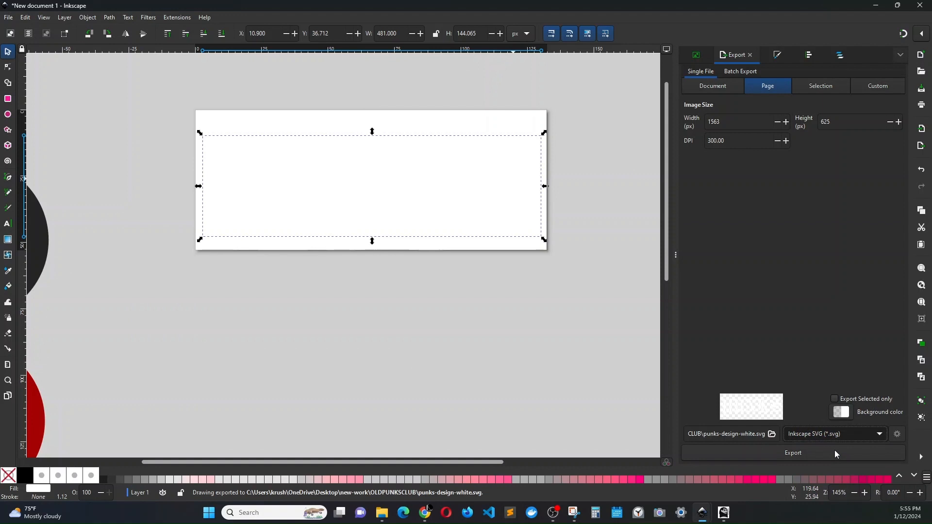
{"action": "left_click", "coordinate": [795, 453]}
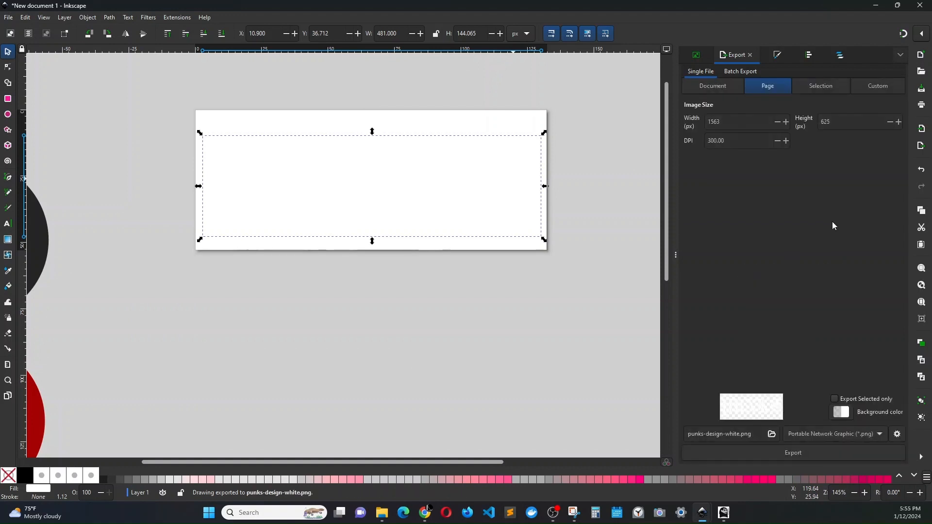
{"action": "left_click", "coordinate": [873, 6]}
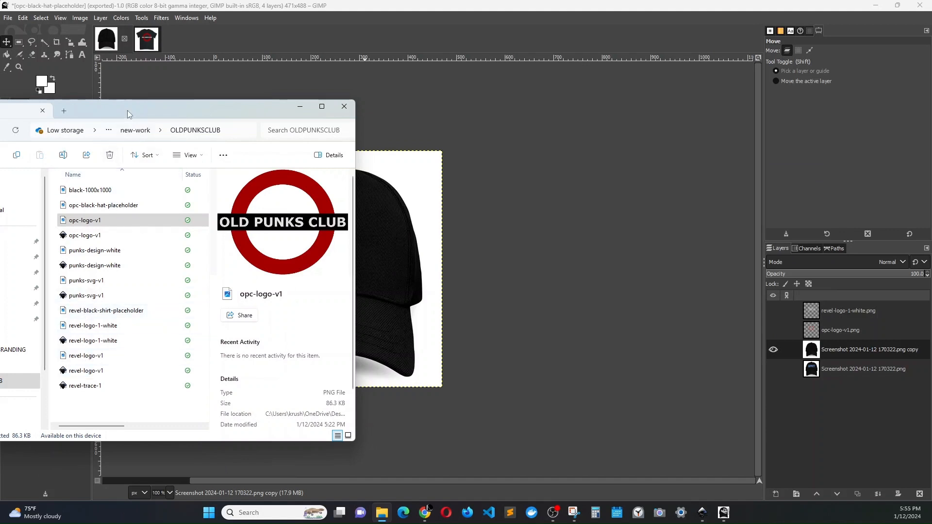
{"action": "left_click_drag", "start_coordinate": [127, 109], "coordinate": [64, 106]}
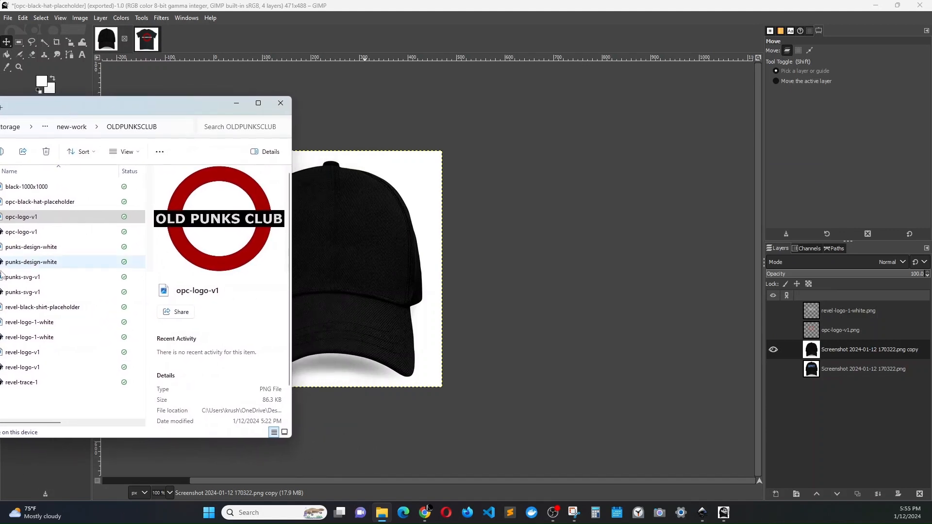
Add punks-design-white.png from the OLDPUNKSCLUB folder to the cap image as a new layer above the cap.
{"action": "left_click", "coordinate": [13, 247]}
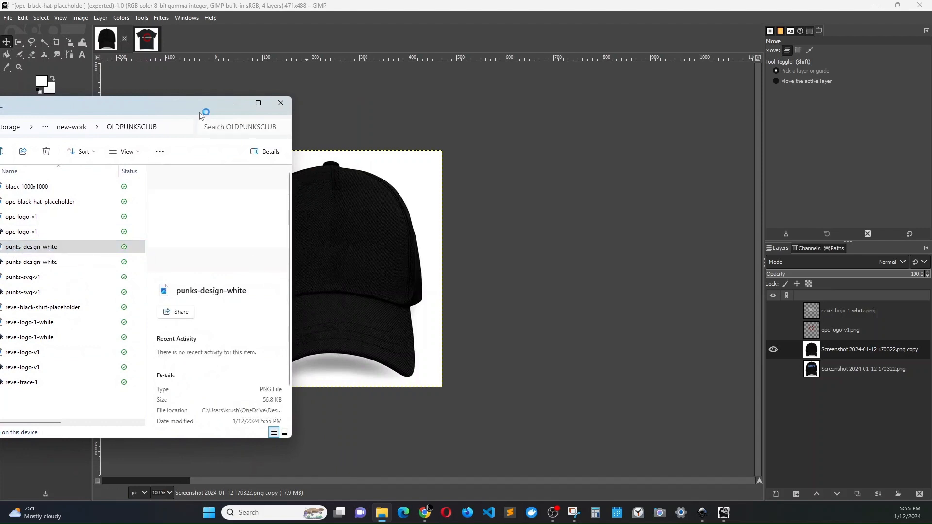
{"action": "left_click_drag", "start_coordinate": [200, 114], "coordinate": [233, 98]}
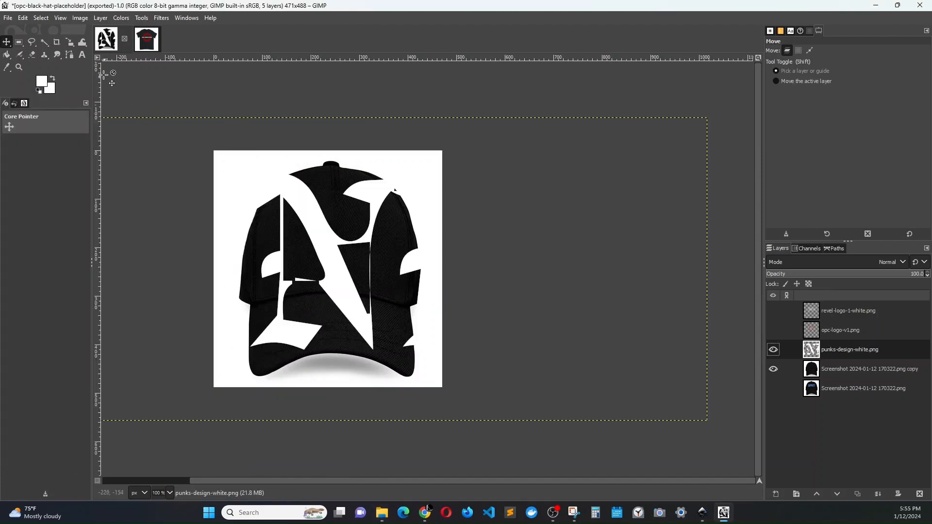
Try to scale the PUNKS lettering layer down to about 573 × 229 px, and undo the scaling.
{"action": "left_click", "coordinate": [69, 42]}
{"action": "left_click", "coordinate": [318, 250]}
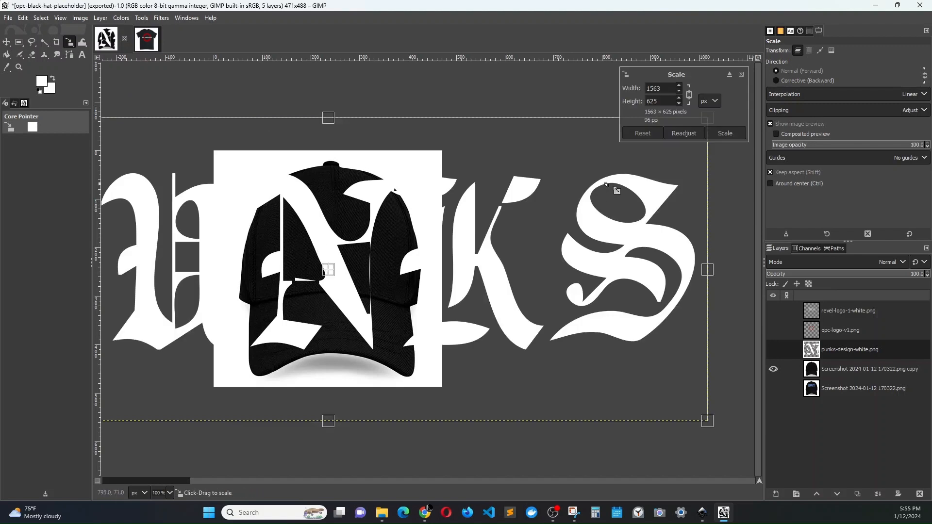
{"action": "left_click_drag", "start_coordinate": [655, 184], "coordinate": [165, 343]}
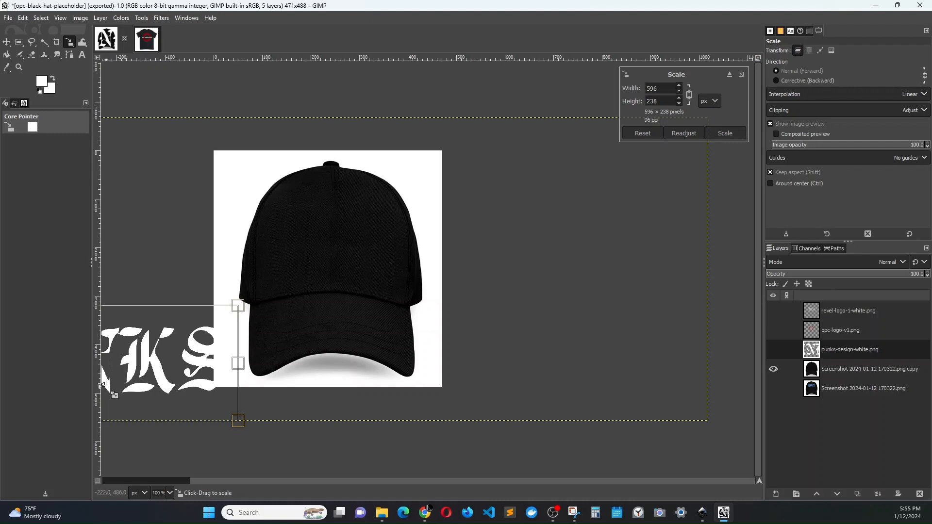
{"action": "mouse_move", "coordinate": [104, 384]}
{"action": "left_mouse_down"}
{"action": "mouse_move", "coordinate": [152, 403]}
{"action": "mouse_move", "coordinate": [93, 380]}
{"action": "left_mouse_up"}
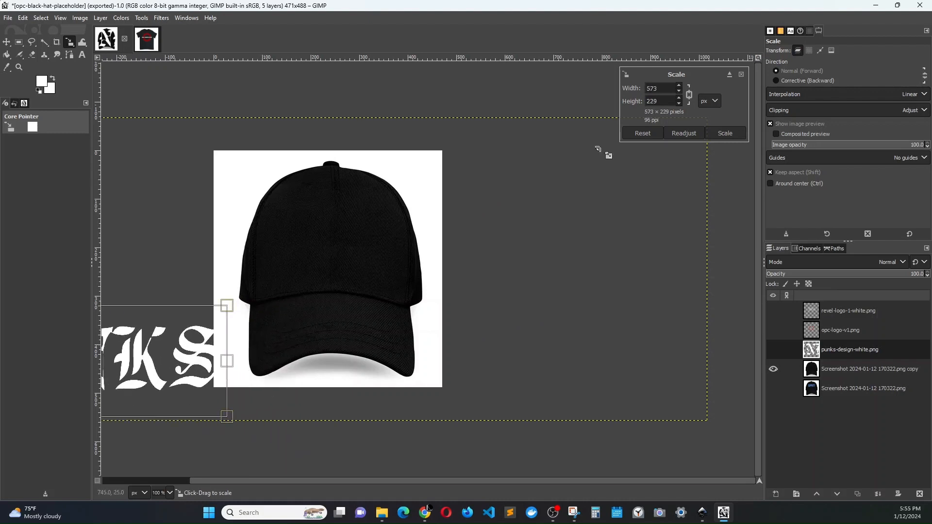
{"action": "left_click", "coordinate": [733, 133]}
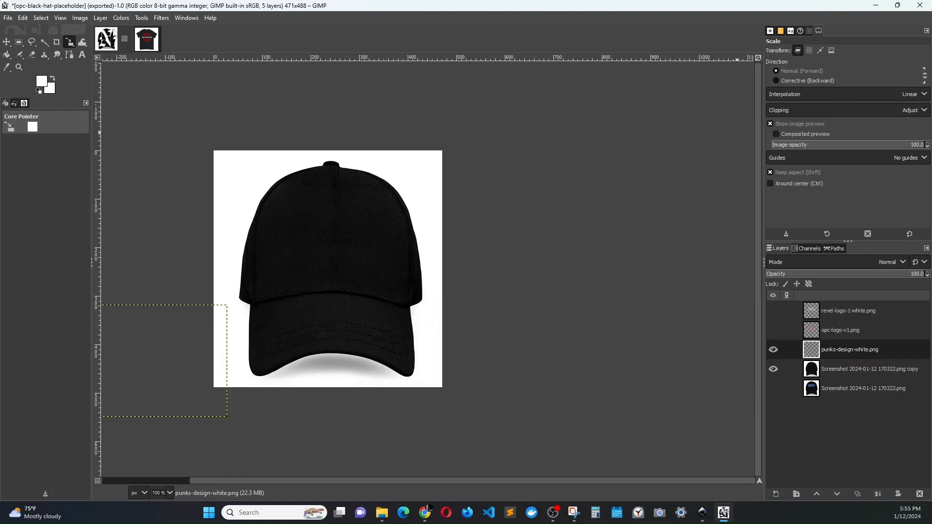
{"action": "left_click", "coordinate": [6, 42]}
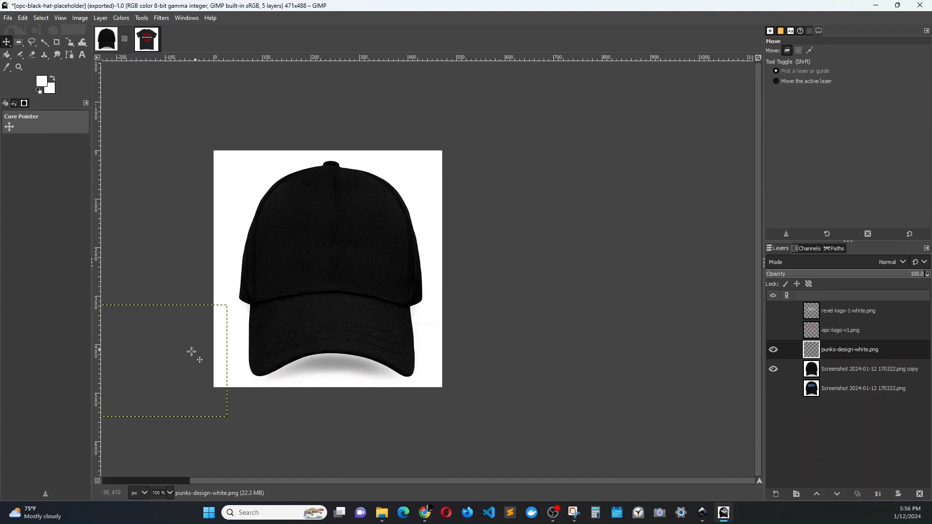
{"action": "key", "text": "ctrl+z"}
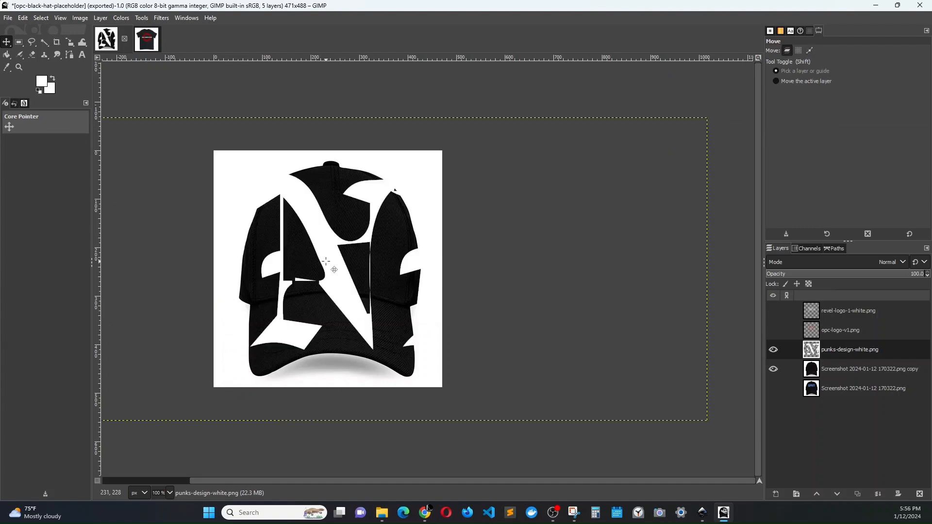
Scale the PUNKS lettering proportionally to about 303 × 121 px and move it up onto the cap's front panel.
{"action": "left_click", "coordinate": [70, 42]}
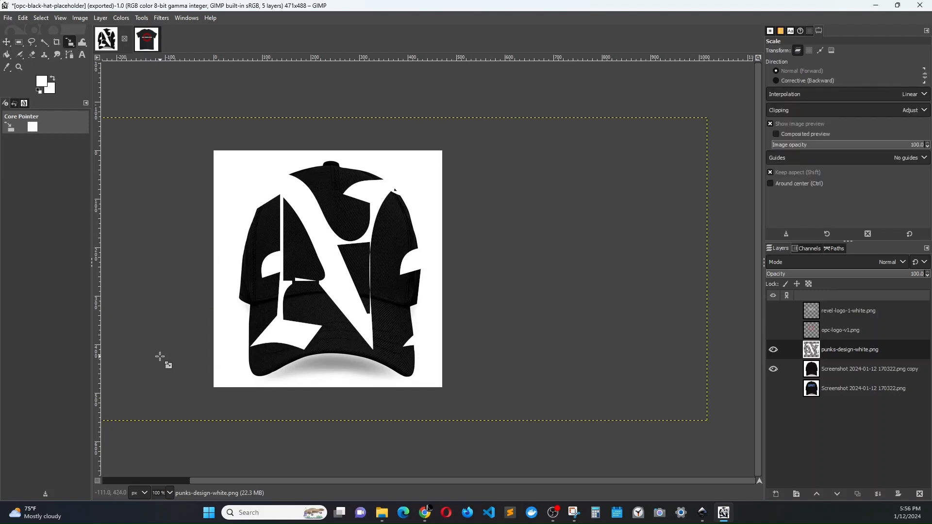
{"action": "left_click_drag", "start_coordinate": [160, 357], "coordinate": [461, 248]}
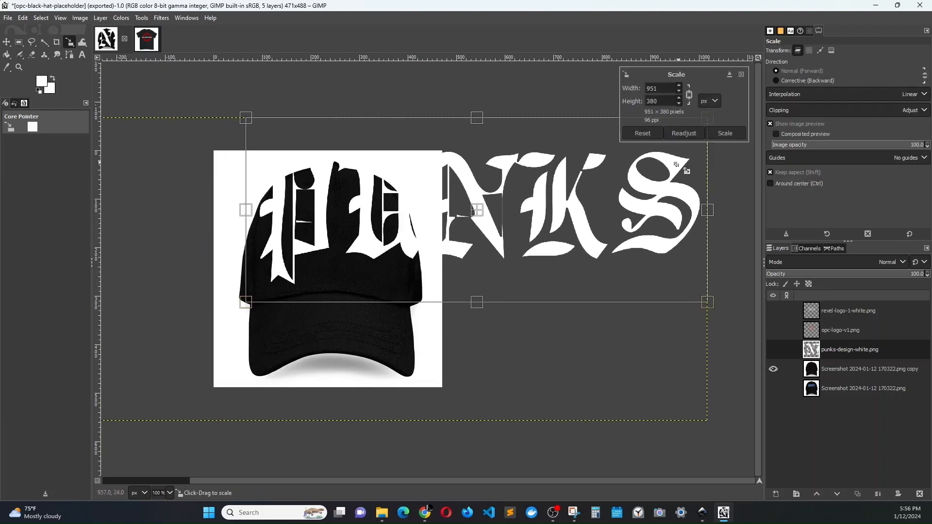
{"action": "left_click_drag", "start_coordinate": [675, 164], "coordinate": [371, 264]}
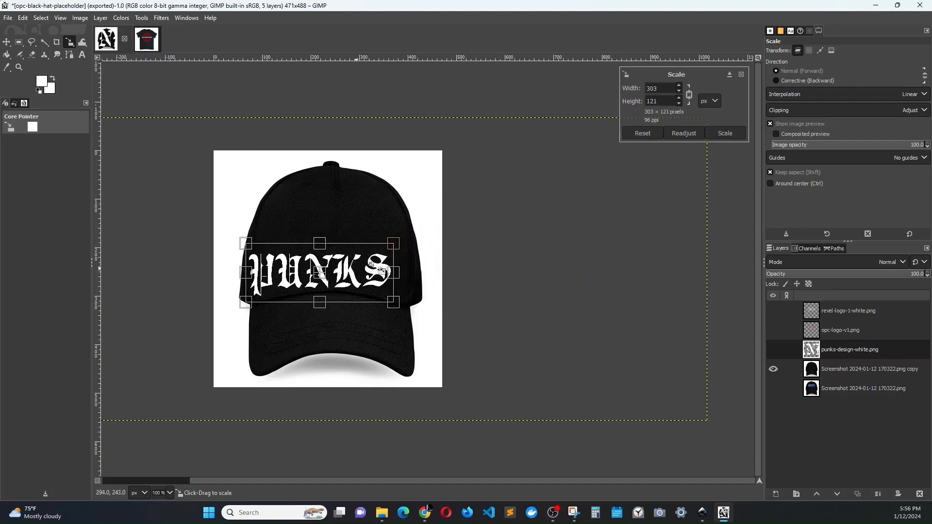
{"action": "left_click", "coordinate": [721, 134]}
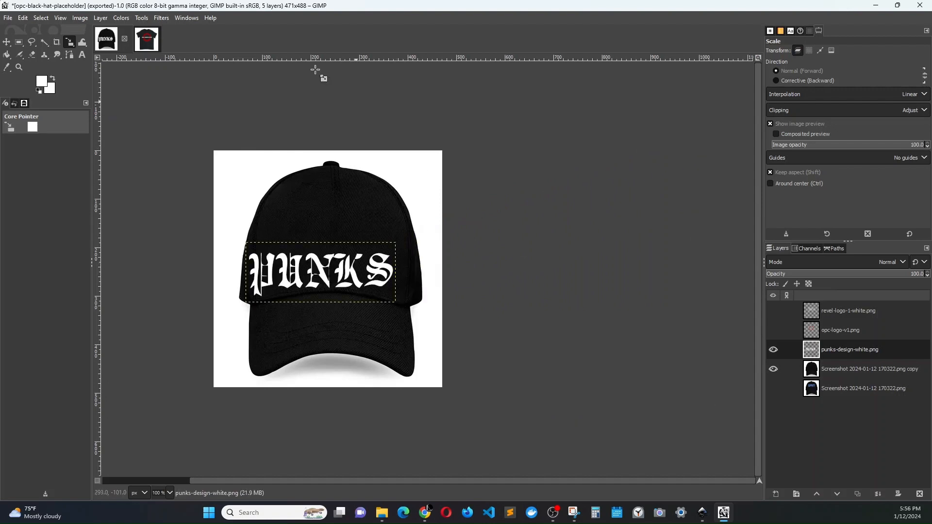
{"action": "left_click", "coordinate": [6, 42]}
{"action": "left_click_drag", "start_coordinate": [318, 266], "coordinate": [330, 241]}
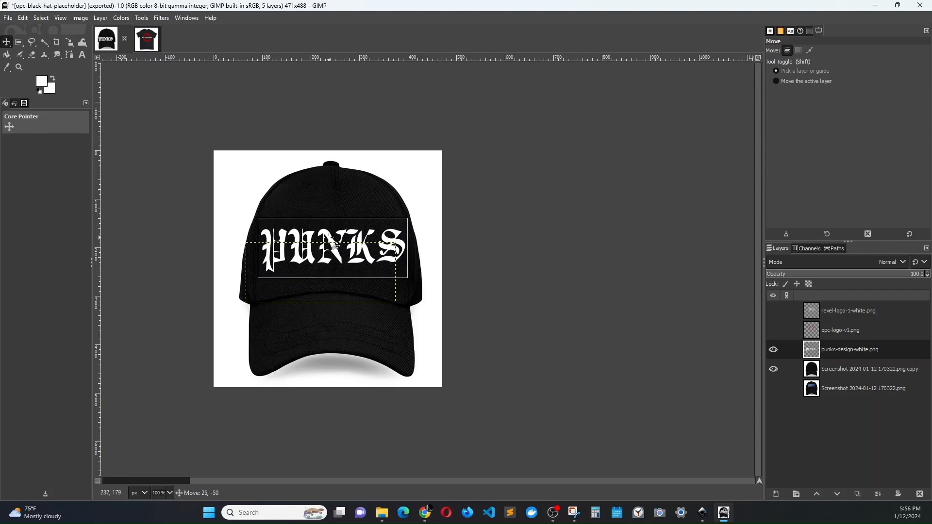
Shrink the PUNKS lettering slightly to about 297 × 119 px and center it horizontally on the cap's front.
{"action": "left_click", "coordinate": [70, 42]}
{"action": "left_click", "coordinate": [262, 237]}
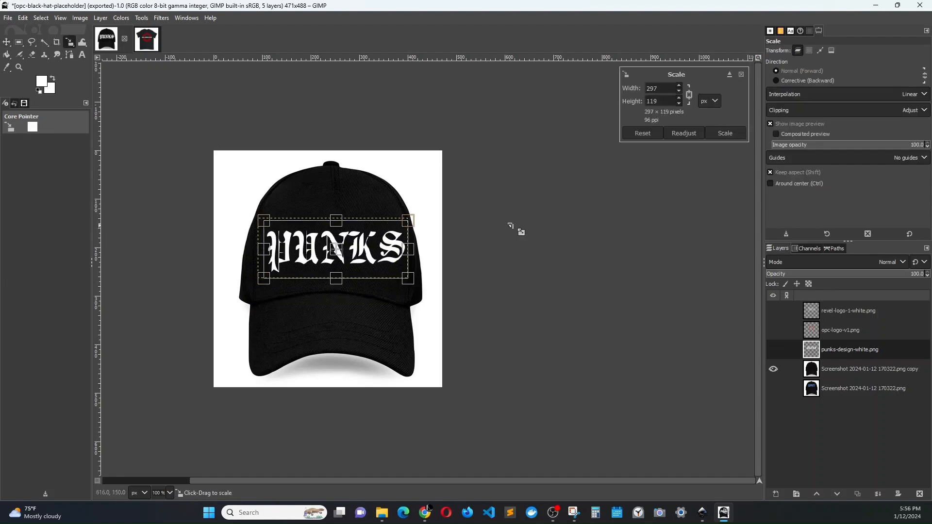
{"action": "left_click", "coordinate": [725, 133]}
{"action": "left_click", "coordinate": [7, 42]}
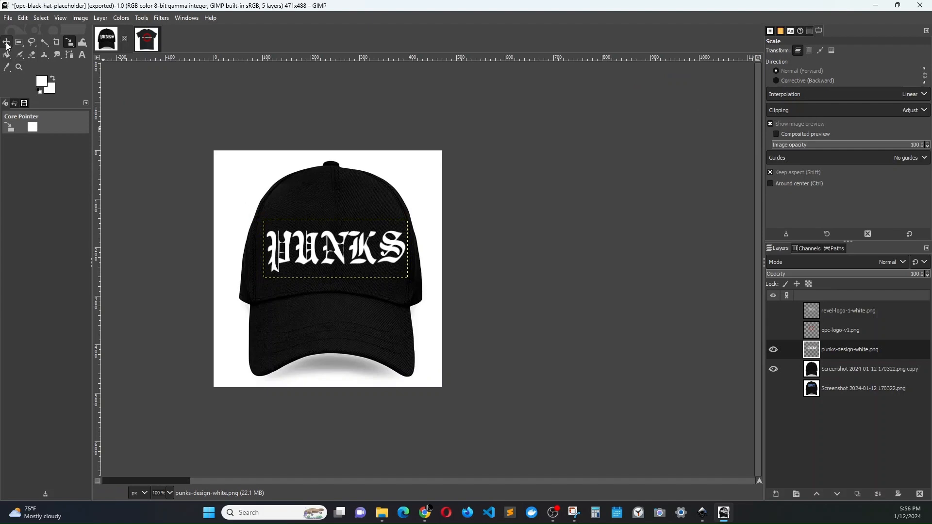
{"action": "left_click_drag", "start_coordinate": [375, 265], "coordinate": [370, 265]}
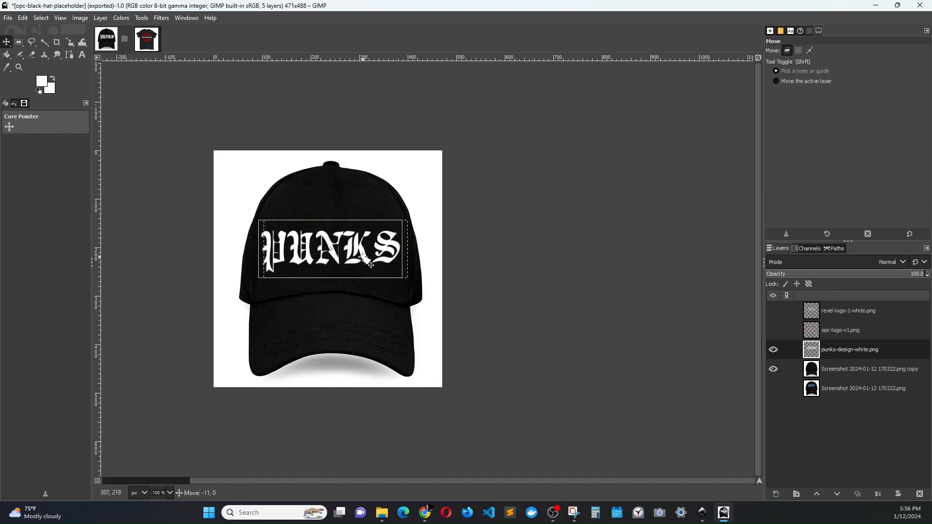
Select the cap copy layer and export the image as punks-black-hat-placeholder.png into Desktop/new-work/OLDPUNKSCLUB.
{"action": "left_click", "coordinate": [863, 374]}
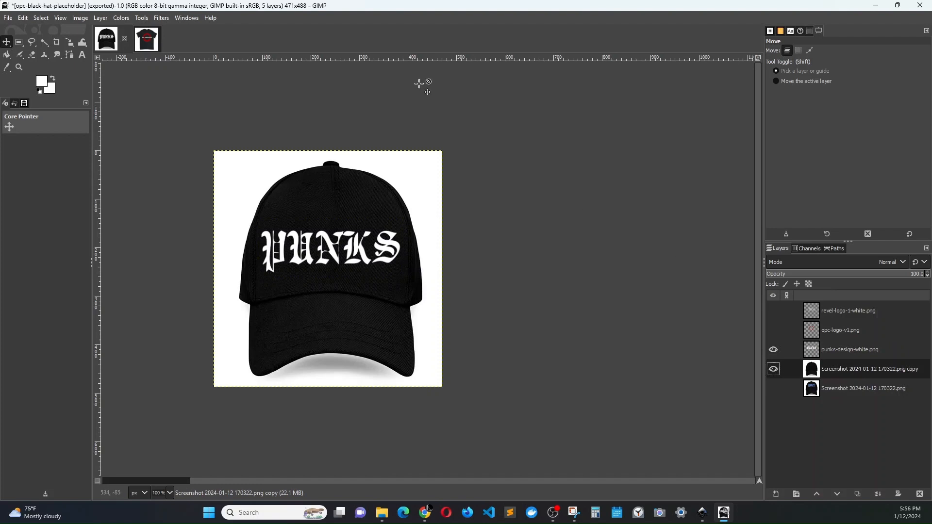
{"action": "left_click", "coordinate": [8, 18]}
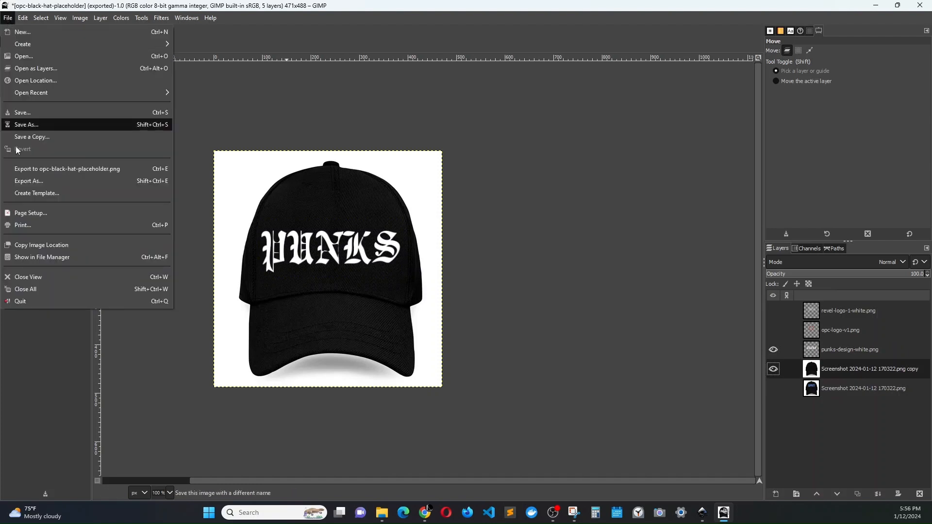
{"action": "left_click", "coordinate": [25, 181]}
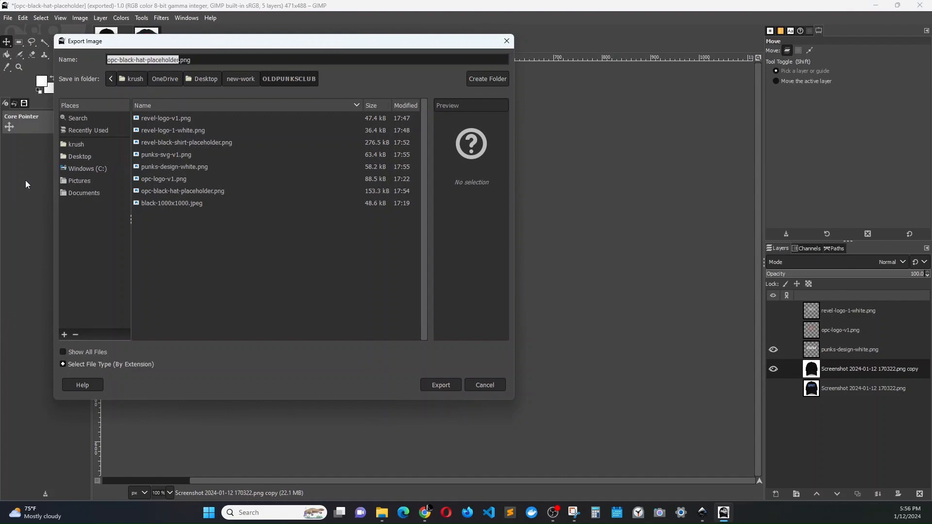
{"action": "key", "text": "Home"}
{"action": "key", "text": "shift+Right"}
{"action": "key", "text": "shift+Right"}
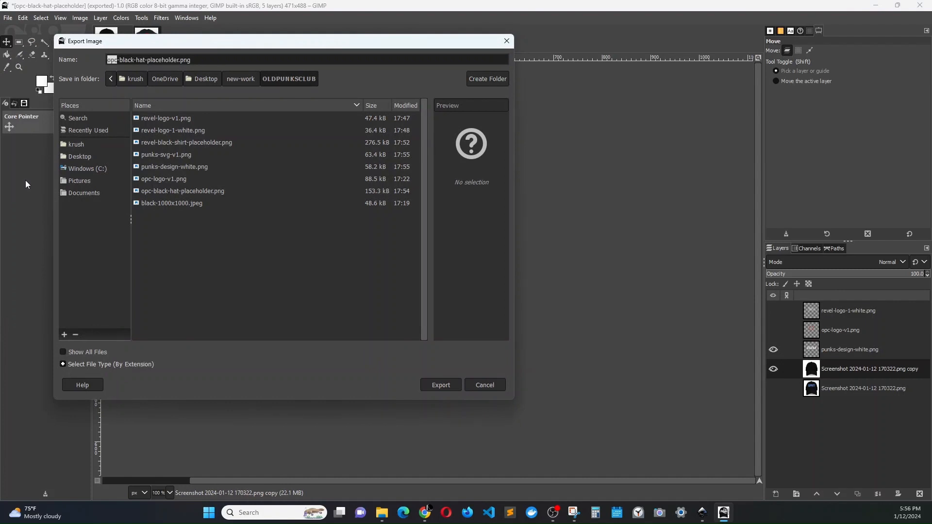
{"action": "type", "text": "punks"}
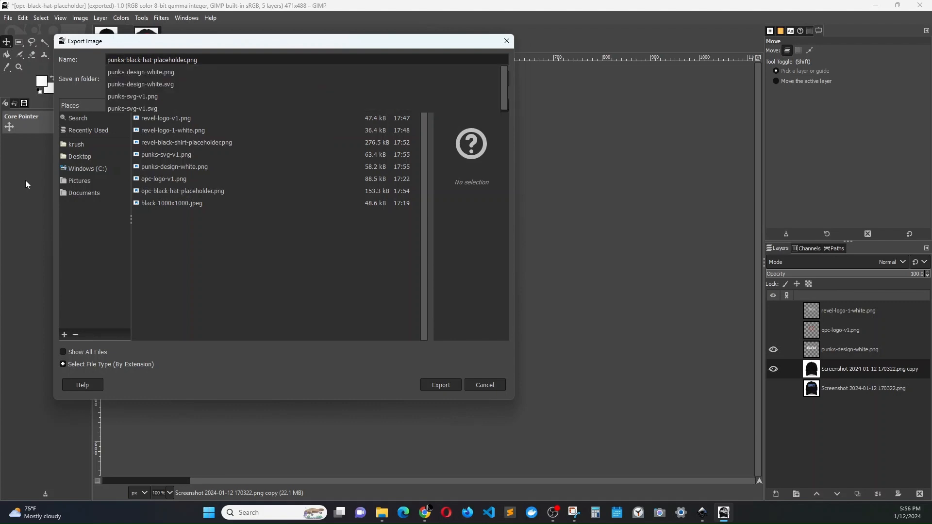
{"action": "left_click", "coordinate": [439, 390]}
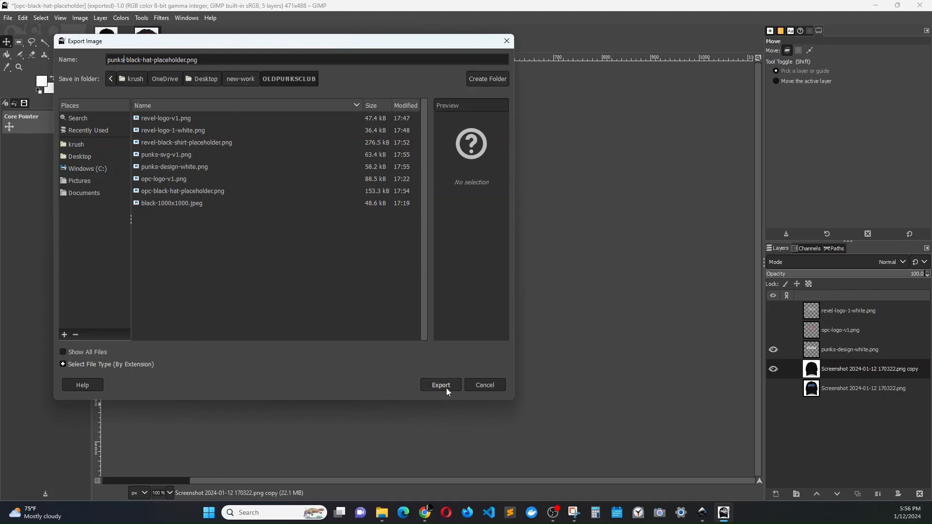
{"action": "left_click", "coordinate": [446, 388]}
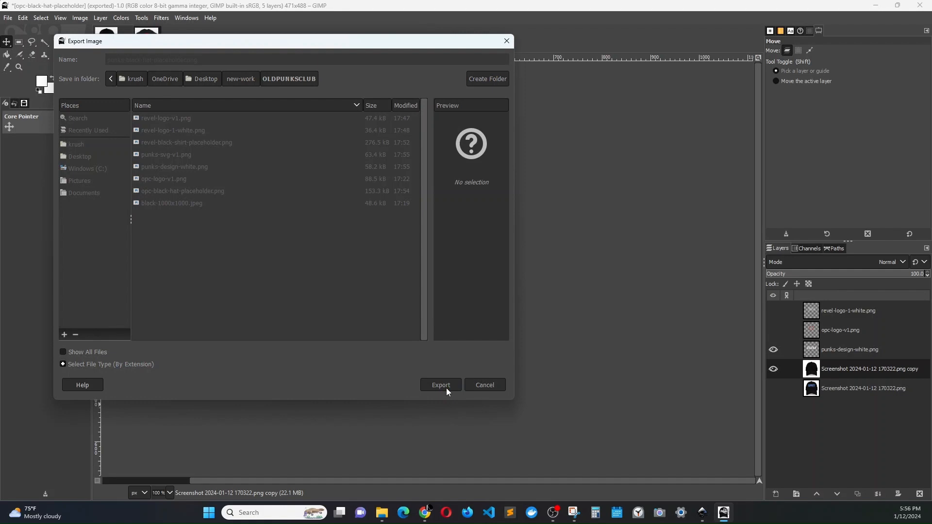
{"action": "left_click", "coordinate": [476, 385]}
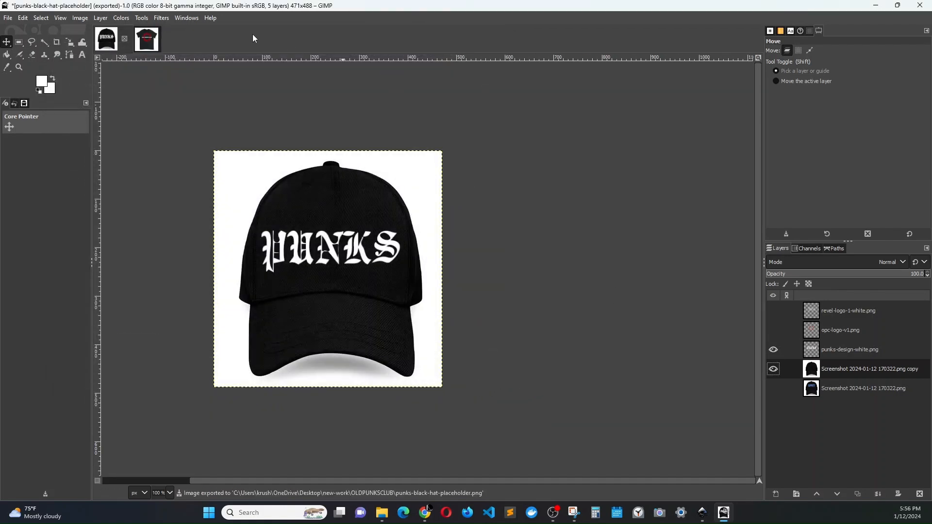
In the T-shirt image, hide the opc-logo-v1.png layer and add punks-design-white.png from the OLDPUNKSCLUB folder as a new layer.
{"action": "left_click", "coordinate": [147, 39]}
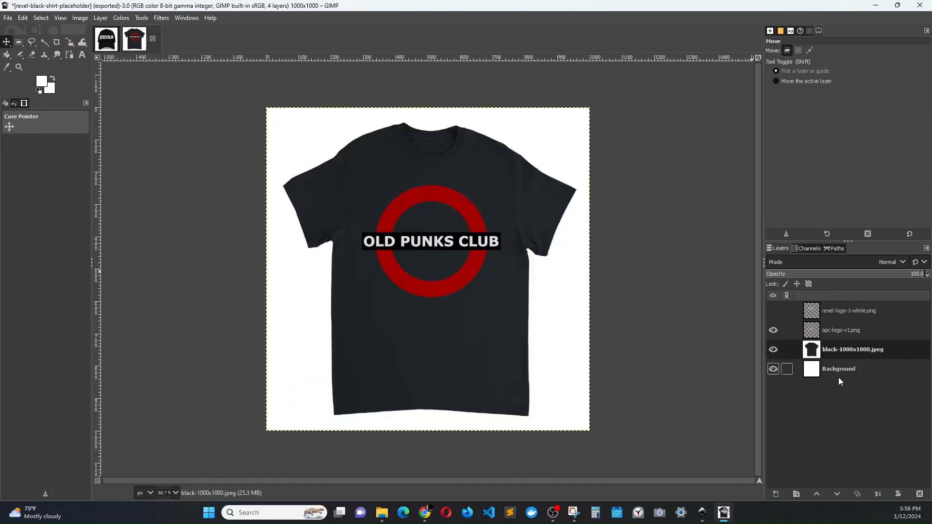
{"action": "left_click", "coordinate": [774, 330]}
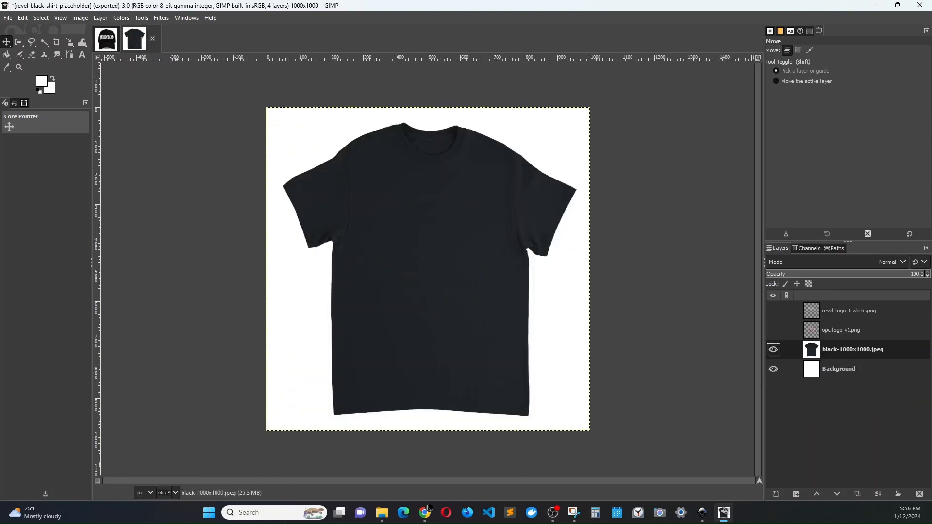
{"action": "left_click", "coordinate": [375, 515]}
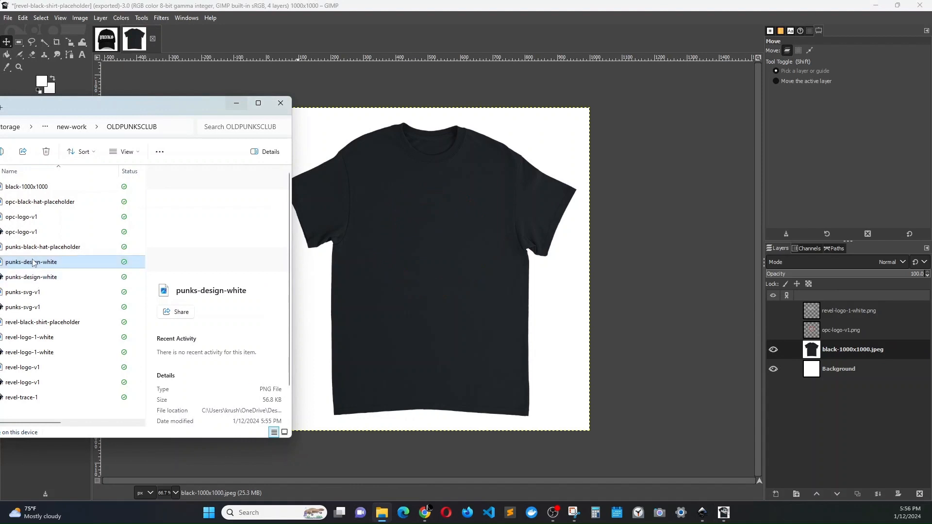
{"action": "left_click_drag", "start_coordinate": [31, 260], "coordinate": [450, 262]}
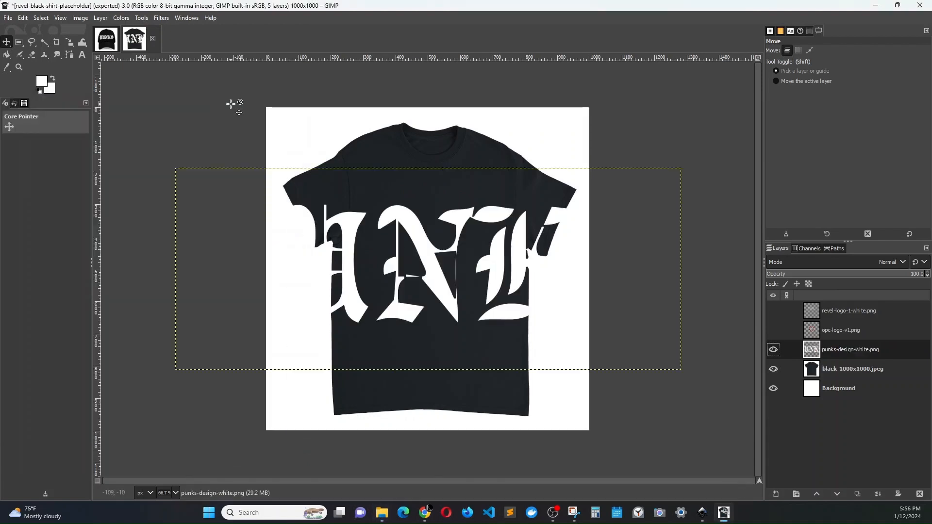
Scale the PUNKS lettering layer down proportionally until it fits within the width of the shirt's chest.
{"action": "left_click", "coordinate": [69, 42]}
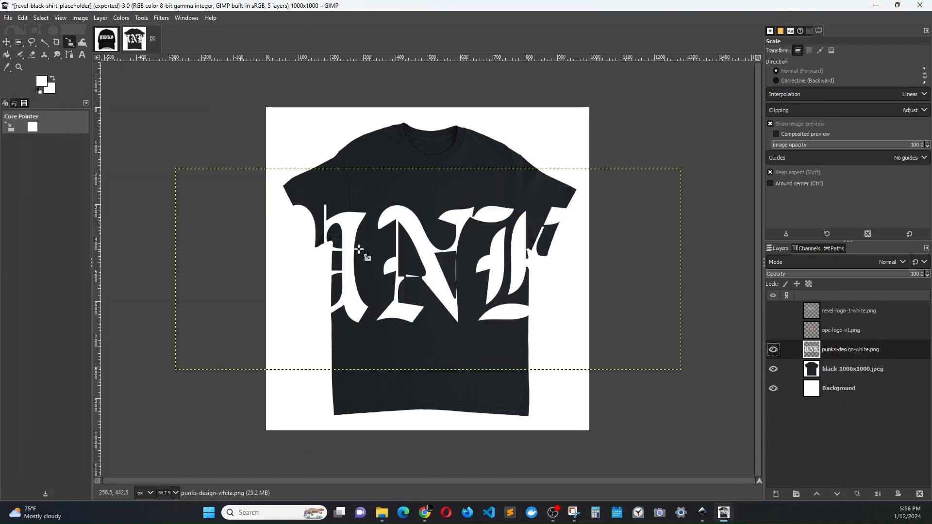
{"action": "left_click", "coordinate": [335, 227]}
{"action": "left_click_drag", "start_coordinate": [287, 262], "coordinate": [431, 319]}
{"action": "left_click_drag", "start_coordinate": [670, 338], "coordinate": [487, 276]}
{"action": "left_click", "coordinate": [724, 135]}
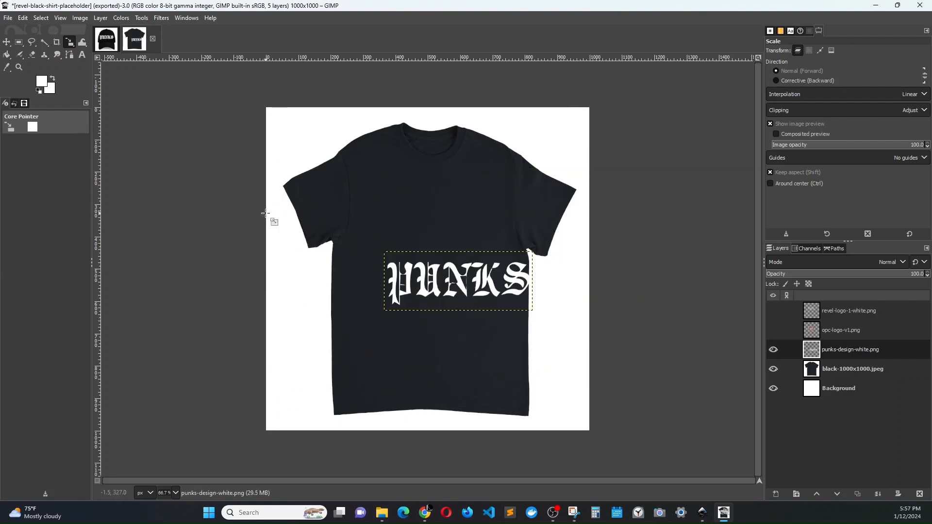
Move the PUNKS lettering up and center it on the shirt's upper chest.
{"action": "left_click", "coordinate": [6, 42]}
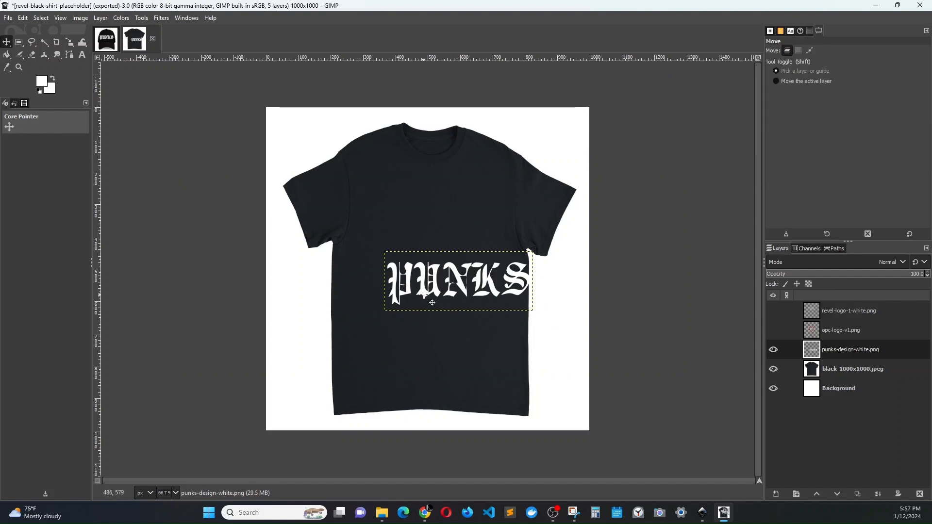
{"action": "left_click_drag", "start_coordinate": [426, 295], "coordinate": [396, 237]}
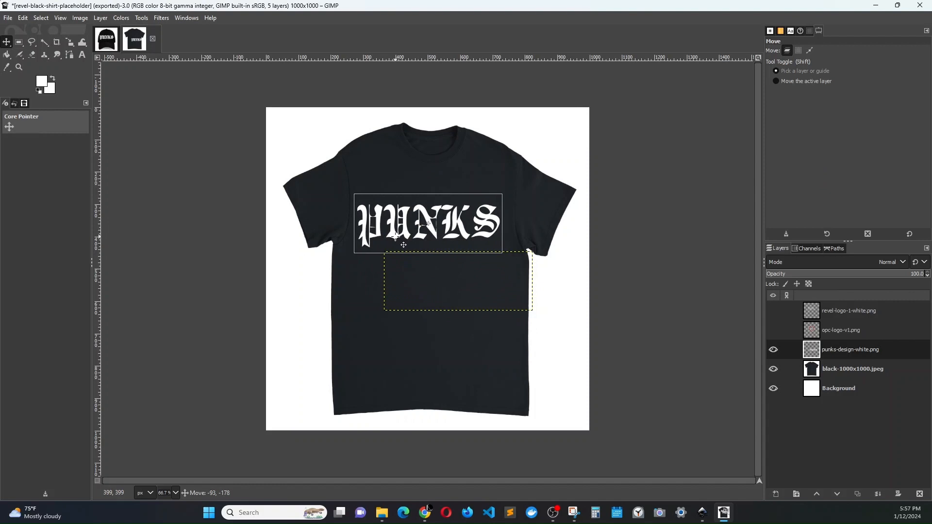
{"action": "left_click_drag", "start_coordinate": [396, 237], "coordinate": [397, 234]}
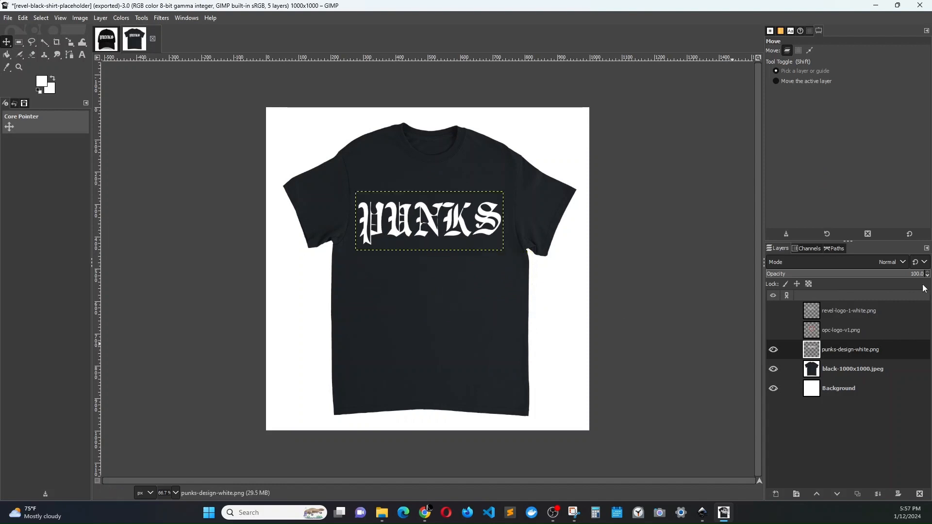
Select the black-1000x1000.jpeg shirt layer and name the image export punks-black-shirt-placeholder.png in the OLDPUNKSCLUB folder.
{"action": "left_click", "coordinate": [891, 371]}
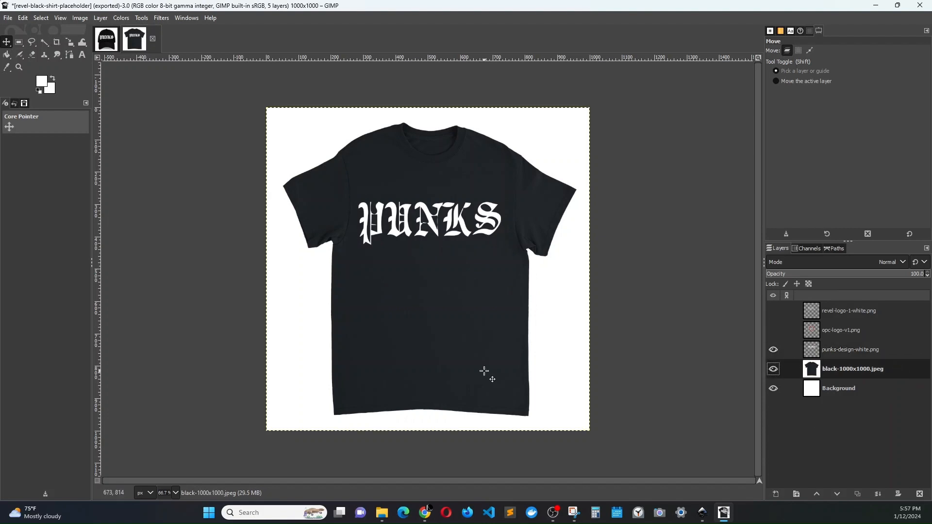
{"action": "left_click", "coordinate": [8, 18]}
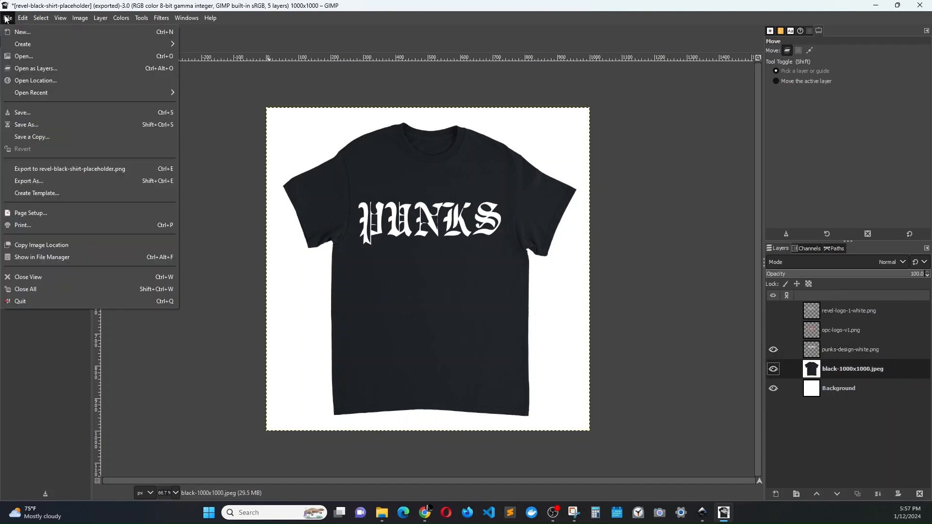
{"action": "left_click", "coordinate": [35, 182]}
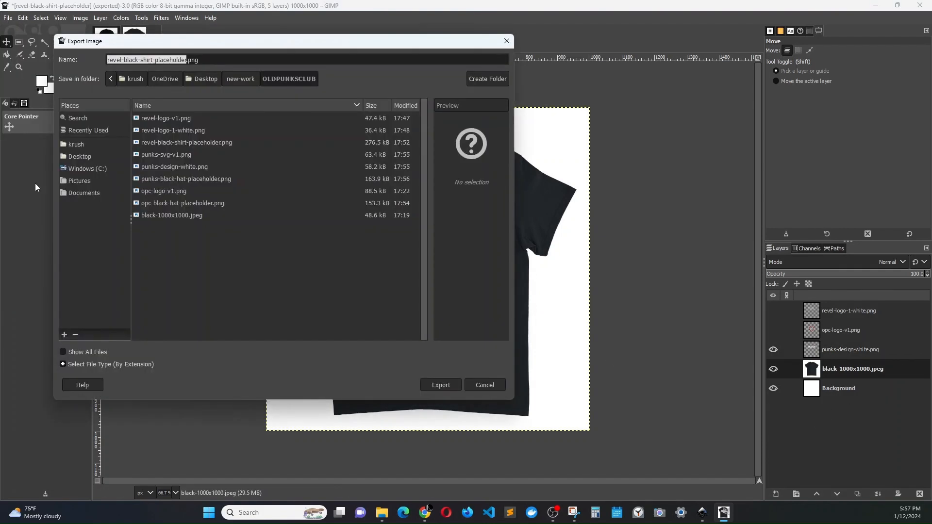
{"action": "type", "text": "pnk"}
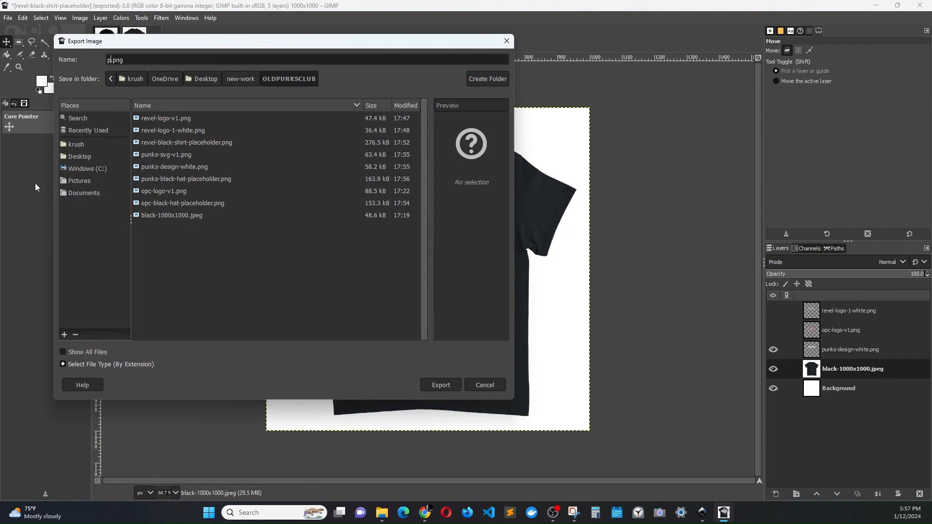
{"action": "key", "text": "BackSpace"}
{"action": "key", "text": "BackSpace"}
{"action": "type", "text": "unks-"}
{"action": "type", "text": "black-shirt"}
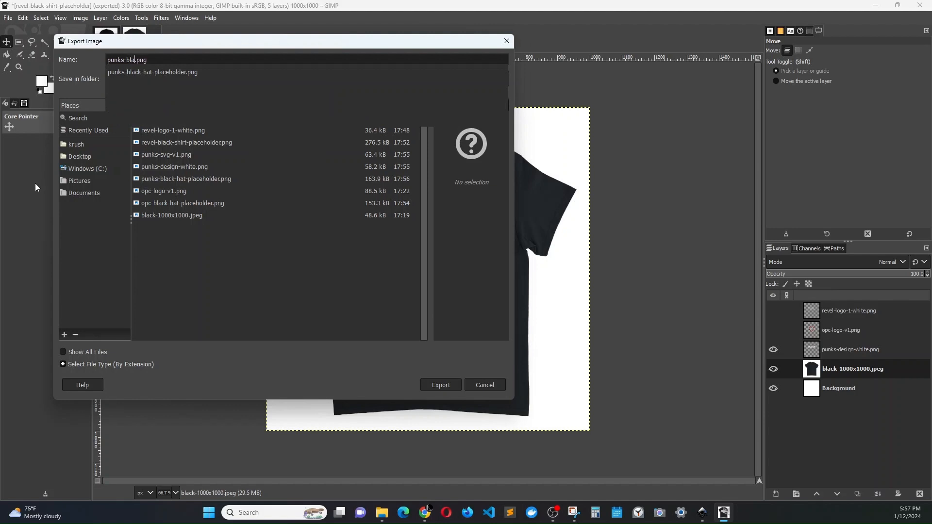
{"action": "type", "text": "-plaegol"}
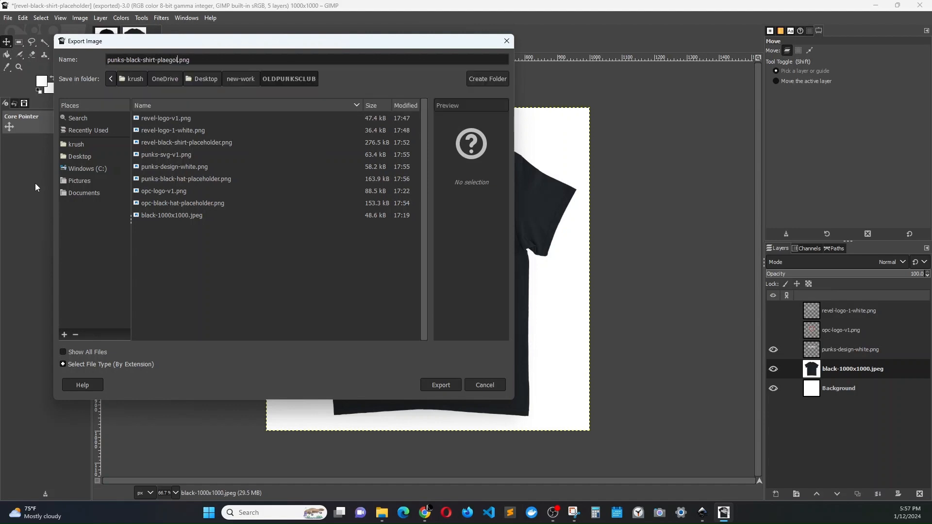
{"action": "key", "text": "BackSpace"}
{"action": "key", "text": "BackSpace"}
{"action": "key", "text": "BackSpace"}
{"action": "key", "text": "BackSpace"}
{"action": "type", "text": "ceholder"}
Export the PUNKS T-shirt mockup to the named file, accepting the default PNG options.
{"action": "left_click", "coordinate": [443, 386]}
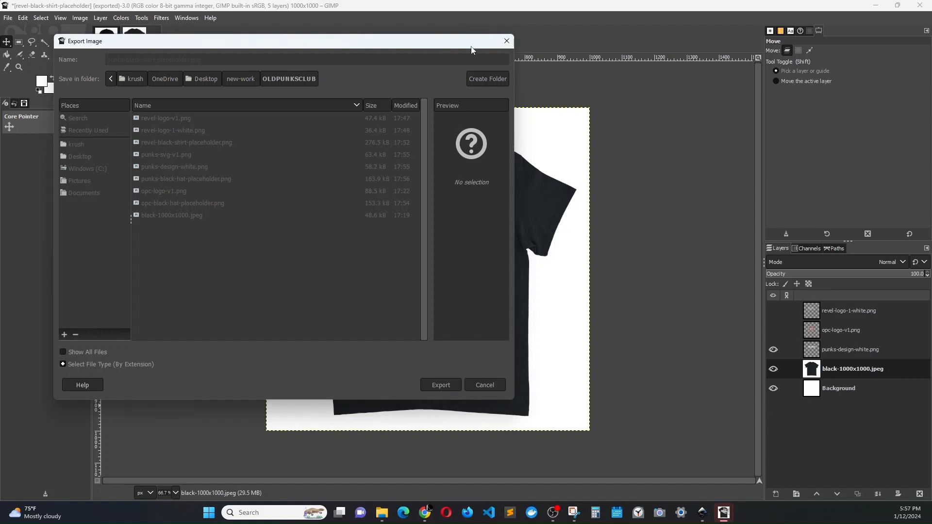
{"action": "left_click_drag", "start_coordinate": [472, 47], "coordinate": [546, 79]}
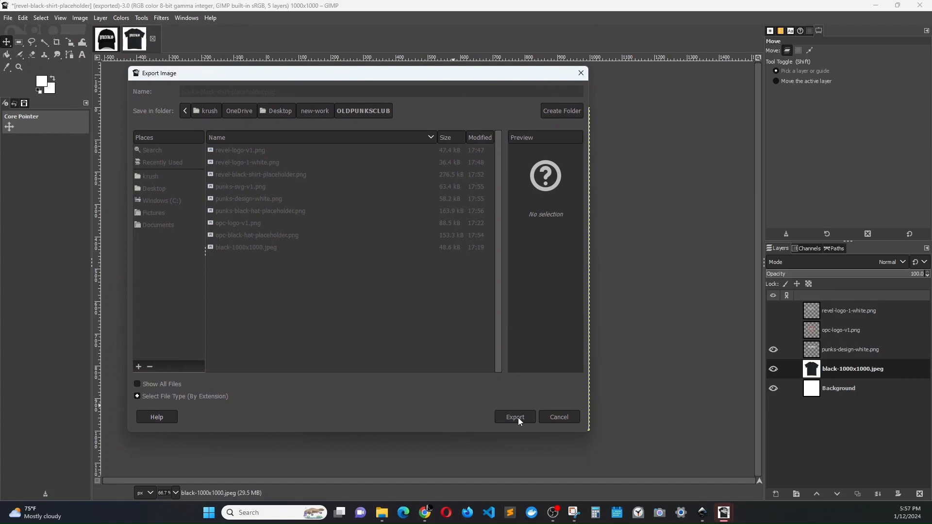
{"action": "mouse_move", "coordinate": [723, 513]}
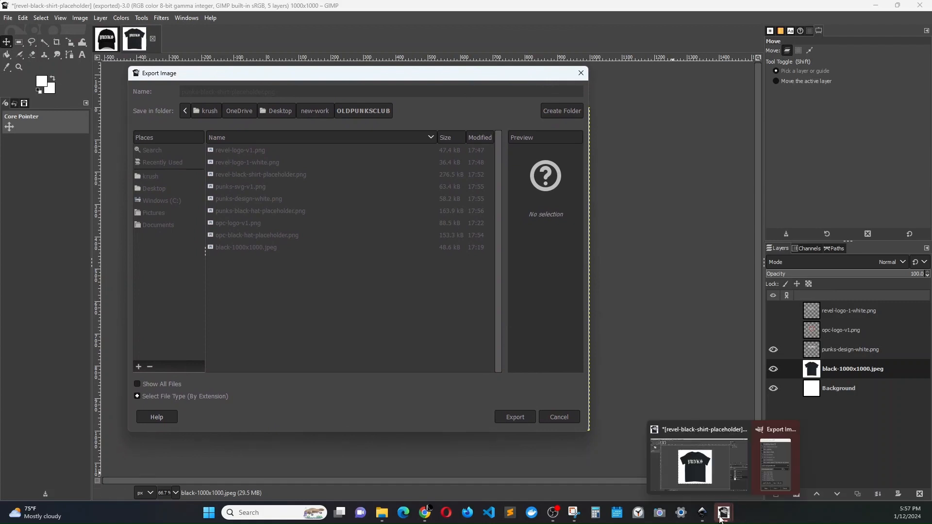
{"action": "left_click", "coordinate": [777, 466]}
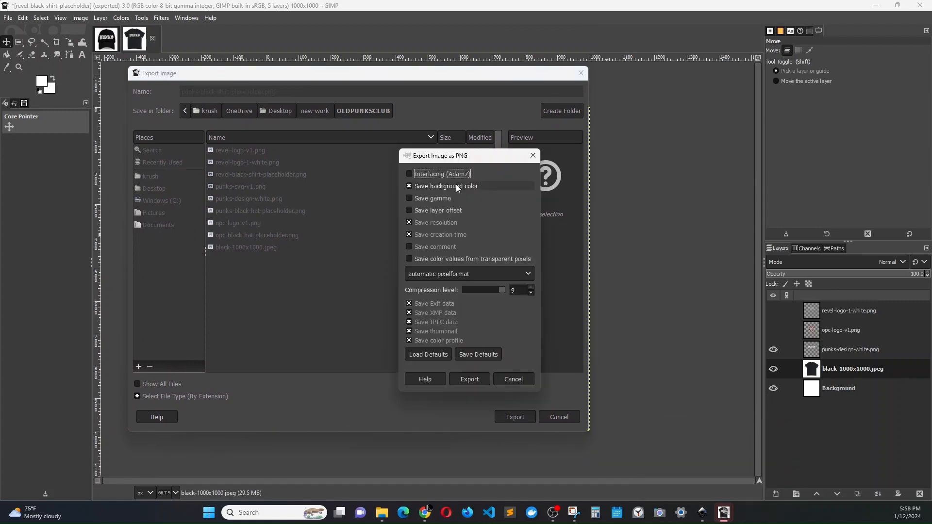
{"action": "left_click", "coordinate": [474, 377]}
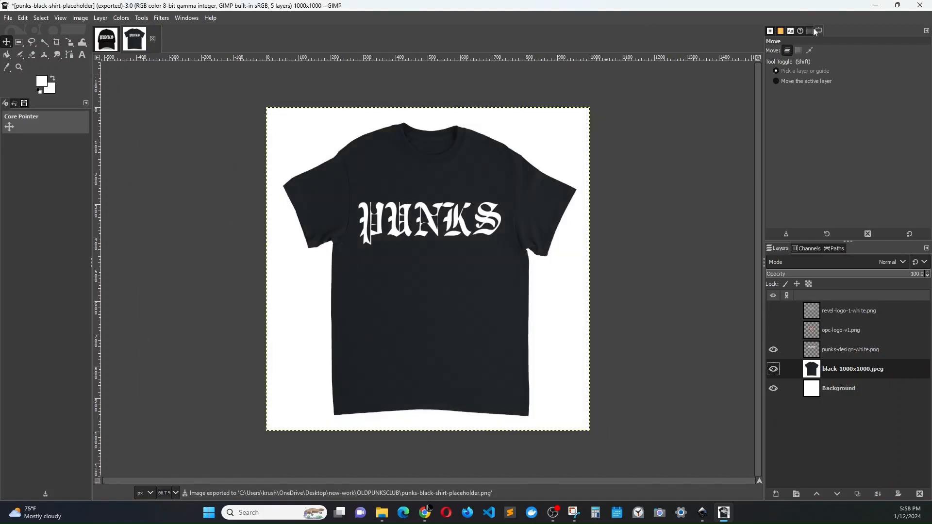
Switch to the OLDPUNKSCLUB folder in File Explorer and move its window fully onto the screen.
{"action": "left_click", "coordinate": [876, 5]}
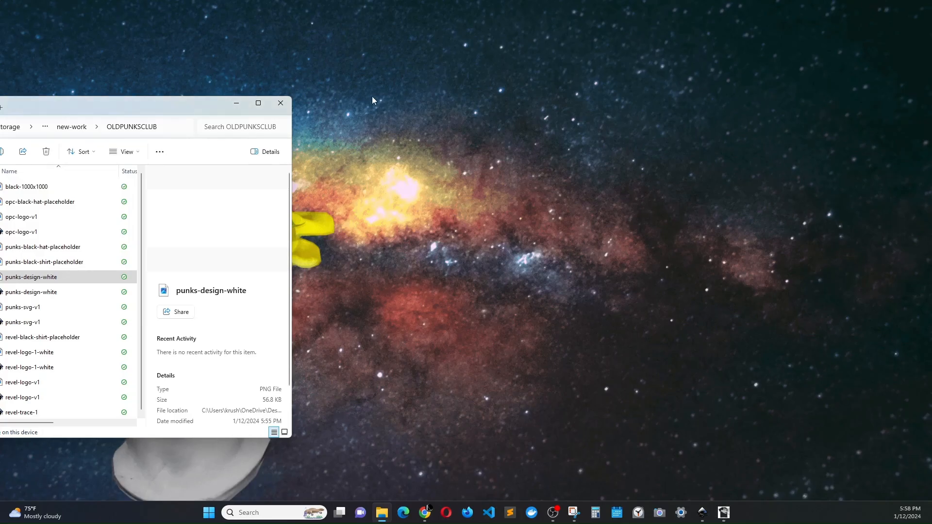
{"action": "left_click_drag", "start_coordinate": [145, 109], "coordinate": [314, 66]}
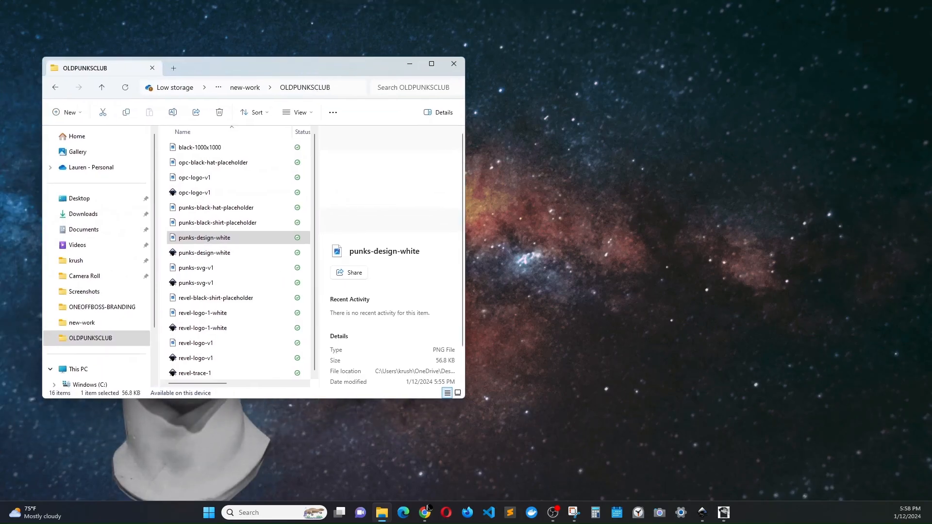